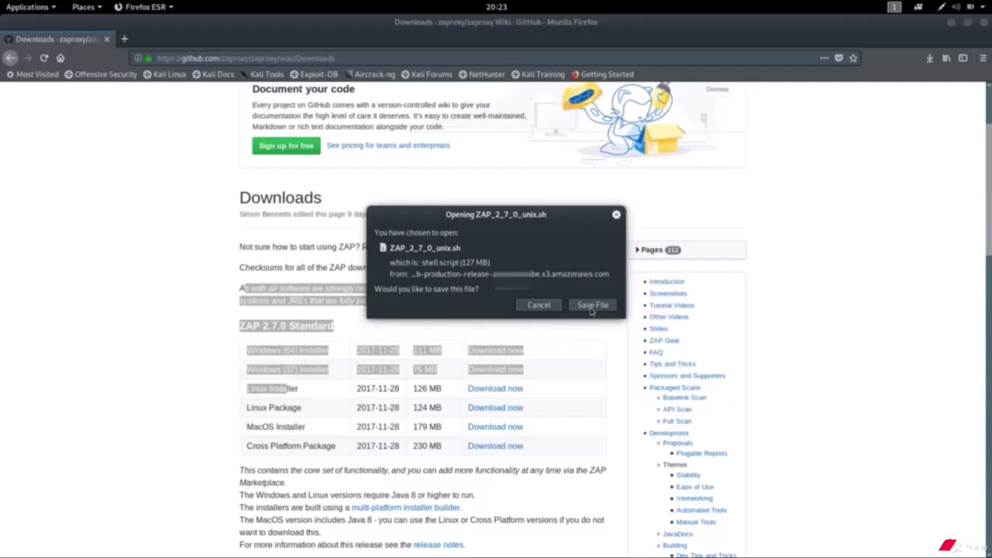
pyautogui.click(591, 307)
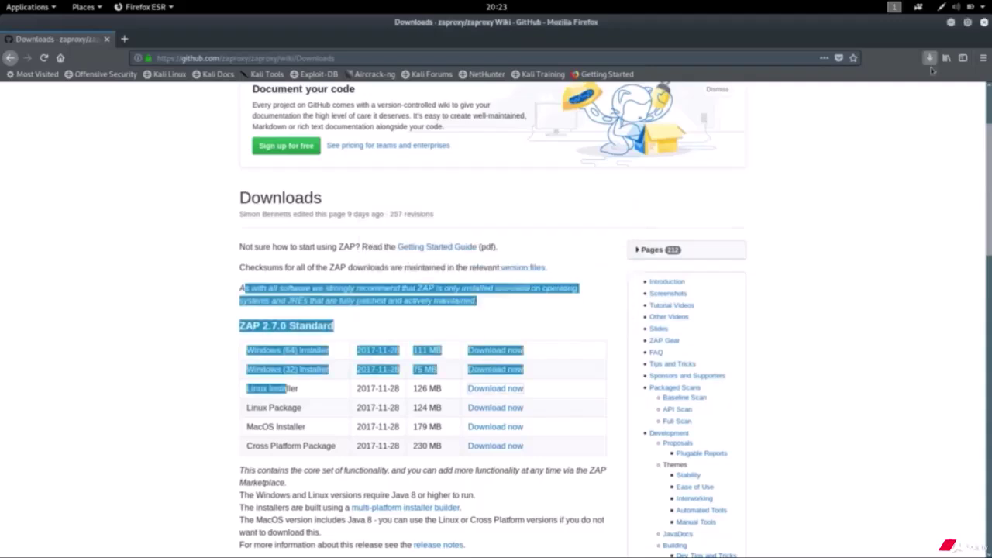
pyautogui.click(930, 64)
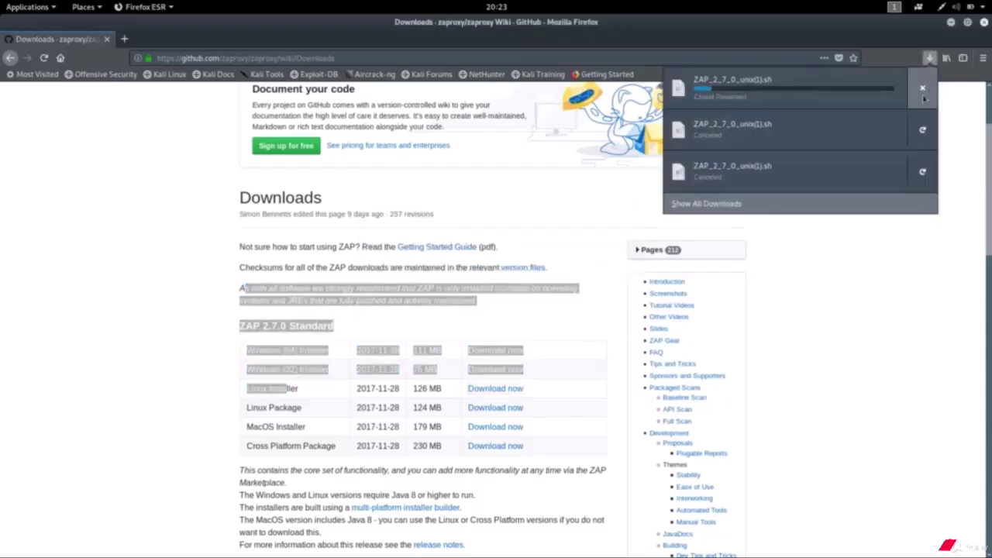
pyautogui.click(923, 97)
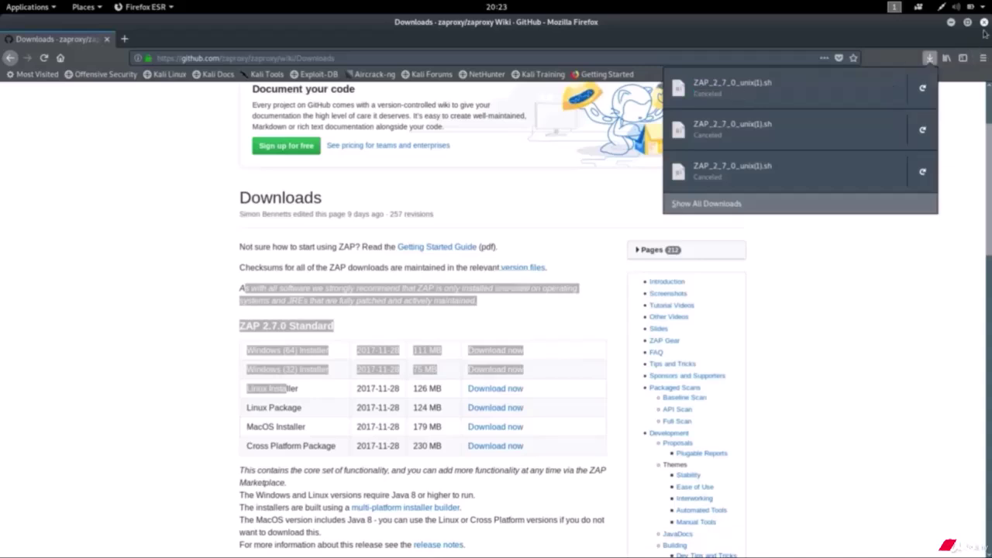
# Close the browser and check the downloaded ZAP_2_7_0_unix.sh in the file manager's Downloads folder
pyautogui.click(984, 28)
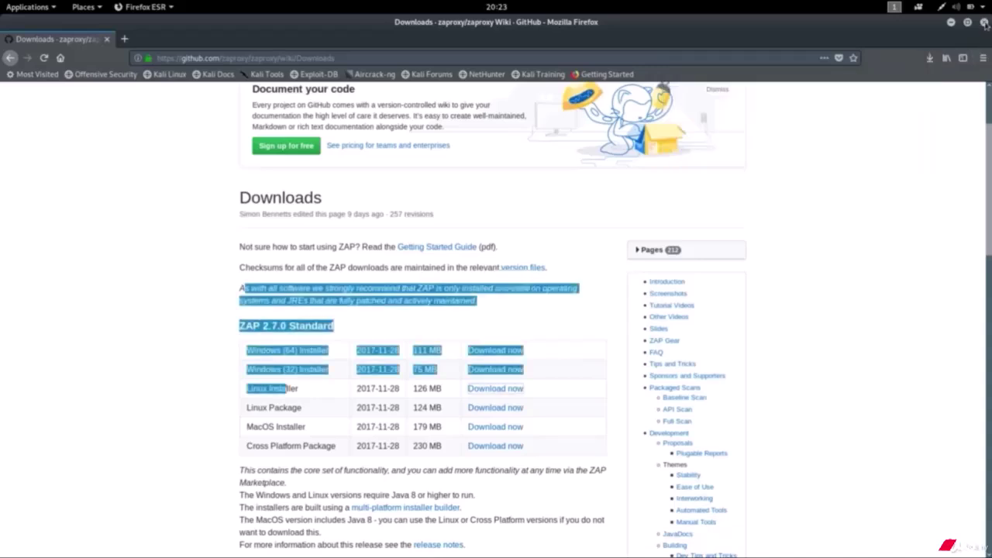
pyautogui.click(984, 23)
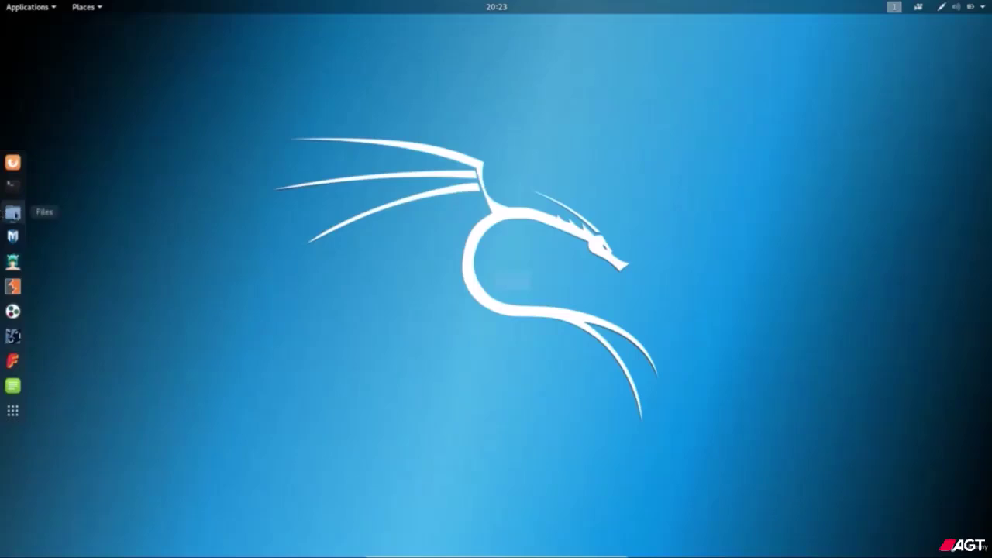
pyautogui.click(13, 212)
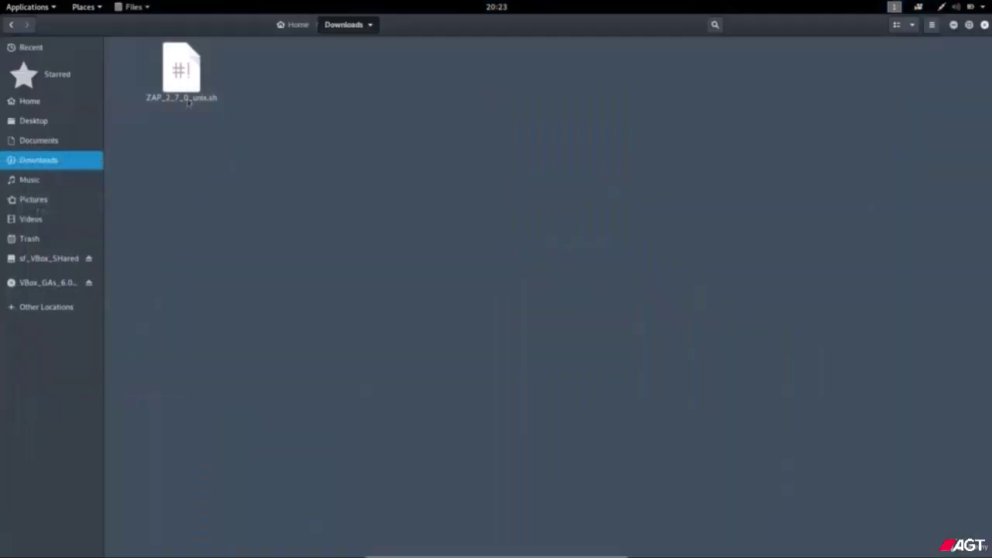
pyautogui.click(953, 24)
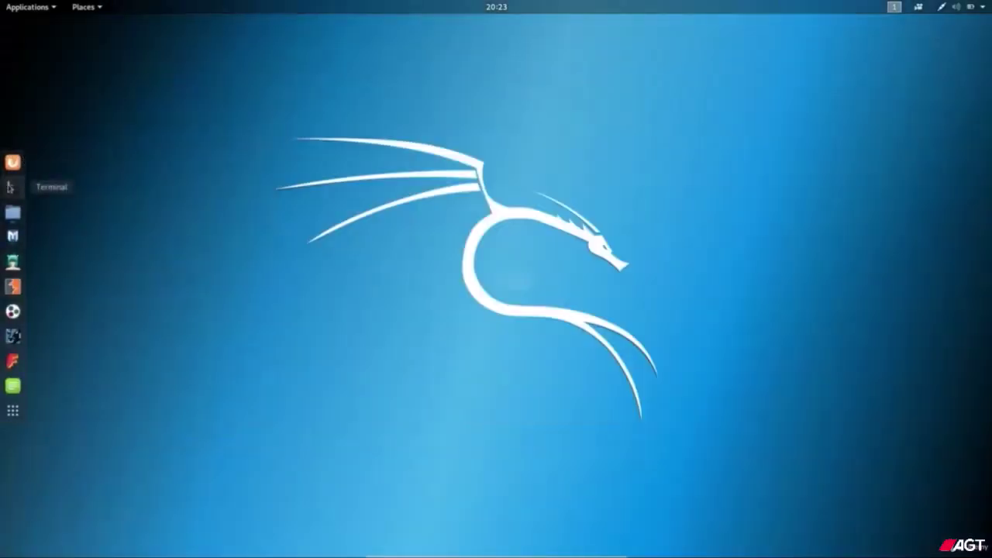
# Open a terminal, change to the Downloads directory and list its contents to find the ZAP installer script
pyautogui.click(10, 187)
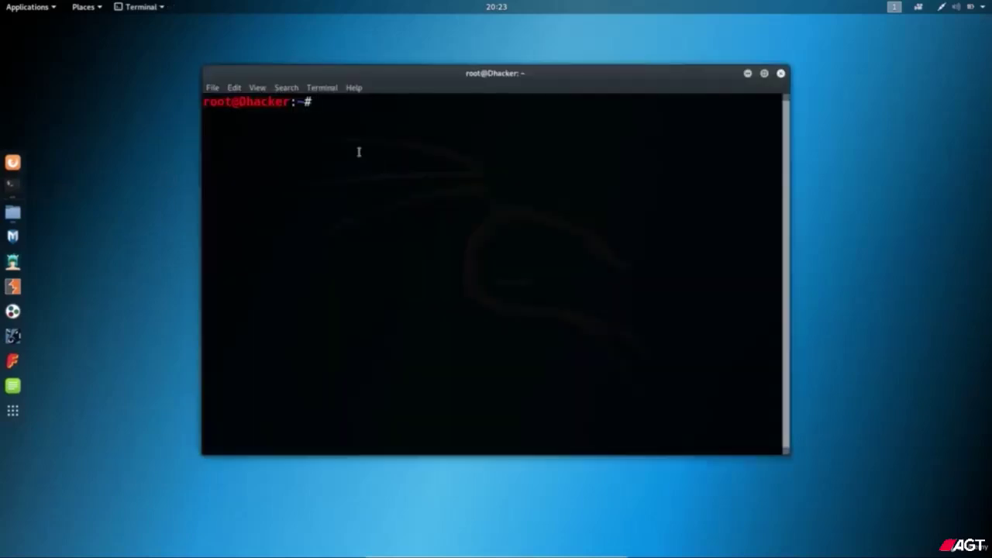
pyautogui.write('cd Downloads')
pyautogui.press('Return')
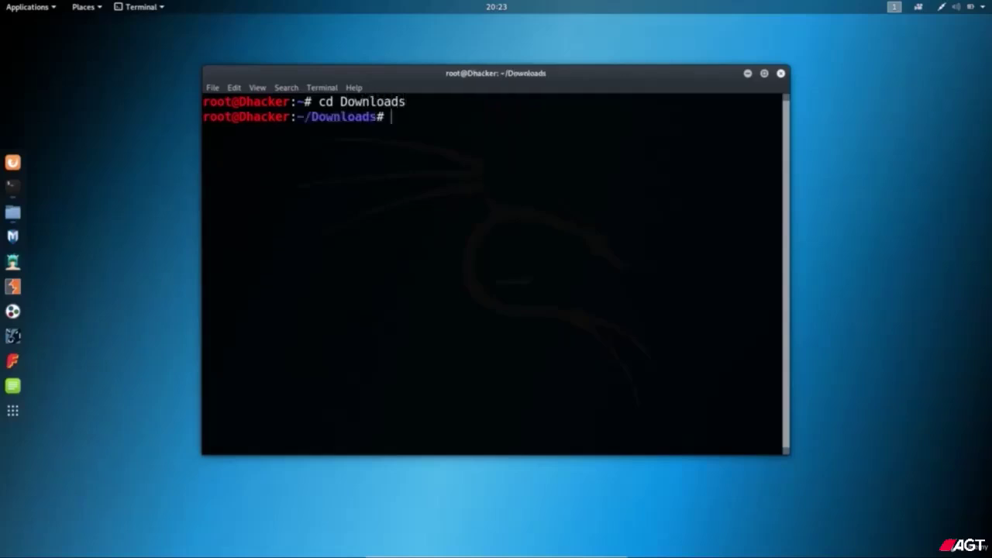
pyautogui.write('ls')
pyautogui.press('Return')
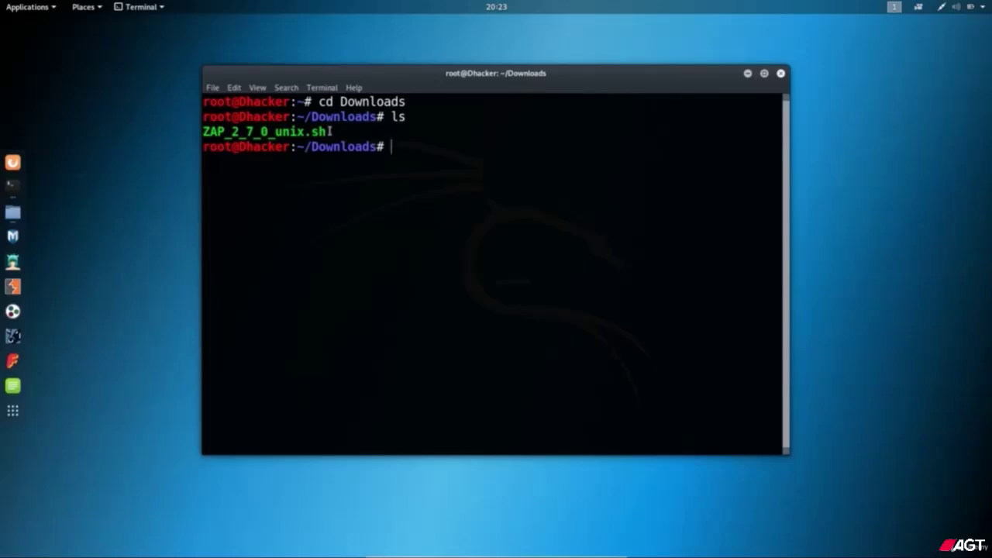
pyautogui.moveTo(332, 132); pyautogui.dragTo(203, 132)
pyautogui.click(203, 130)
pyautogui.click(329, 132)
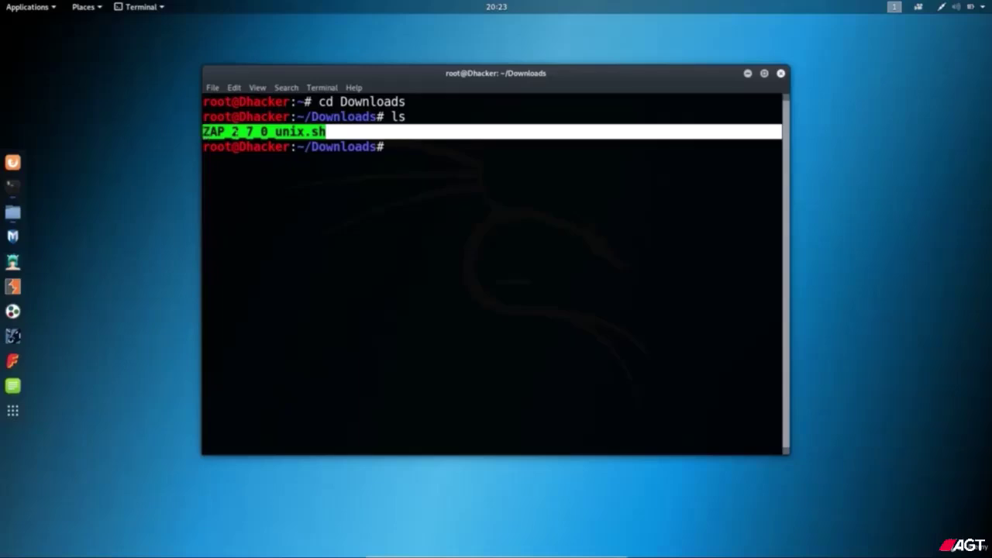
pyautogui.click(405, 149)
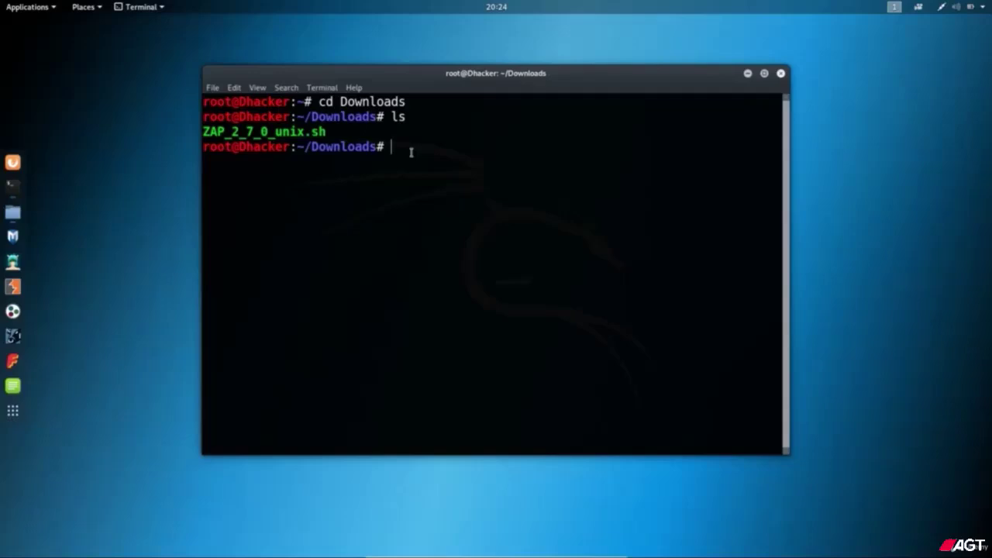
# Make the installer executable with chmod o+x ZAP_2_7_0_unix.sh and list the directory again
pyautogui.write('chomod')
pyautogui.press('BackSpace')
pyautogui.press('BackSpace')
pyautogui.press('BackSpace')
pyautogui.press('BackSpace')
pyautogui.write('mod o+x ')
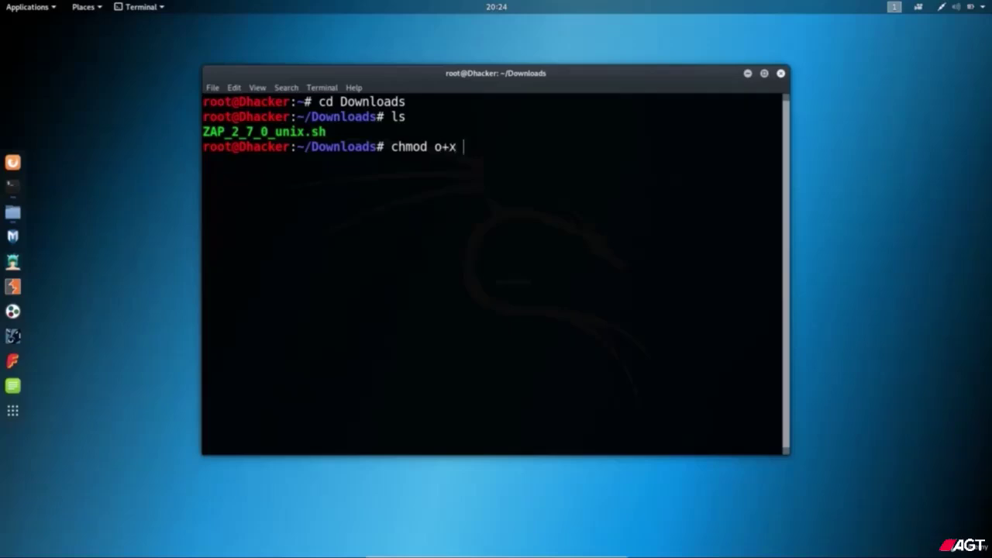
pyautogui.write('ZA')
pyautogui.press('Tab')
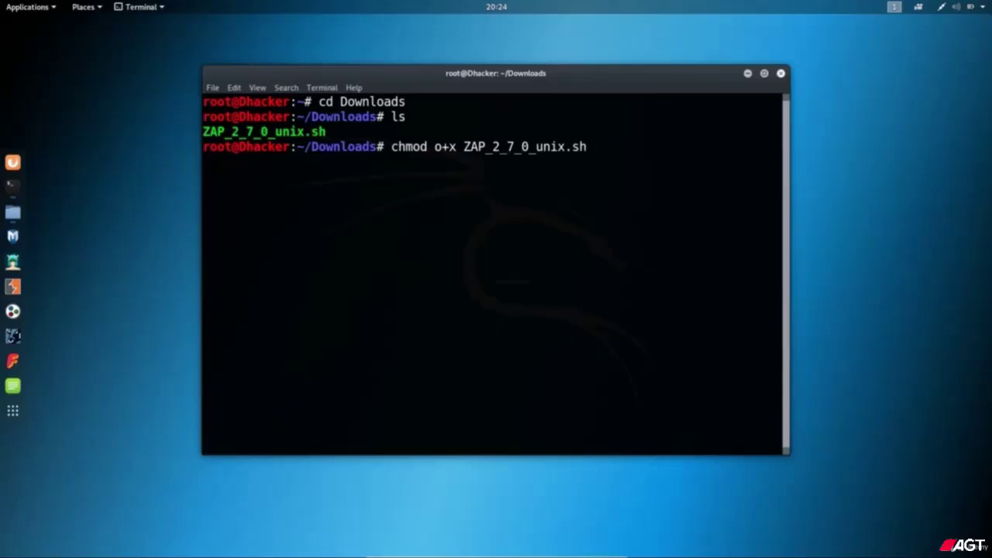
pyautogui.press('Return')
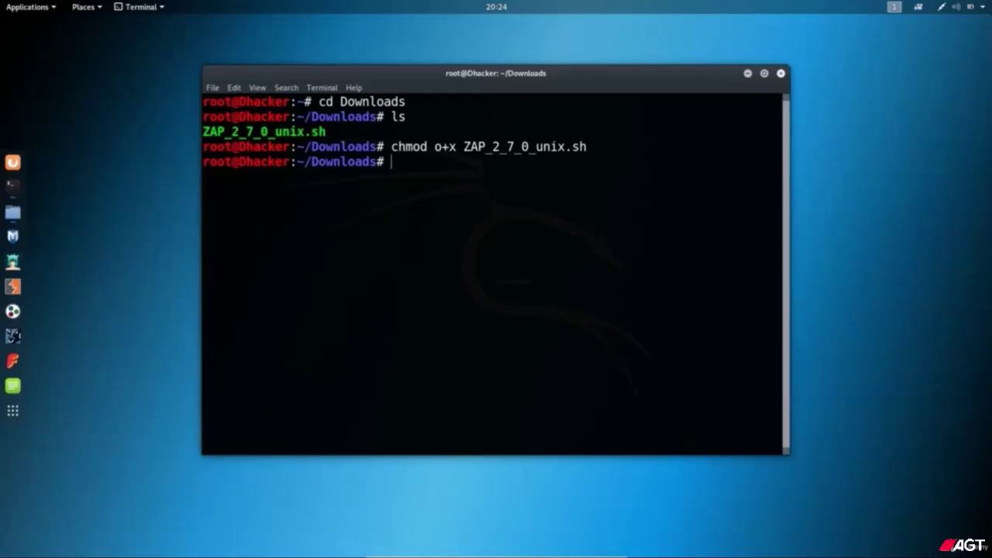
pyautogui.write('ls')
pyautogui.press('Return')
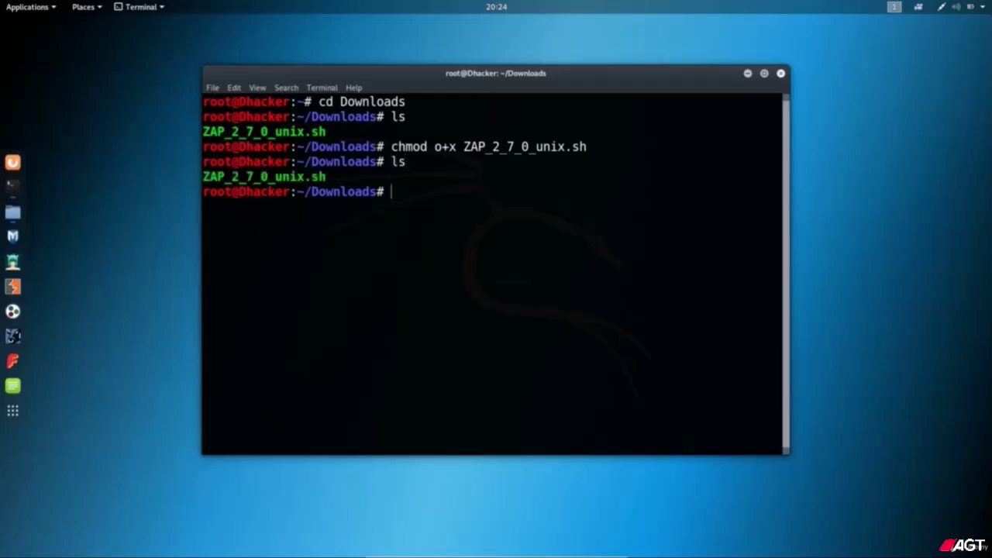
pyautogui.moveTo(204, 172); pyautogui.dragTo(331, 179)
pyautogui.click(405, 194)
# Run the installer script ./ZAP_2_7_0_unix.sh from the Downloads directory
pyautogui.write('./ZA')
pyautogui.press('Tab')
pyautogui.press('Return')
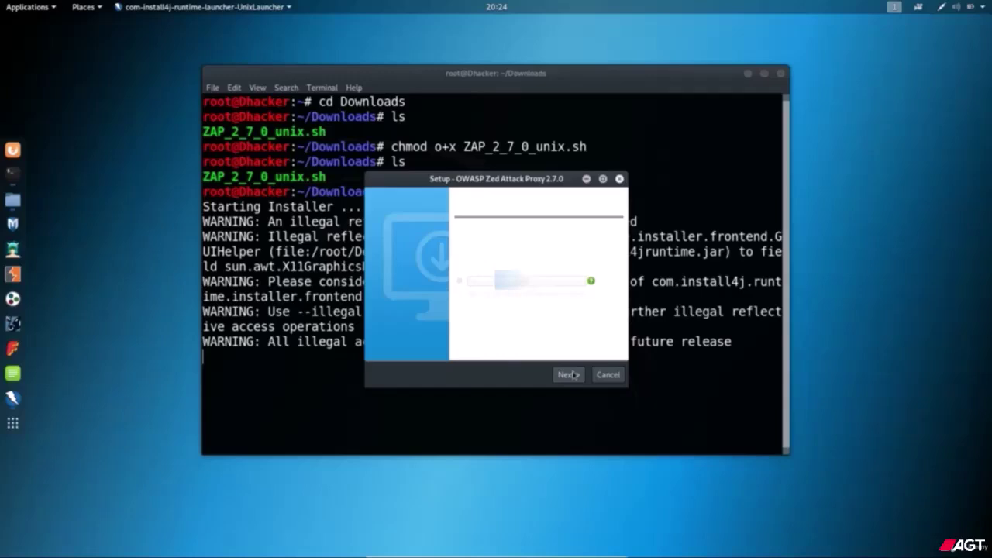
# Complete the OWASP Zed Attack Proxy 2.7.0 setup with symlinks in /usr/local/bin, a desktop icon and the default update options
pyautogui.click(572, 376)
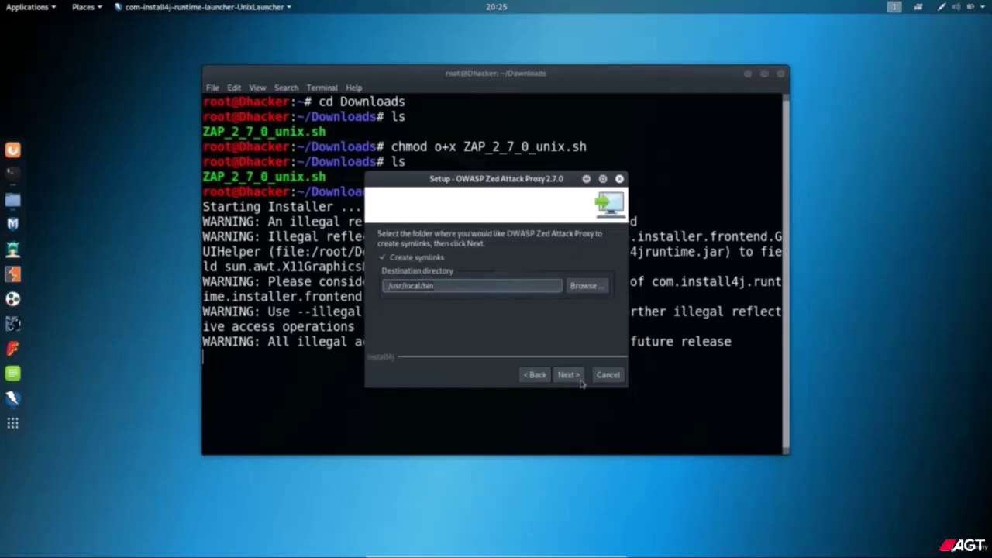
pyautogui.click(569, 376)
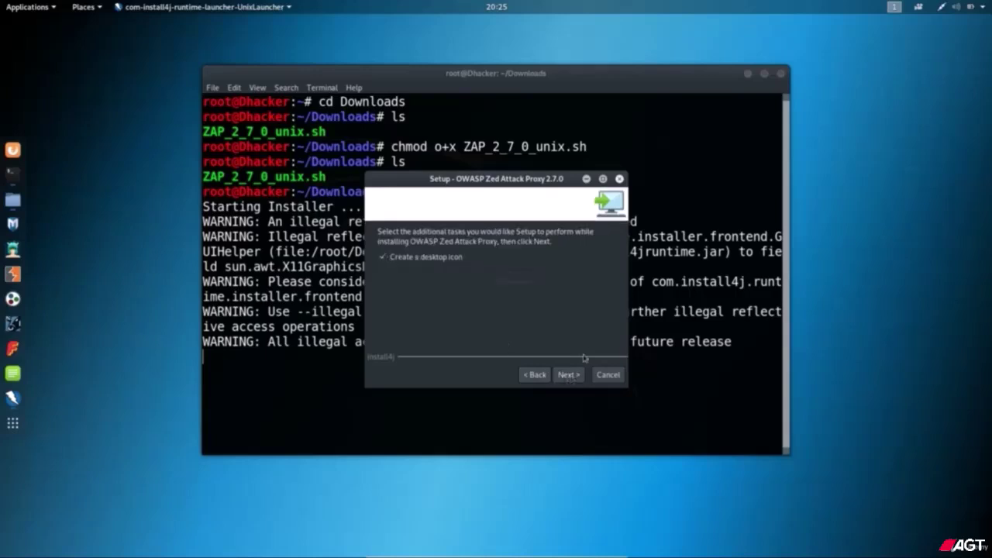
pyautogui.click(571, 376)
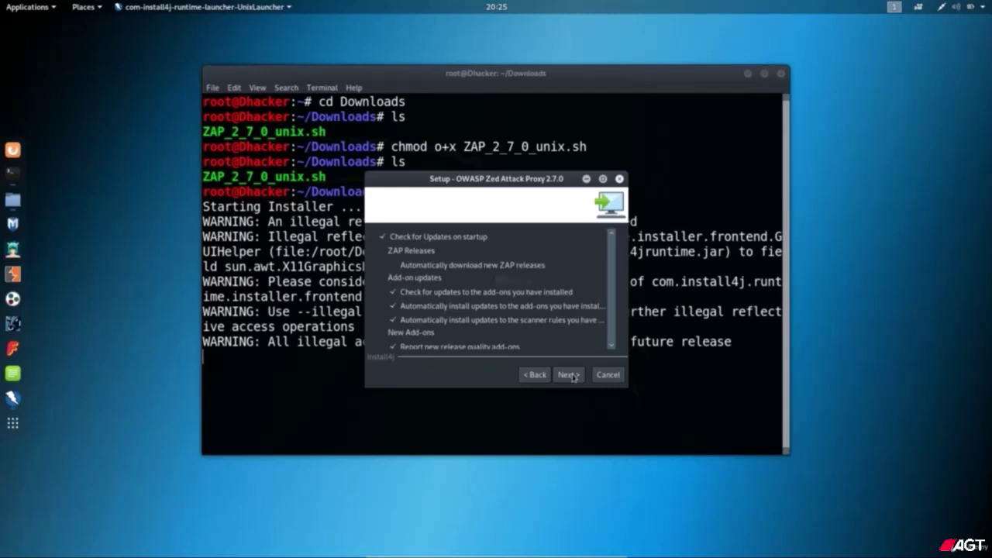
pyautogui.click(570, 375)
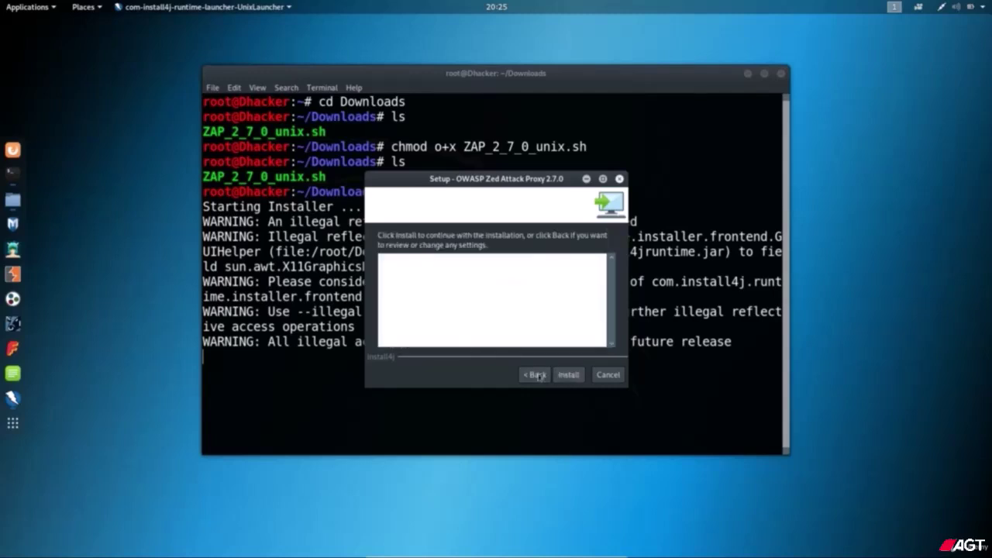
pyautogui.click(568, 376)
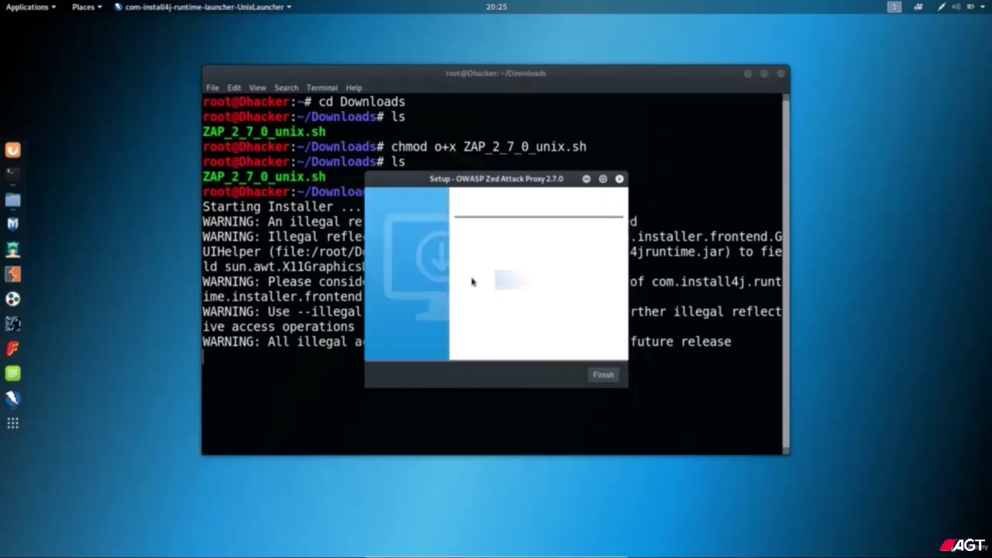
pyautogui.click(609, 376)
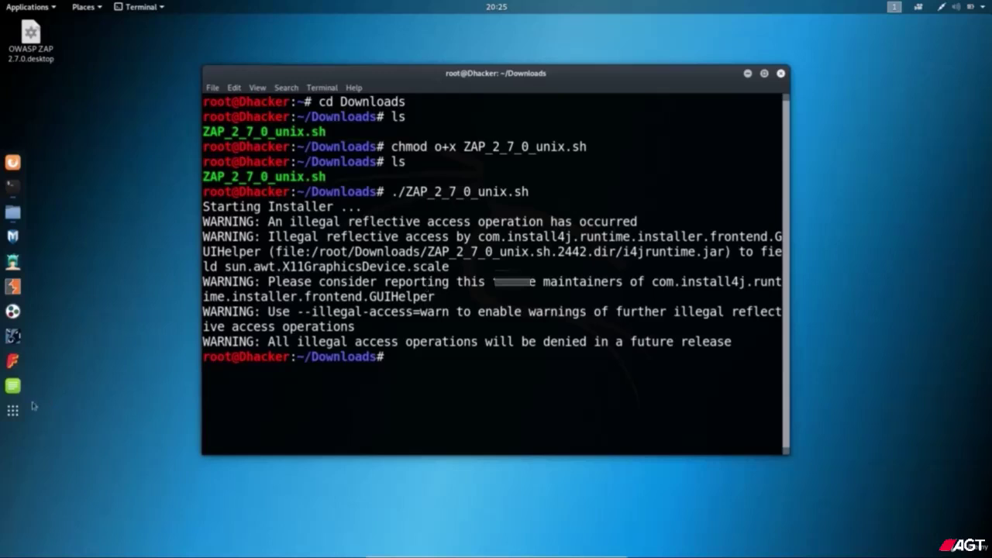
# Close the terminal, launch owasp-zap from the Web Application Analysis applications and dismiss its session persistence dialog
pyautogui.click(781, 74)
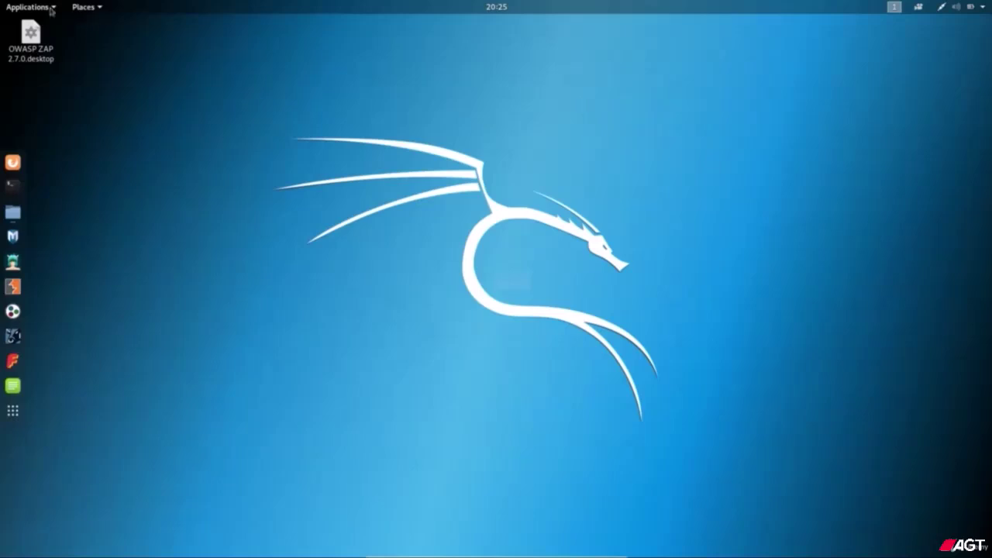
pyautogui.click(39, 11)
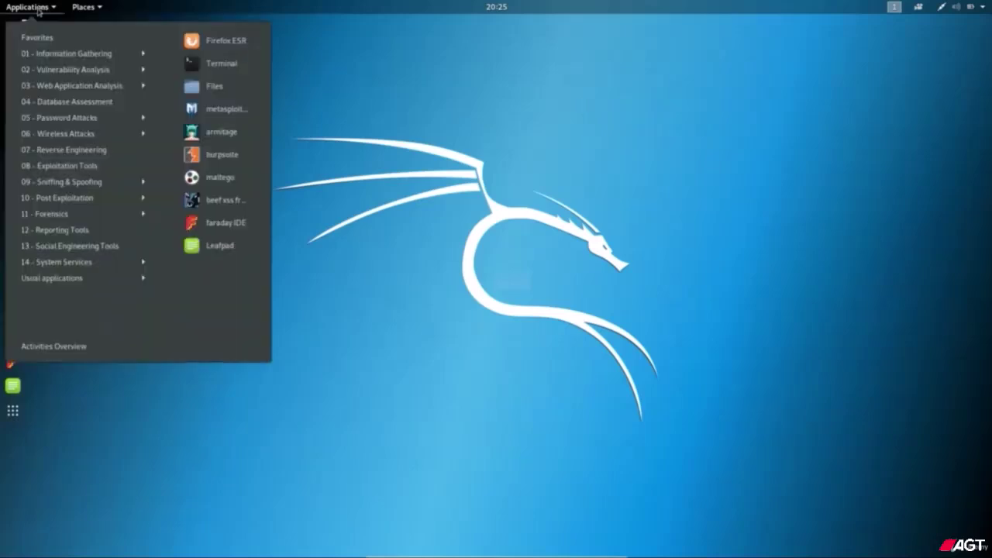
pyautogui.moveTo(73, 87)
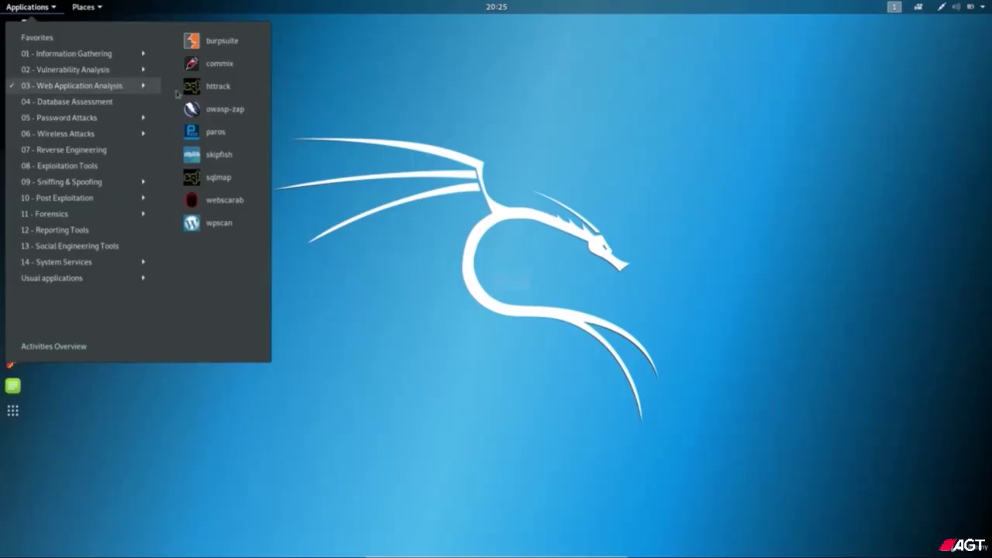
pyautogui.moveTo(225, 108); pyautogui.dragTo(332, 134)
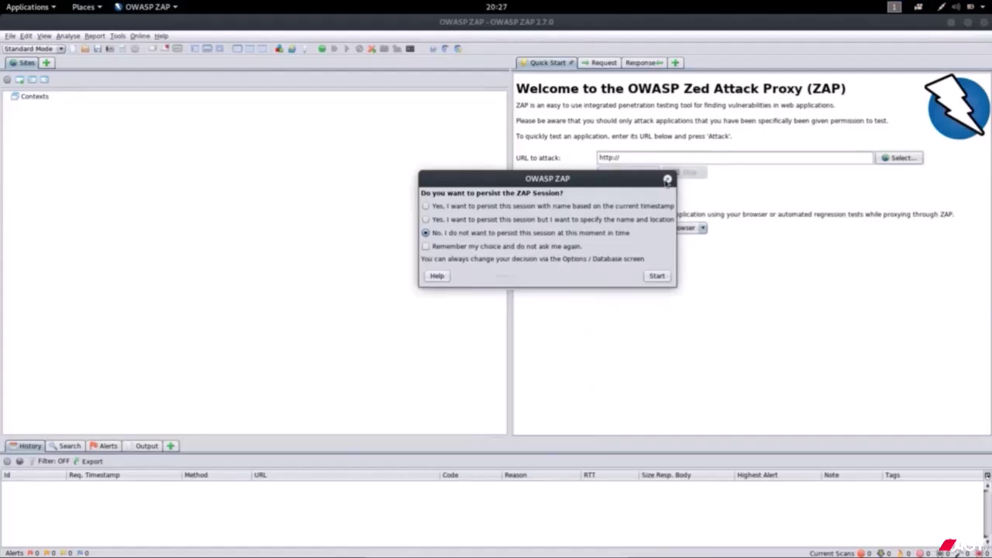
pyautogui.click(667, 179)
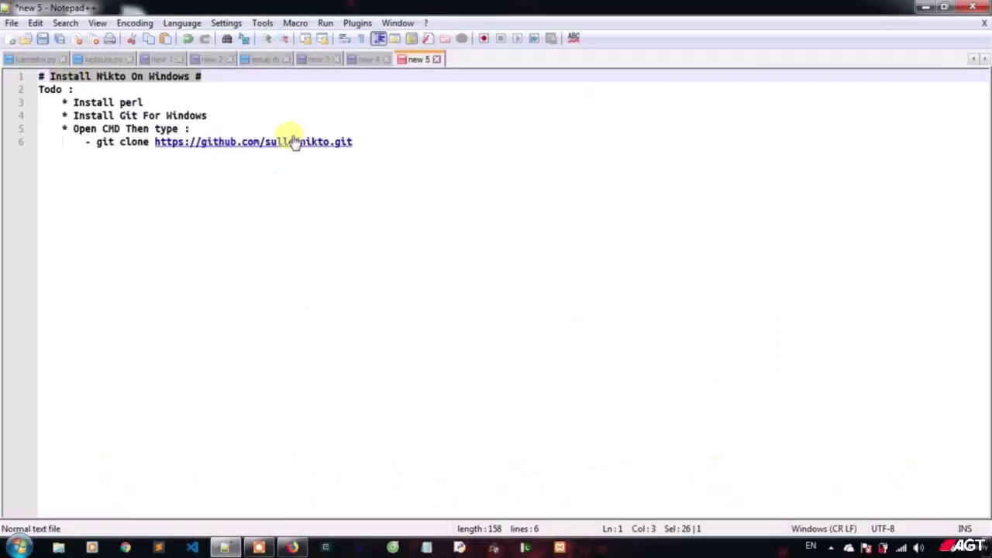
pyautogui.moveTo(154, 142); pyautogui.dragTo(331, 143)
pyautogui.hotkey('ctrl', 'c')
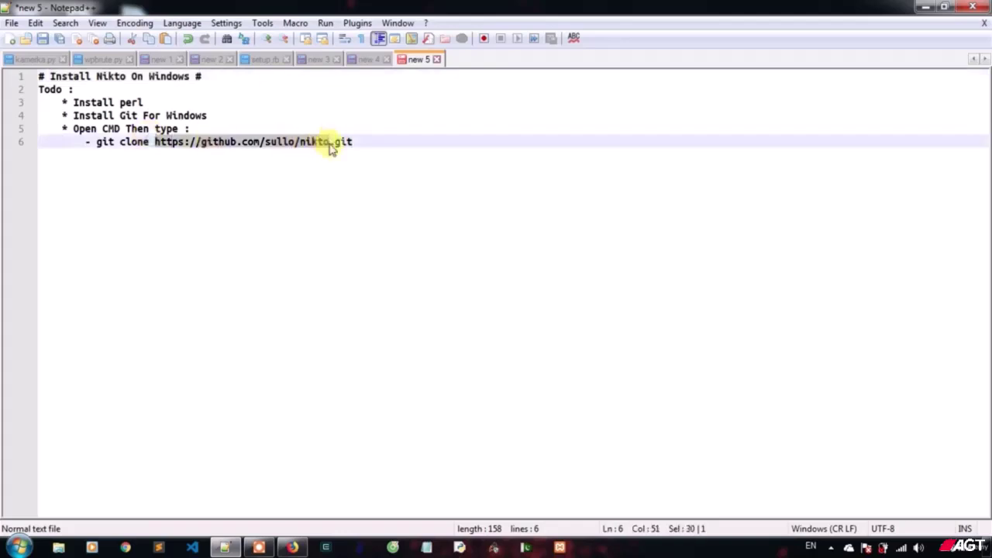
pyautogui.click(289, 548)
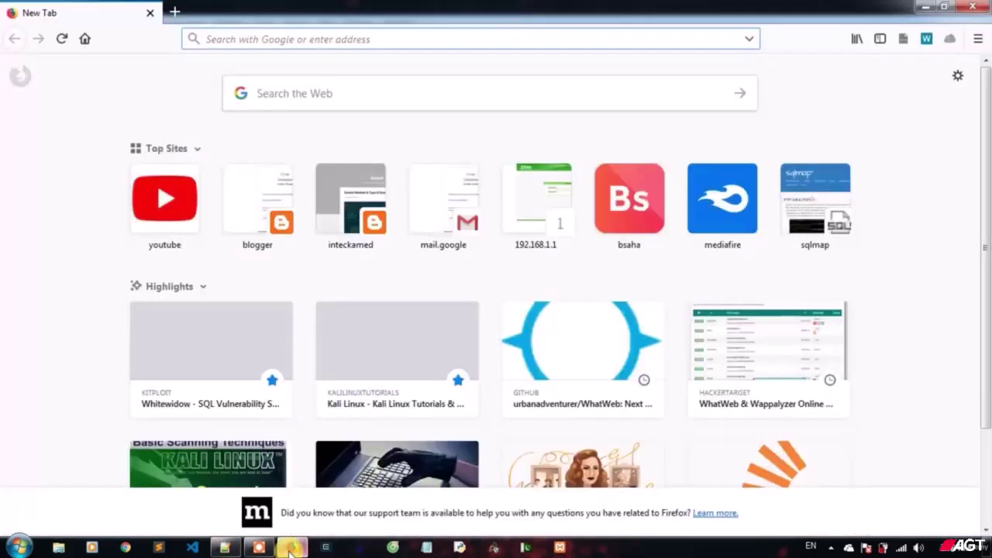
pyautogui.hotkey('ctrl', 'v')
pyautogui.press('Return')
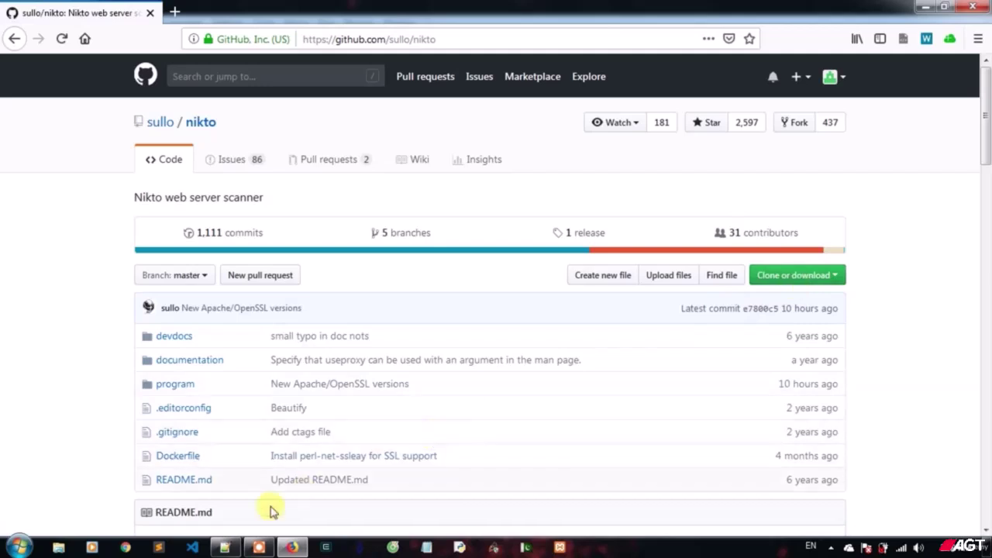
pyautogui.click(225, 547)
pyautogui.click(347, 241)
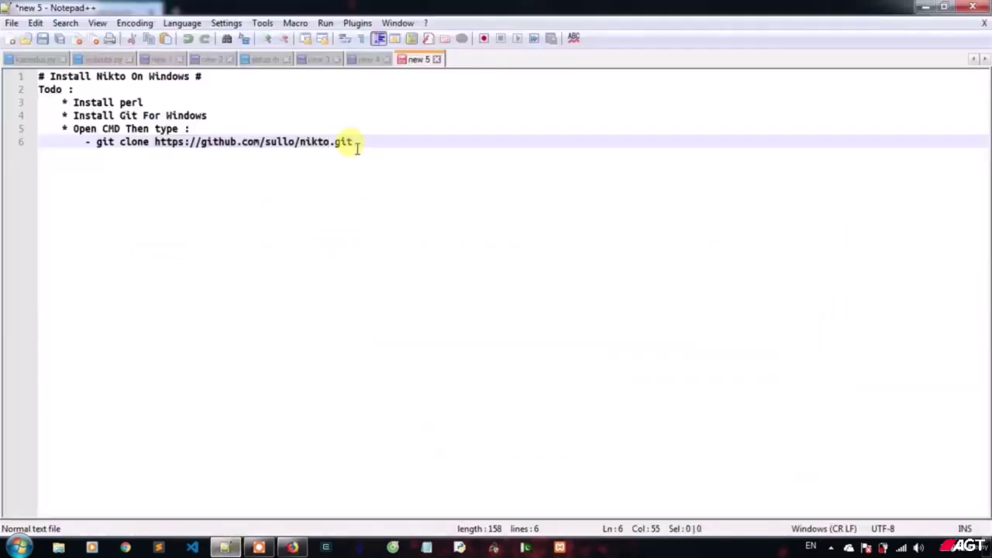
pyautogui.keyDown('shift'); pyautogui.click(97, 143); pyautogui.keyUp('shift')
pyautogui.press('super+c')
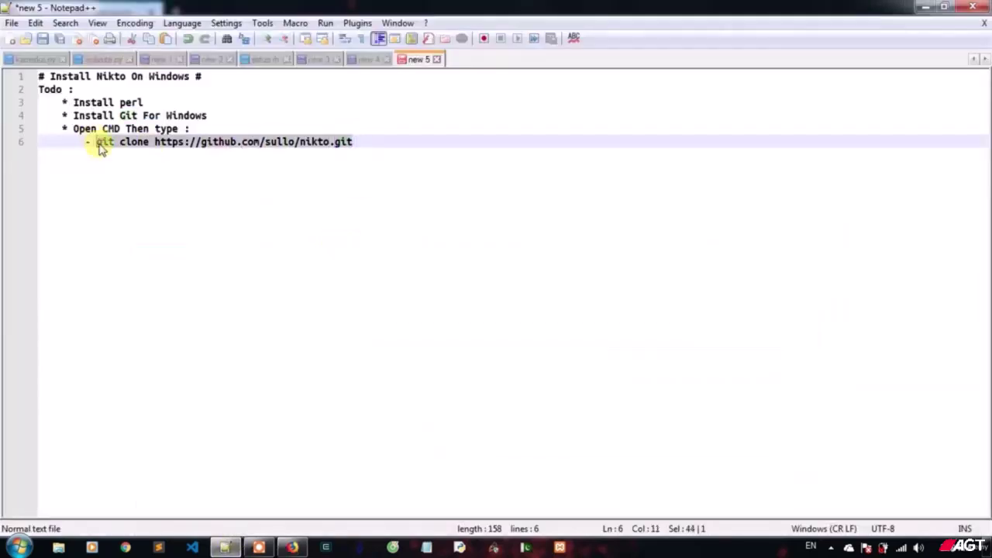
# Open a Windows Command Prompt and maximize its window
pyautogui.press('super+r')
pyautogui.press('Return')
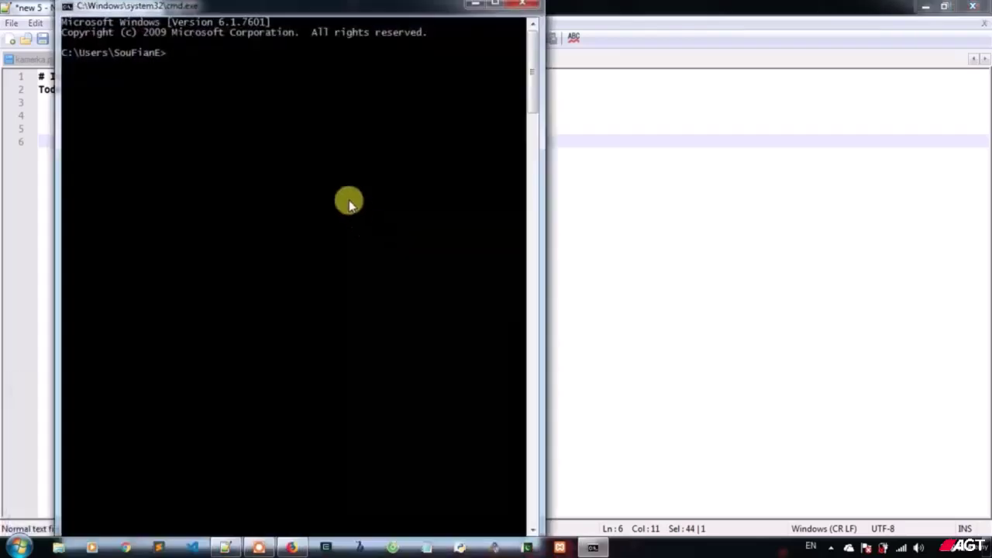
pyautogui.click(349, 203)
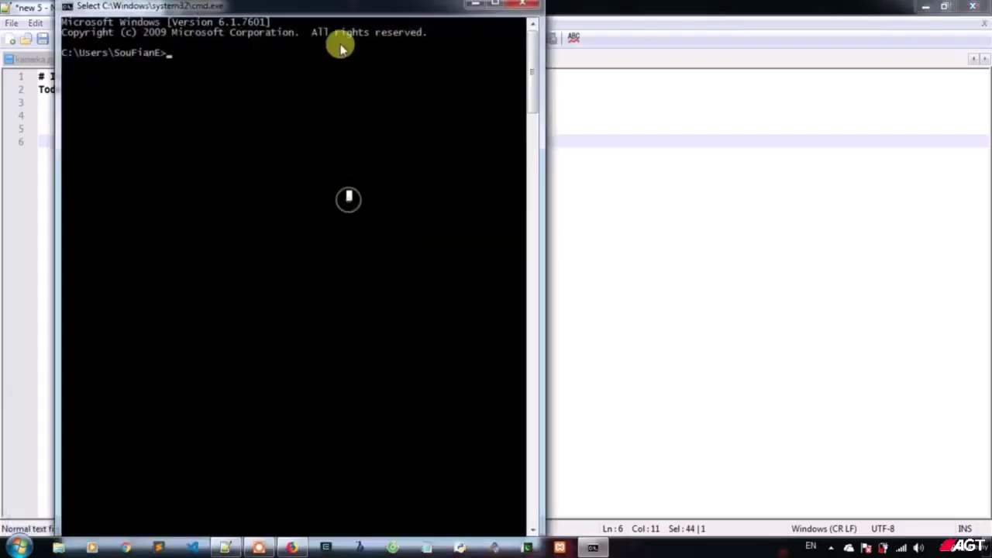
pyautogui.doubleClick(325, 5)
pyautogui.write('cd desktop')
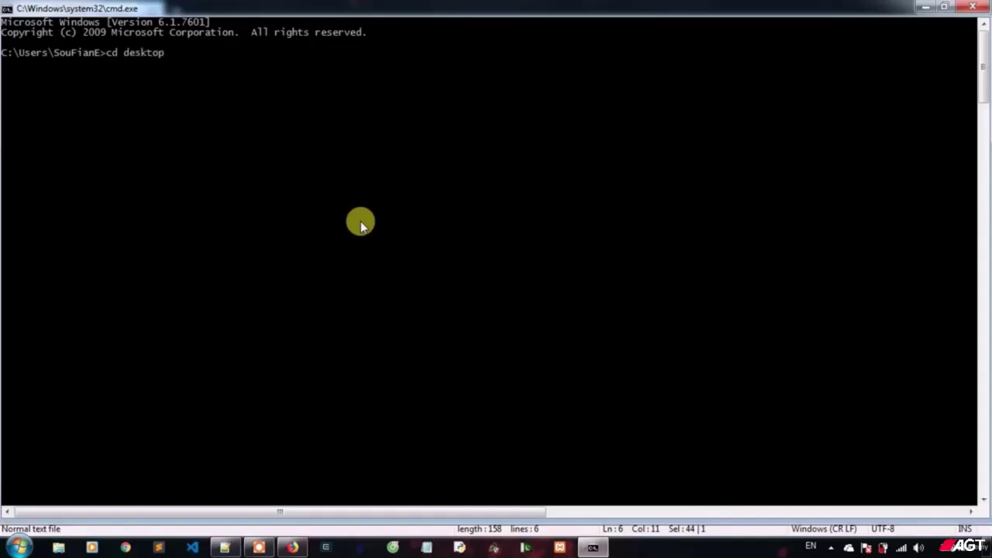
pyautogui.press('Return')
pyautogui.rightClick(361, 223)
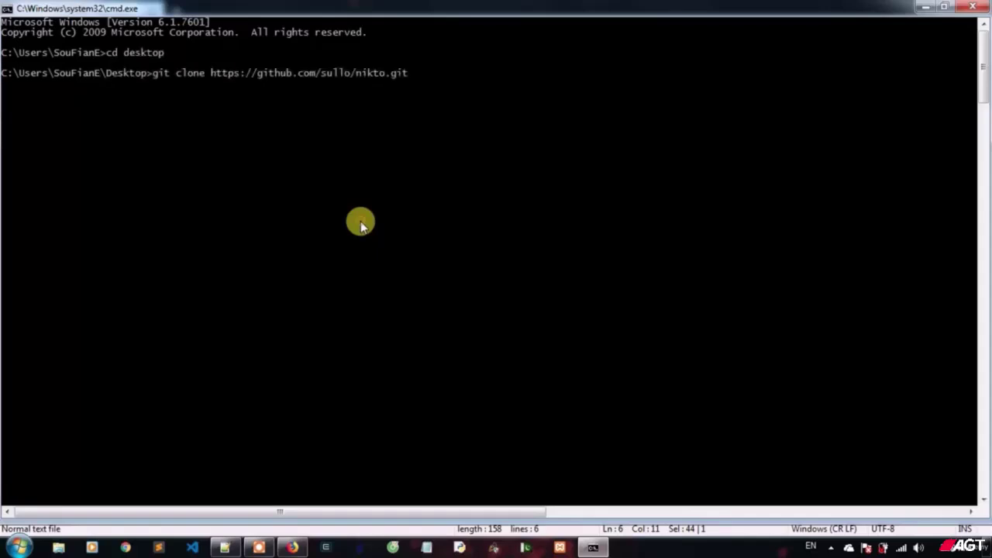
pyautogui.press('Return')
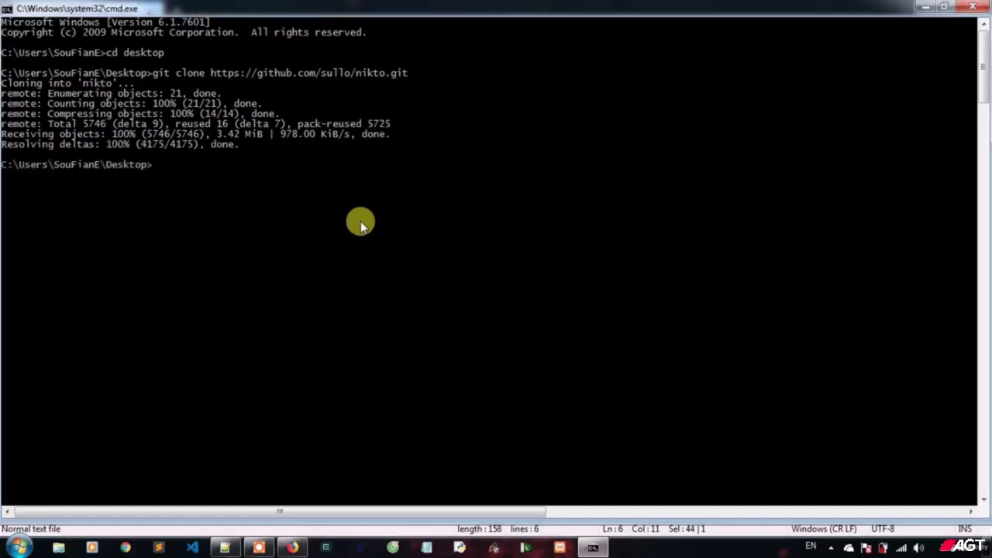
# Clear the console, then change into the cloned nikto folder and list its contents
pyautogui.write('clear')
pyautogui.press('Return')
pyautogui.write('cd')
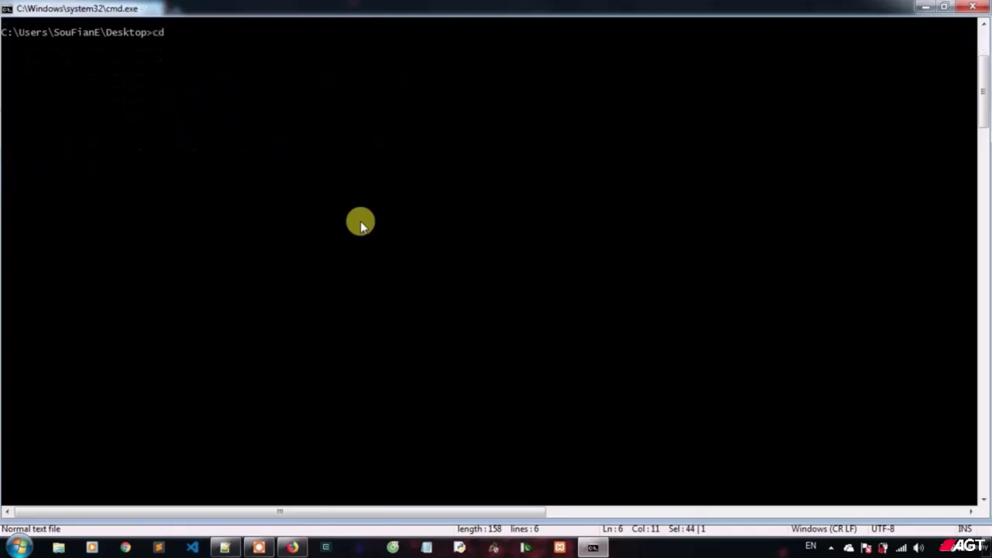
pyautogui.write(' nikto')
pyautogui.press('Return')
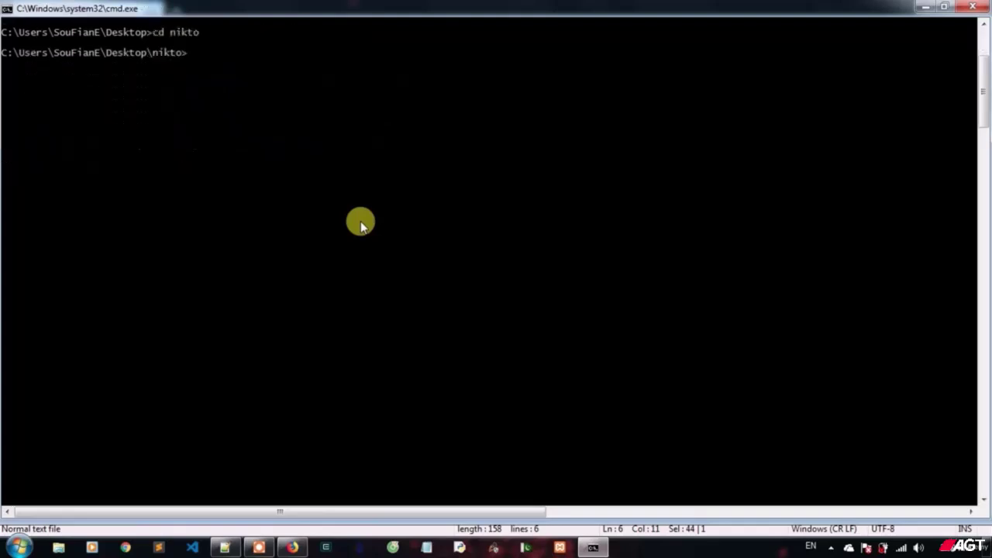
pyautogui.write('ls')
pyautogui.press('Return')
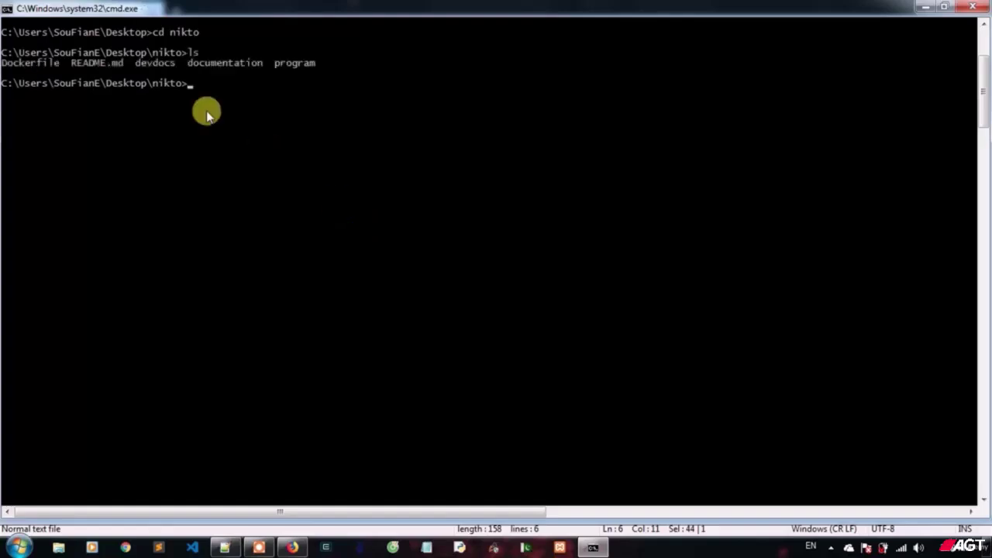
# Change into the program subfolder of nikto, reusing its name from the listing, and list its contents
pyautogui.moveTo(318, 65); pyautogui.dragTo(271, 65)
pyautogui.press('super+c')
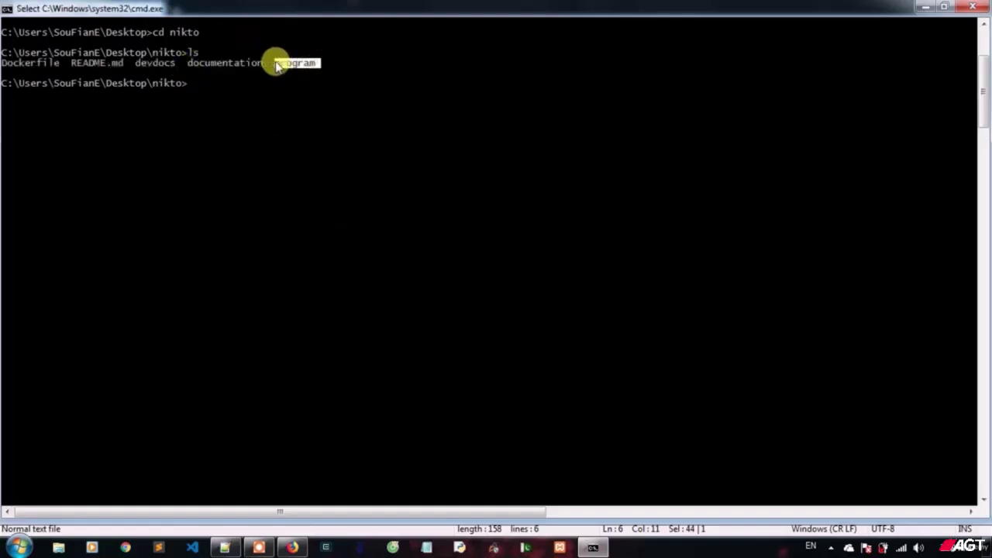
pyautogui.rightClick(276, 66)
pyautogui.write('cd')
pyautogui.rightClick(276, 66)
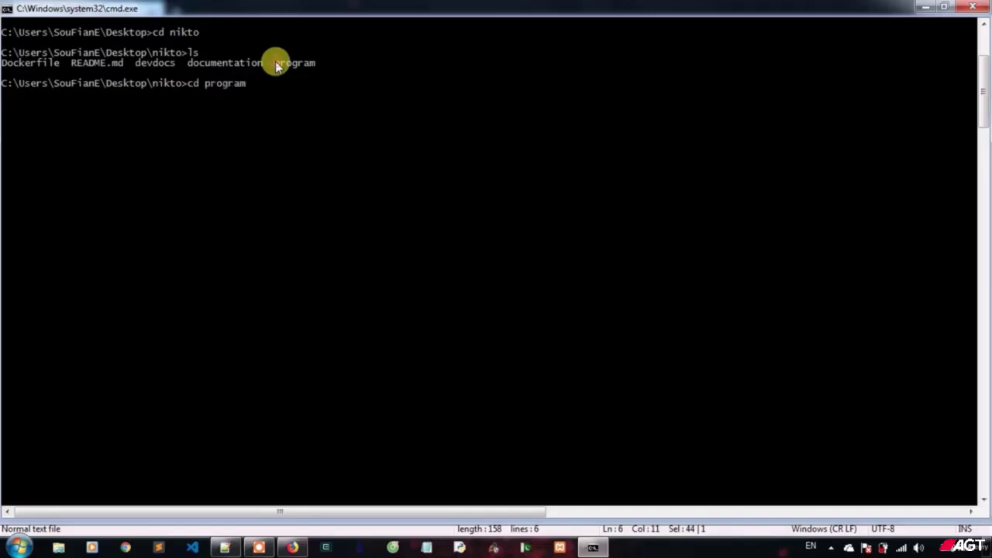
pyautogui.press('Return')
pyautogui.write('ls')
pyautogui.press('Return')
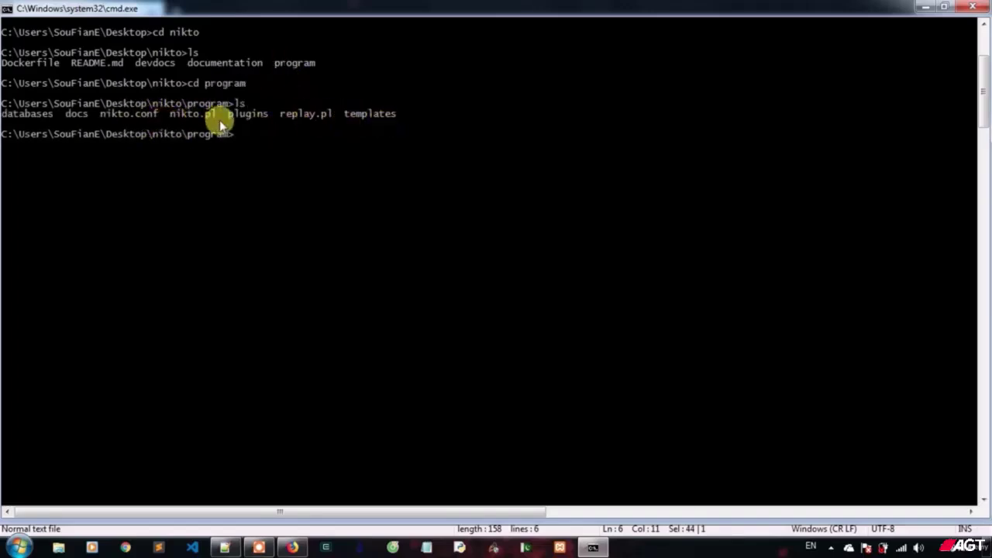
# Run nikto.pl with perl and no arguments, reusing the script name from the listing
pyautogui.moveTo(216, 118); pyautogui.dragTo(175, 116)
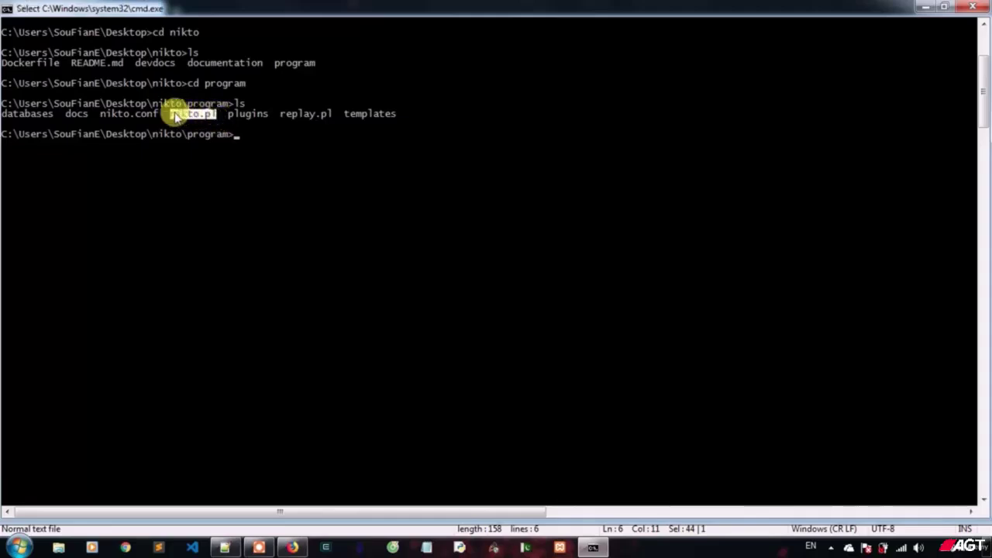
pyautogui.rightClick(175, 116)
pyautogui.write('perl')
pyautogui.rightClick(174, 116)
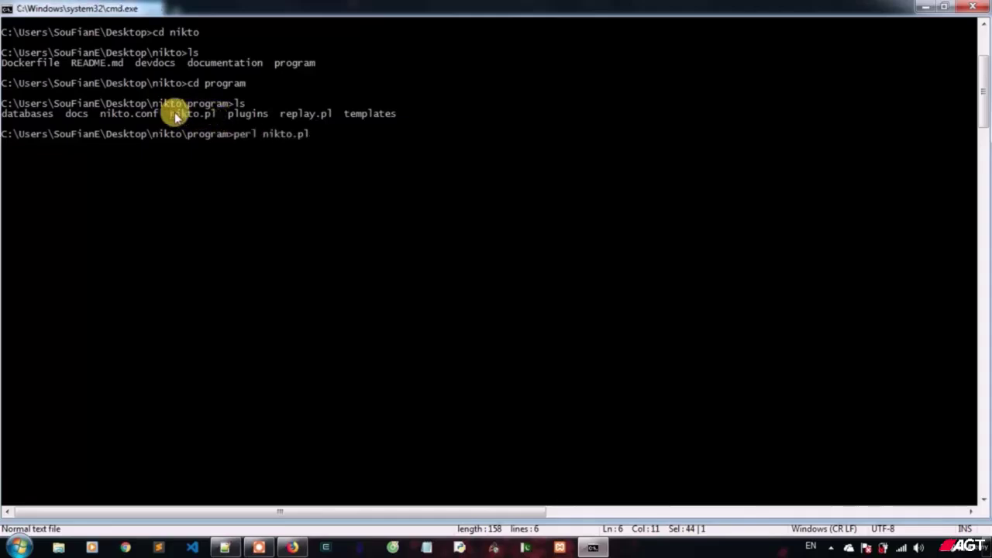
pyautogui.press('Return')
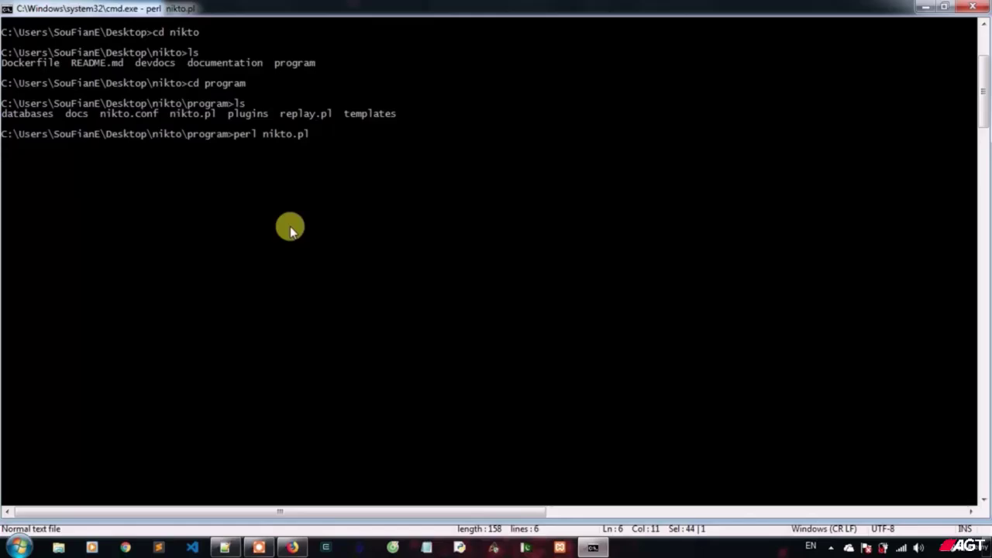
pyautogui.click(336, 439)
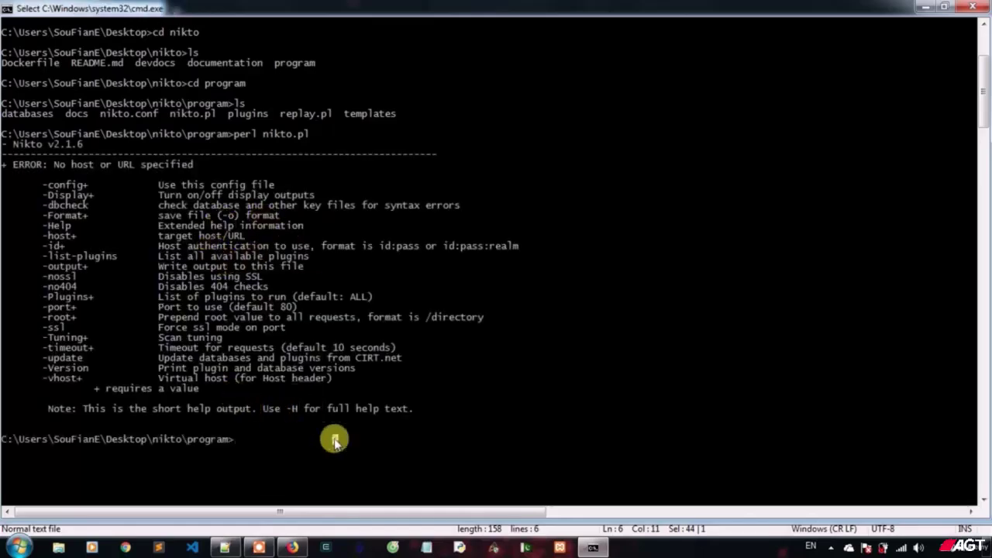
pyautogui.click(158, 215)
pyautogui.moveTo(82, 236); pyautogui.dragTo(43, 236)
pyautogui.press('super+c')
pyautogui.rightClick(77, 246)
pyautogui.press('Up')
pyautogui.rightClick(76, 247)
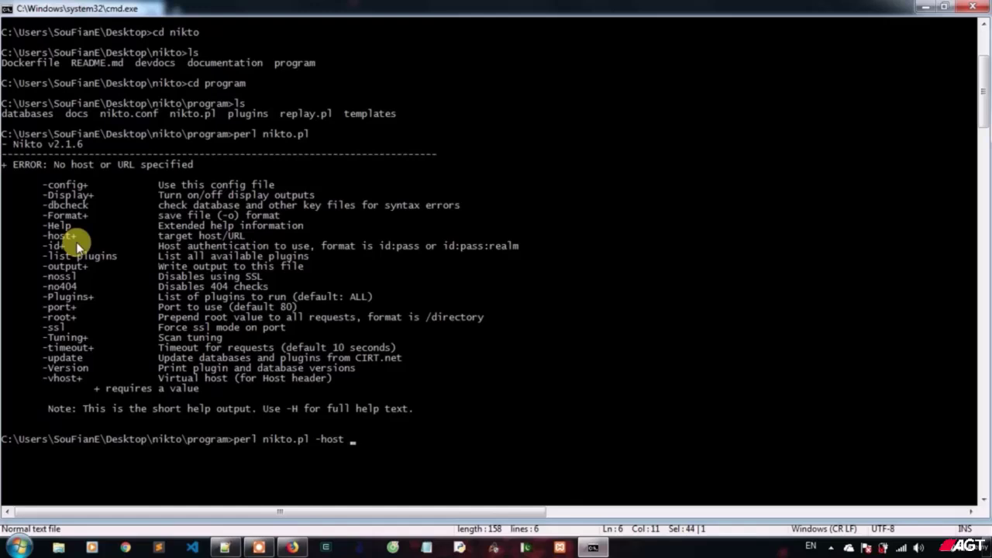
pyautogui.write('http://aui.ma/ --full -o ma')
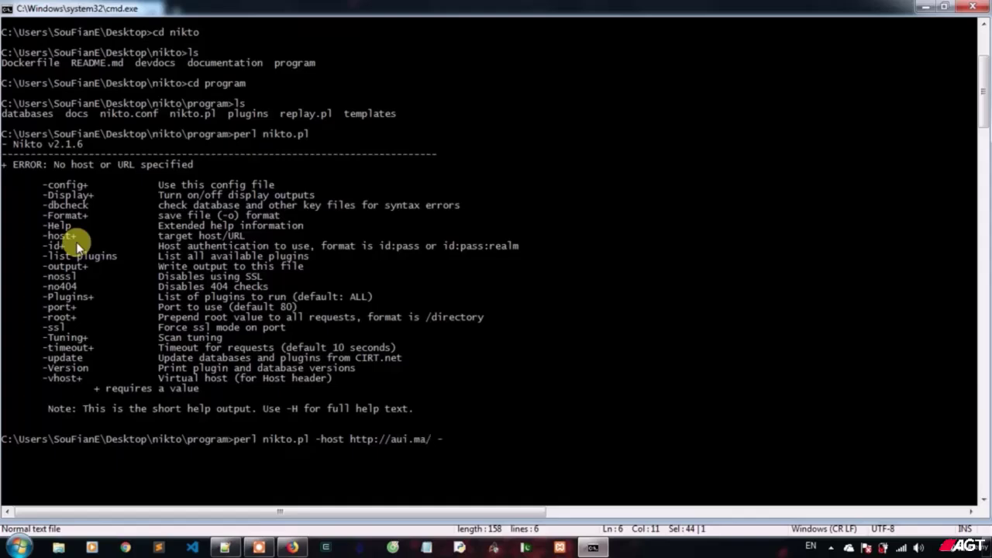
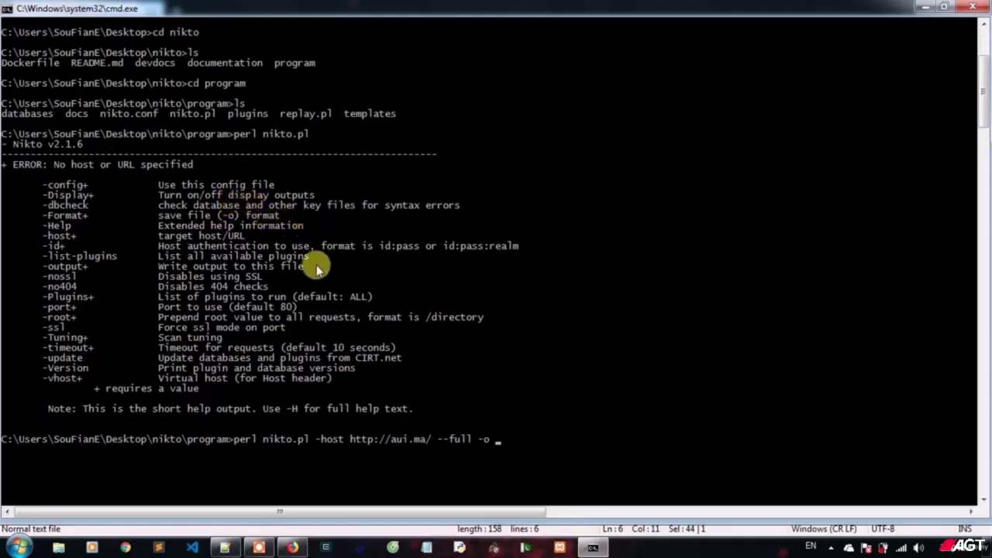
pyautogui.write('aui.txt')
pyautogui.press('Return')
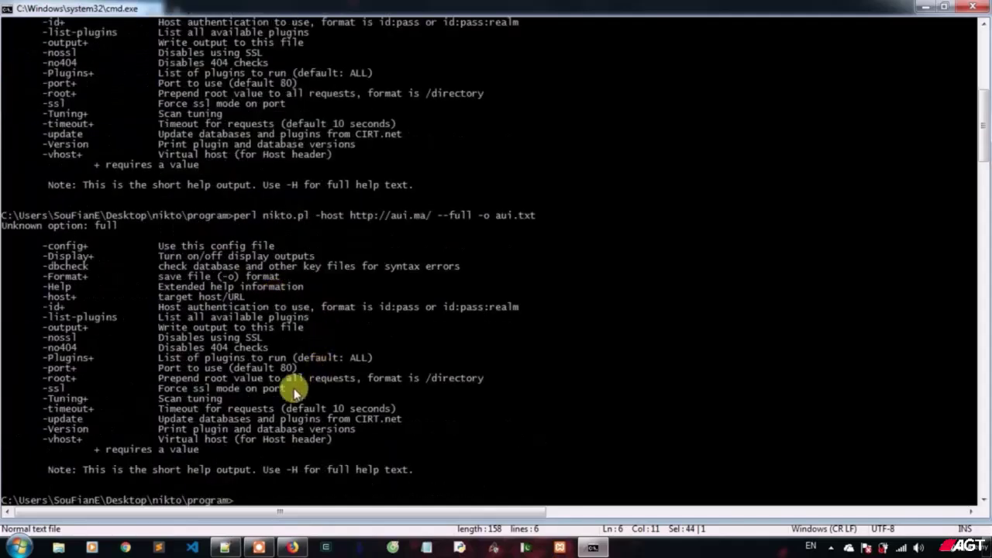
# Recall the scan command, remove the --full option and run it again with the output file aui.txt
pyautogui.press('Up')
pyautogui.press('Left')
pyautogui.press('Left')
pyautogui.press('Left')
pyautogui.press('Left')
pyautogui.press('Left')
pyautogui.press('Left')
pyautogui.press('Left')
pyautogui.press('Left')
pyautogui.press('Left')
pyautogui.press('Left')
pyautogui.press('Left')
pyautogui.press('Left')
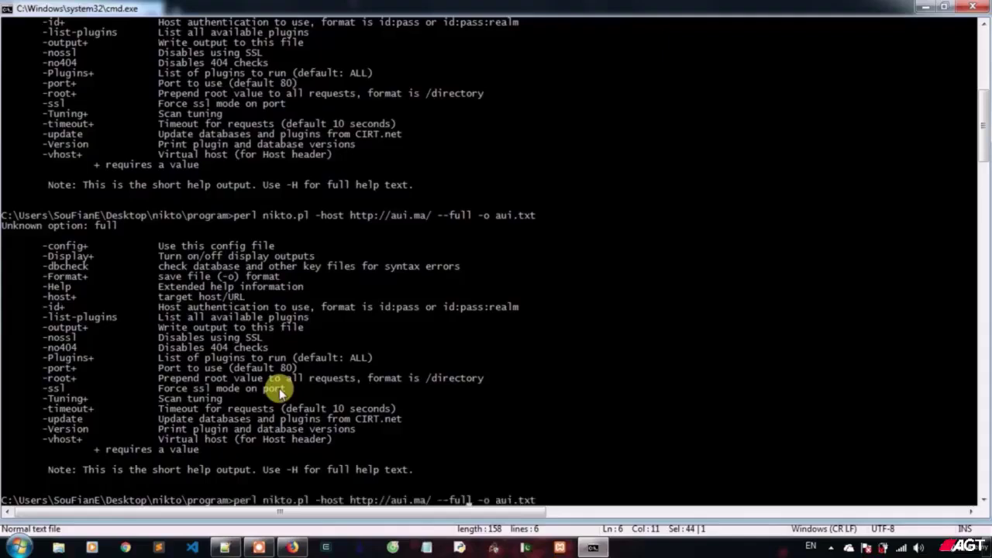
pyautogui.press('BackSpace')
pyautogui.press('BackSpace')
pyautogui.press('BackSpace')
pyautogui.press('BackSpace')
pyautogui.press('BackSpace')
pyautogui.press('BackSpace')
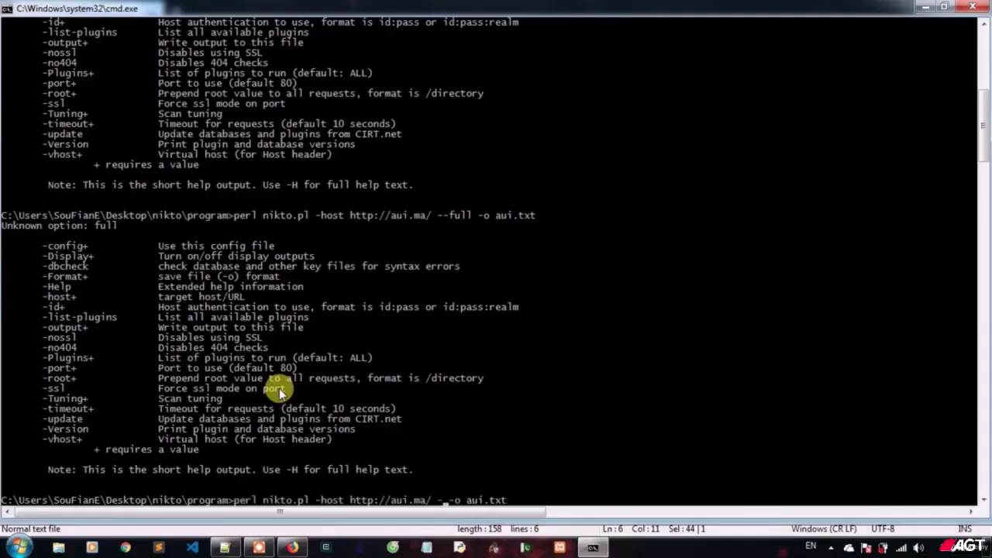
pyautogui.press('Return')
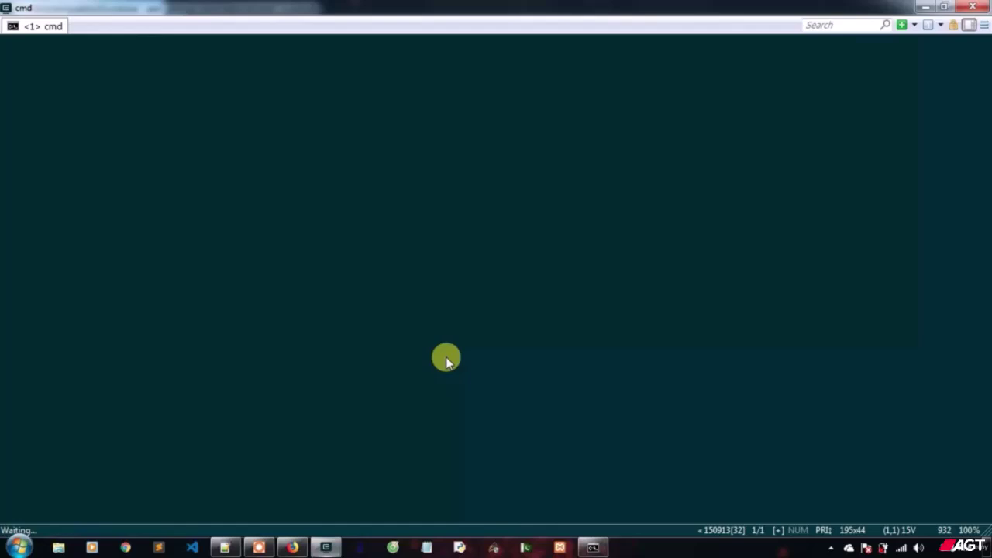
# In the tabbed cmd console, change from the user folder to desktop/nikto
pyautogui.write('cd')
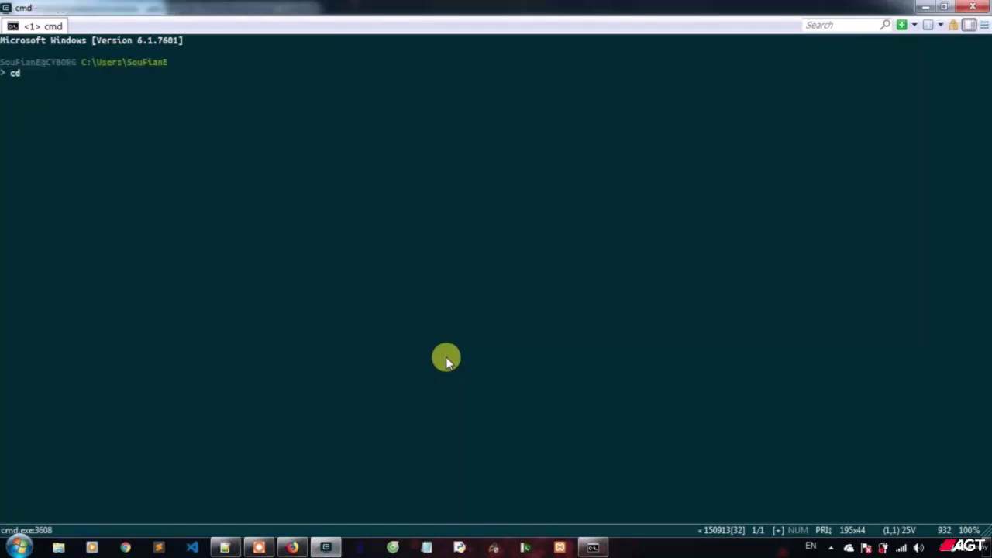
pyautogui.write('  deskto')
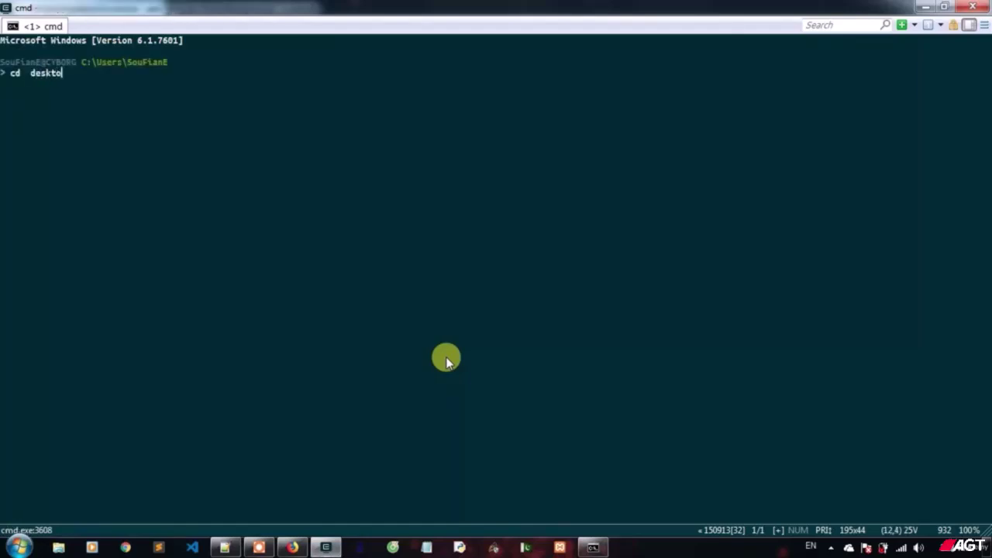
pyautogui.write('p/nikto')
pyautogui.press('Return')
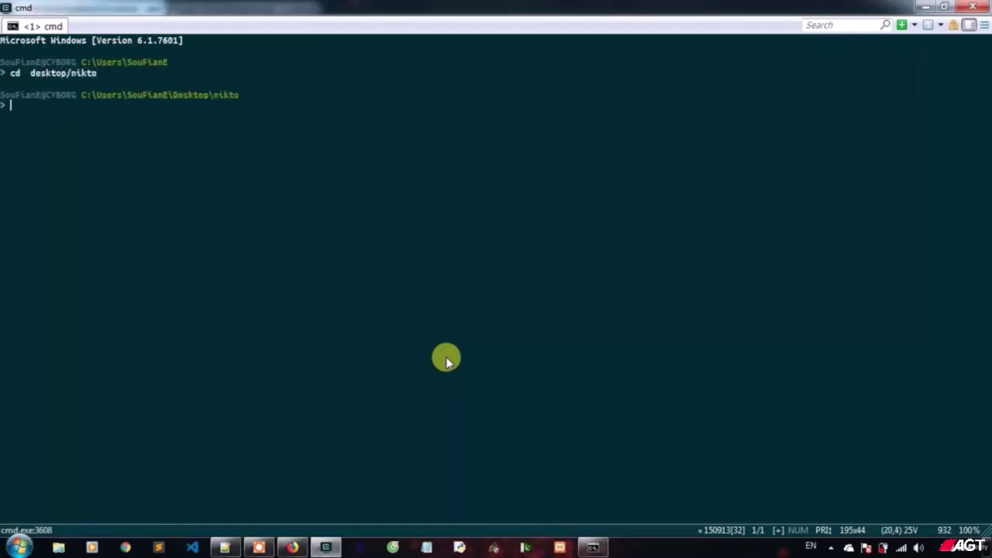
pyautogui.write('perl ni')
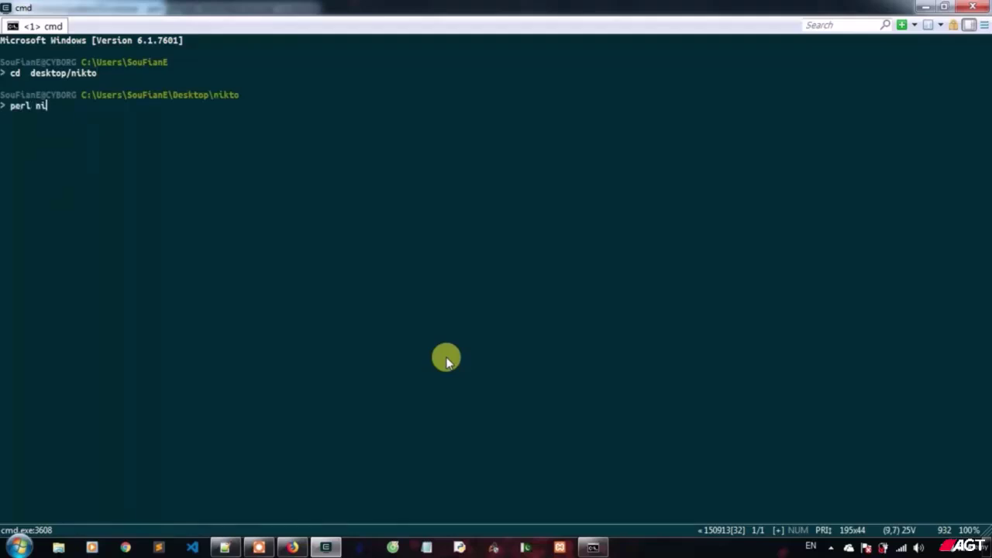
pyautogui.write('kto.pl -')
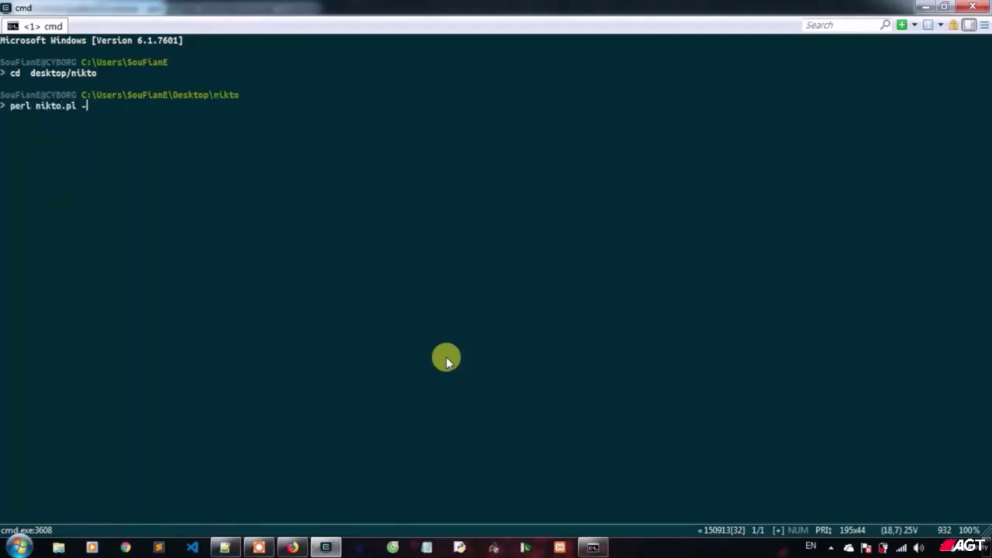
pyautogui.write('host http://aui.ma')
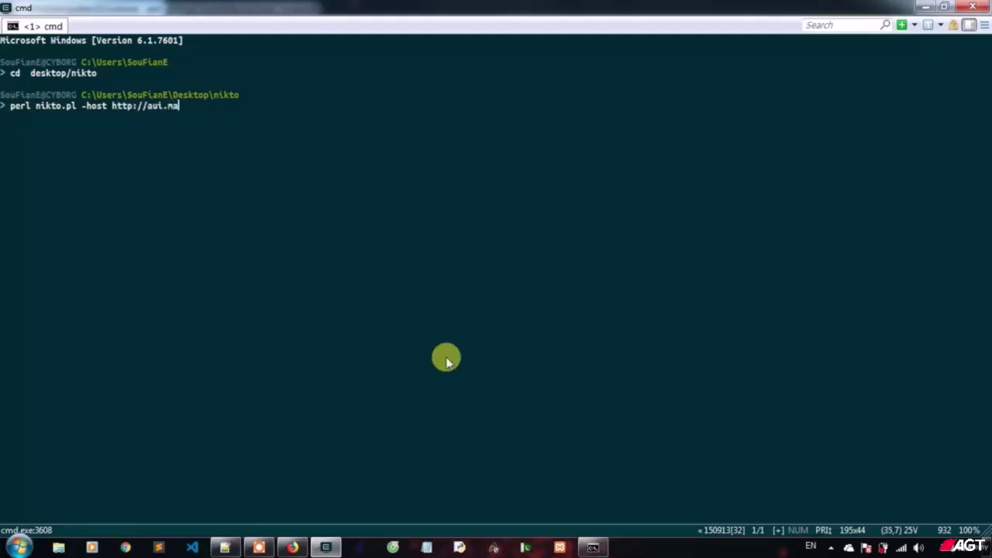
pyautogui.press('Return')
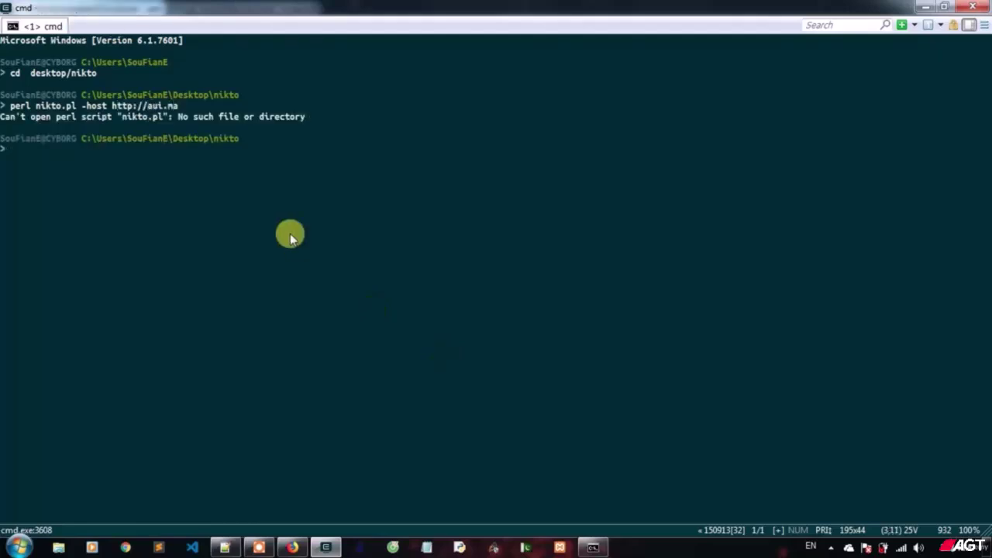
# List the contents of the nikto folder and change into its program subfolder
pyautogui.write('ls')
pyautogui.press('Return')
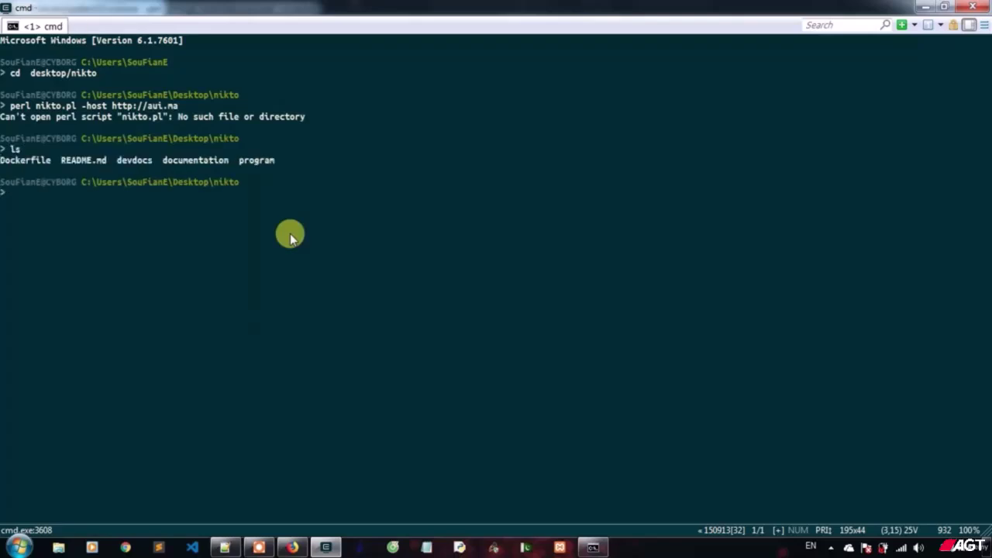
pyautogui.write('cd program')
pyautogui.press('Return')
pyautogui.press('Up')
pyautogui.press('Up')
pyautogui.press('Up')
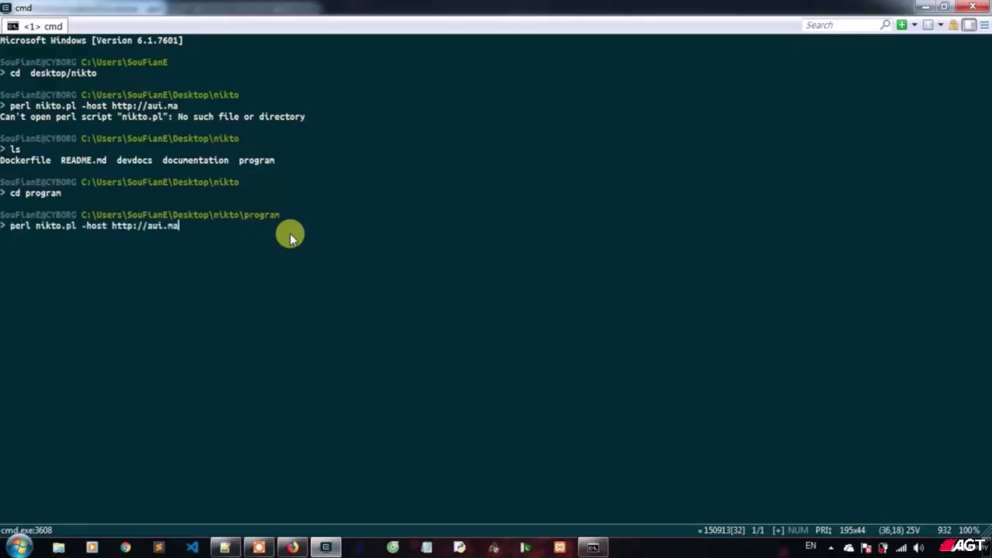
pyautogui.press('Return')
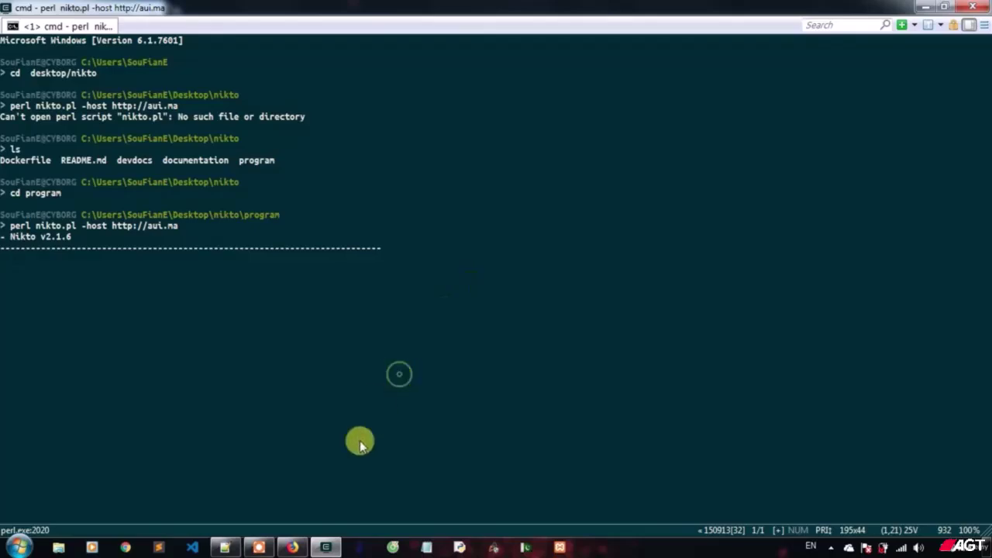
# In Notepad++, add a note starting "COnnection Is Goon" below the git clone line, separated from it by two blank lines
pyautogui.click(226, 548)
pyautogui.click(354, 318)
pyautogui.press('Return')
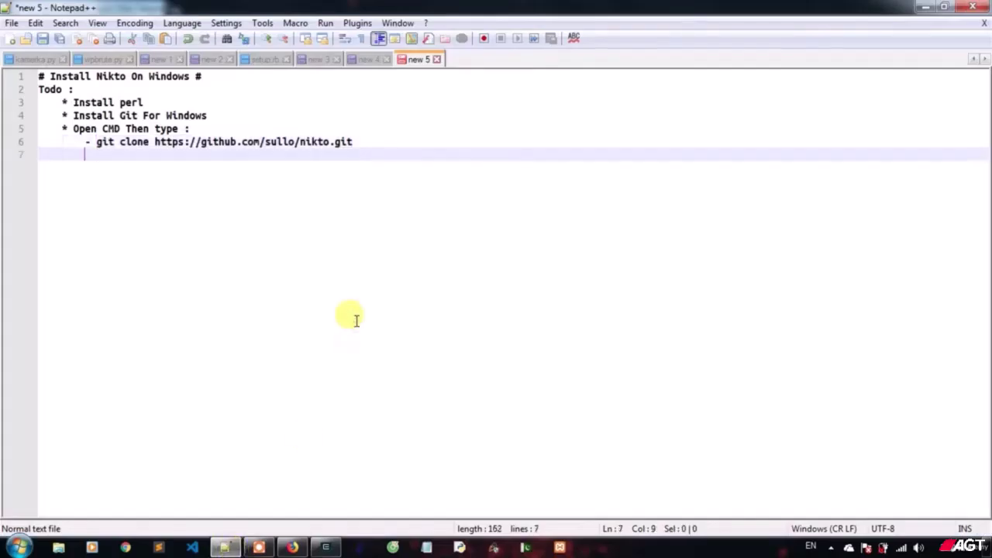
pyautogui.press('Return')
pyautogui.press('Return')
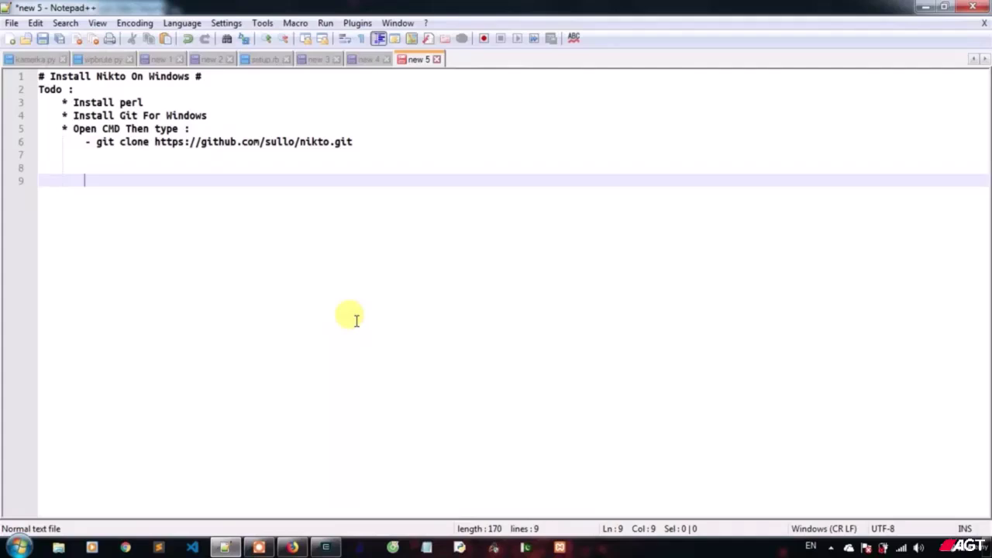
pyautogui.write('COnnecti')
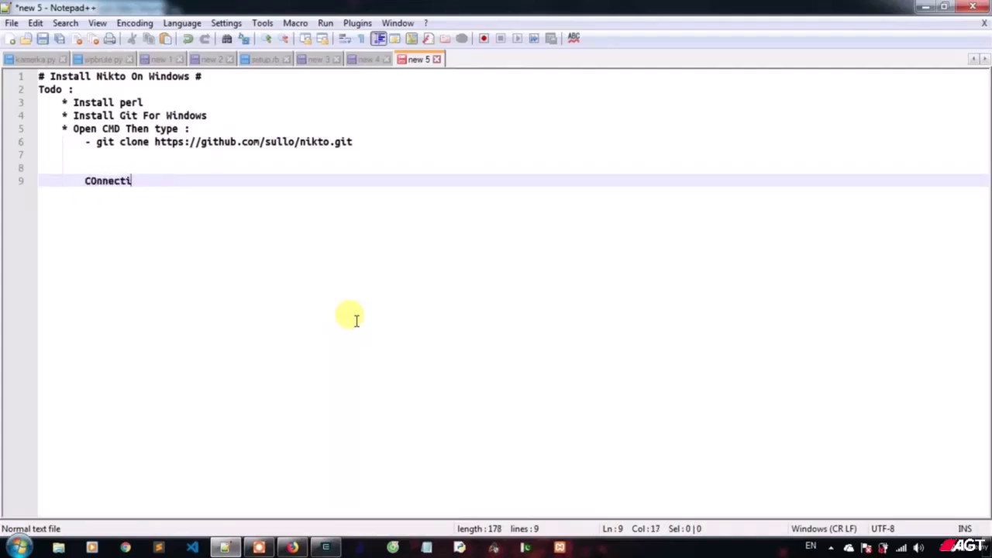
pyautogui.write('on Is Goon')
pyautogui.write('e')
pyautogui.press('BackSpace')
pyautogui.press('BackSpace')
pyautogui.write('Agai')
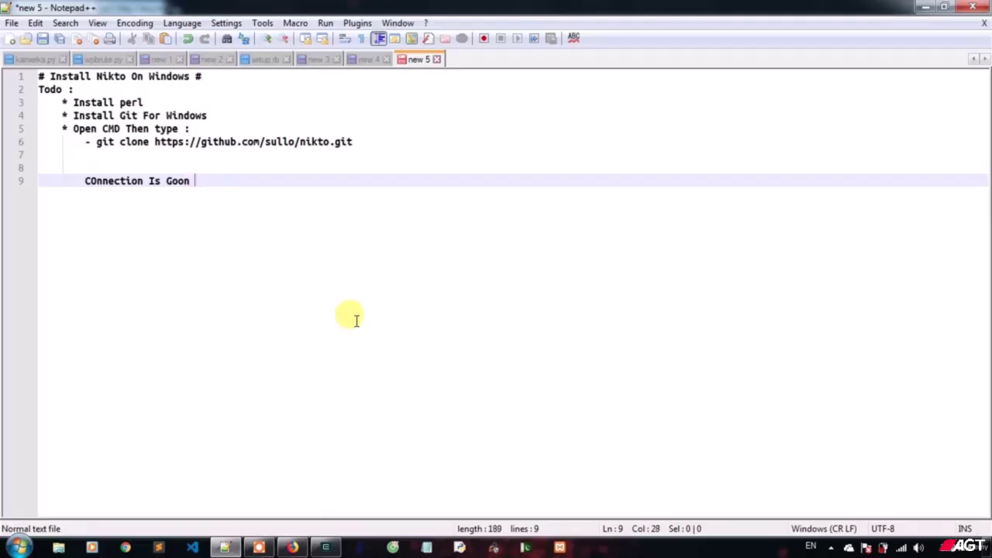
pyautogui.write('ng')
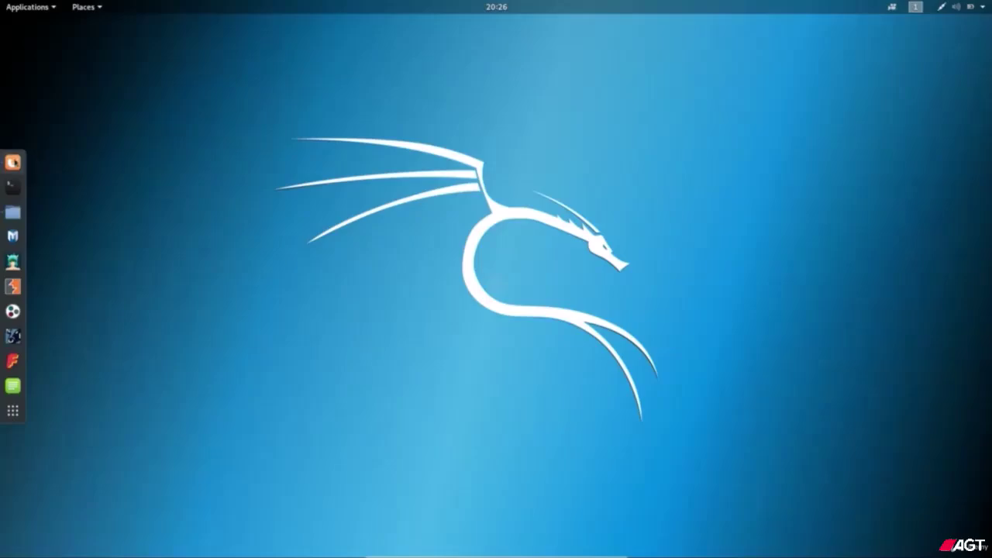
# In Firefox on Kali Linux, search for zaproxy.org and open the official ZAP website from the results
pyautogui.click(12, 162)
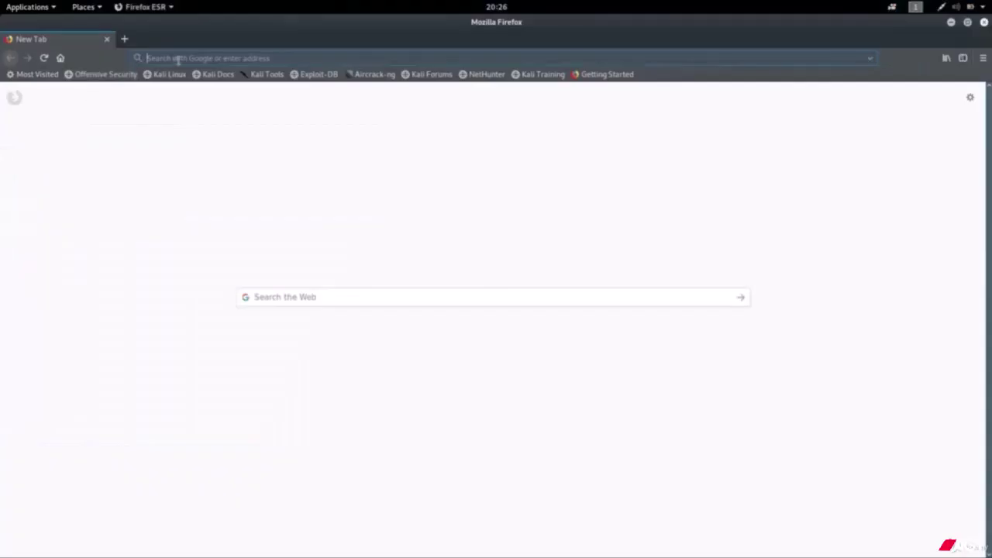
pyautogui.write('zapro')
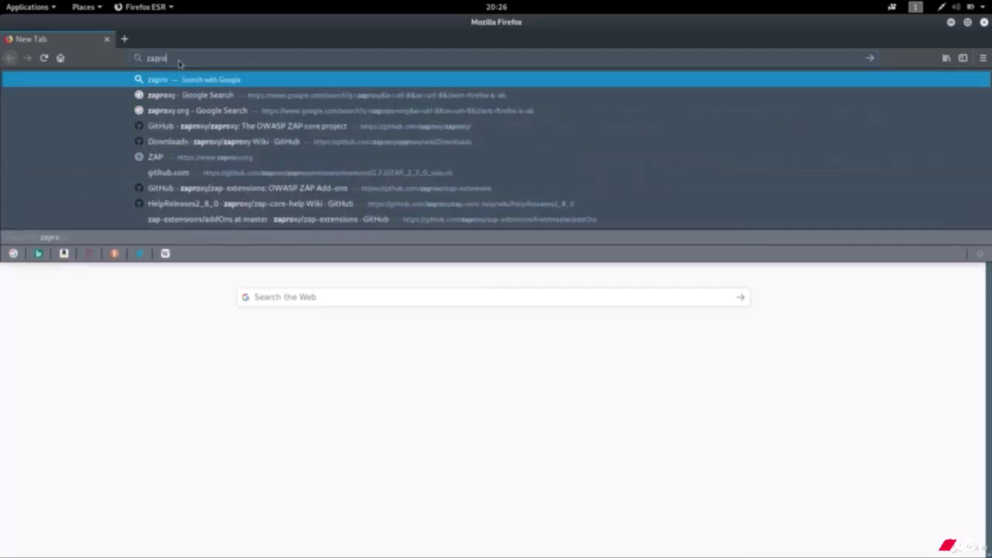
pyautogui.write('xy')
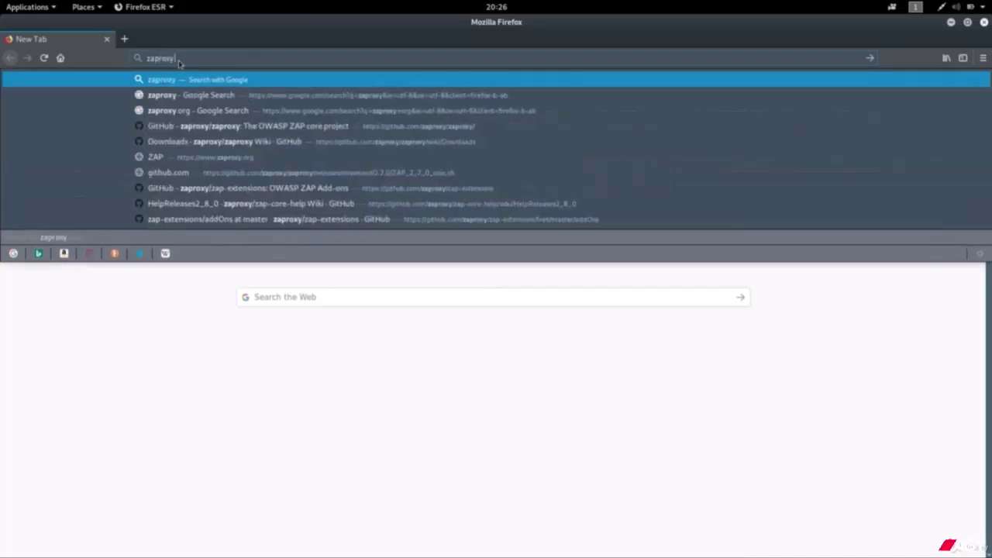
pyautogui.write('.org')
pyautogui.press('Return')
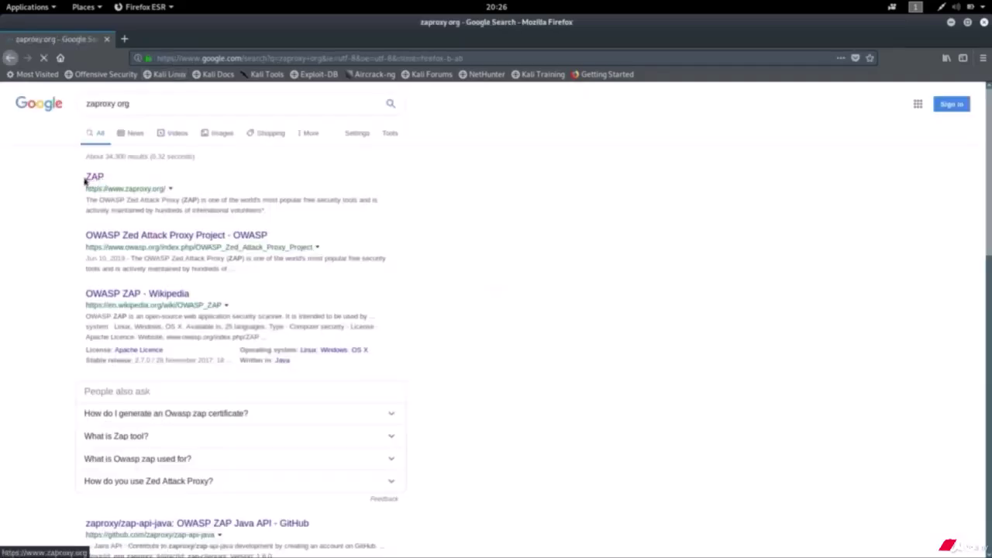
pyautogui.click(95, 180)
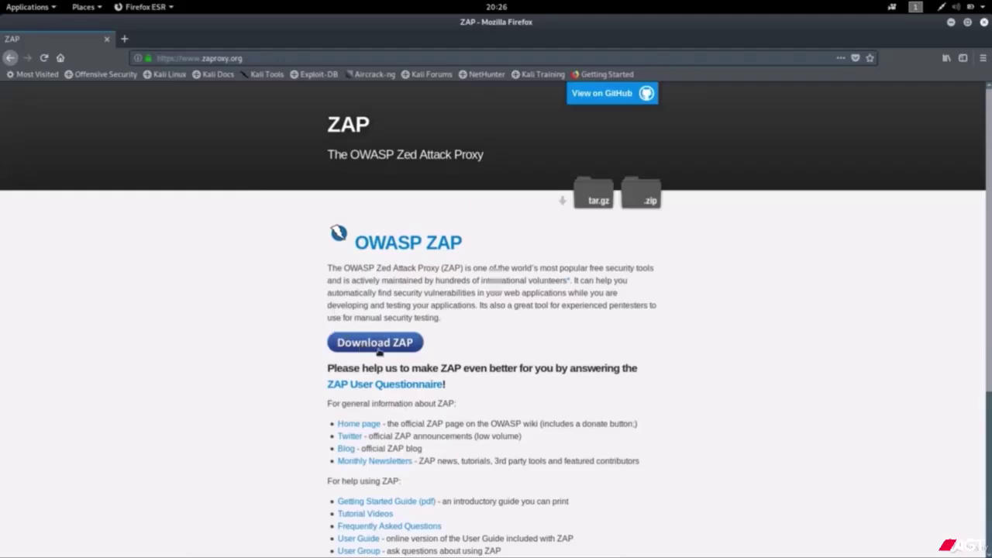
# From ZAP's download page, start downloading the Linux Package of ZAP 2.8.0 Standard and save the file
pyautogui.click(379, 351)
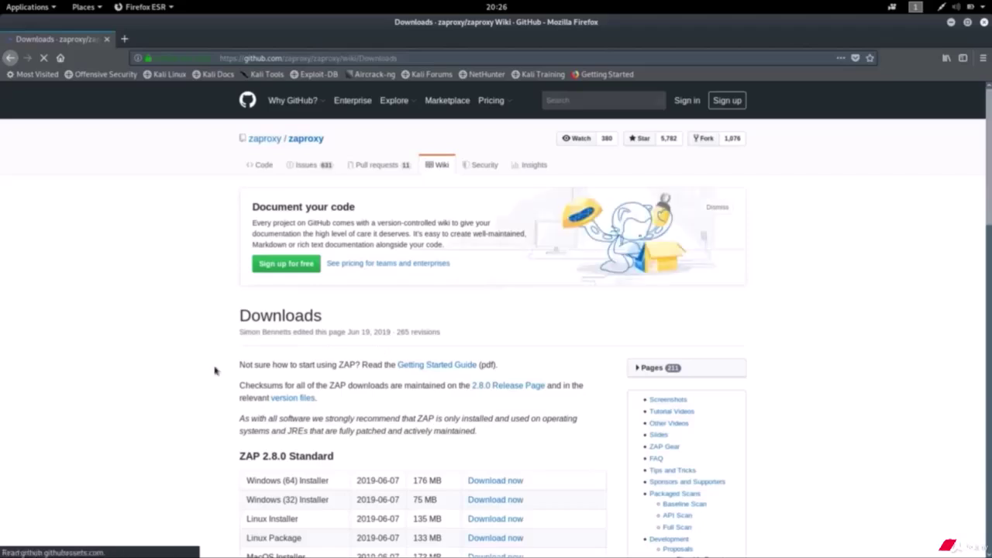
pyautogui.scroll(-5, 215, 370)
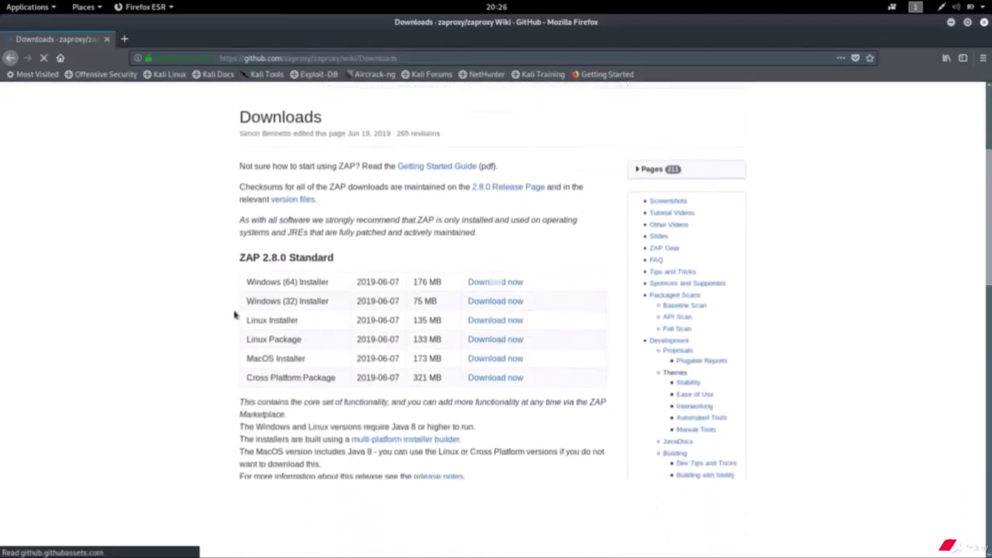
pyautogui.scroll(-1, 235, 315)
pyautogui.moveTo(239, 220); pyautogui.dragTo(342, 222)
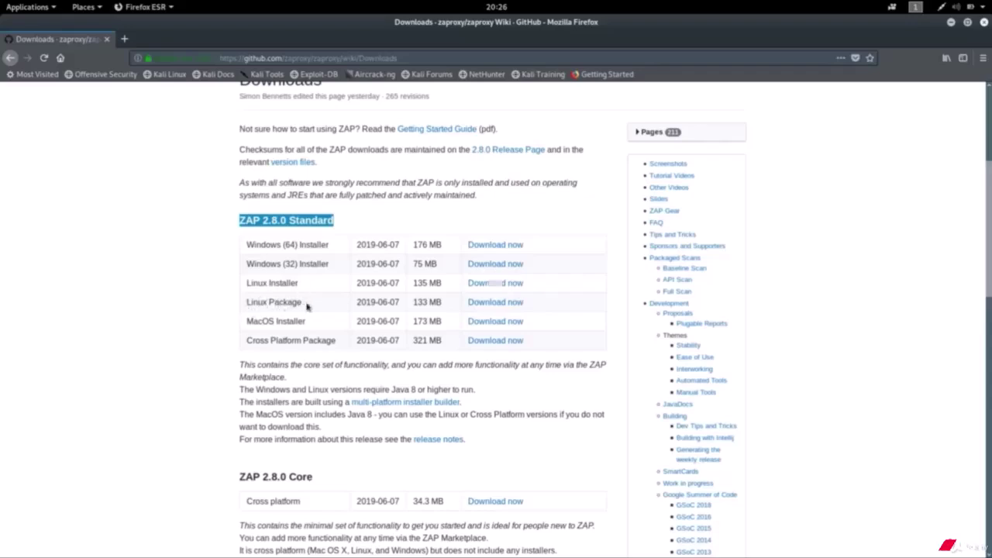
pyautogui.click(484, 304)
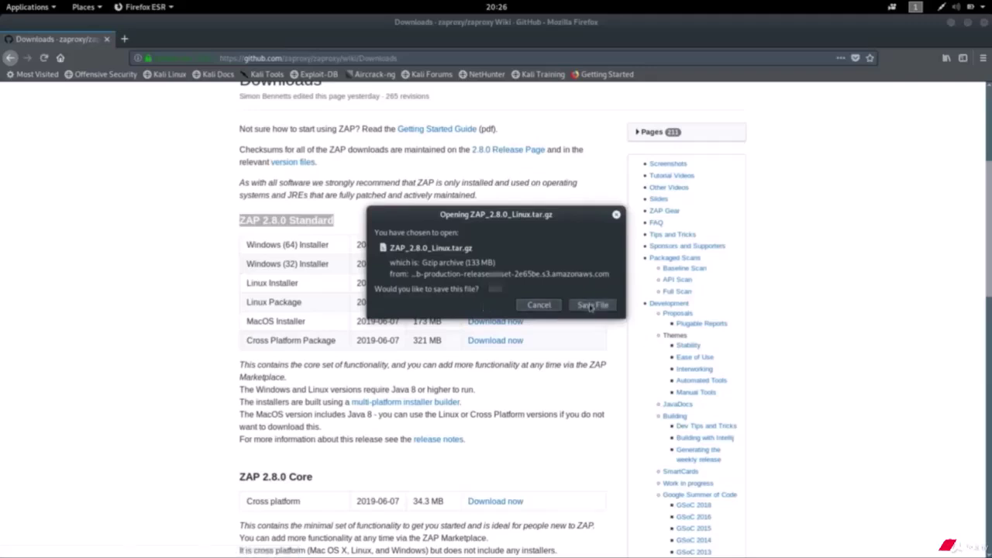
pyautogui.click(592, 306)
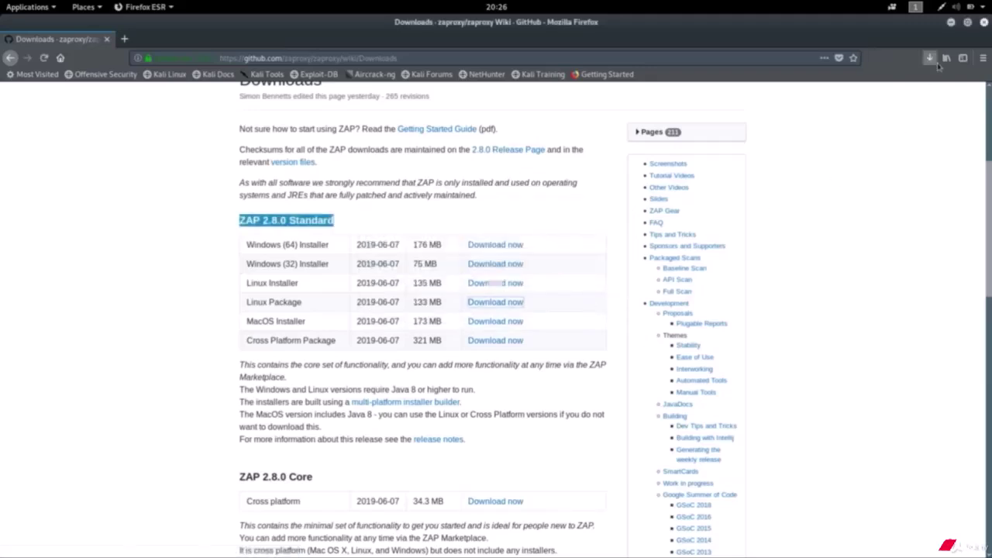
# Cancel the running download of the ZAP 2.8.0 Linux package and minimize the browser
pyautogui.click(930, 59)
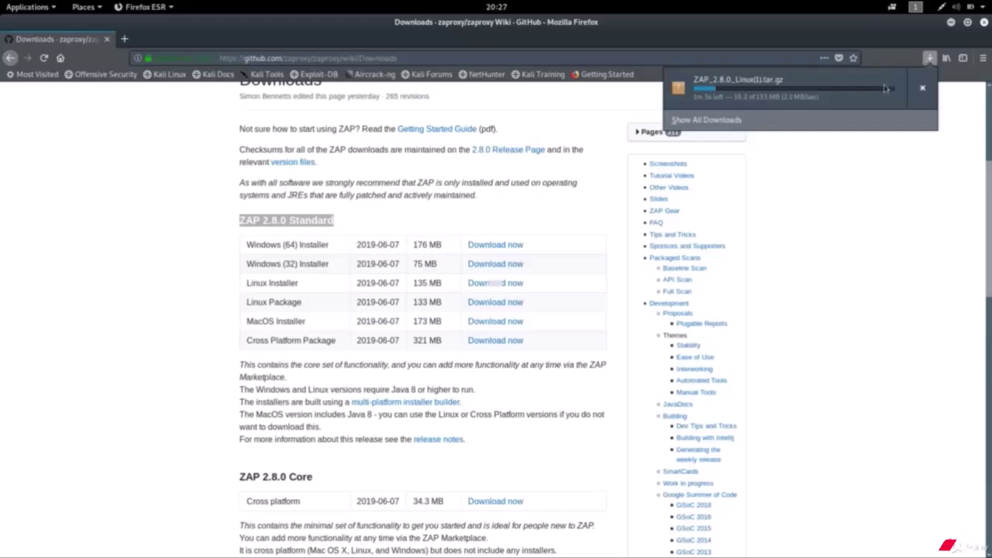
pyautogui.click(922, 89)
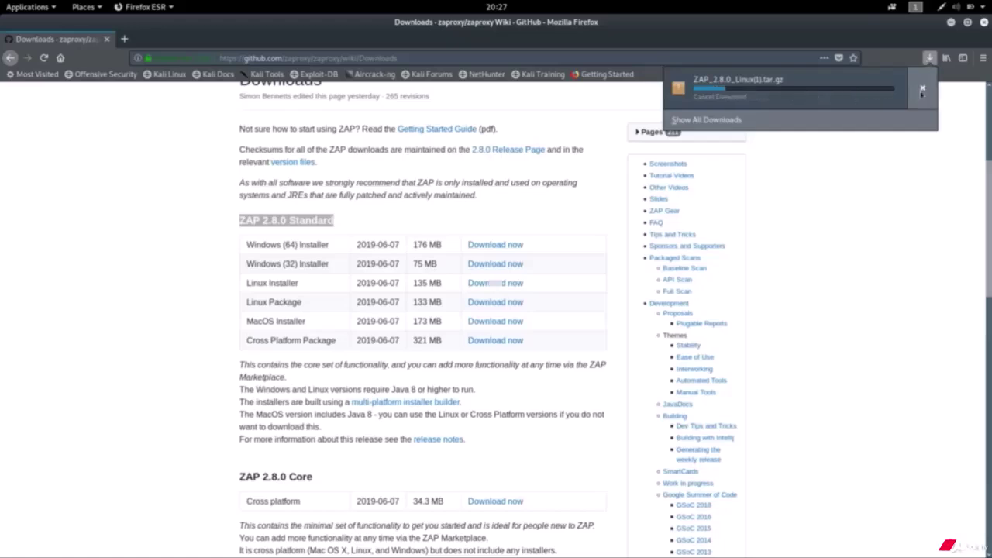
pyautogui.click(922, 90)
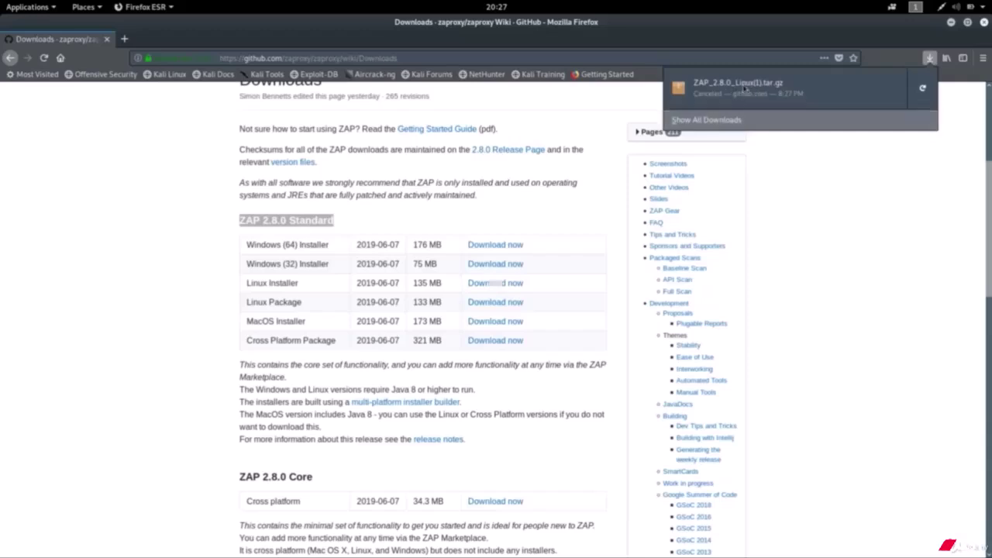
pyautogui.click(954, 29)
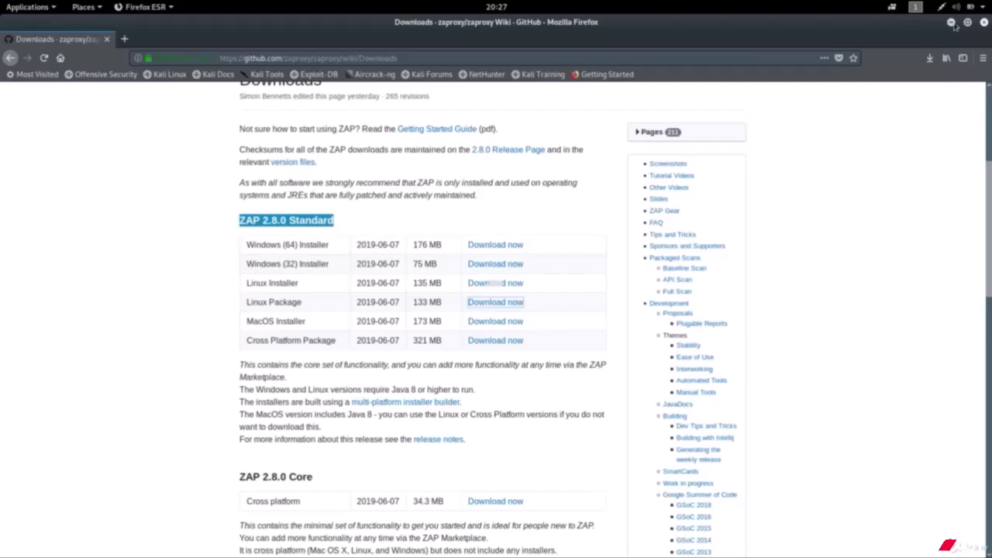
pyautogui.click(951, 22)
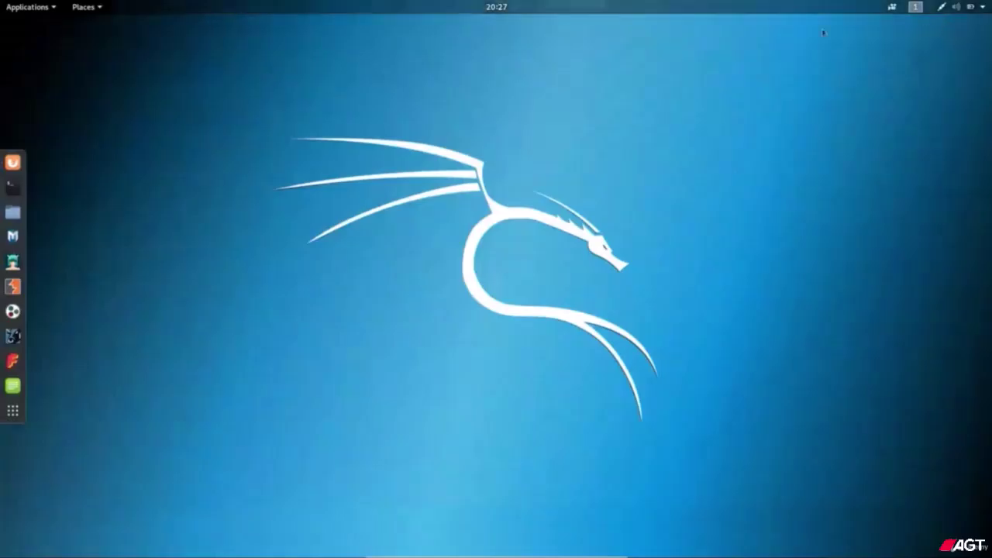
# Open the Downloads folder and view ZAP_2.8.0_Linux.tar.gz in Archive Manager
pyautogui.click(87, 7)
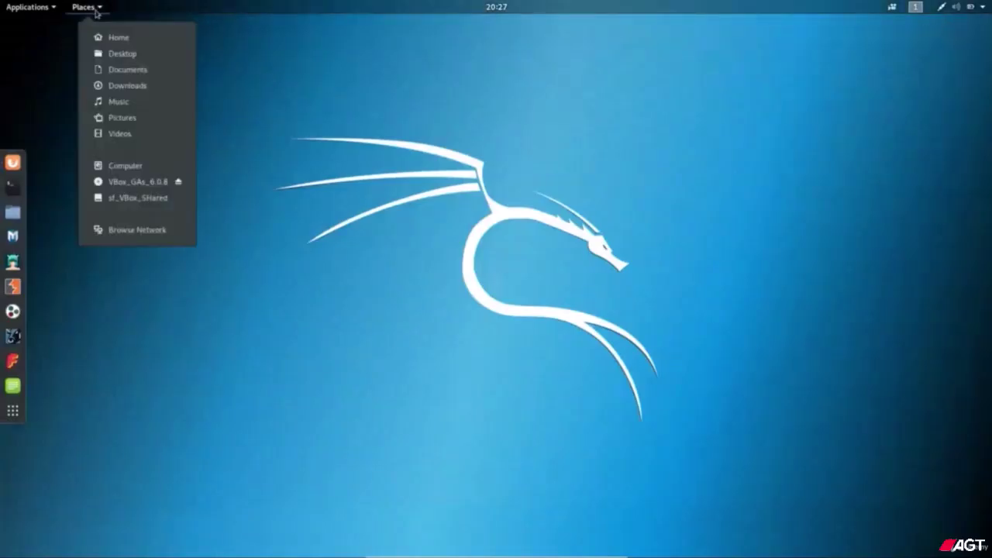
pyautogui.click(133, 87)
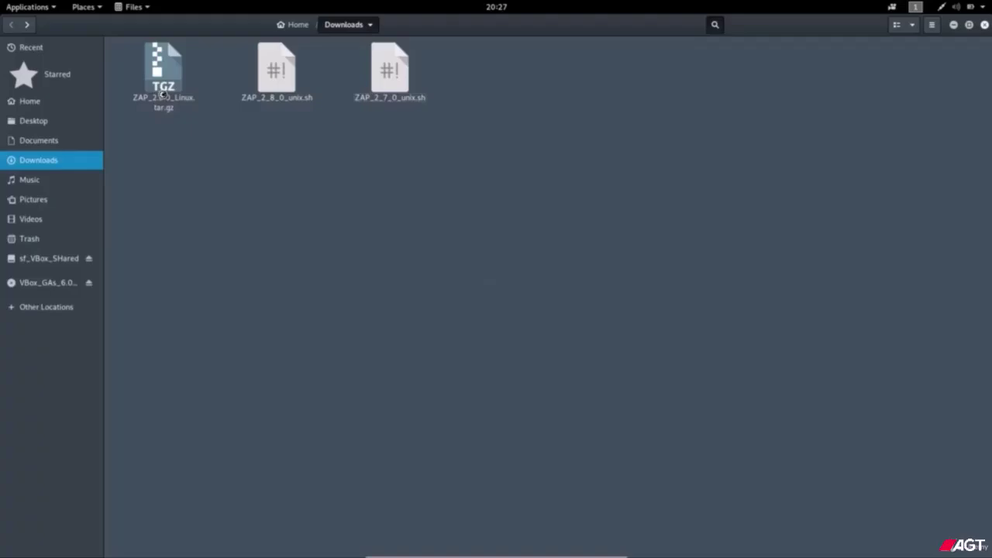
pyautogui.click(163, 94)
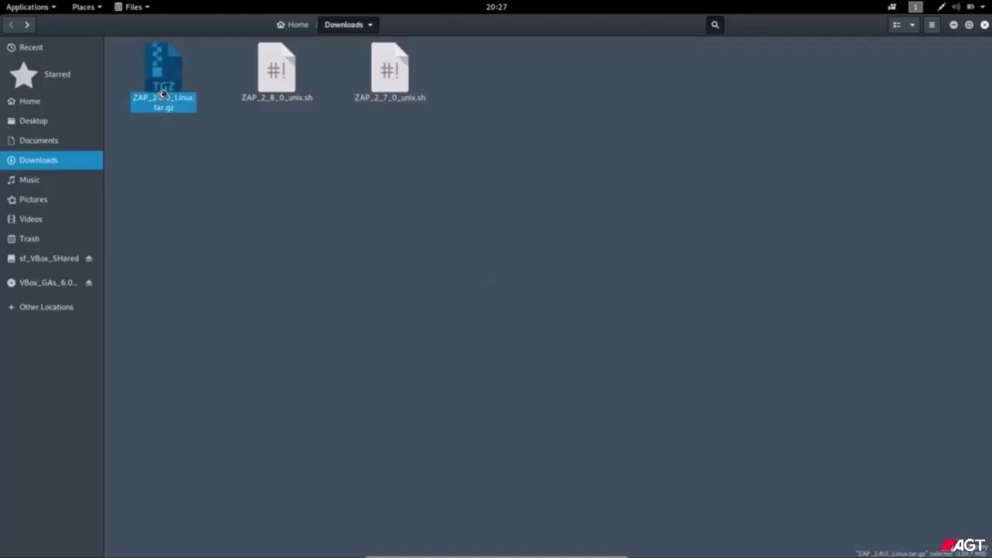
pyautogui.rightClick(162, 93)
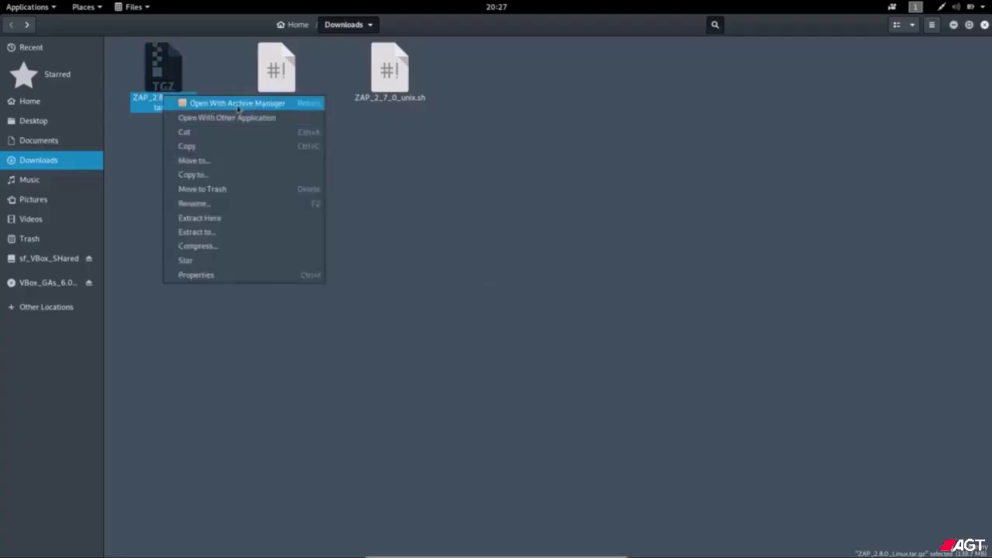
pyautogui.click(238, 105)
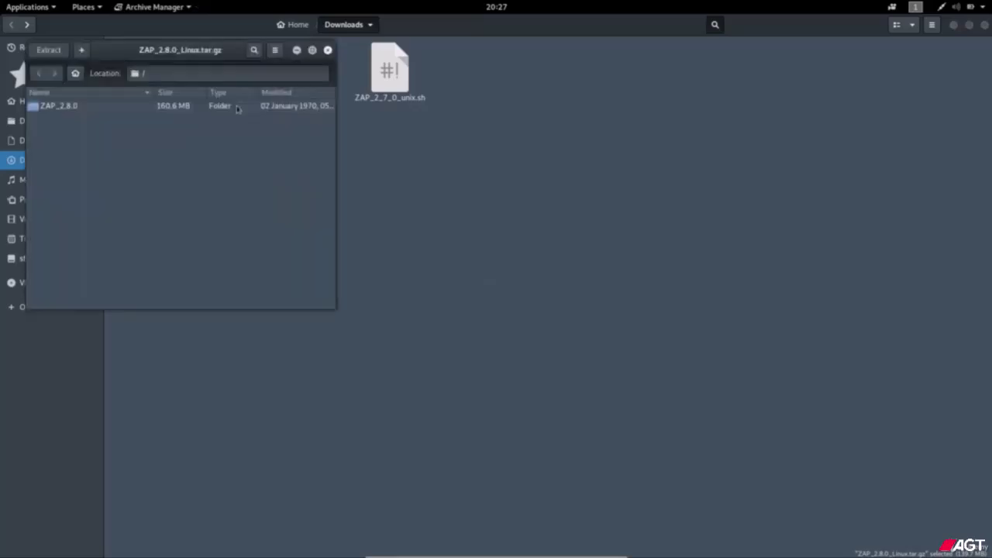
# Extract all files of the ZAP 2.8.0 archive into Downloads, then close the archive and minimize the folder window
pyautogui.click(48, 50)
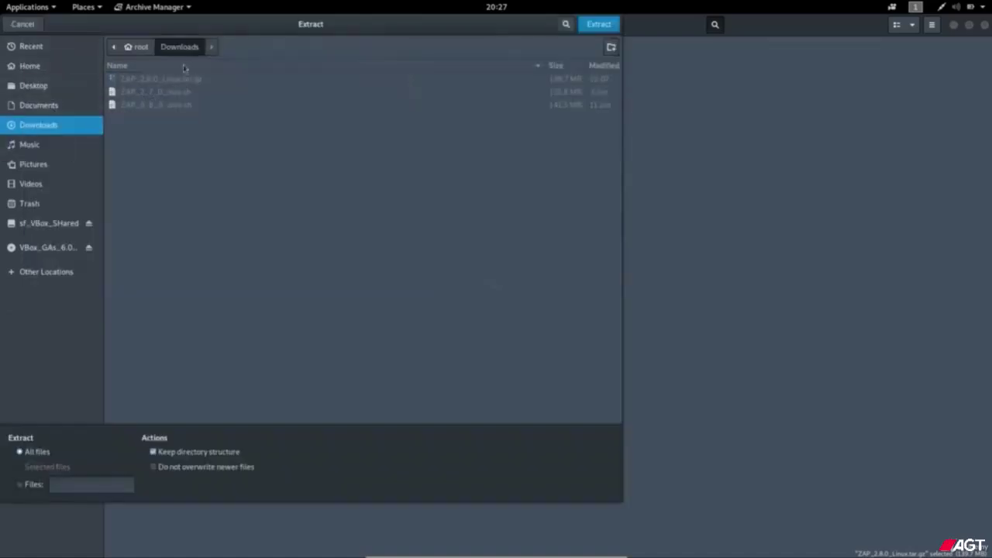
pyautogui.click(597, 26)
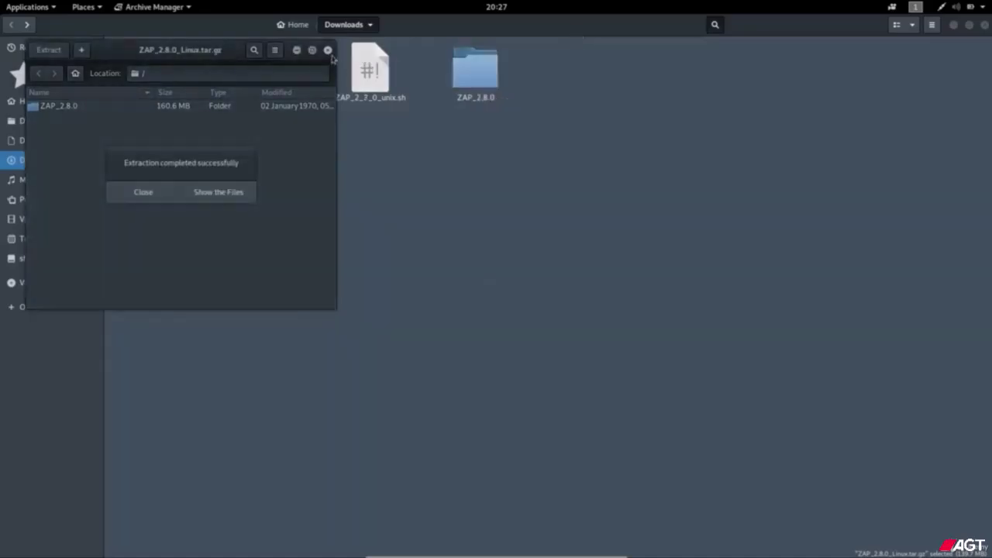
pyautogui.click(147, 192)
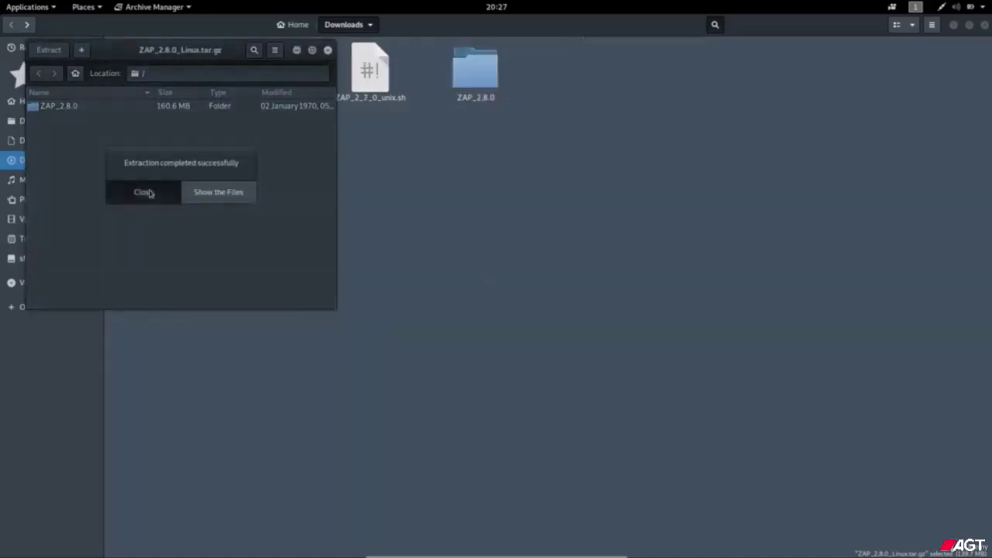
pyautogui.click(327, 50)
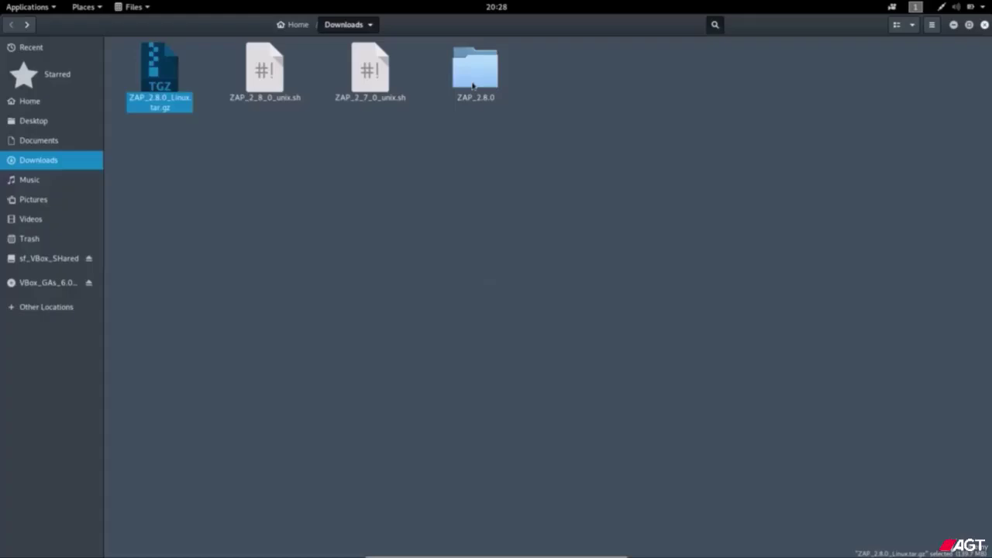
pyautogui.click(953, 25)
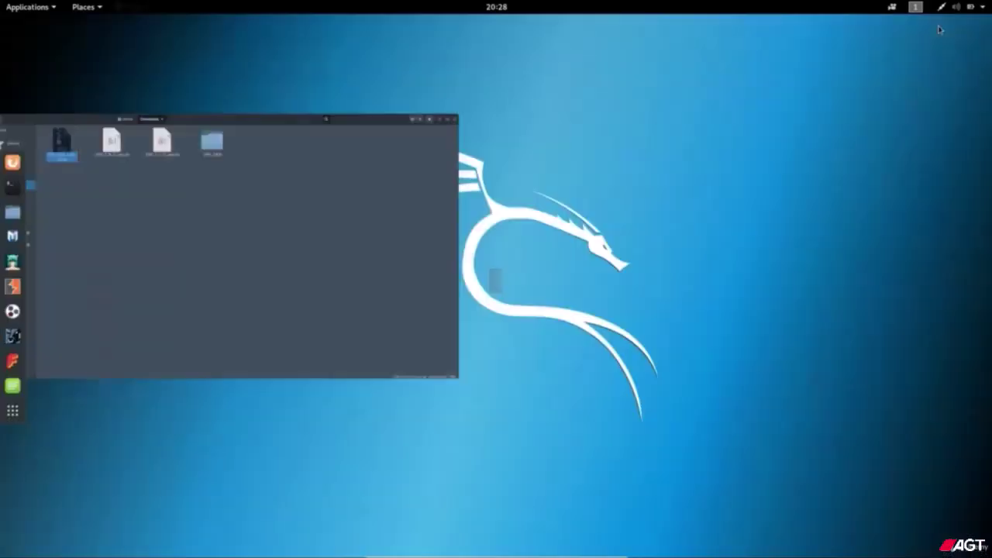
# Browse the computer's file system to the /usr/share folder
pyautogui.click(98, 9)
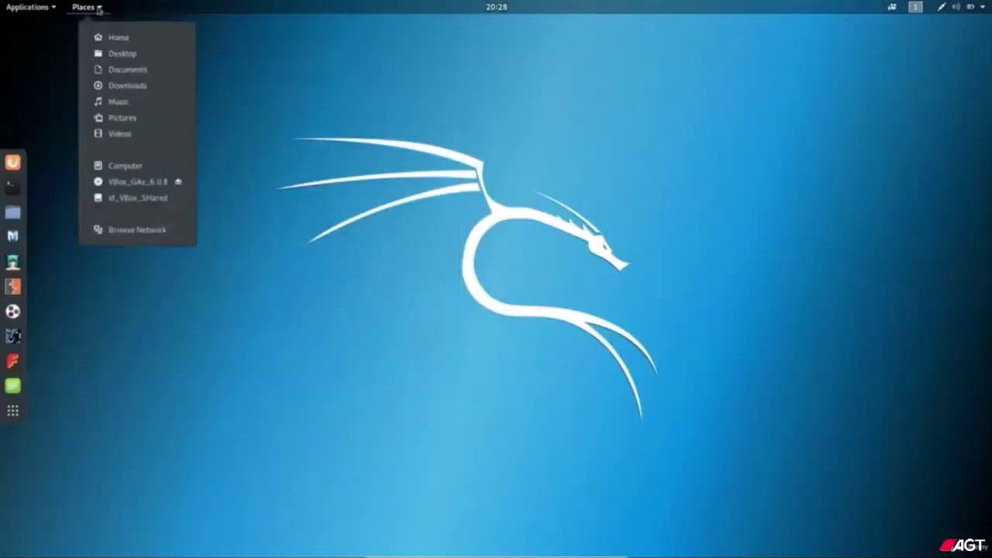
pyautogui.click(118, 165)
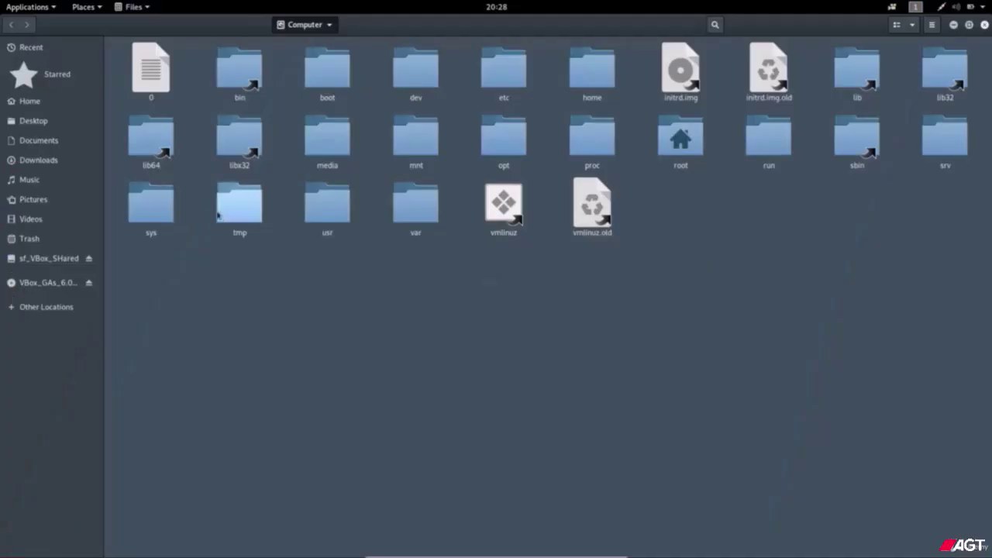
pyautogui.doubleClick(331, 214)
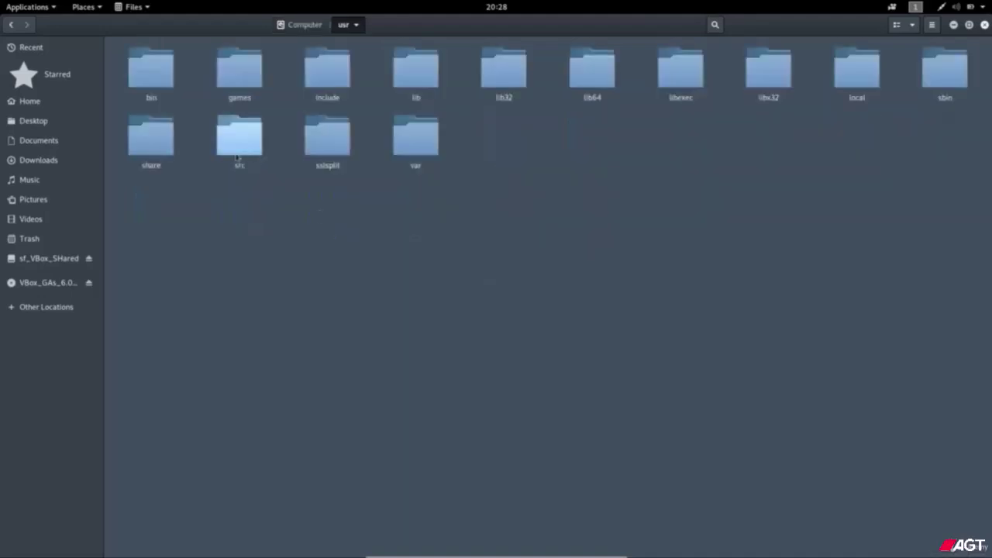
pyautogui.doubleClick(155, 153)
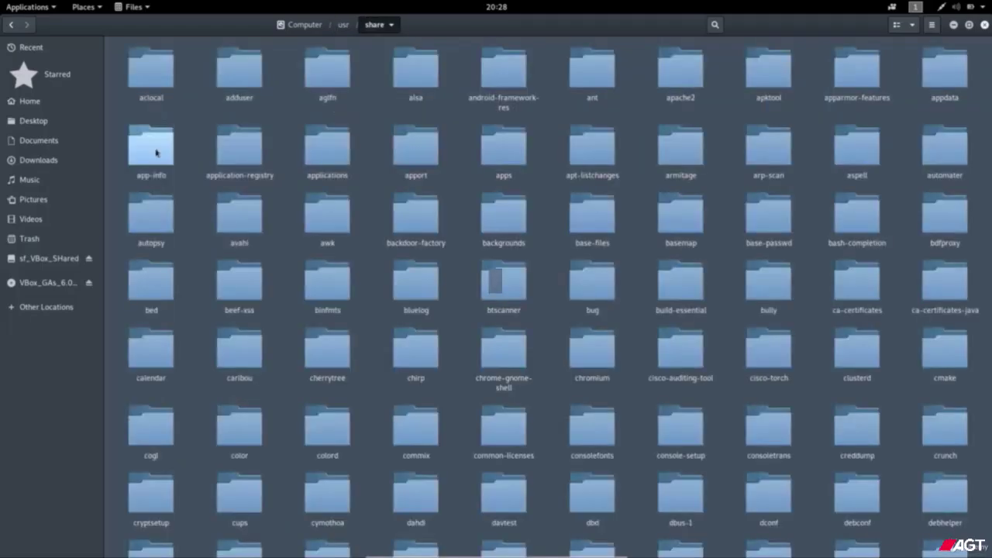
pyautogui.click(714, 25)
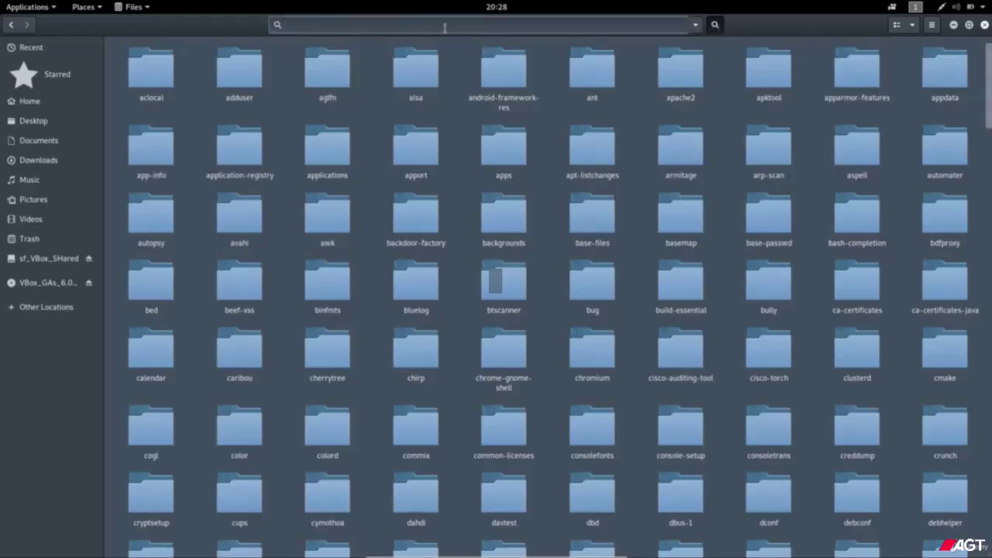
pyautogui.write('zapro')
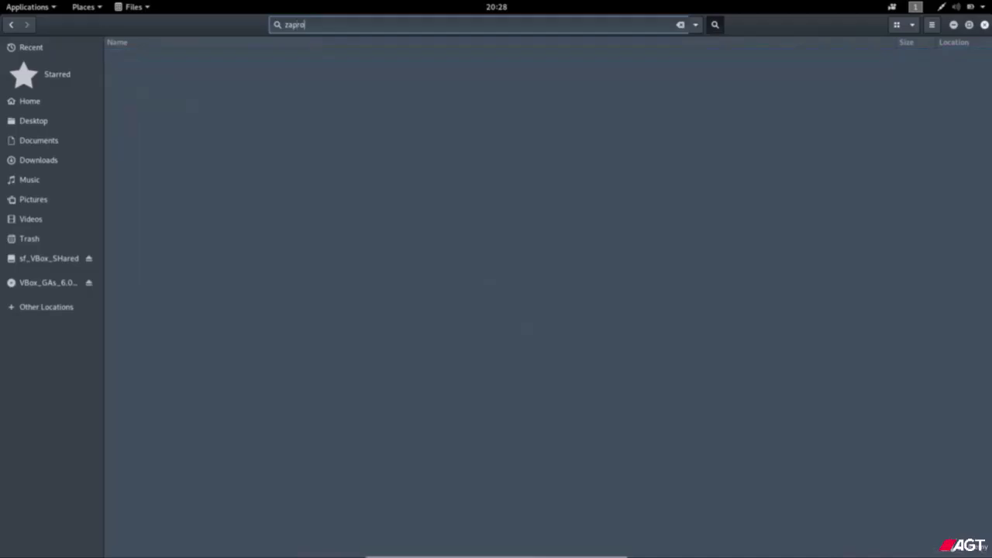
pyautogui.write('xy')
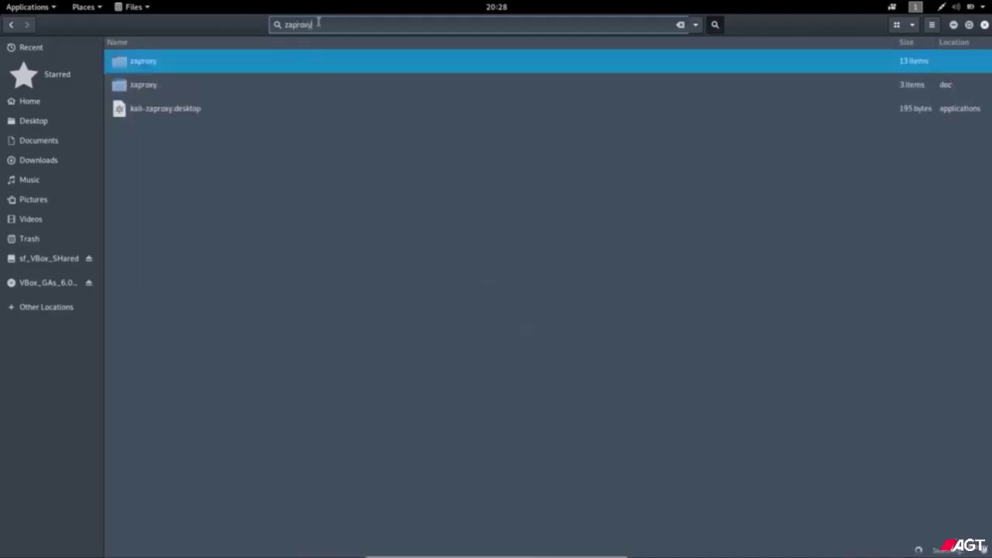
pyautogui.moveTo(314, 24); pyautogui.dragTo(276, 23)
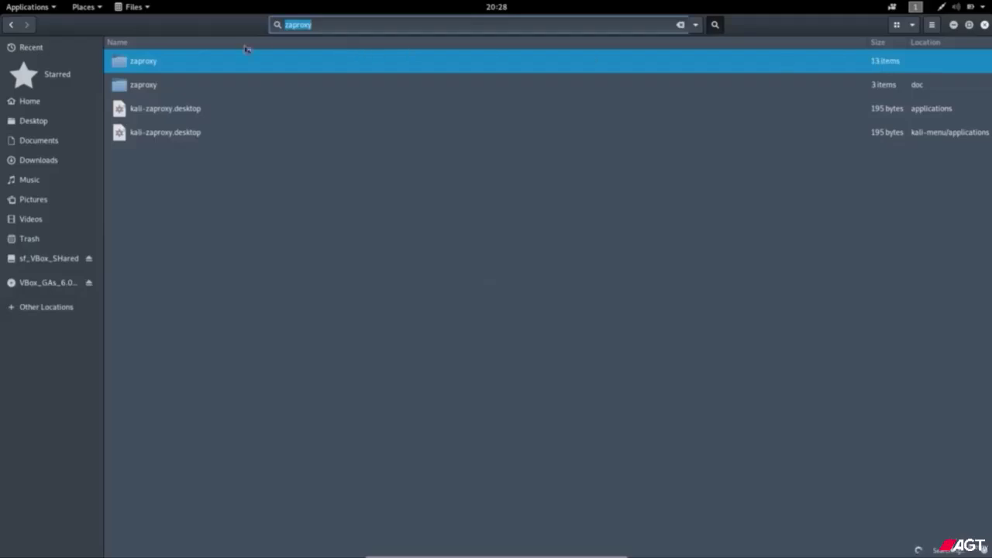
pyautogui.click(166, 69)
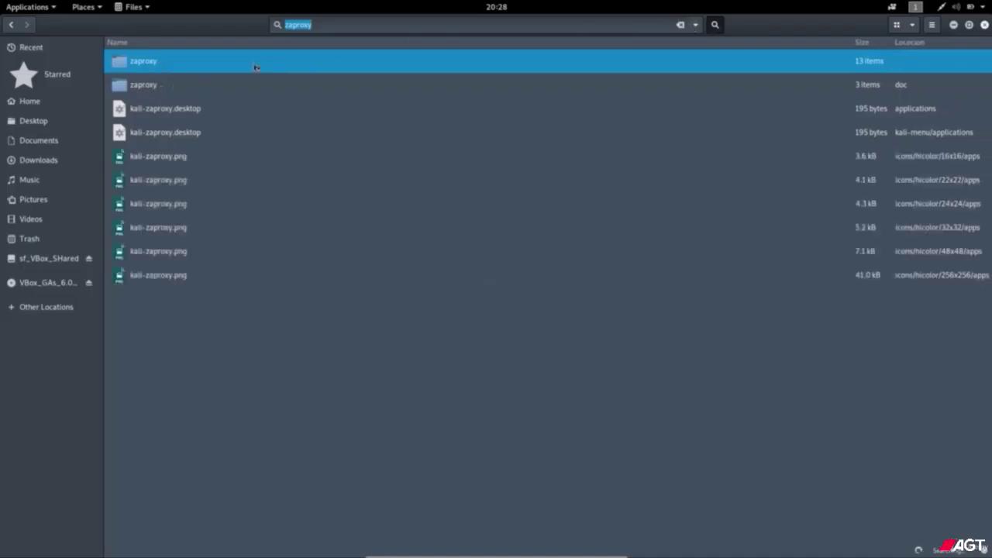
pyautogui.click(682, 25)
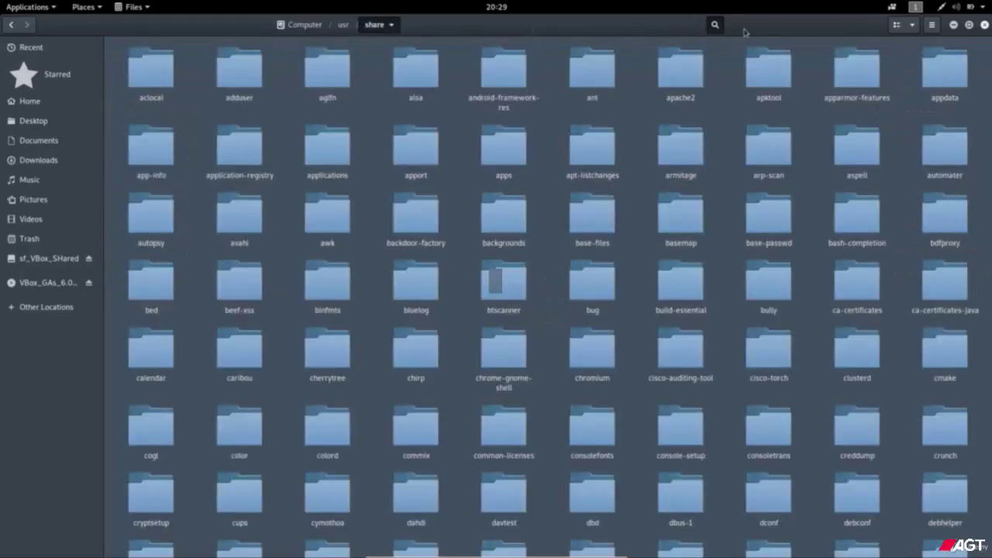
# Search /usr/share for "zaproxy", open the zaproxy folder directly inside share, and minimize its window
pyautogui.click(715, 25)
pyautogui.write('za')
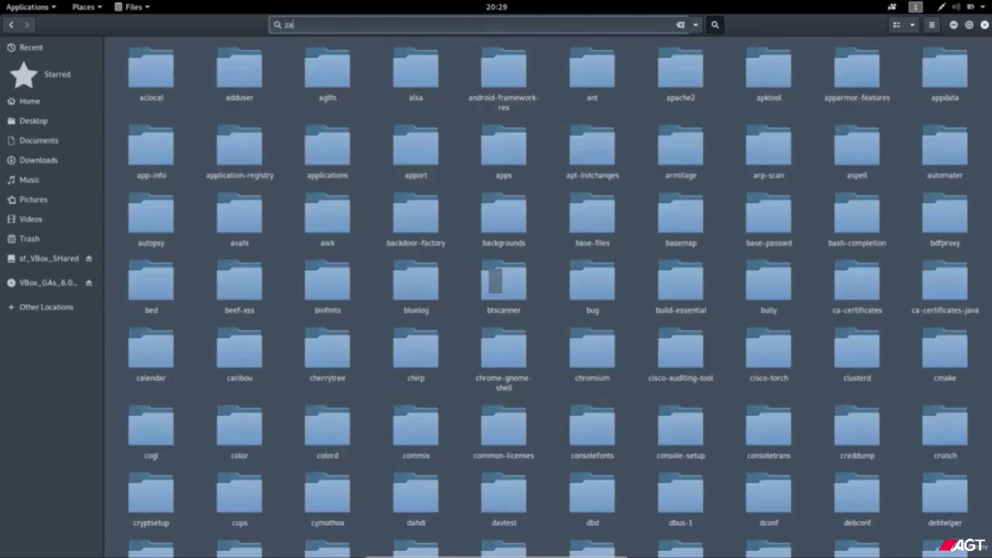
pyautogui.write('proxy')
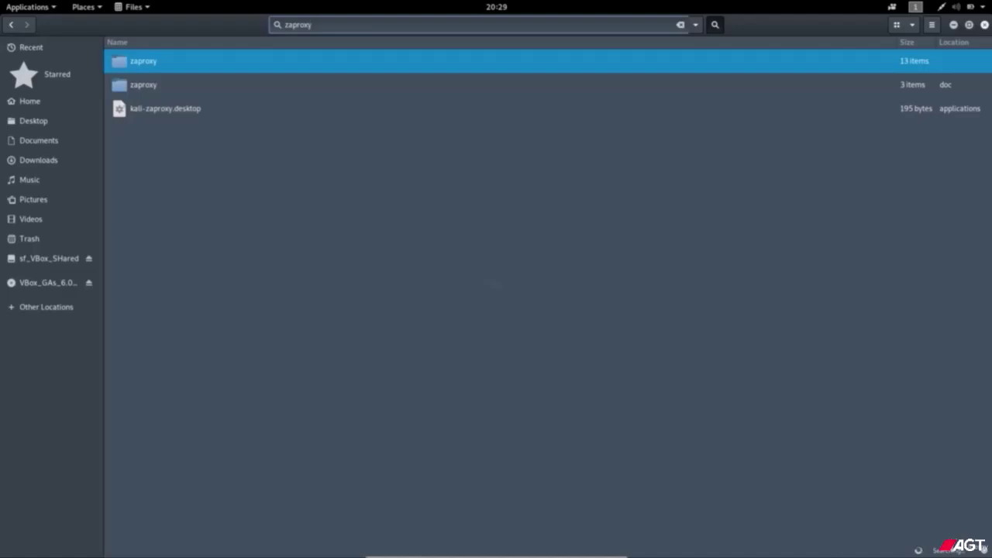
pyautogui.press('Down')
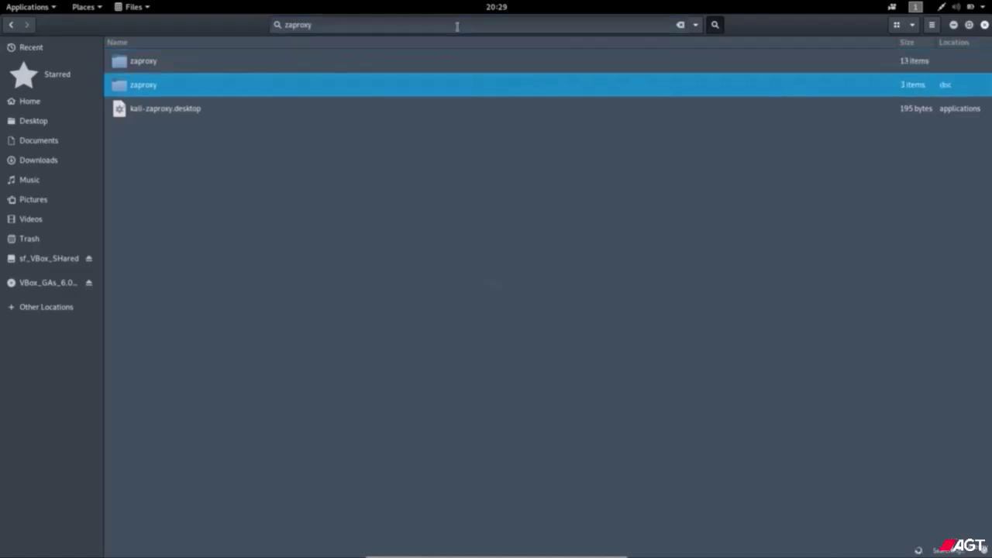
pyautogui.press('Up')
pyautogui.press('Return')
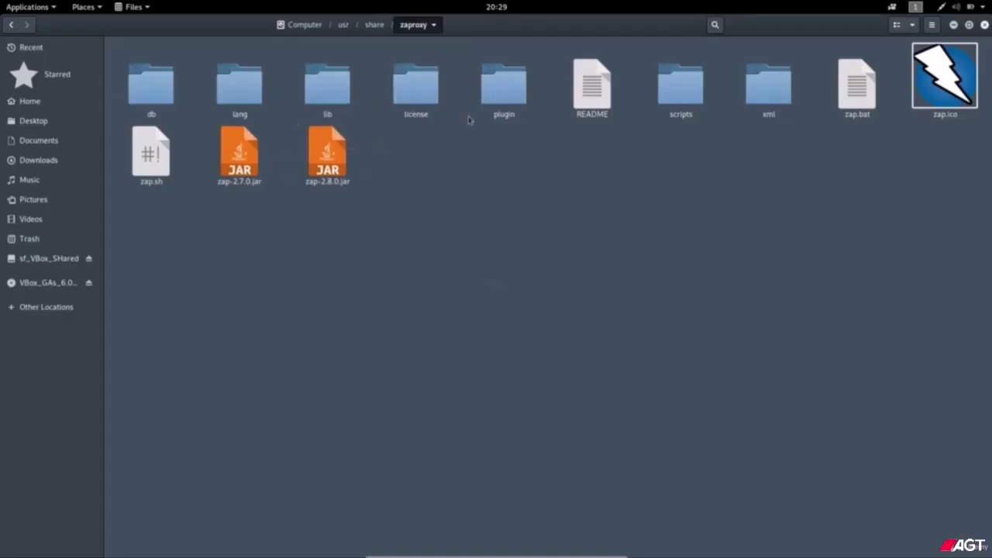
pyautogui.click(953, 26)
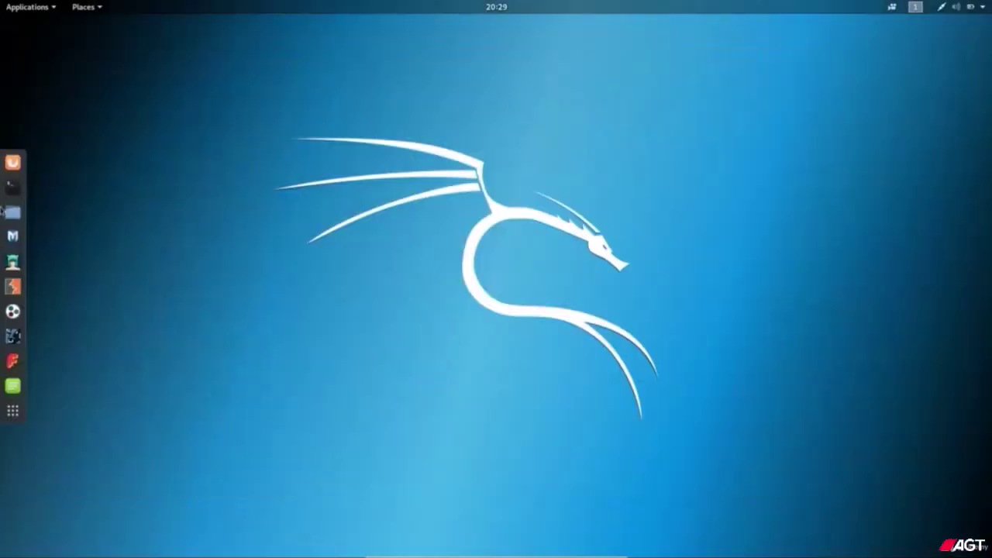
# Bring up the Downloads folder window, open ZAP_2.8.0 and copy all of its files and folders
pyautogui.click(12, 213)
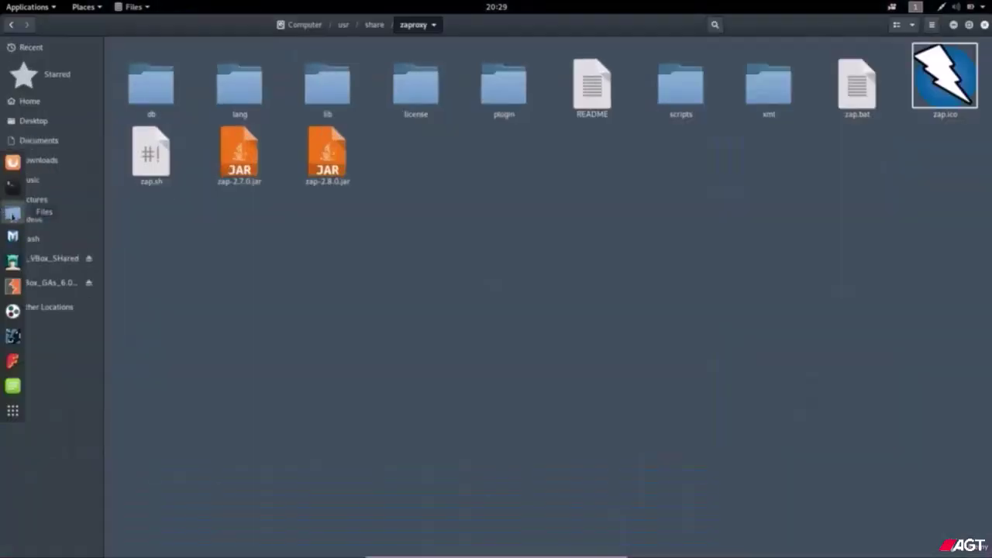
pyautogui.click(13, 215)
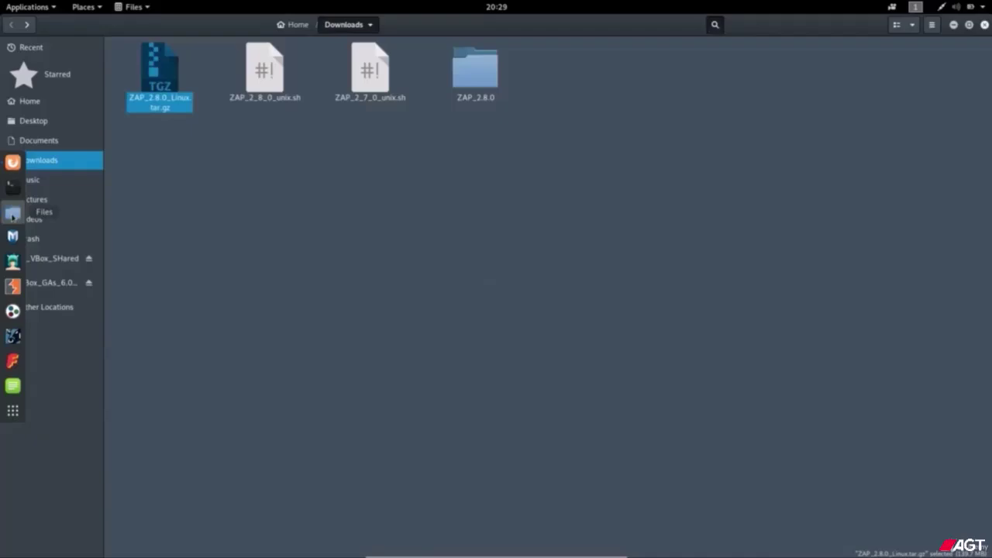
pyautogui.doubleClick(476, 87)
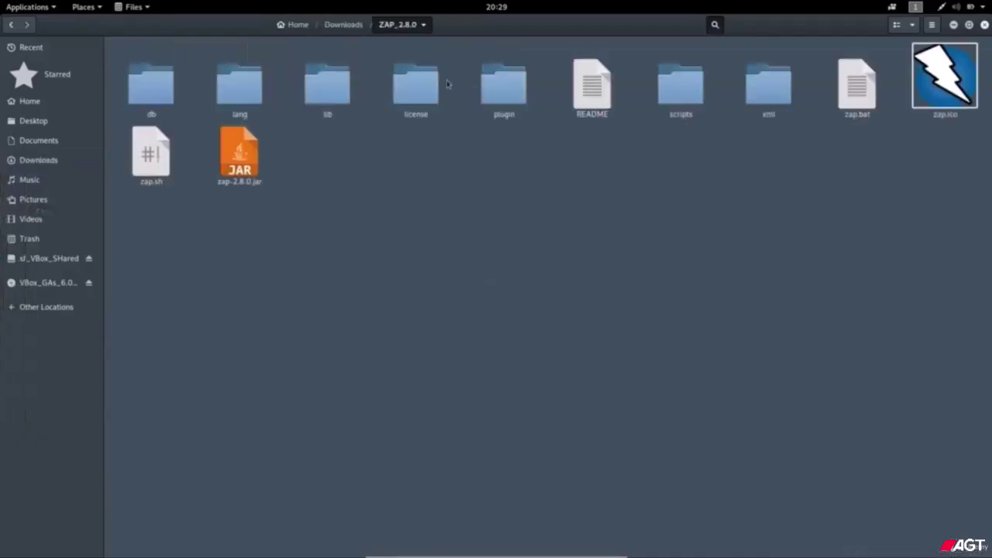
pyautogui.click(11, 25)
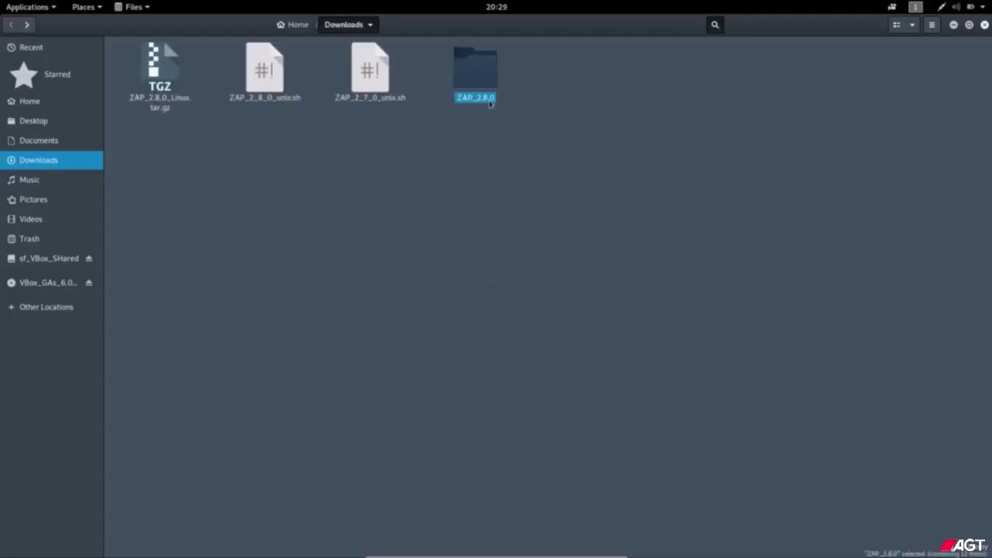
pyautogui.doubleClick(487, 103)
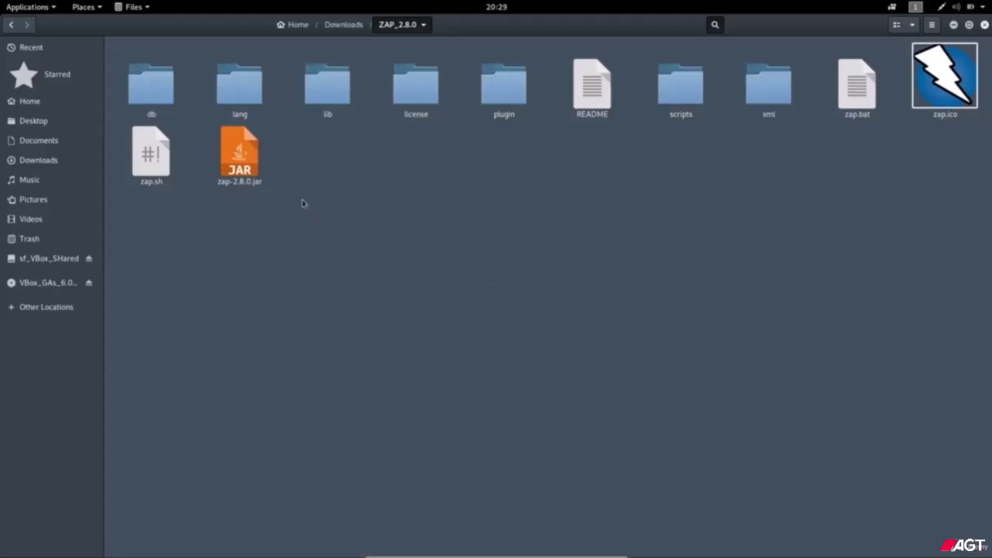
pyautogui.hotkey('ctrl', 'a')
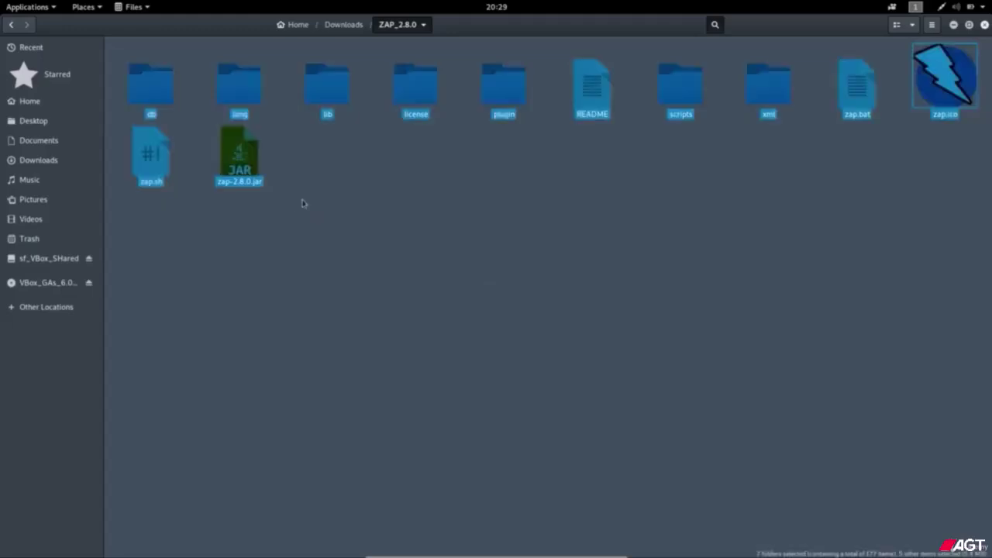
pyautogui.rightClick(249, 160)
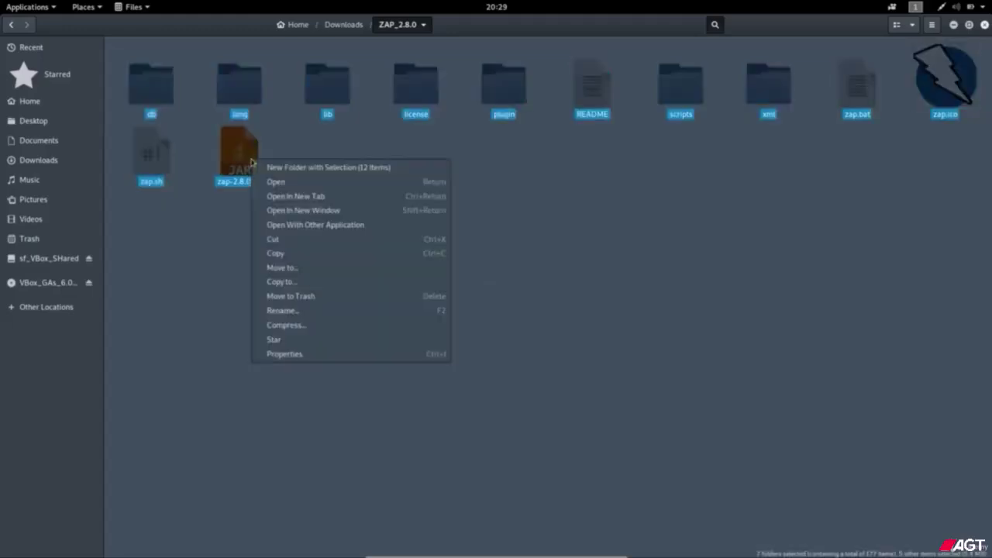
pyautogui.click(280, 253)
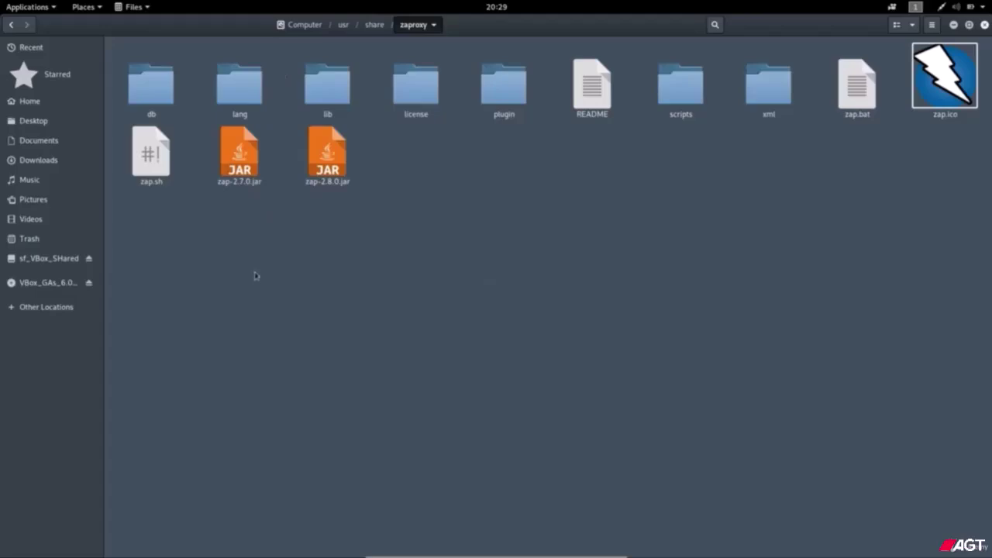
pyautogui.hotkey('ctrl', 'a')
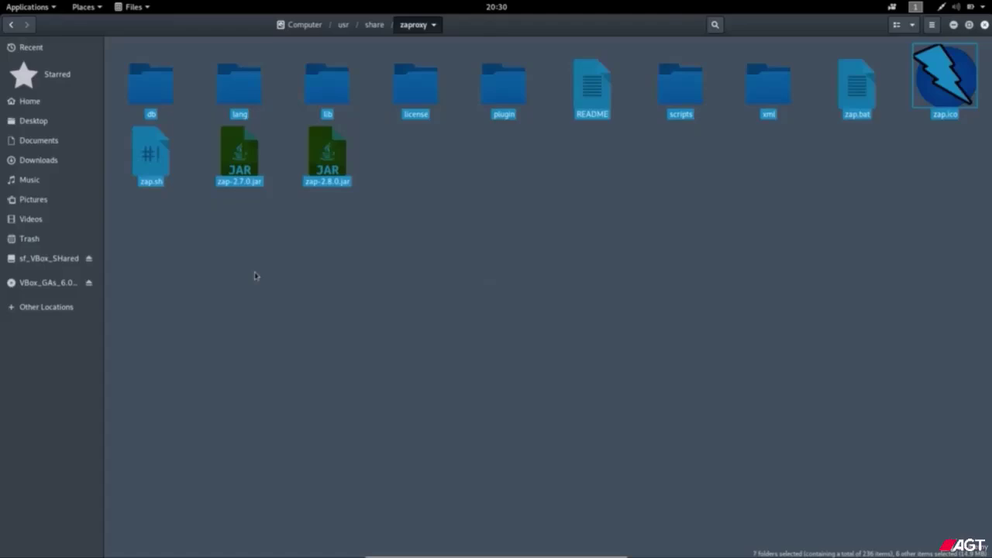
pyautogui.rightClick(256, 276)
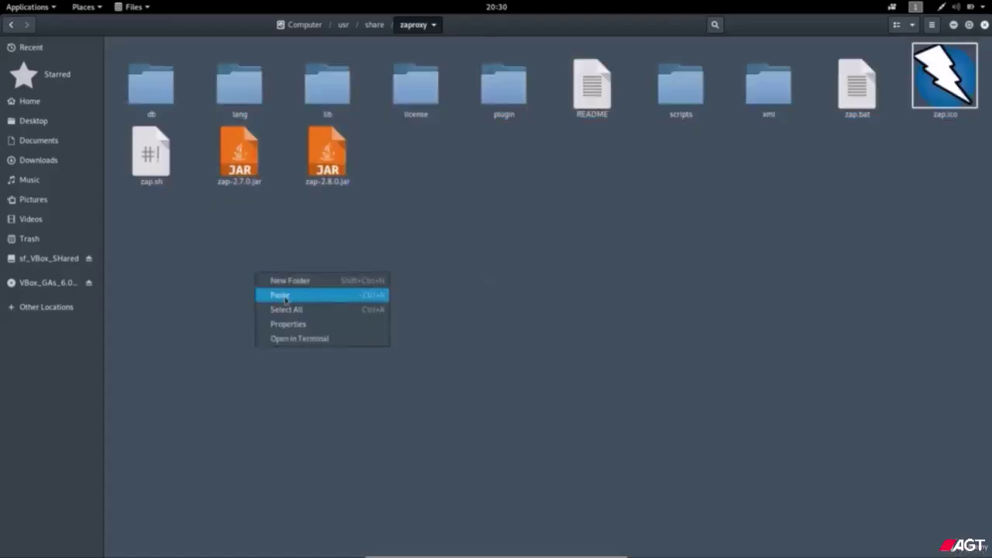
pyautogui.click(375, 220)
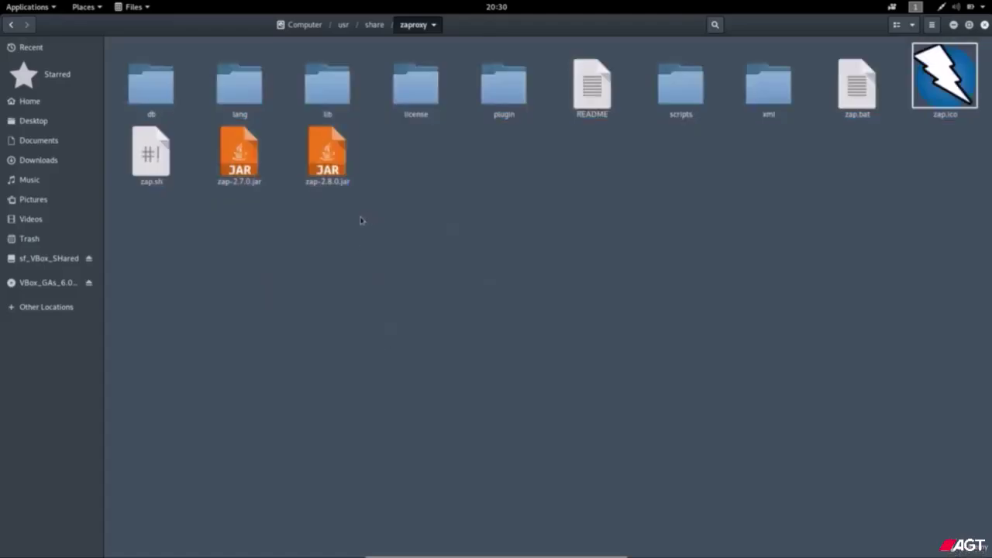
# Paste the copied ZAP 2.8.0 files into /usr/share/zaproxy, merging all folders and replacing all conflicting files, and minimize the window
pyautogui.hotkey('ctrl', 'a')
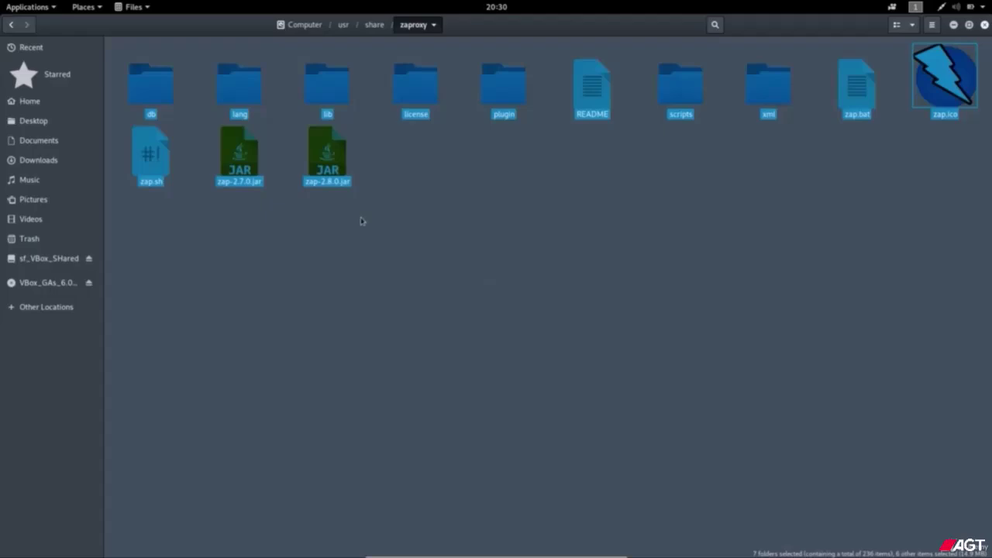
pyautogui.hotkey('ctrl', 'v')
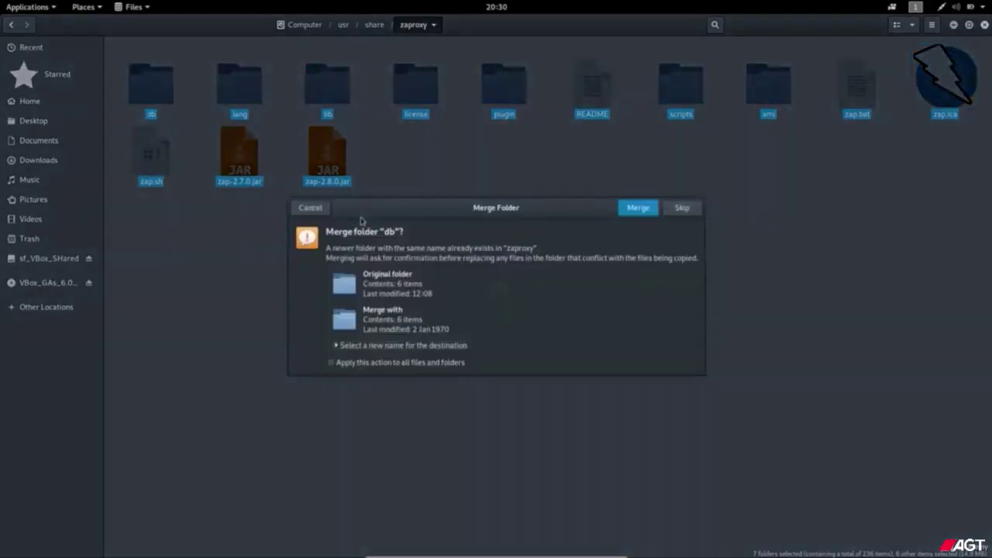
pyautogui.click(331, 362)
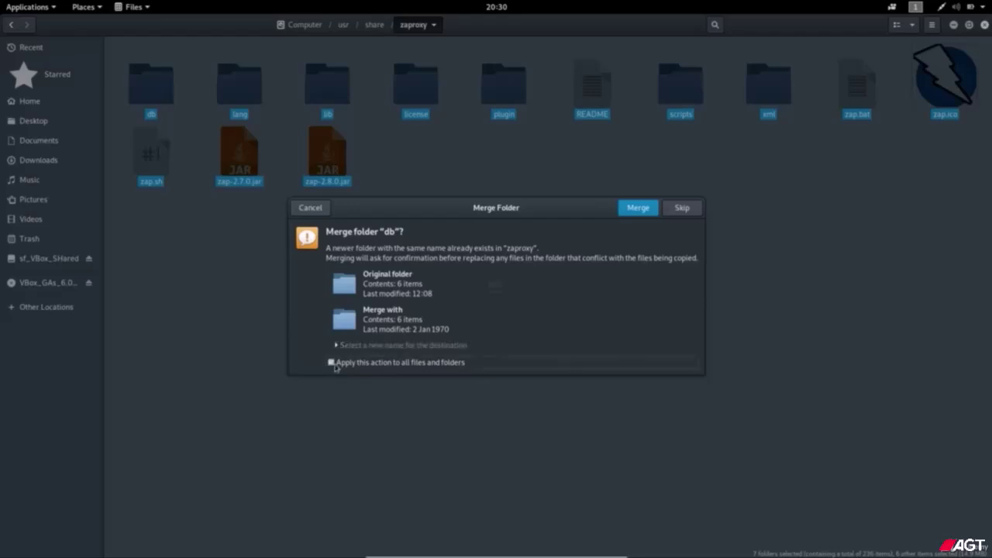
pyautogui.click(637, 208)
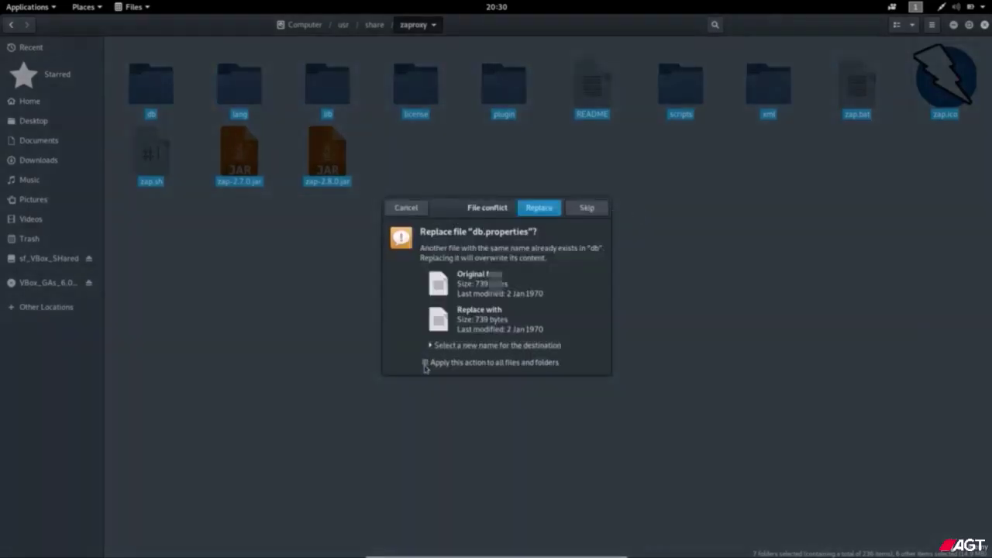
pyautogui.click(425, 362)
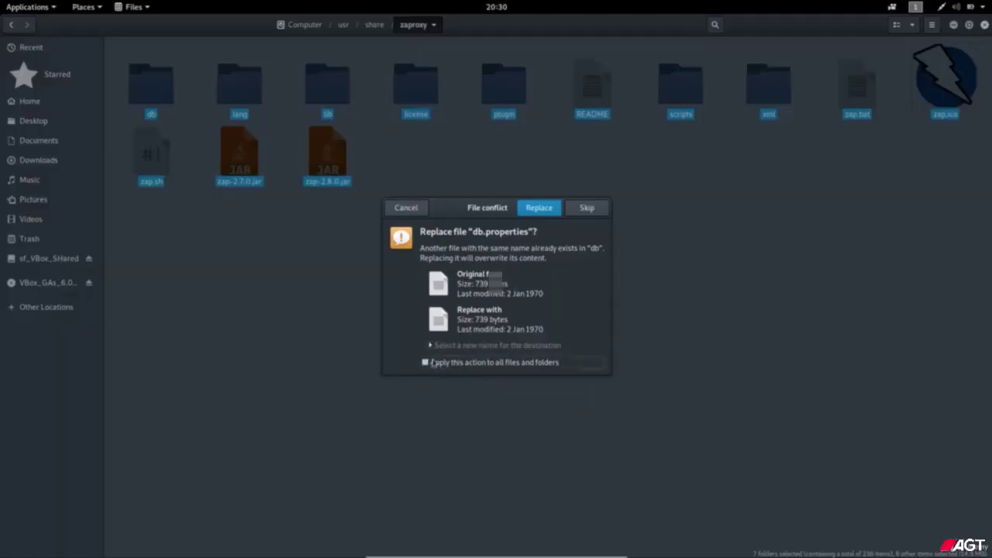
pyautogui.click(540, 209)
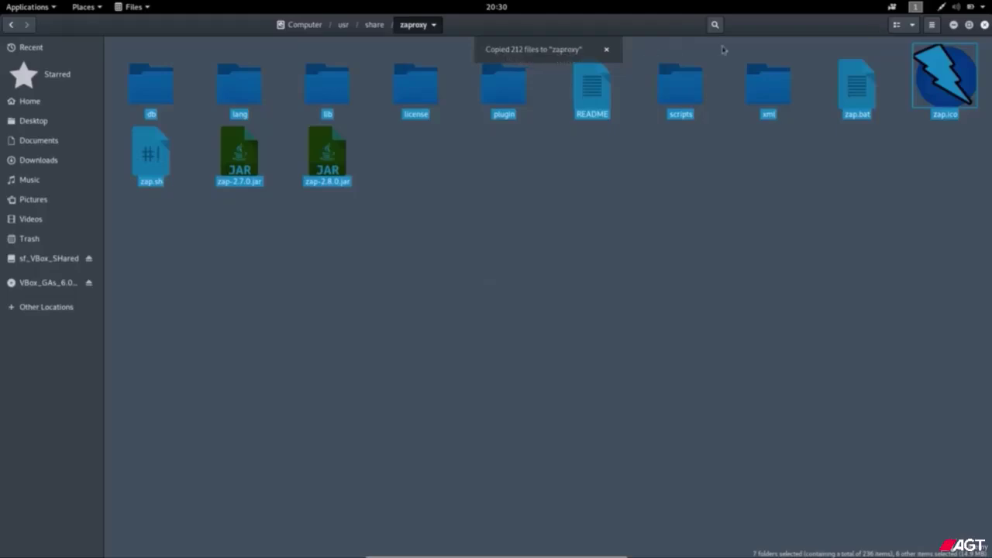
pyautogui.click(954, 25)
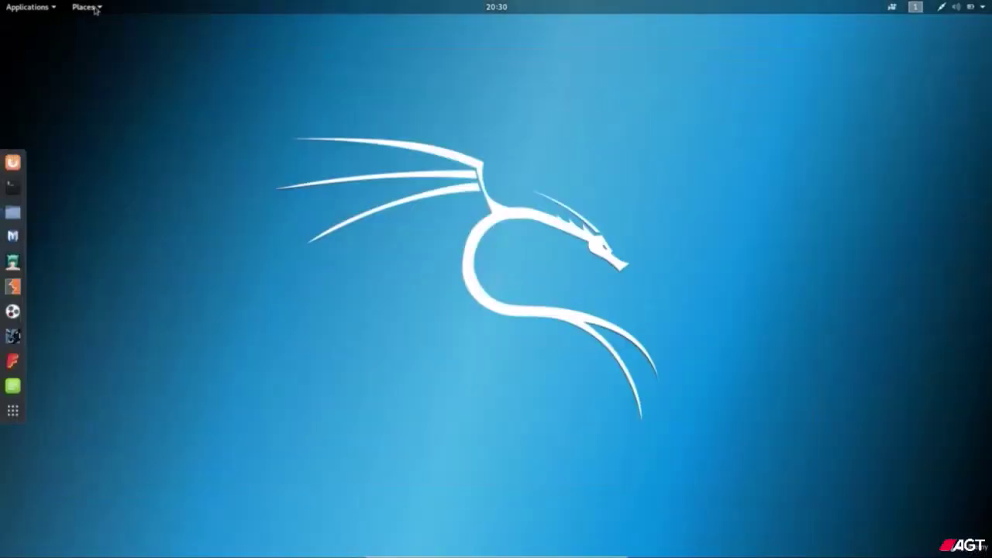
# Launch owasp-zap from Kali's Web Application Analysis tools
pyautogui.click(97, 8)
pyautogui.click(46, 11)
pyautogui.click(46, 11)
pyautogui.moveTo(69, 90)
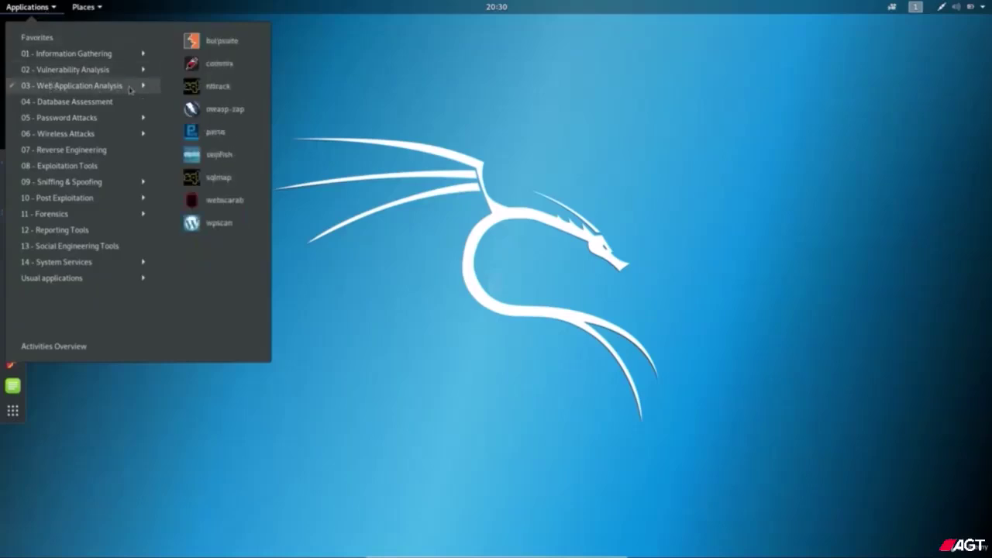
pyautogui.click(240, 112)
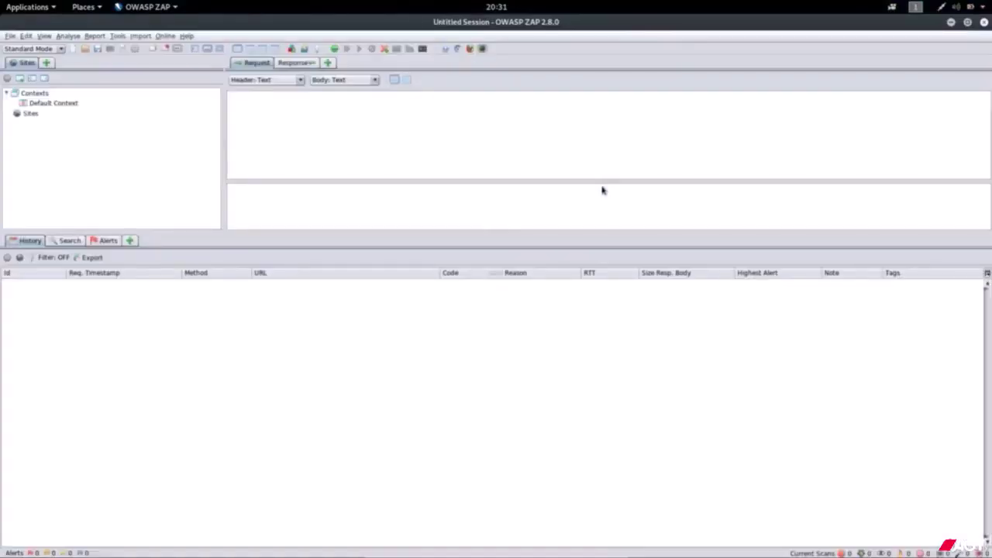
# Close ZAP, relaunch it from a new terminal with the command zaproxy, and minimize the terminal window
pyautogui.click(983, 23)
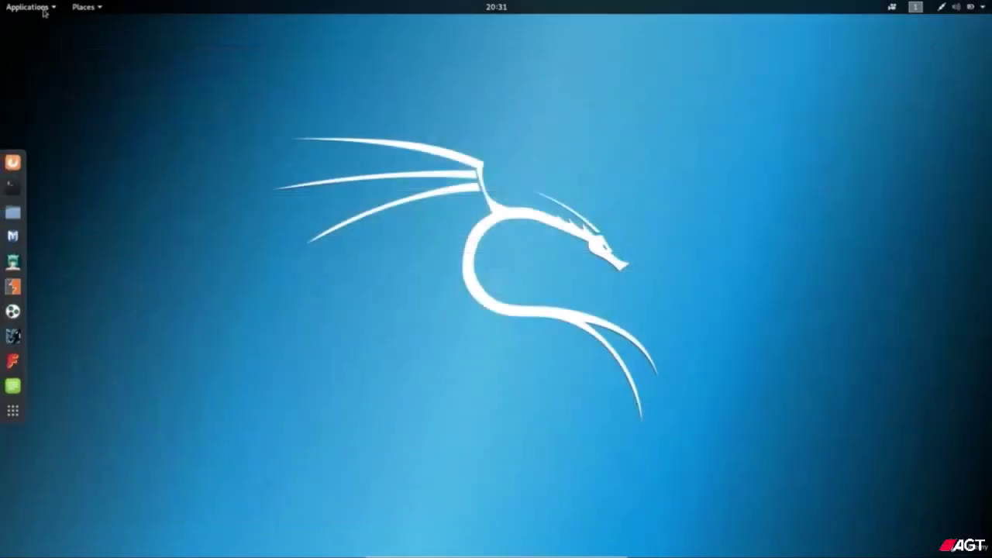
pyautogui.click(45, 12)
pyautogui.moveTo(78, 91)
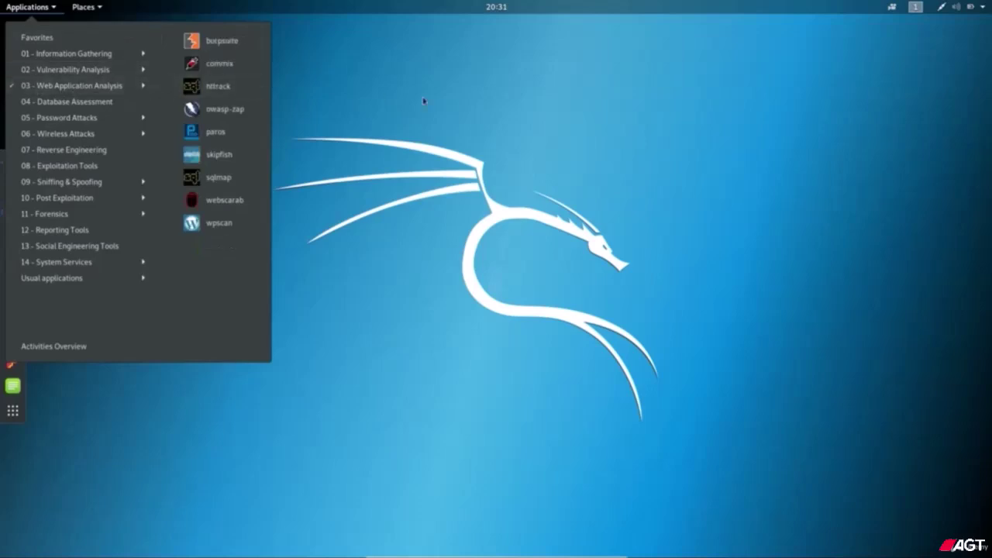
pyautogui.click(326, 118)
pyautogui.click(13, 192)
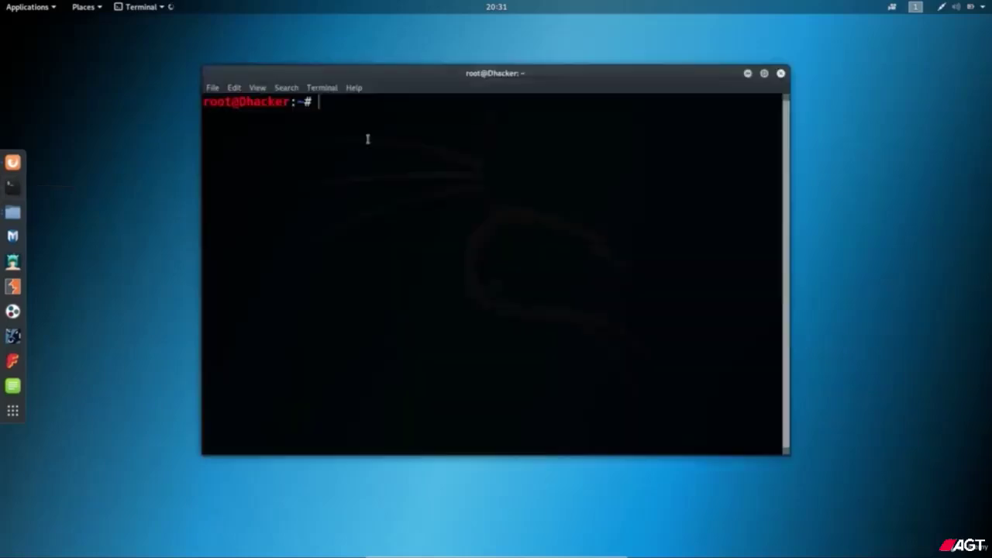
pyautogui.write('zap')
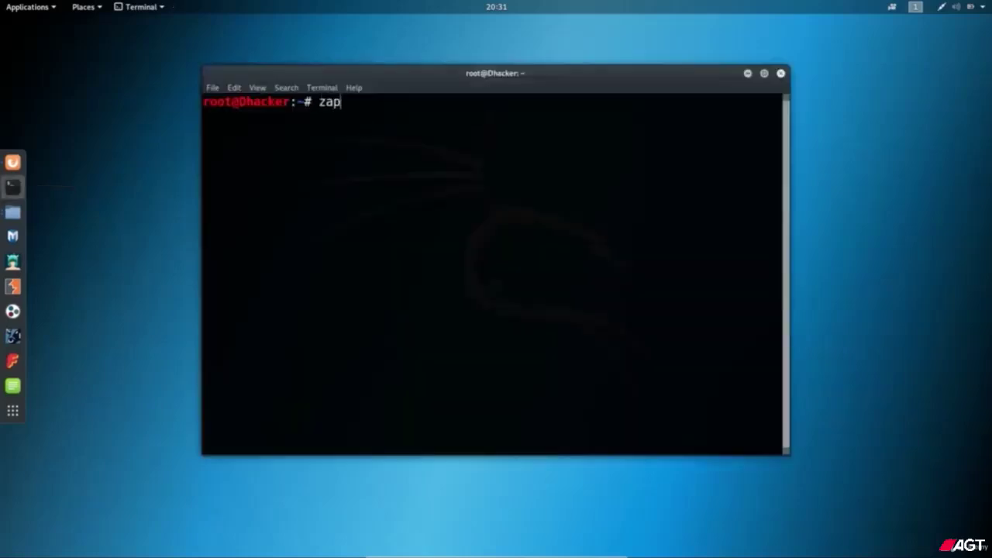
pyautogui.write('roxy')
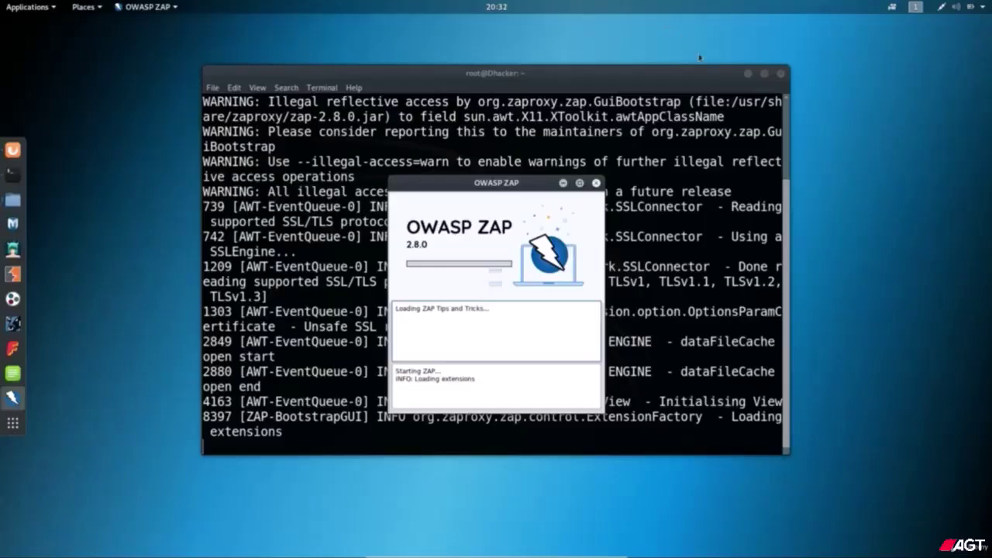
pyautogui.click(748, 74)
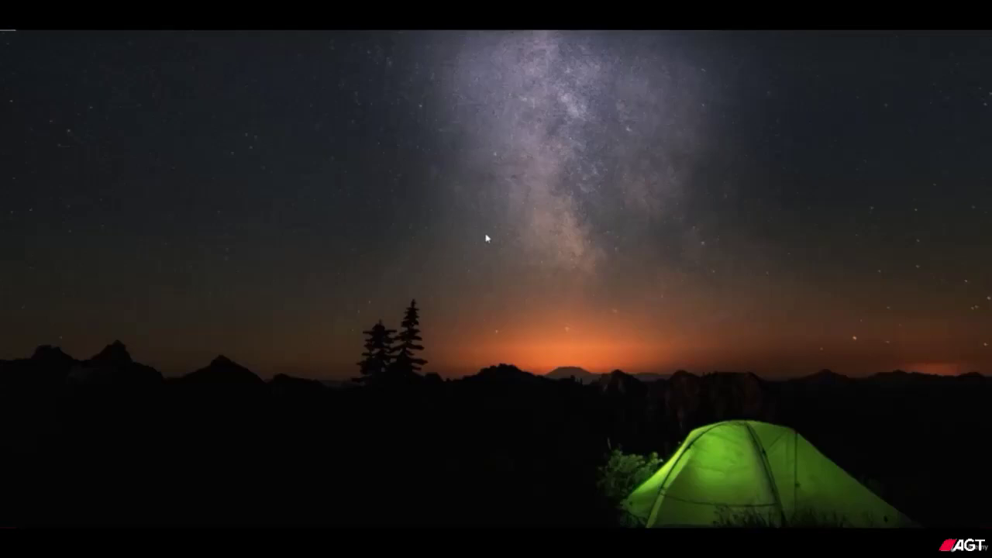
# Switch to a private Firefox window on Windows and search the web for "zaproxy org"
pyautogui.click(139, 484)
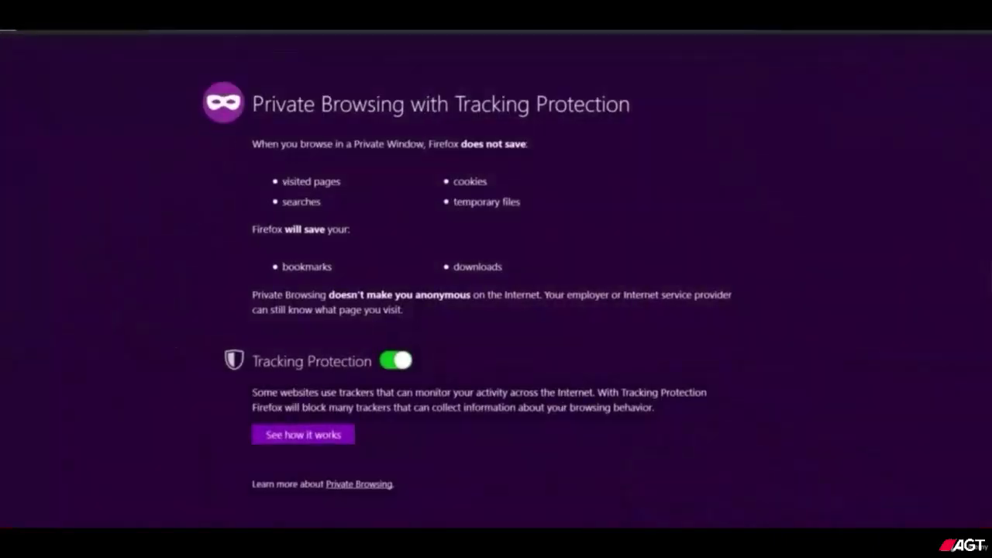
pyautogui.hotkey('ctrl', 'l')
pyautogui.write('zapro')
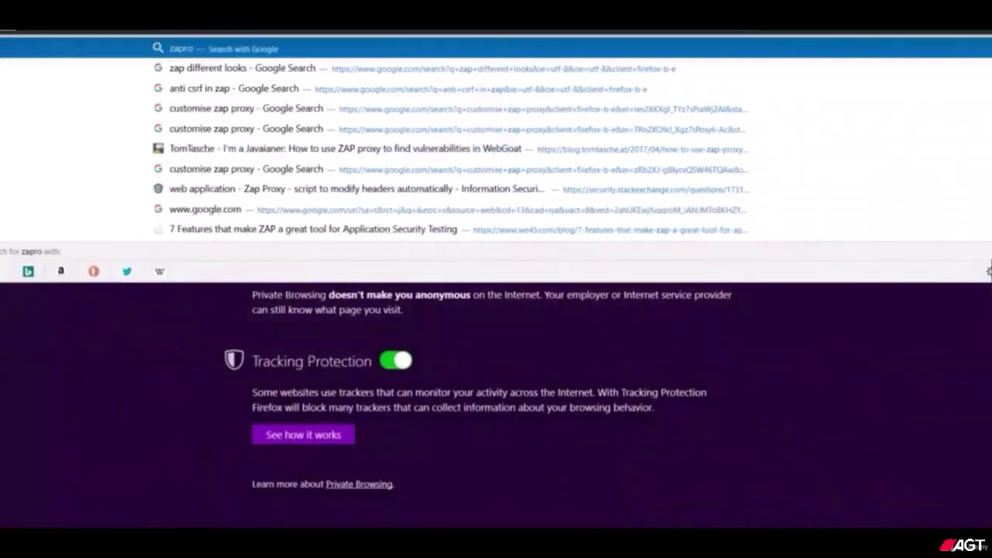
pyautogui.write('xy')
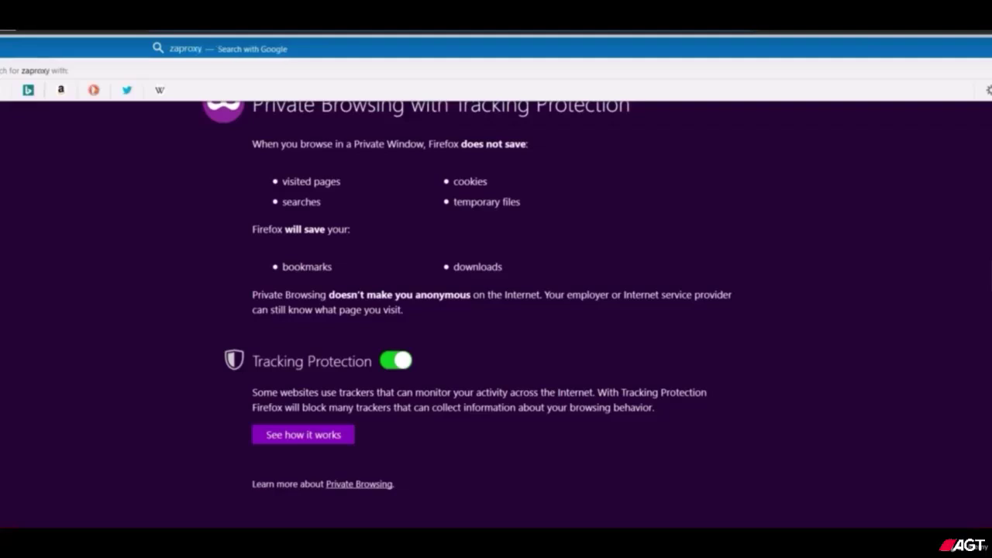
pyautogui.write(' org')
pyautogui.press('Return')
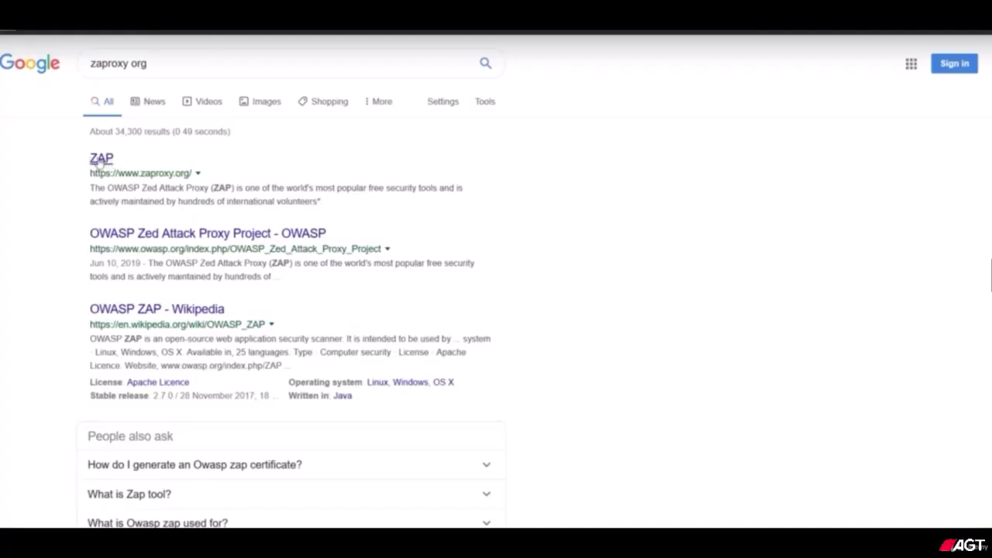
# Open the zaproxy.org site from the results and go to the ZAP 2.8.0 Standard entries on its download page
pyautogui.click(99, 160)
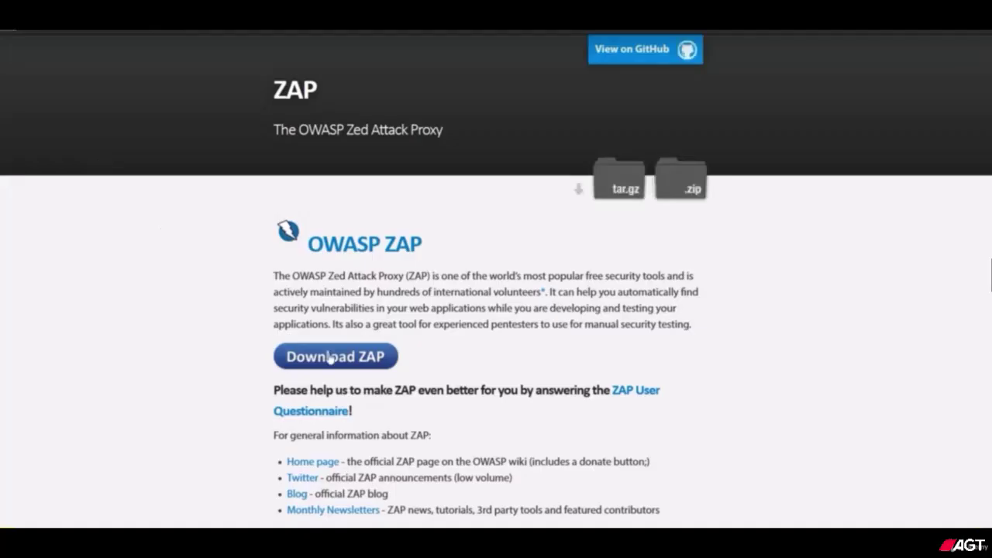
pyautogui.click(329, 357)
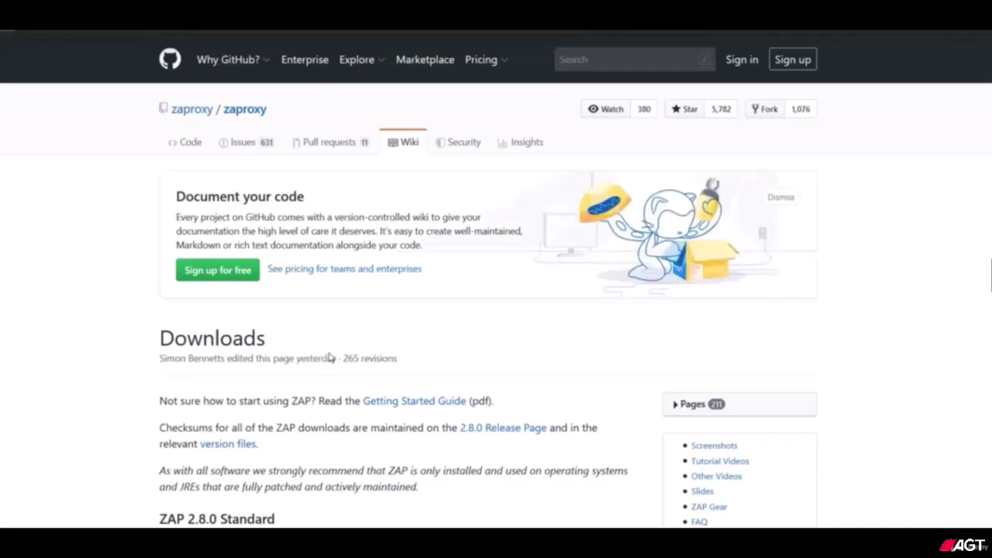
pyautogui.scroll(-5, 151, 353)
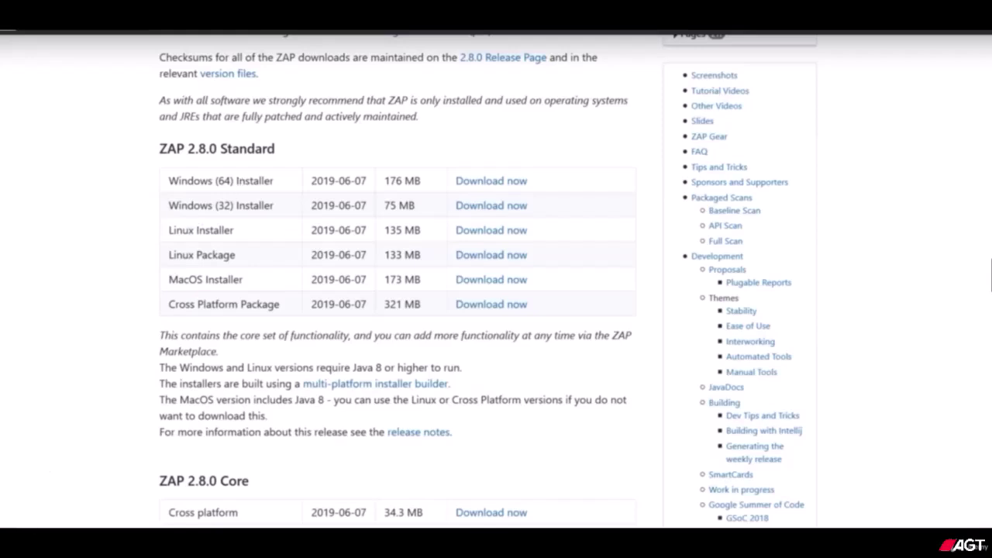
# Run dxdiag to check whether the Windows operating system is 32-bit or 64-bit, and close the diagnostic tool
pyautogui.click(50, 551)
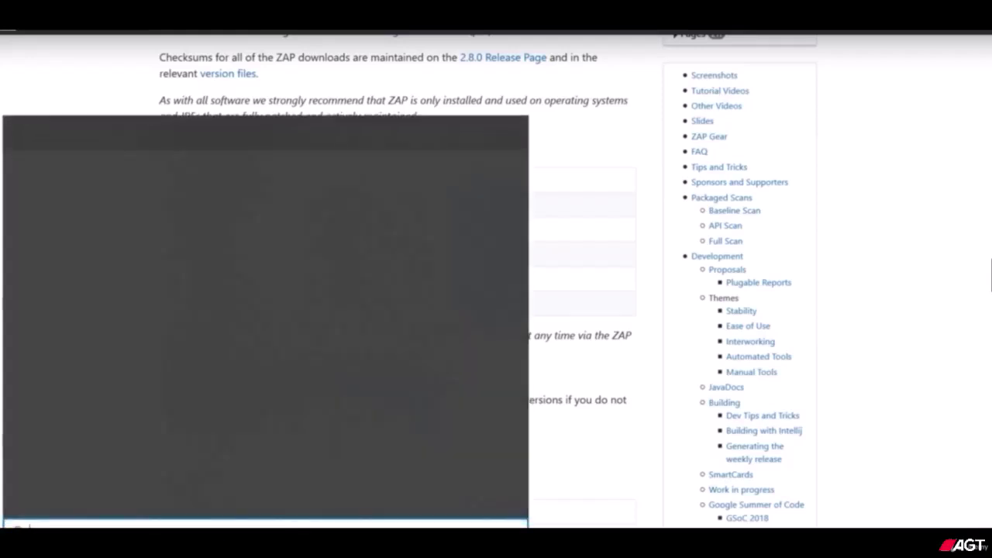
pyautogui.write('run')
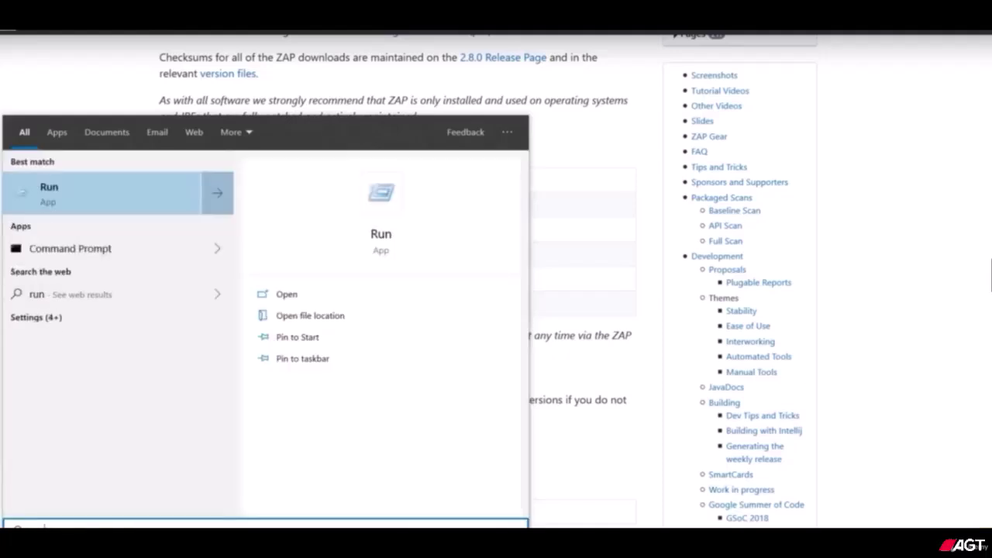
pyautogui.press('Return')
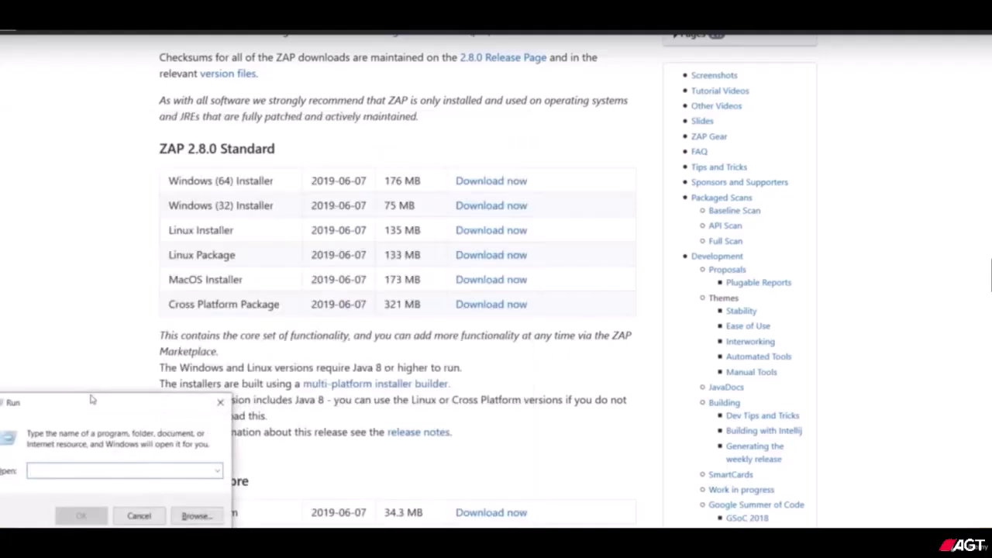
pyautogui.moveTo(96, 404); pyautogui.dragTo(430, 151)
pyautogui.write('dxdiag')
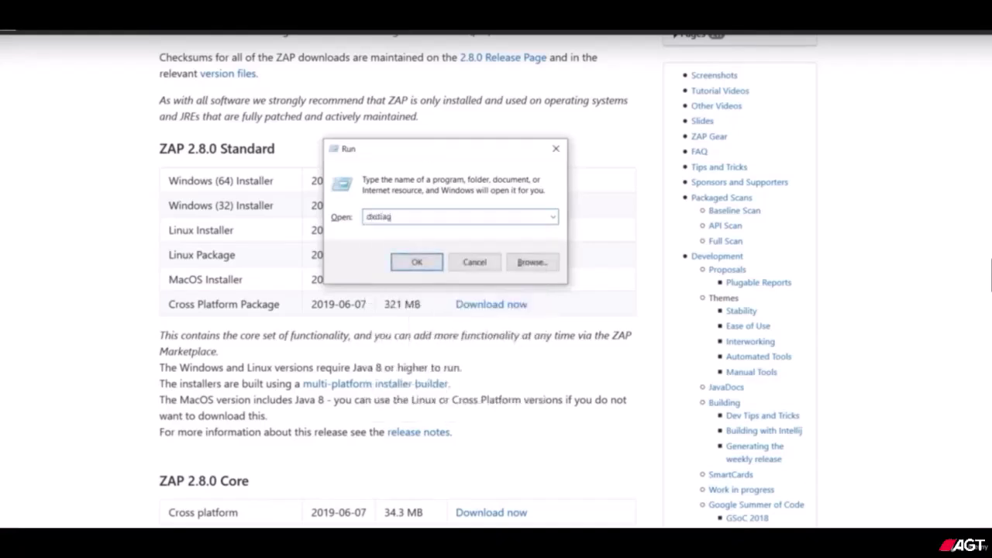
pyautogui.click(416, 261)
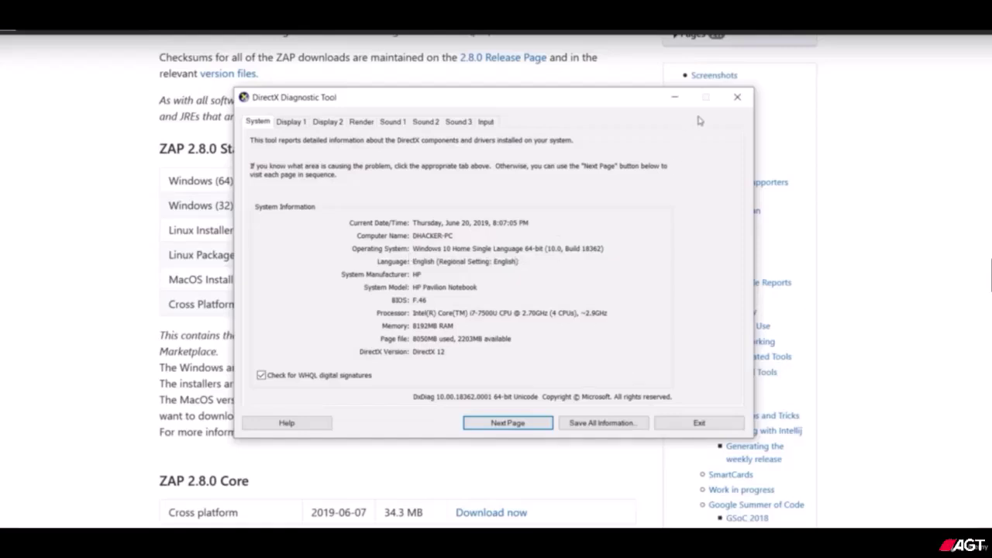
pyautogui.click(735, 101)
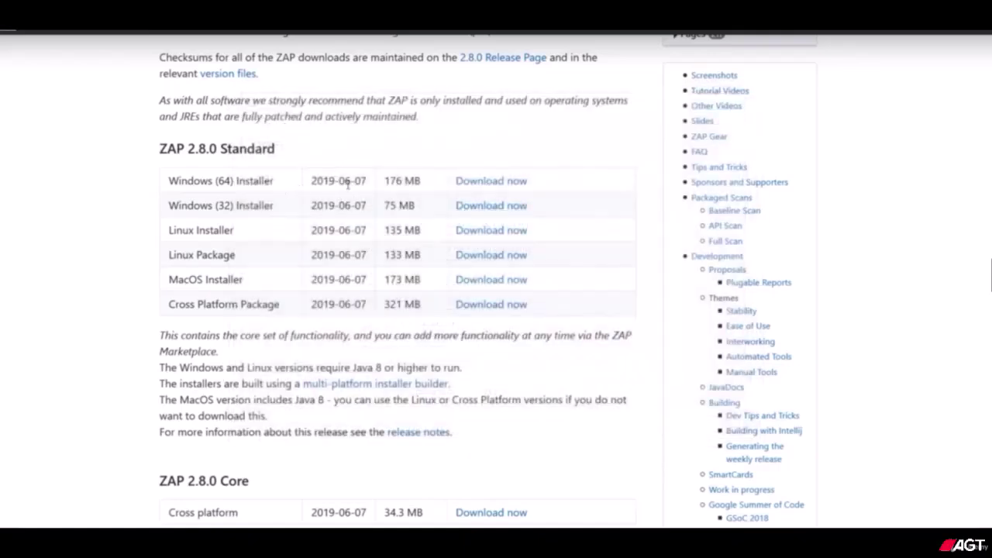
# Download the ZAP 2.8.0 Windows (64) Installer, save the file and launch it
pyautogui.click(499, 181)
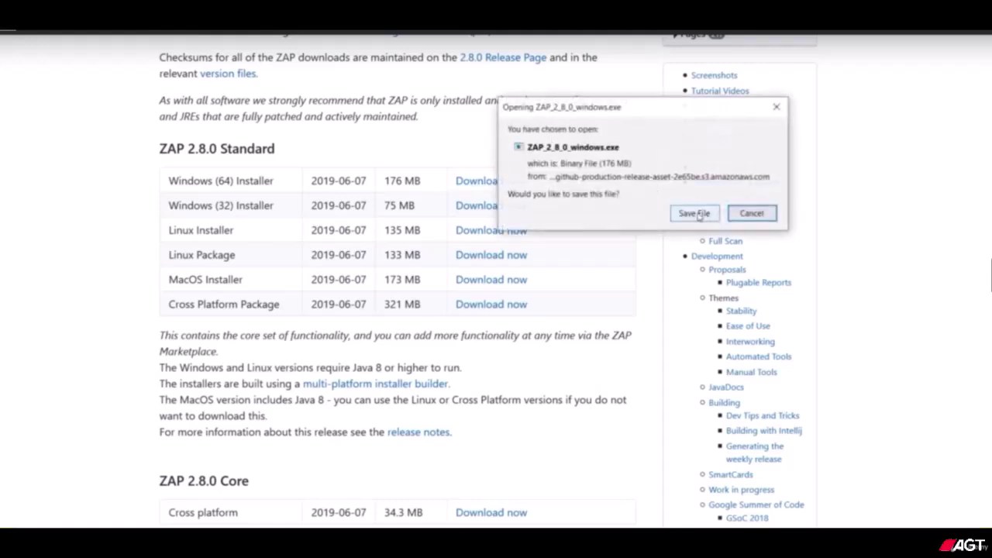
pyautogui.click(695, 213)
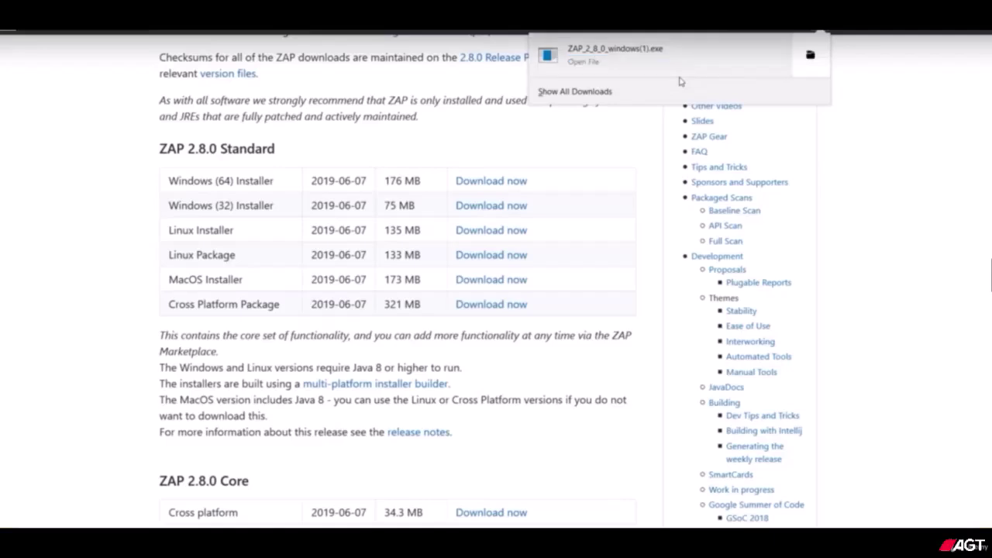
pyautogui.click(638, 65)
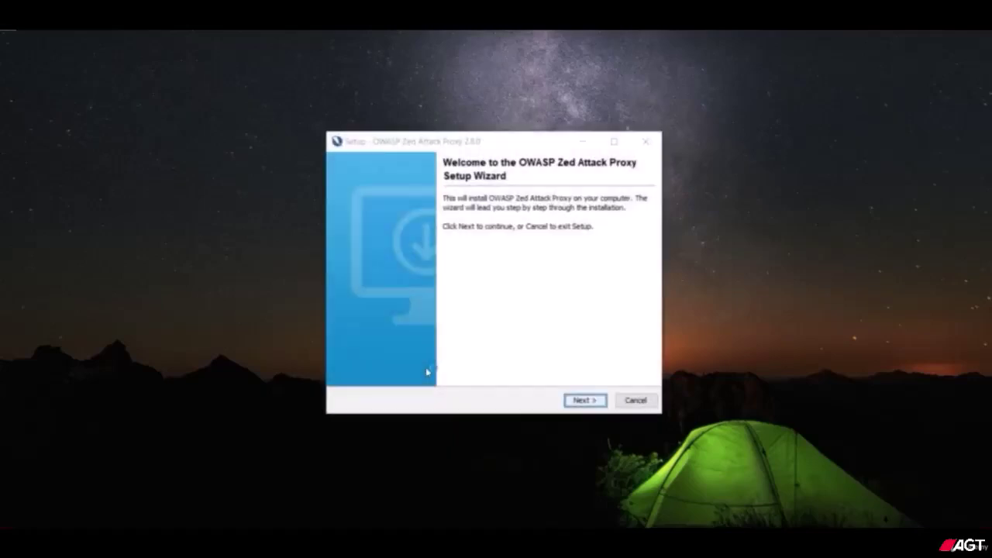
# Install OWASP Zed Attack Proxy 2.8.0, accepting the license agreement and using the Standard installation, and finish the setup wizard
pyautogui.click(589, 403)
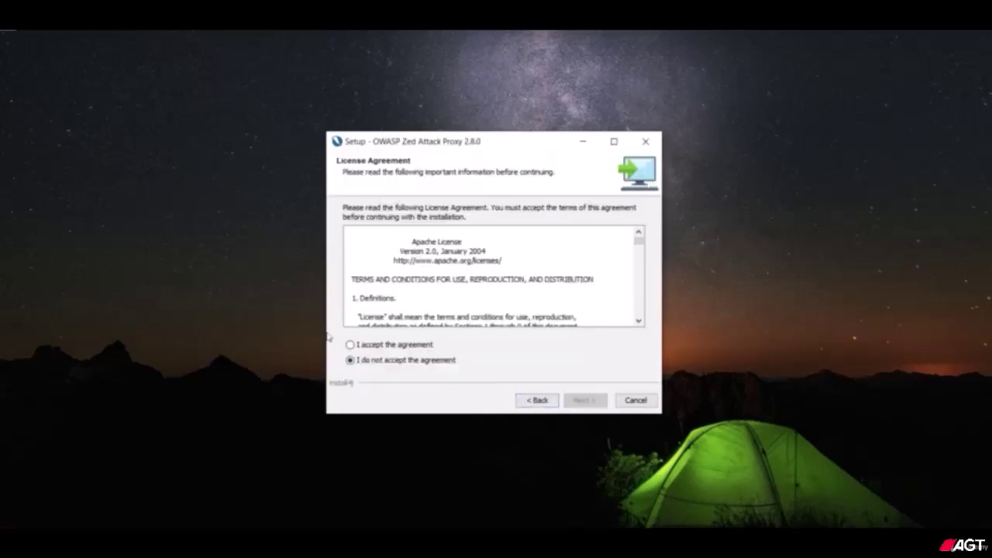
pyautogui.click(350, 345)
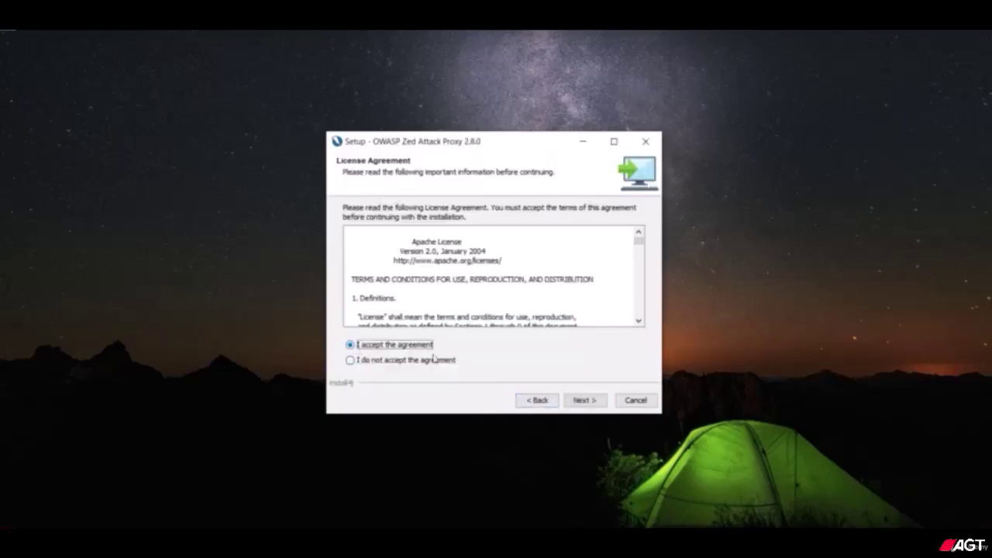
pyautogui.click(586, 404)
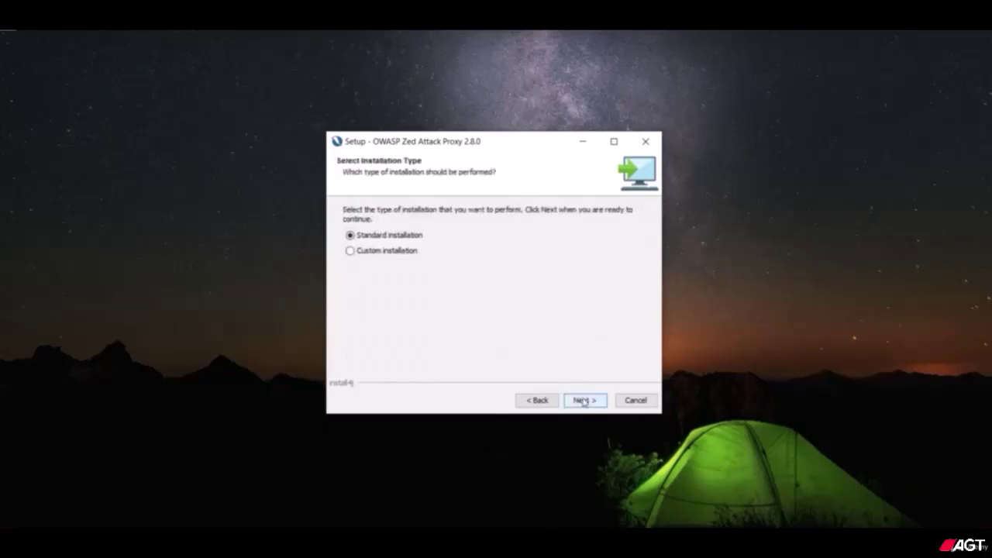
pyautogui.click(584, 401)
pyautogui.click(584, 400)
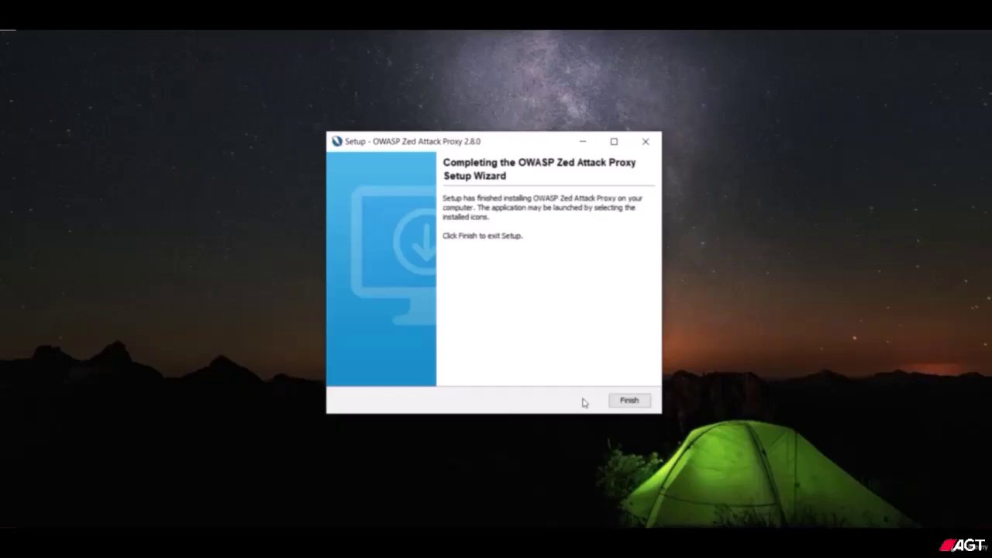
pyautogui.click(628, 402)
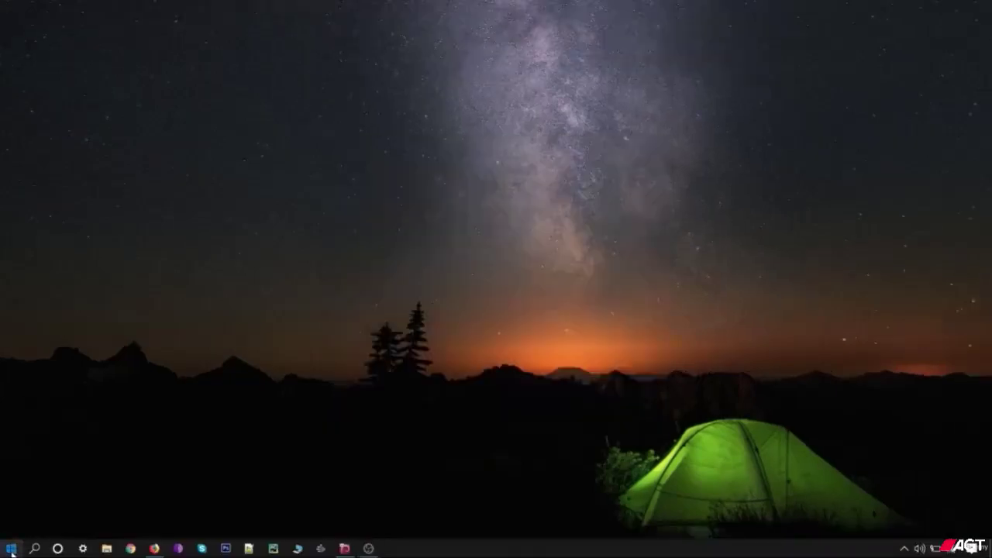
# Find the OWASP folder among the installed Windows programs and launch ZAP 2.8.0 from it
pyautogui.click(11, 548)
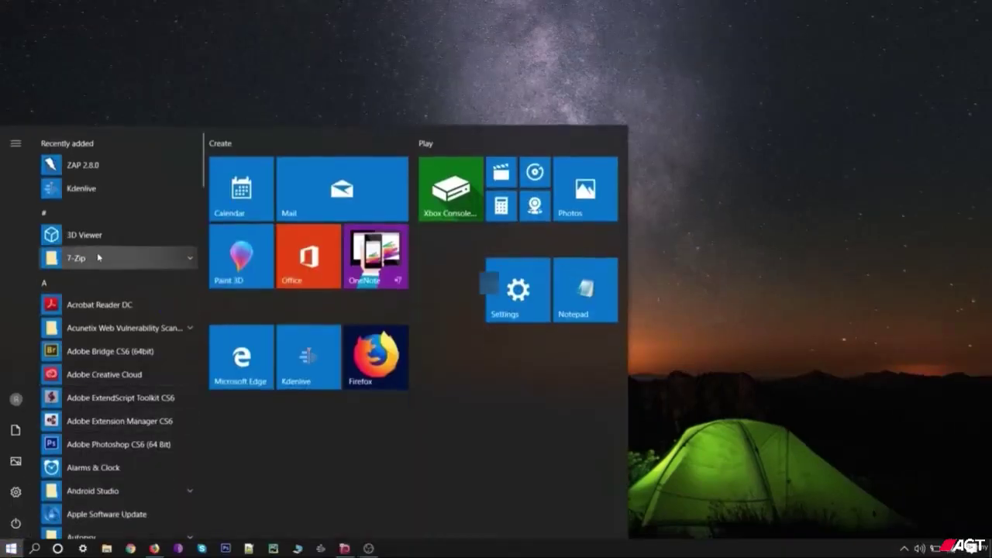
pyautogui.scroll(-15, 101, 264)
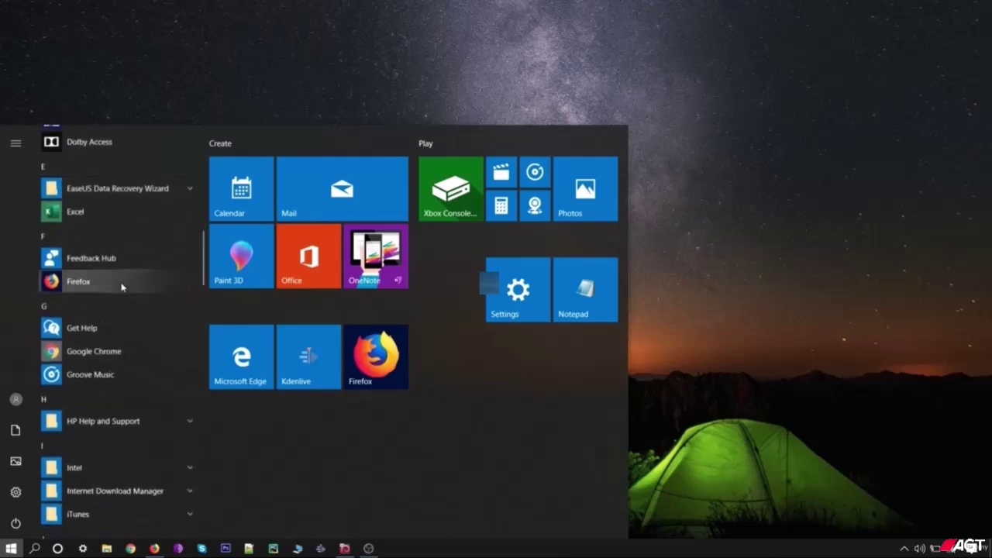
pyautogui.scroll(-3, 116, 288)
pyautogui.scroll(-3, 116, 293)
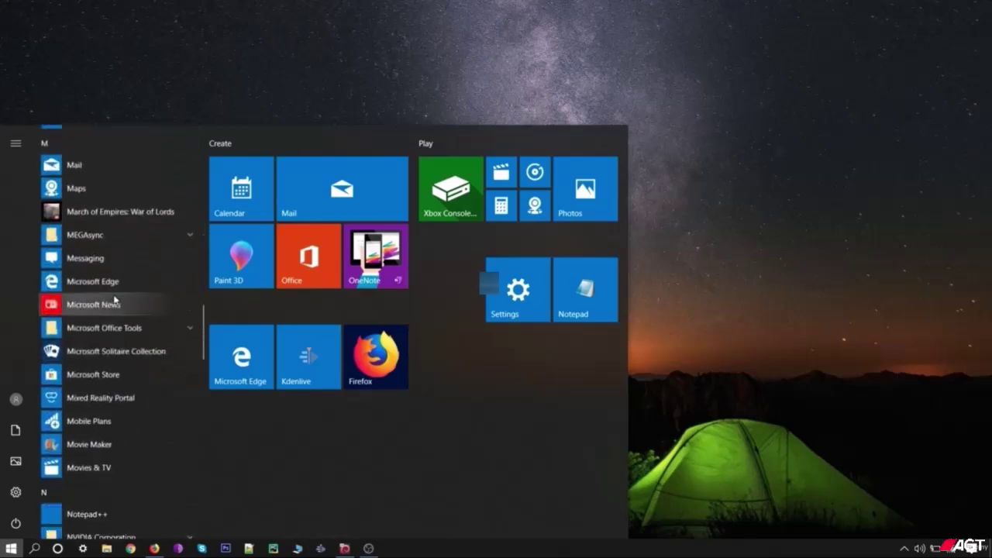
pyautogui.scroll(-4, 83, 234)
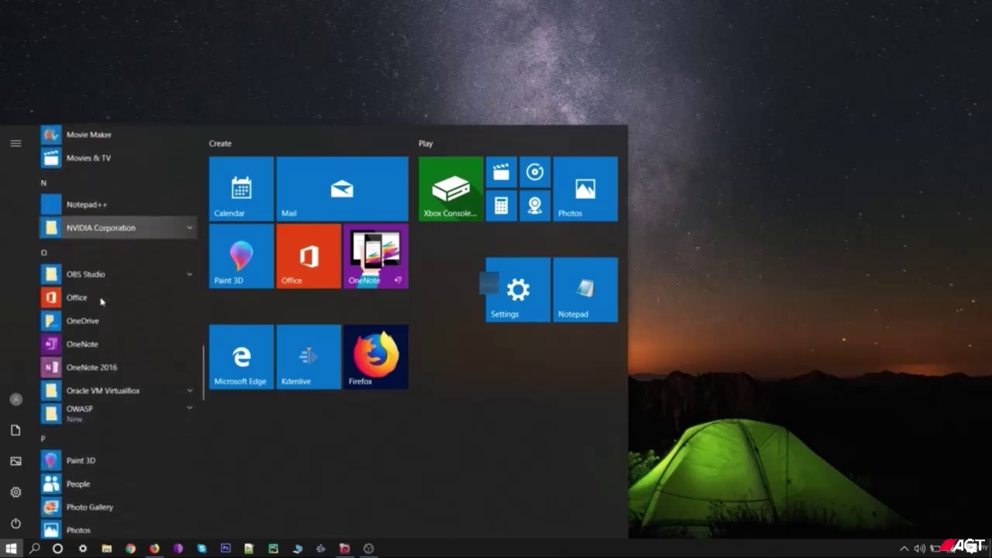
pyautogui.click(114, 418)
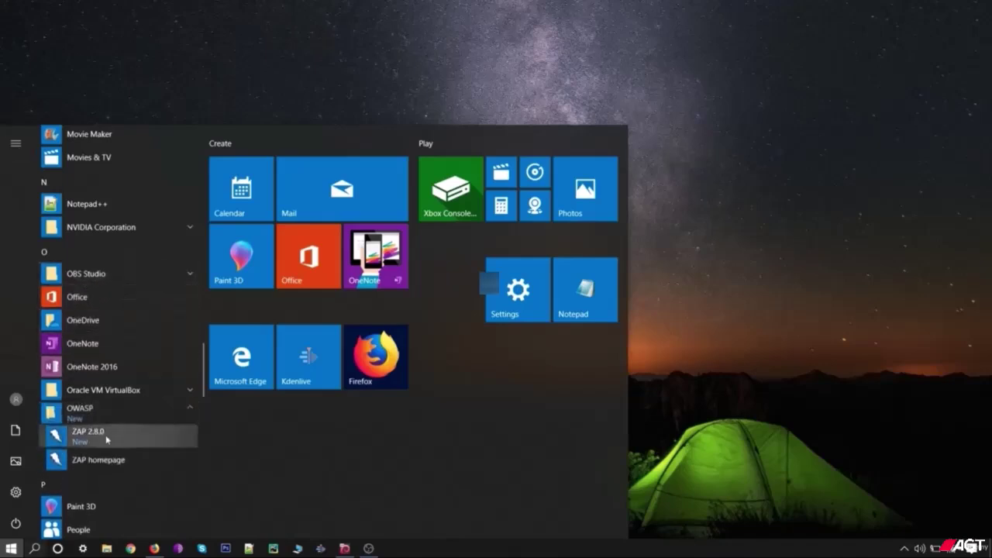
pyautogui.click(97, 439)
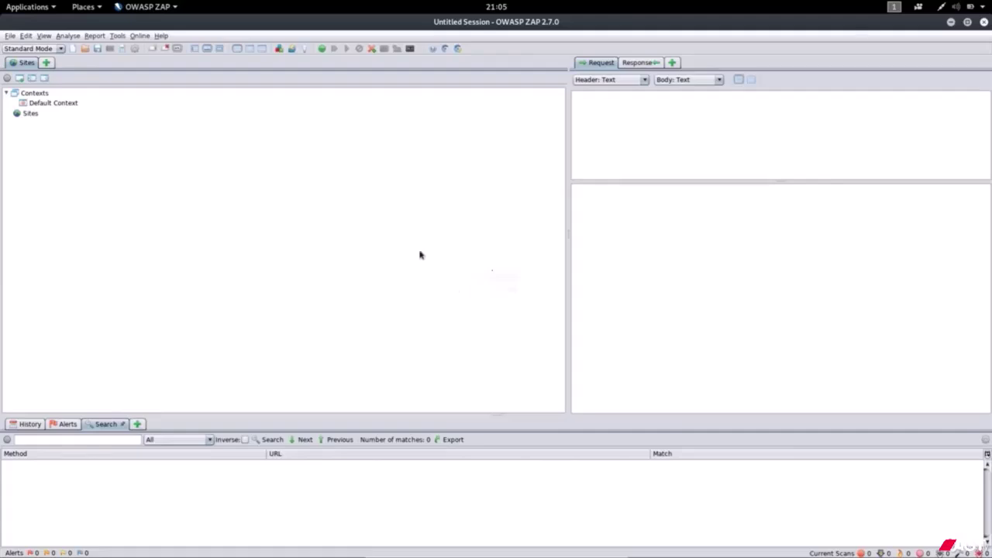
# Look through the session, editing and view commands of ZAP 2.7.0, and display the Fuzzer tab
pyautogui.click(10, 37)
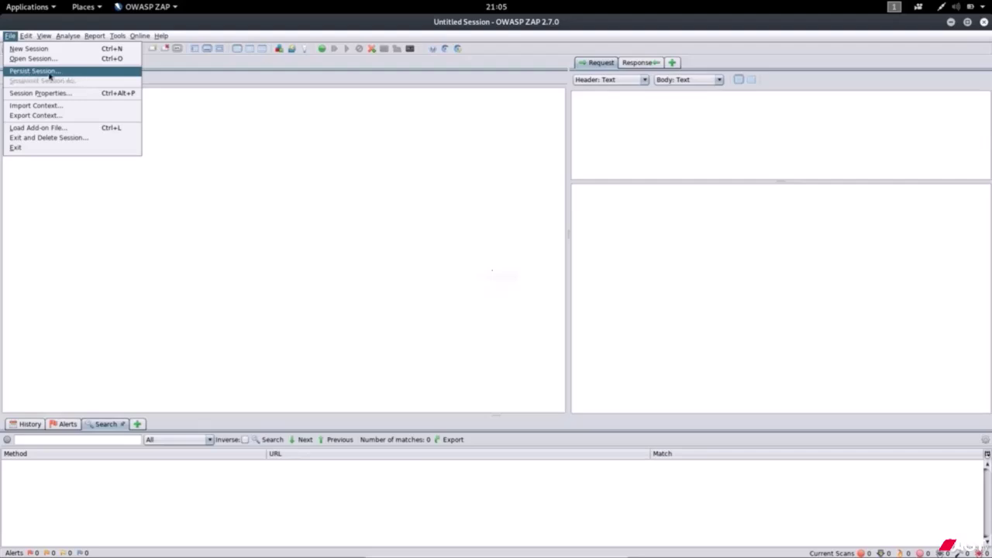
pyautogui.moveTo(26, 39)
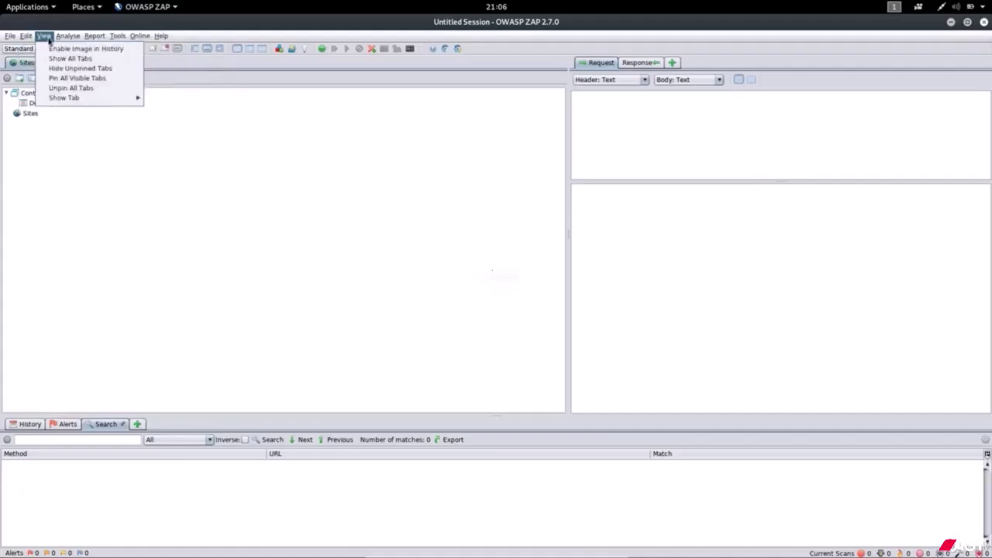
pyautogui.moveTo(70, 102)
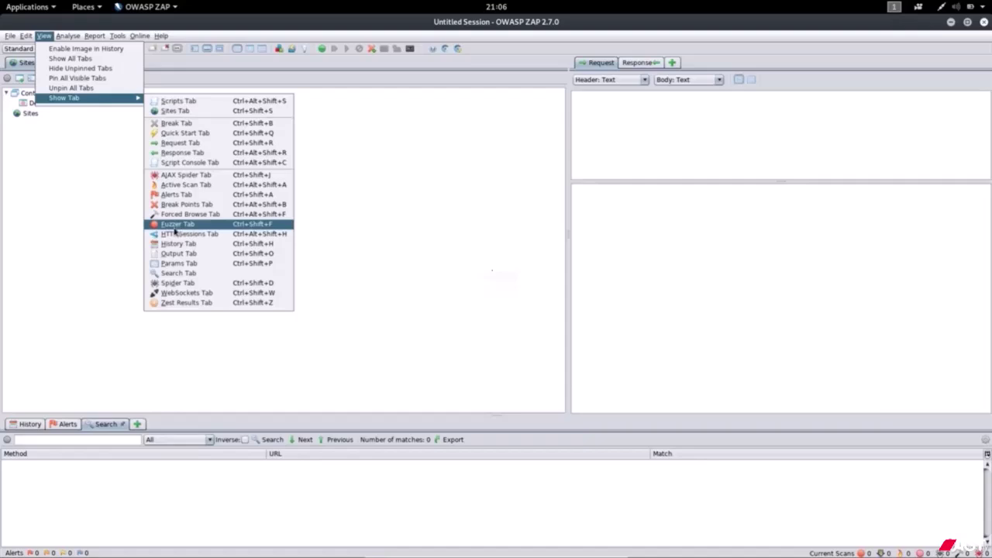
pyautogui.click(179, 224)
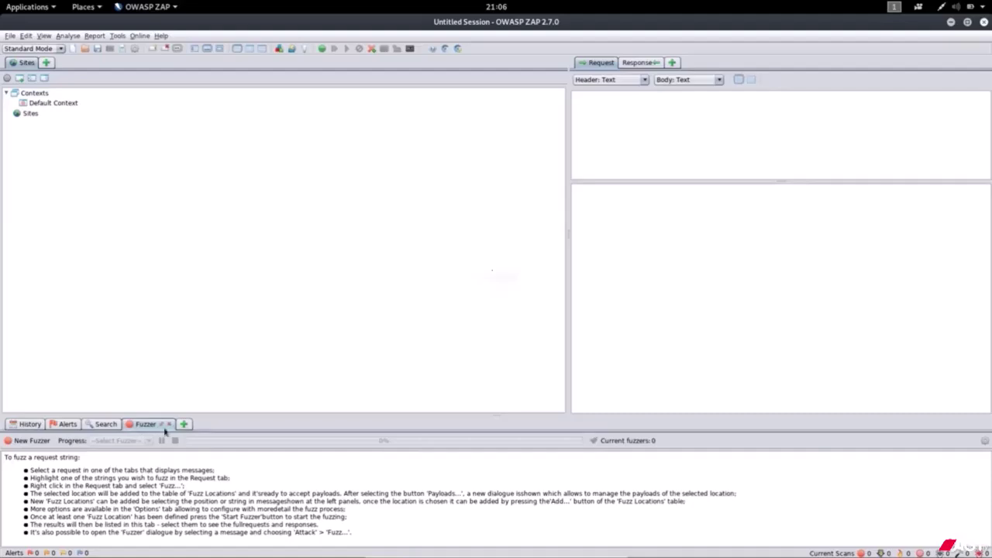
# Show all of ZAP's tabs and view the AJAX Spider, Spider and Active Scan tabs
pyautogui.click(44, 37)
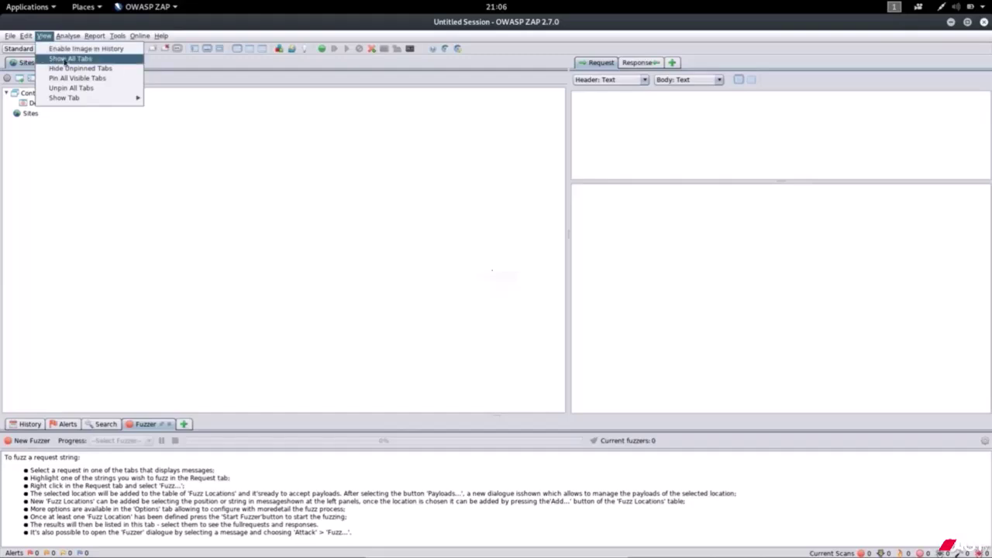
pyautogui.click(66, 61)
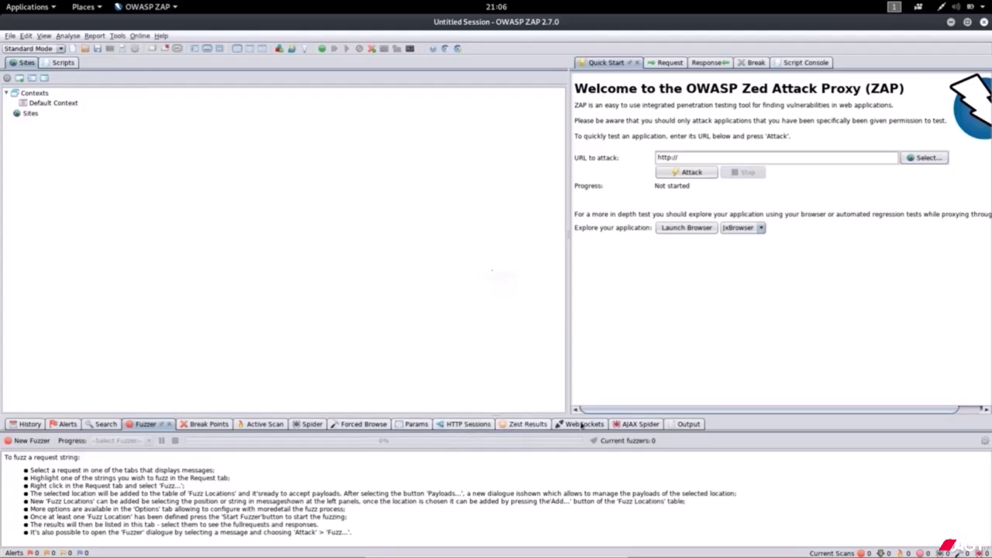
pyautogui.click(639, 424)
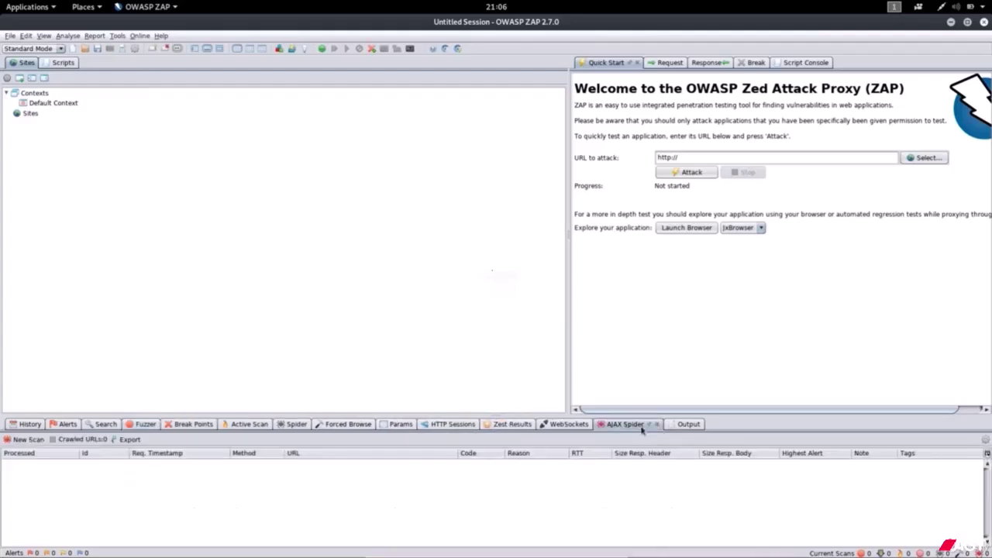
pyautogui.click(283, 425)
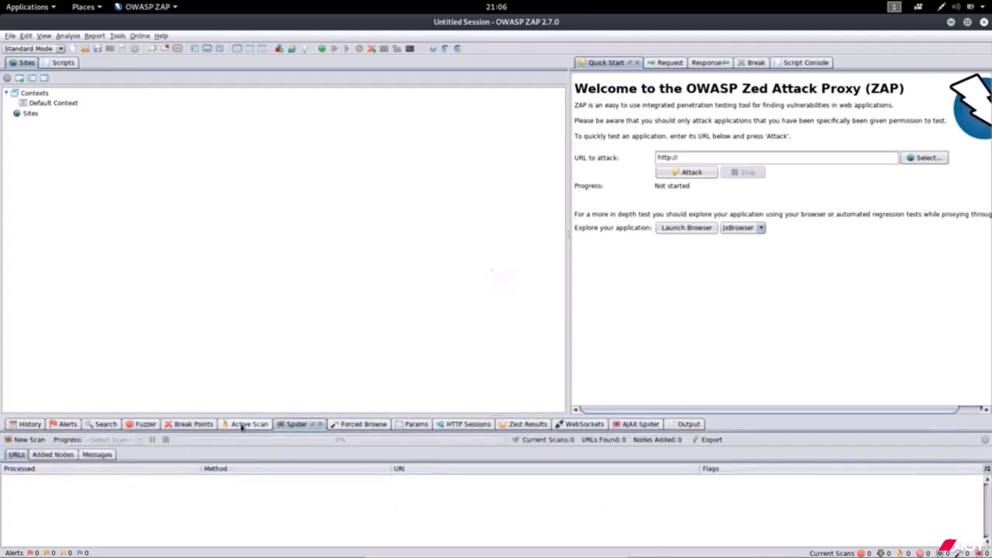
pyautogui.click(242, 424)
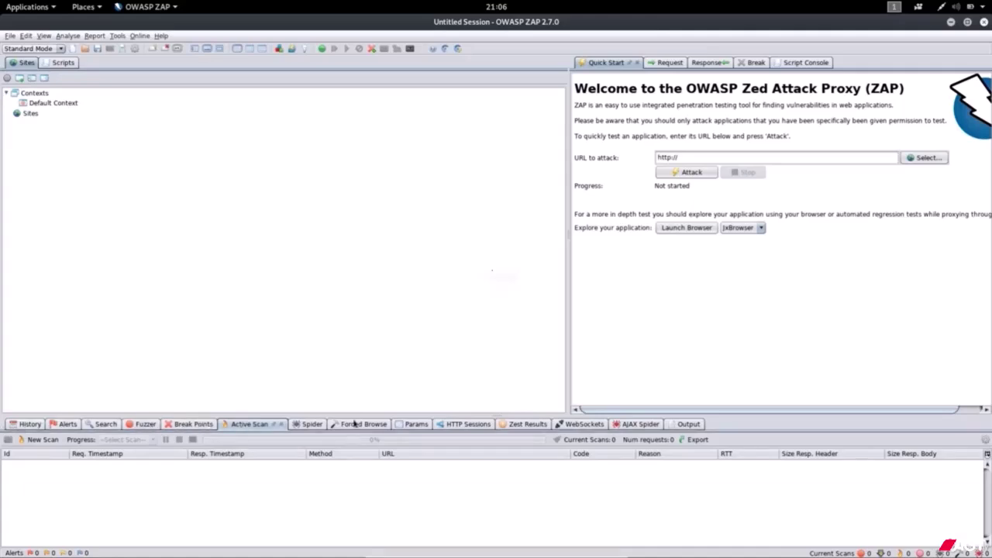
# Start a new policy in the Scan Policy Manager and examine its Information Gathering and Injection test categories
pyautogui.click(68, 36)
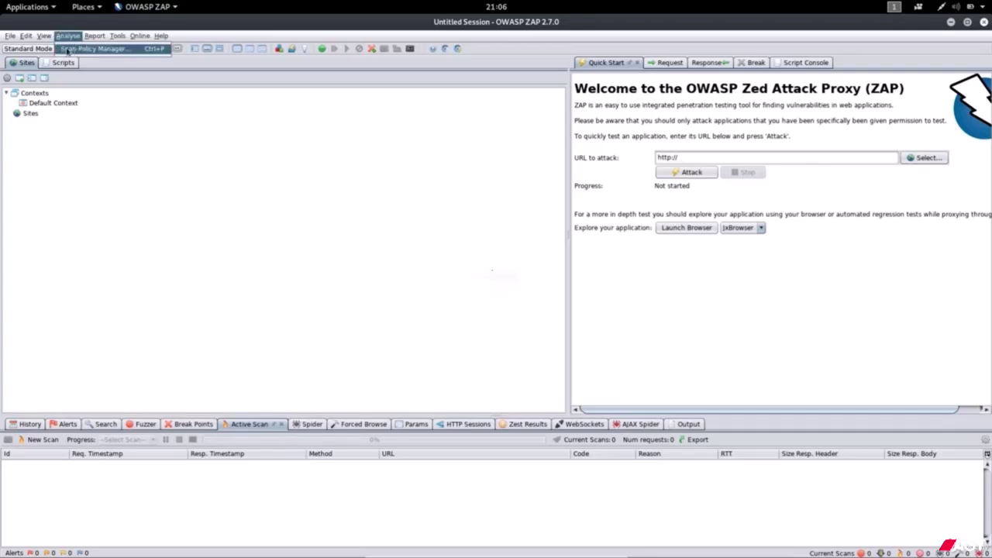
pyautogui.click(109, 51)
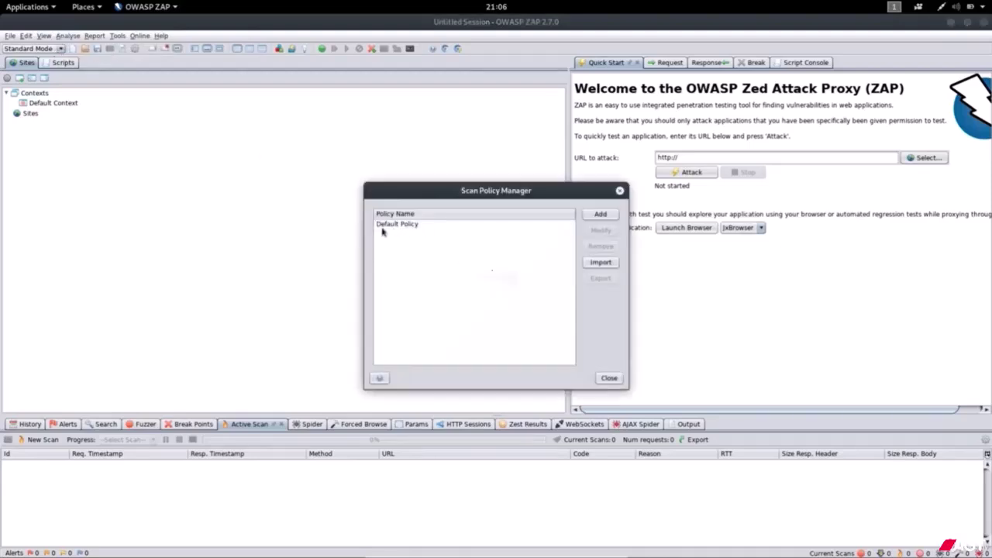
pyautogui.click(600, 217)
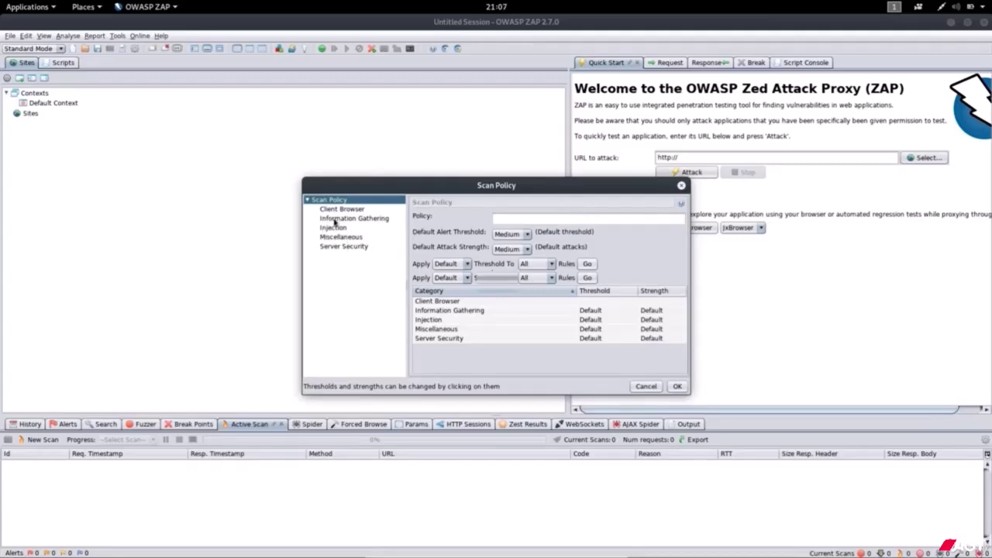
pyautogui.click(338, 220)
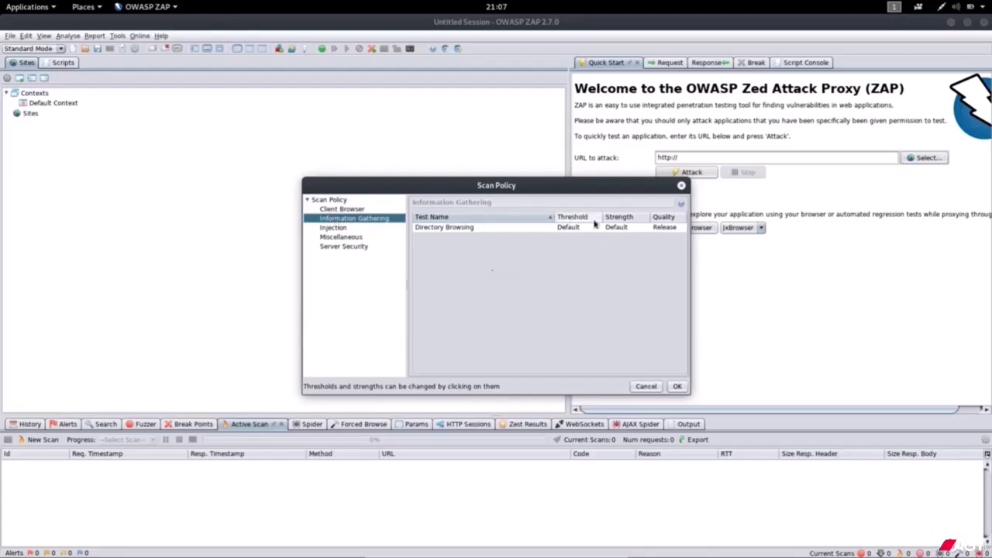
pyautogui.click(330, 230)
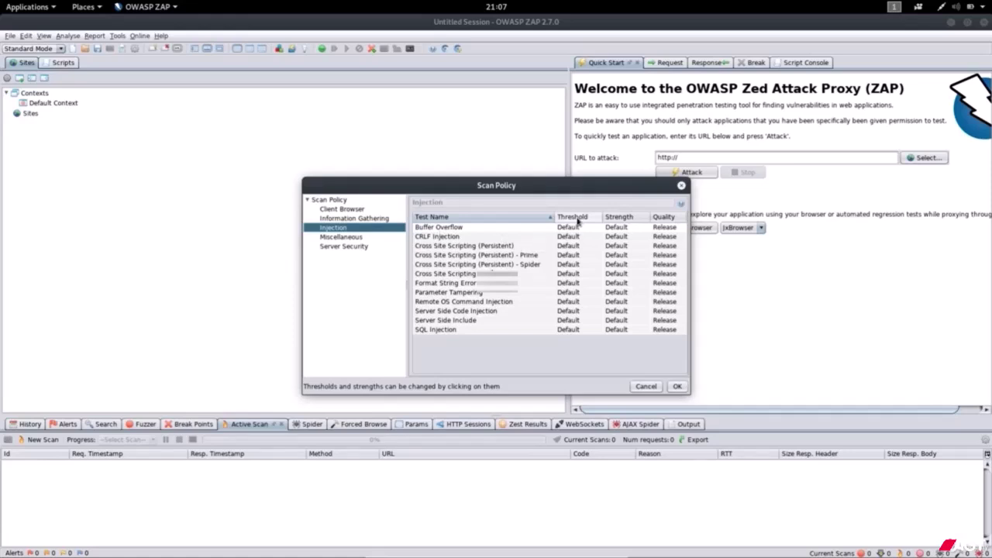
# Examine the threshold options for Cross Site Scripting and the strength options for Cross Site Scripting (Persistent) - Spider, and discard the new policy
pyautogui.click(572, 275)
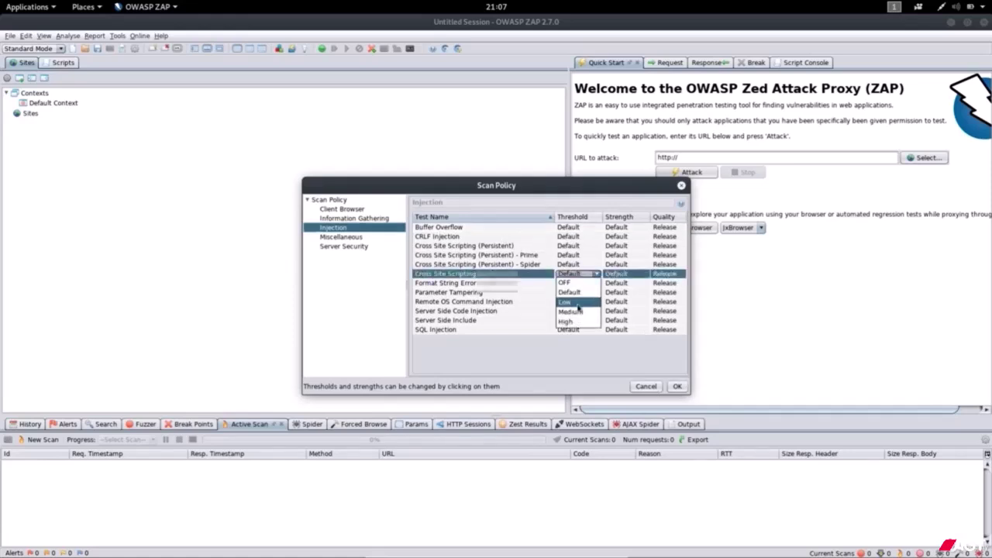
pyautogui.click(614, 268)
pyautogui.click(615, 266)
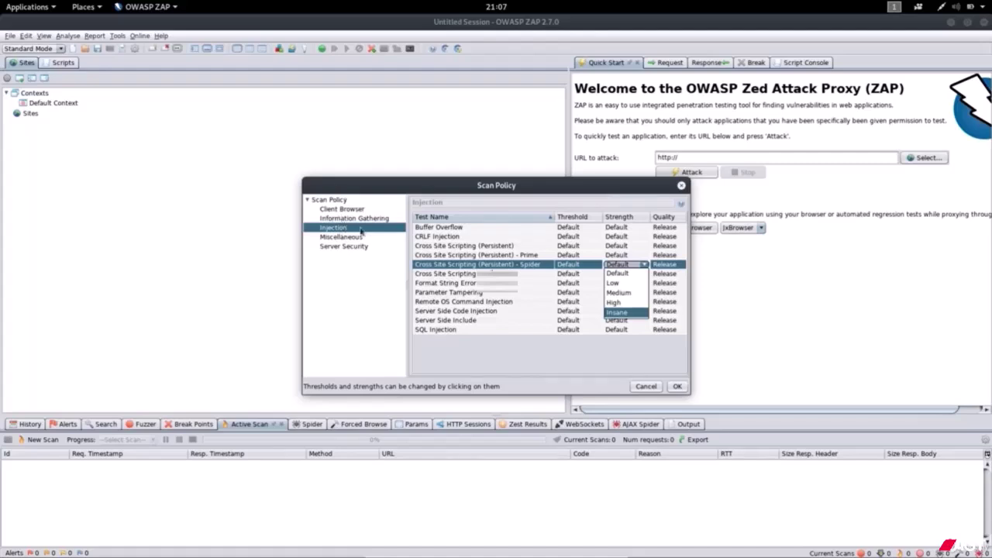
pyautogui.click(640, 386)
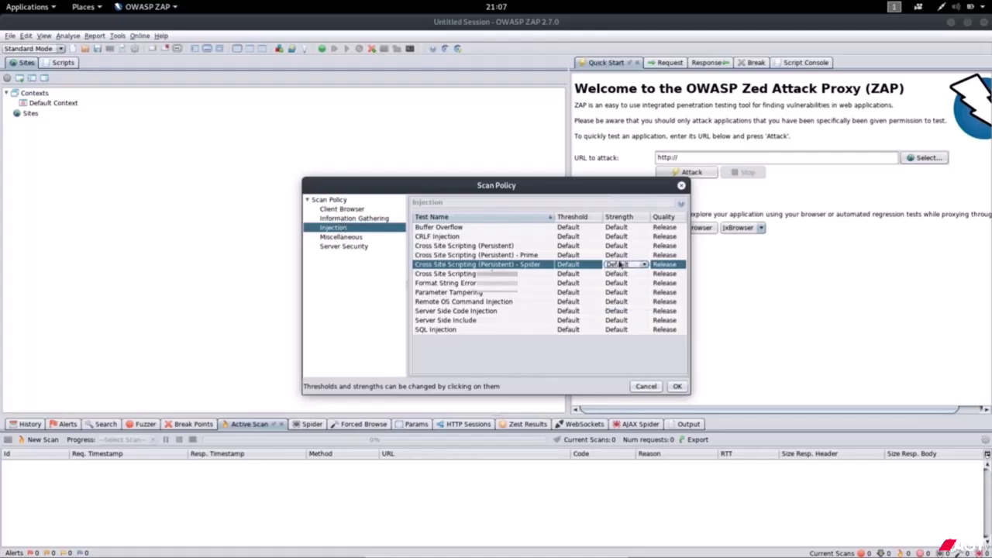
pyautogui.click(645, 386)
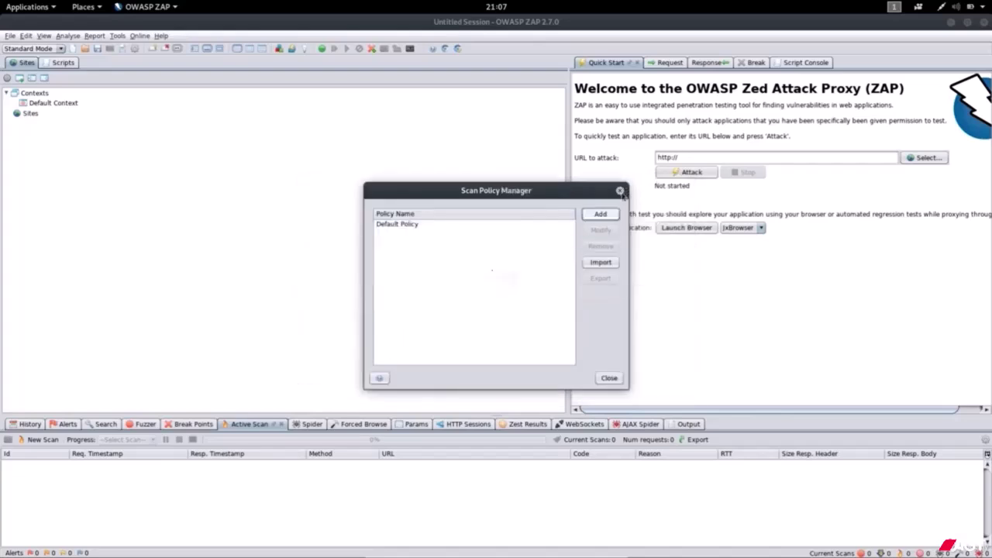
pyautogui.click(620, 191)
pyautogui.click(95, 36)
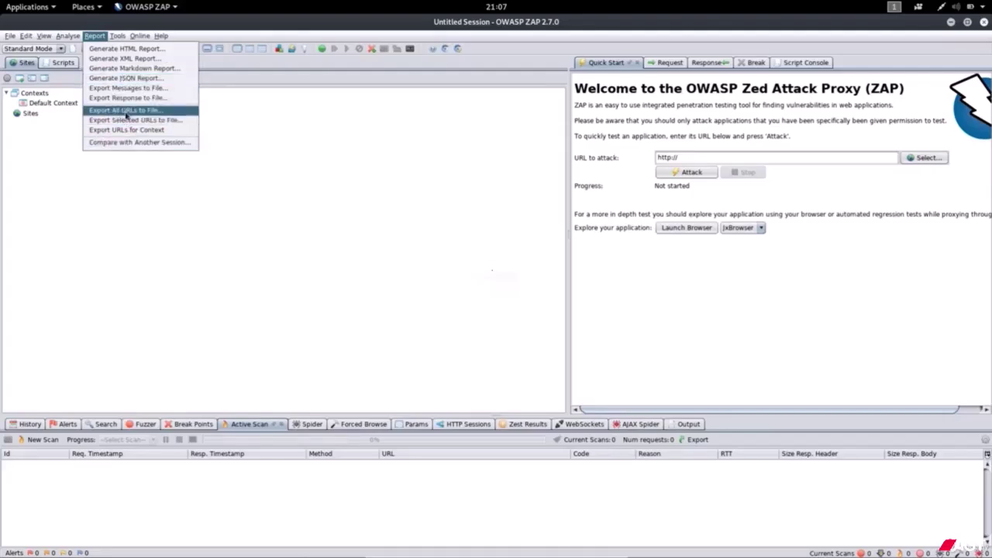
pyautogui.moveTo(122, 39)
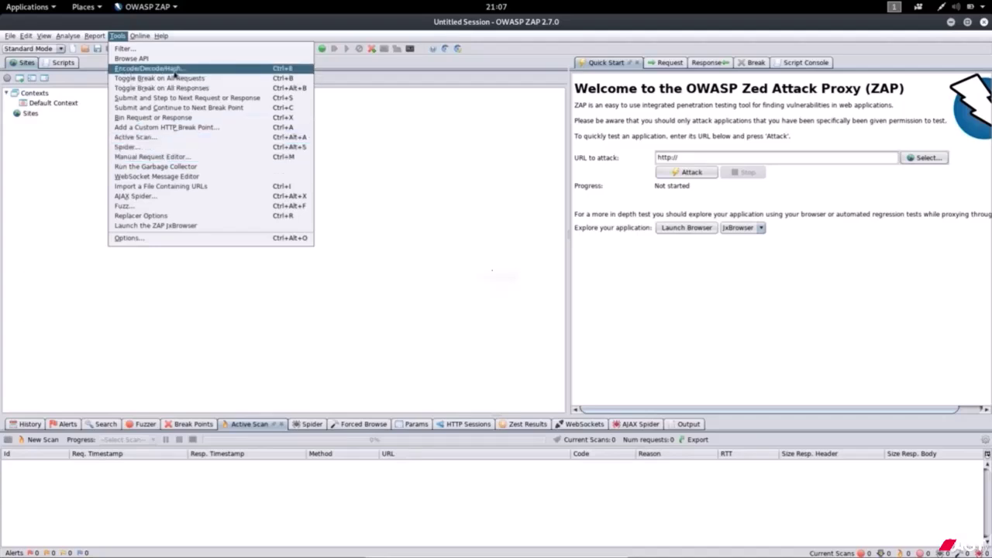
pyautogui.click(44, 187)
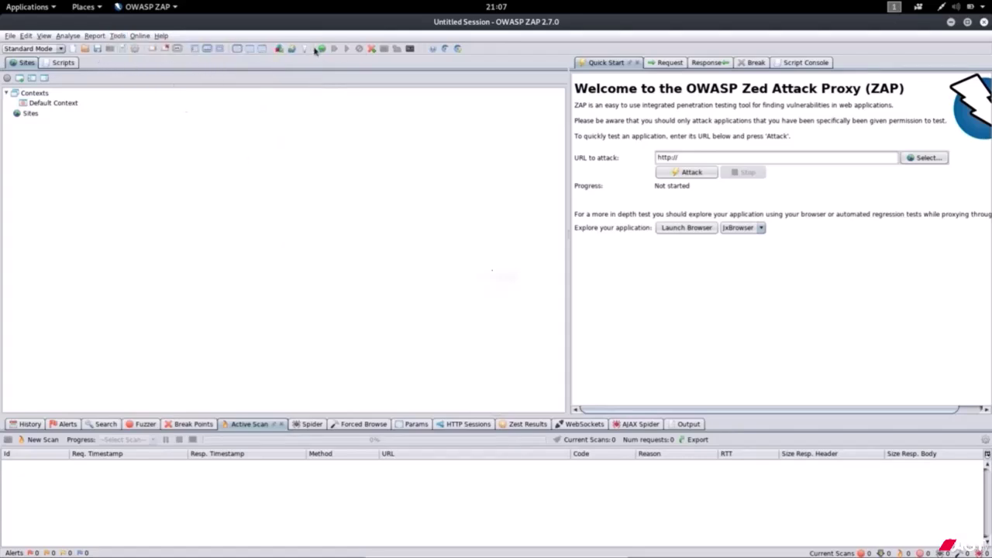
# Try the window layouts with an expanded Sites area and with full-window tabs, and restore the layout with full-width information tabs
pyautogui.click(194, 49)
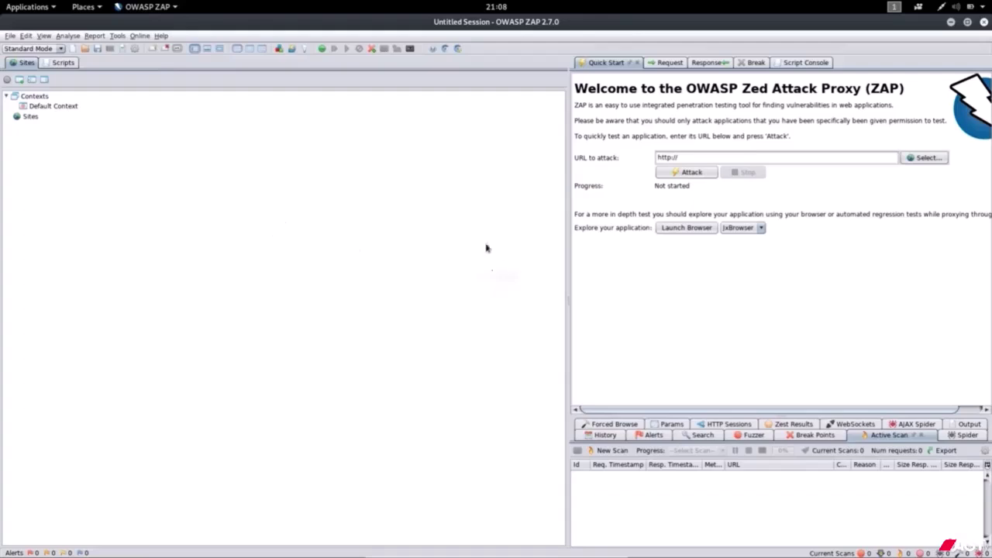
pyautogui.click(207, 49)
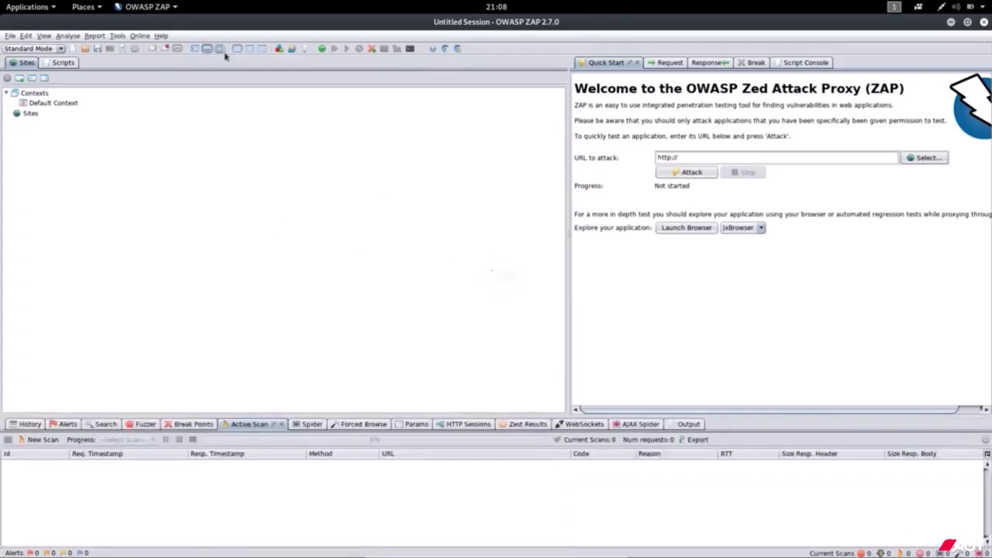
pyautogui.click(219, 49)
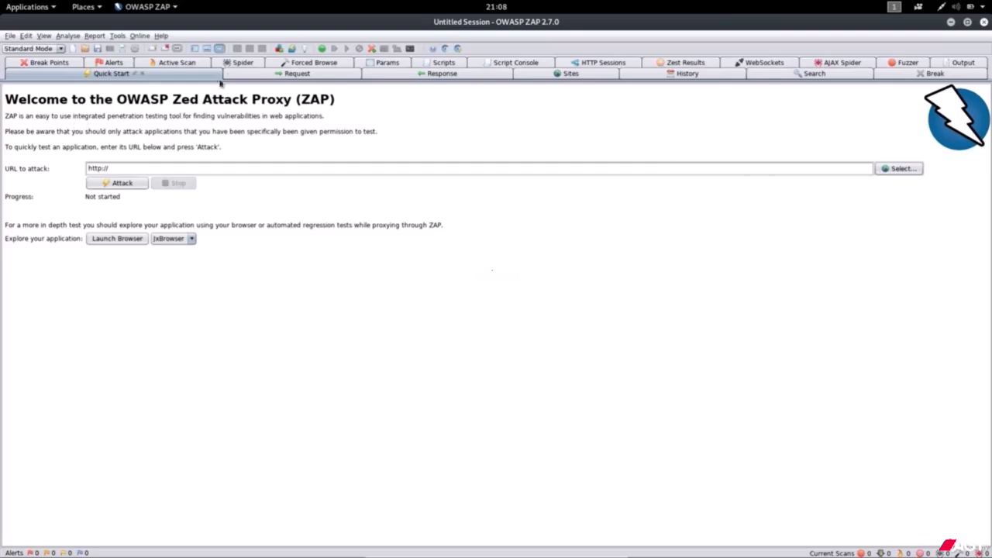
pyautogui.click(207, 49)
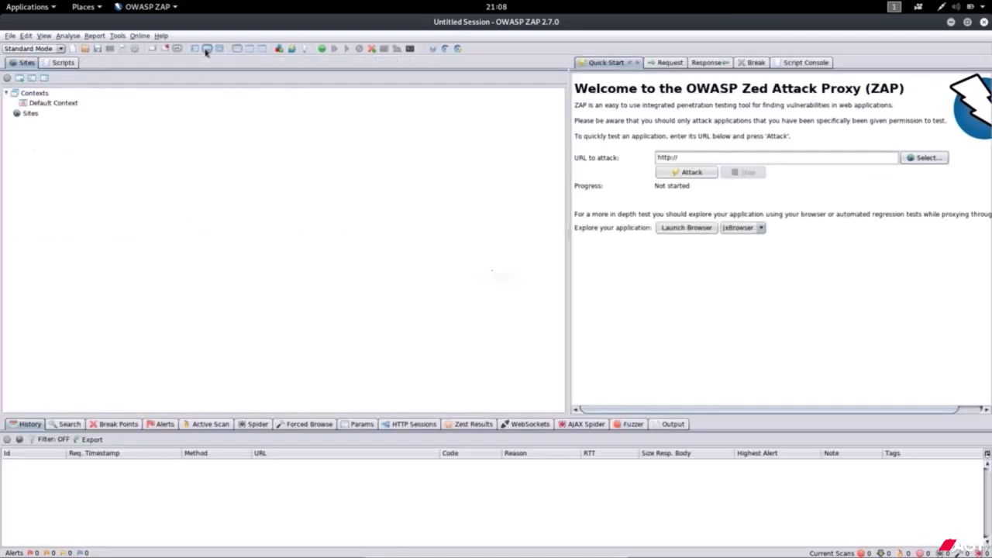
# Open the add-on manager and review the list of installed add-ons
pyautogui.click(278, 49)
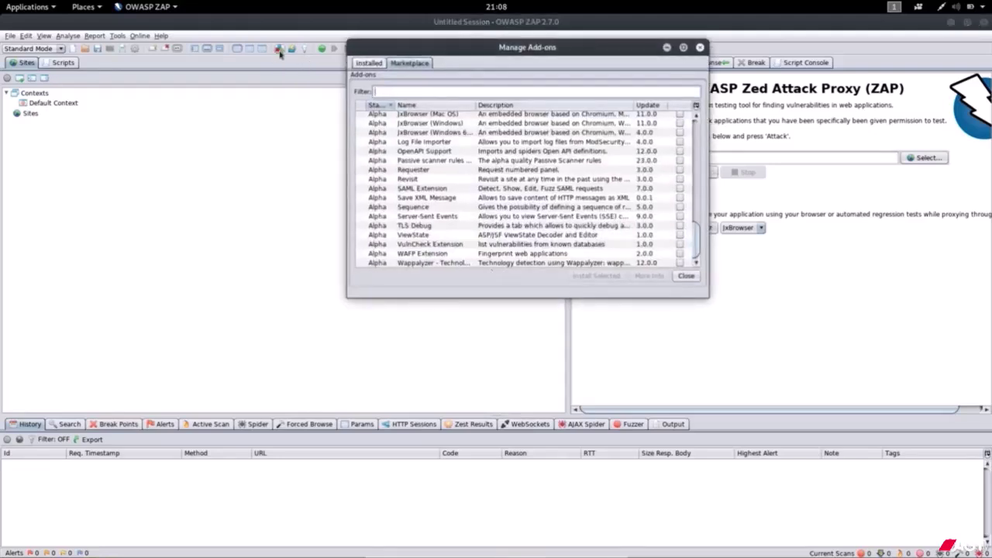
pyautogui.click(698, 48)
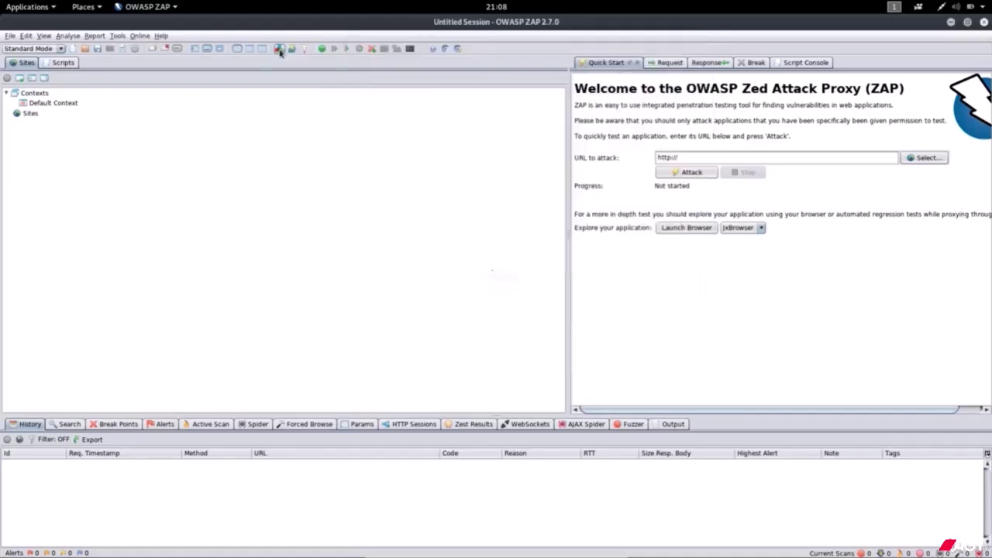
pyautogui.click(281, 49)
pyautogui.moveTo(426, 44); pyautogui.dragTo(329, 96)
pyautogui.click(274, 117)
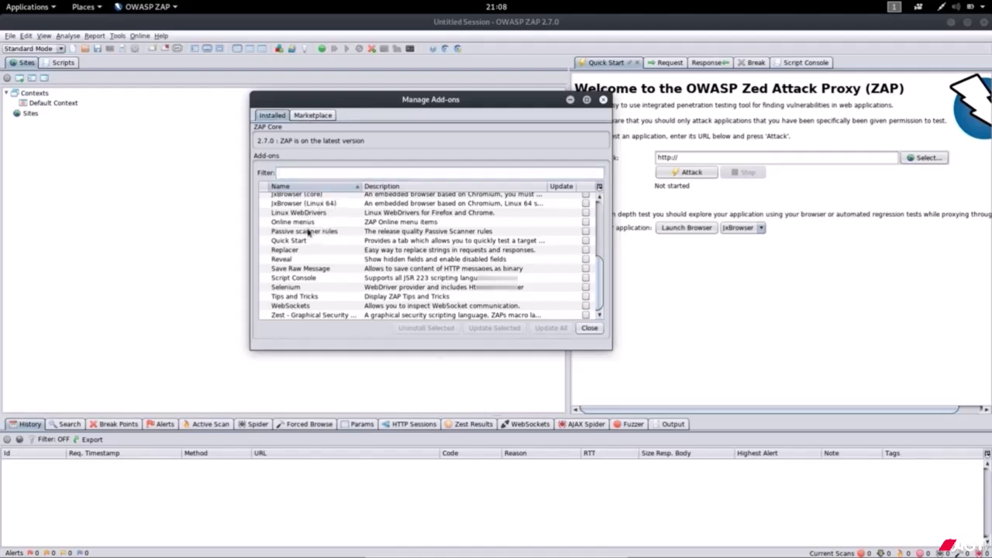
pyautogui.scroll(5, 308, 232)
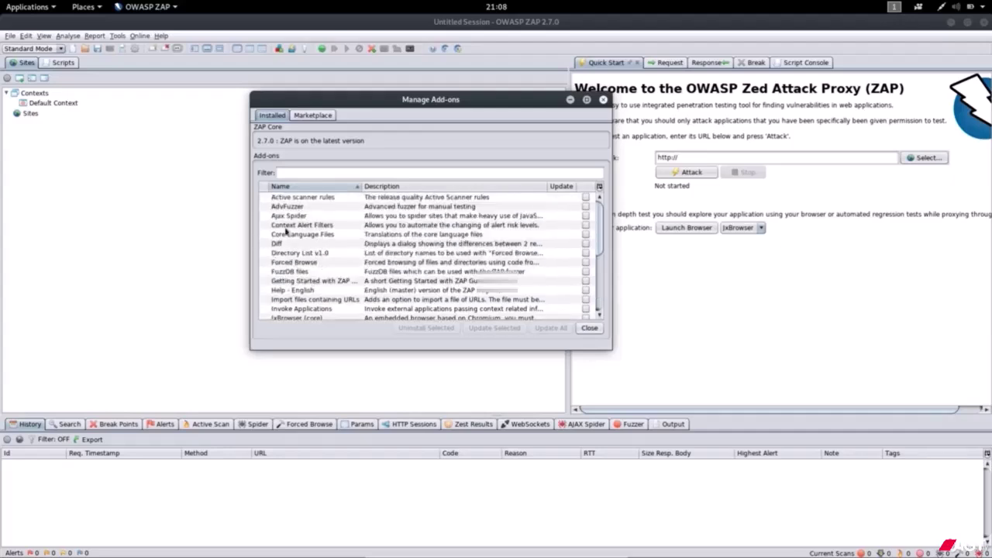
# Browse the add-on marketplace and install the Wappalyzer - Technology Detection add-on
pyautogui.click(313, 116)
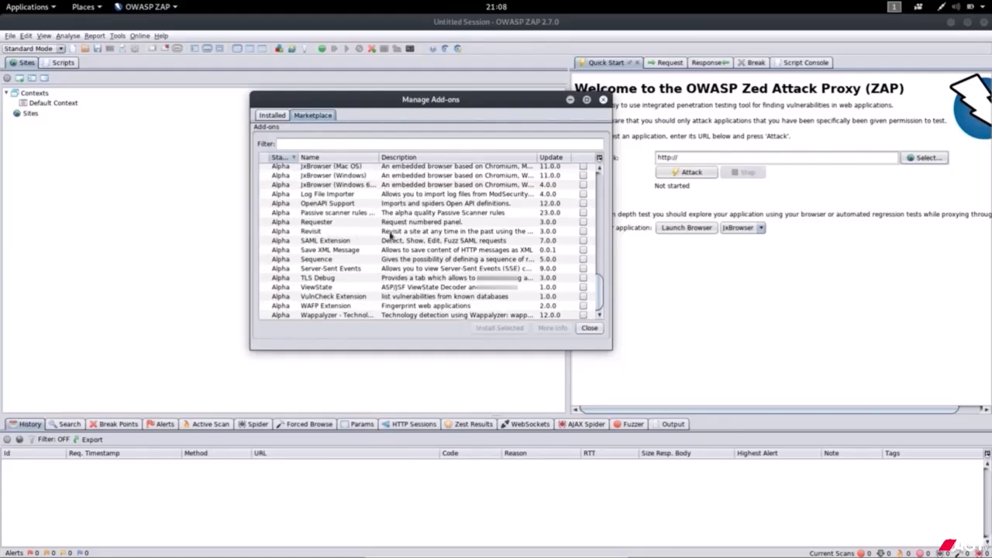
pyautogui.scroll(10, 335, 234)
pyautogui.scroll(3, 391, 235)
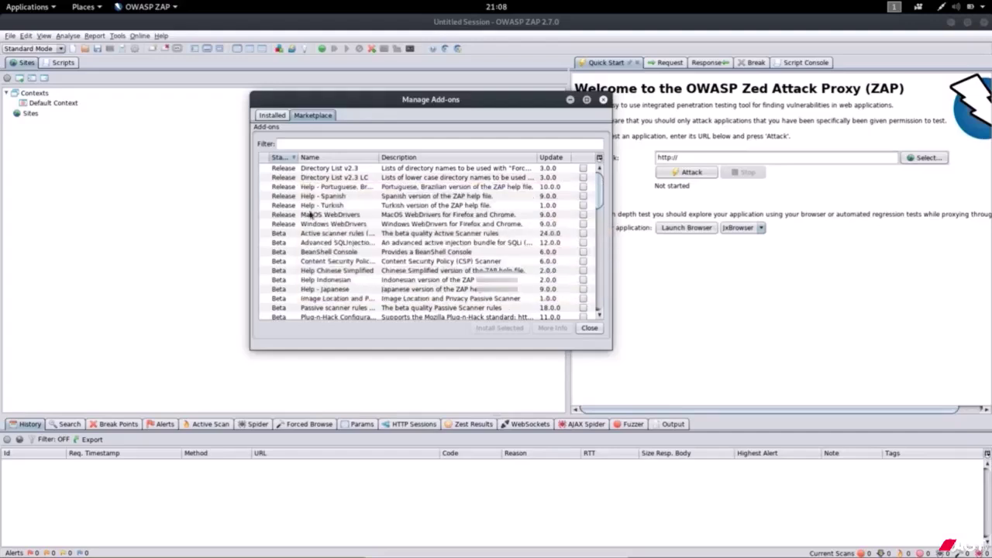
pyautogui.moveTo(313, 213)
pyautogui.scroll(-15, 316, 217)
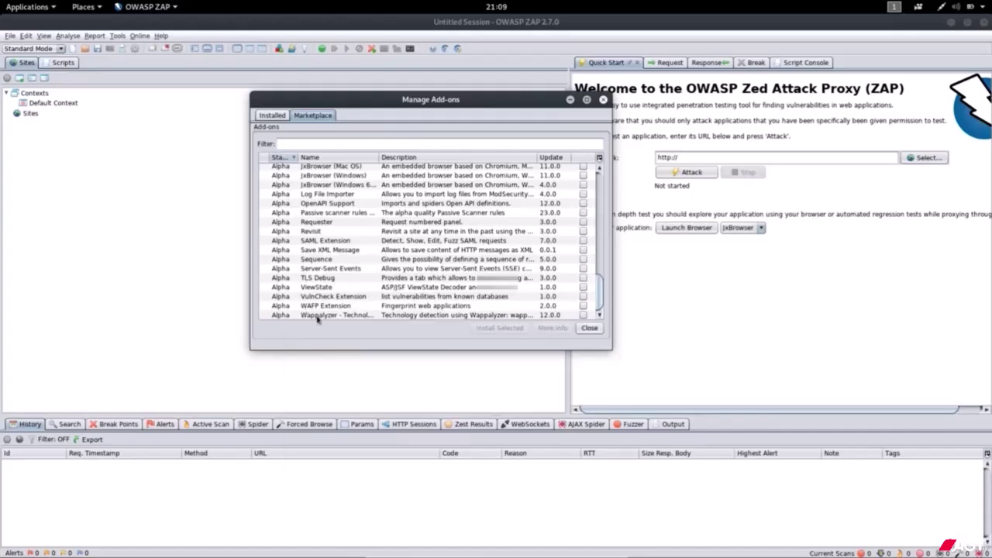
pyautogui.moveTo(318, 319)
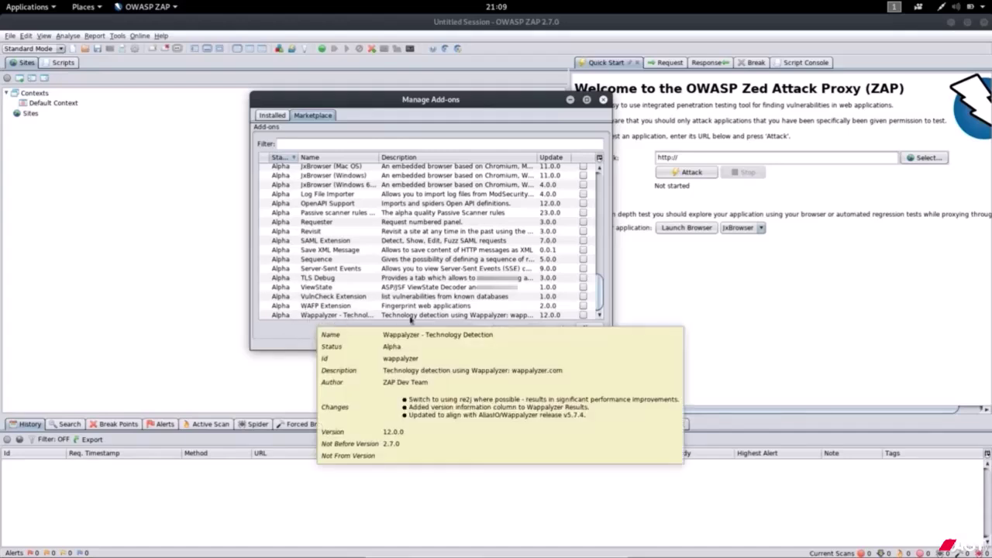
pyautogui.click(582, 315)
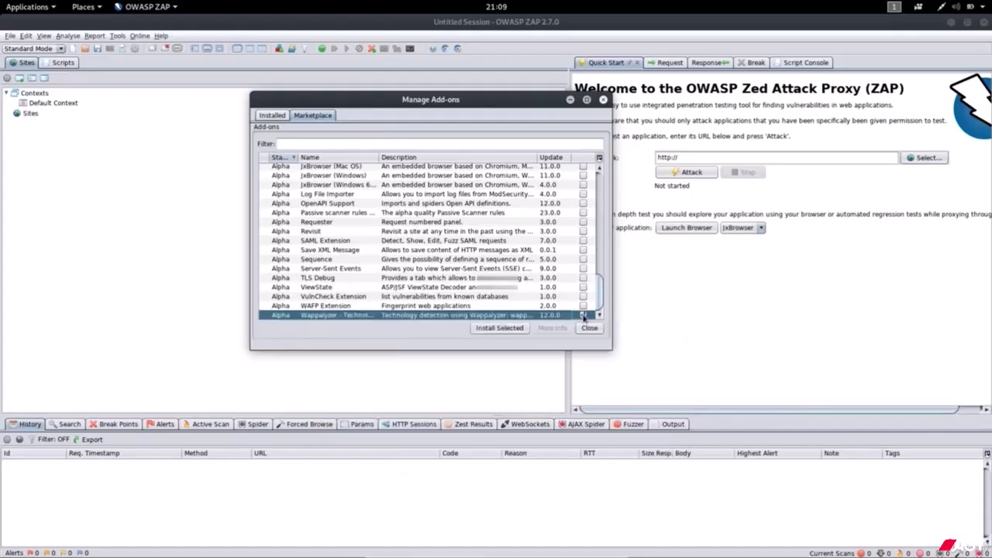
pyautogui.click(491, 329)
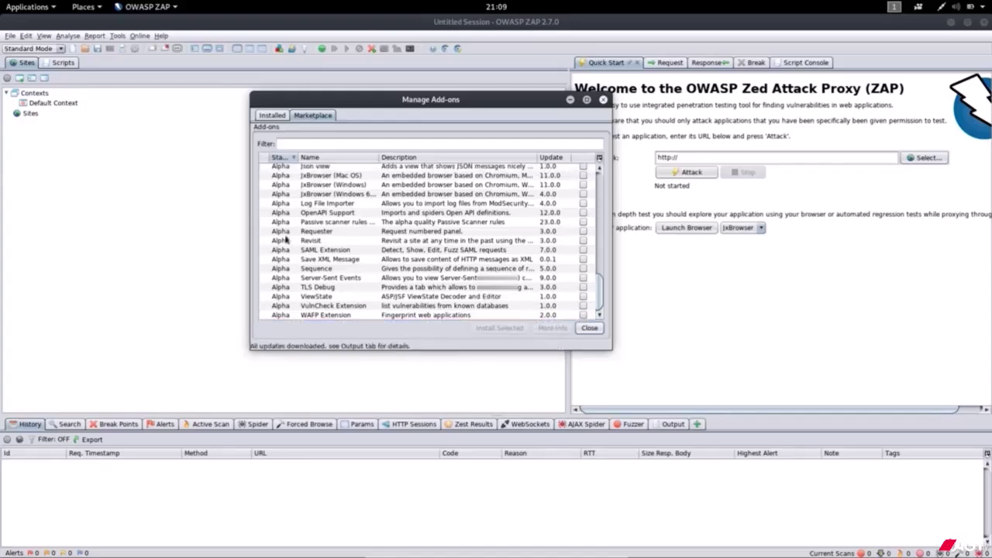
# Check the list of installed add-ons for Wappalyzer and close the add-on manager
pyautogui.click(272, 115)
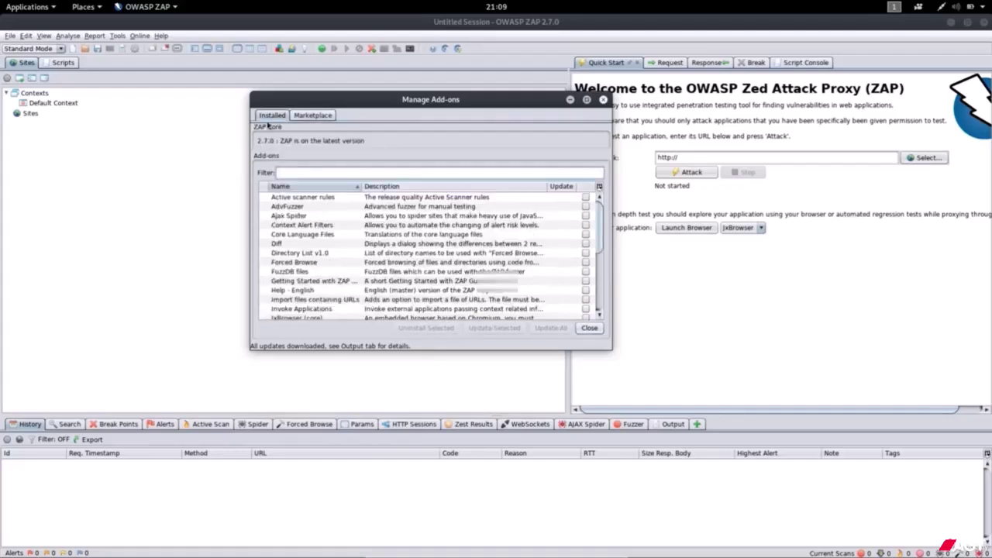
pyautogui.scroll(-3, 301, 301)
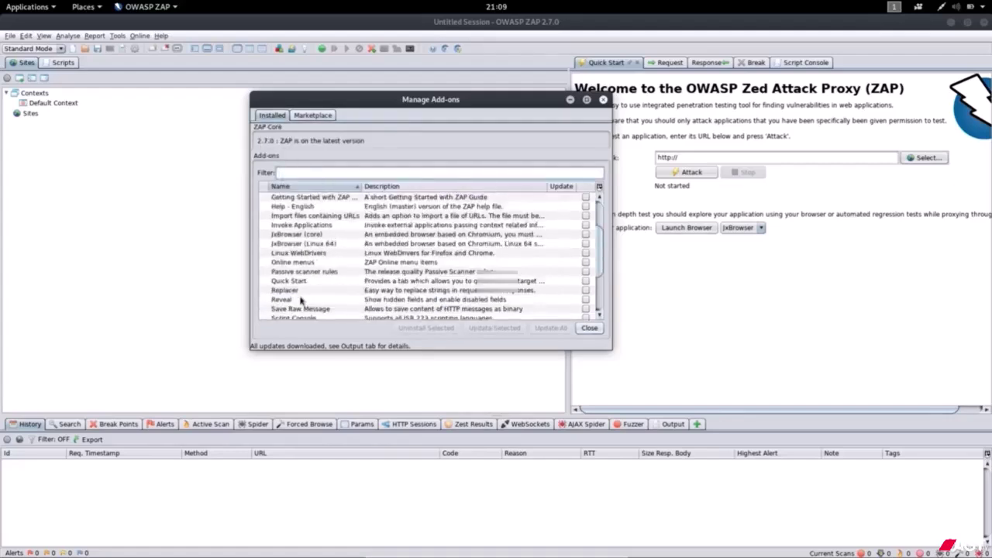
pyautogui.scroll(-2, 301, 301)
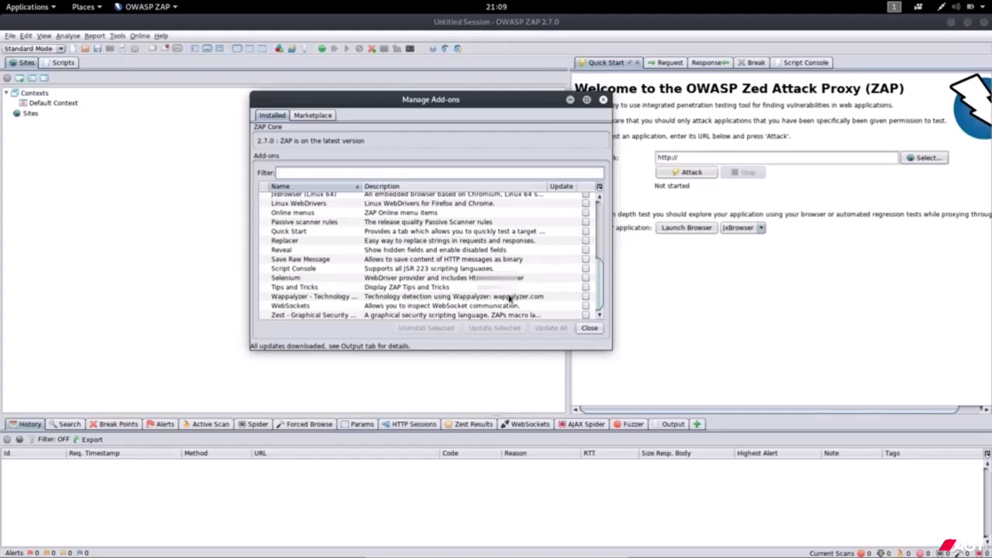
pyautogui.click(589, 327)
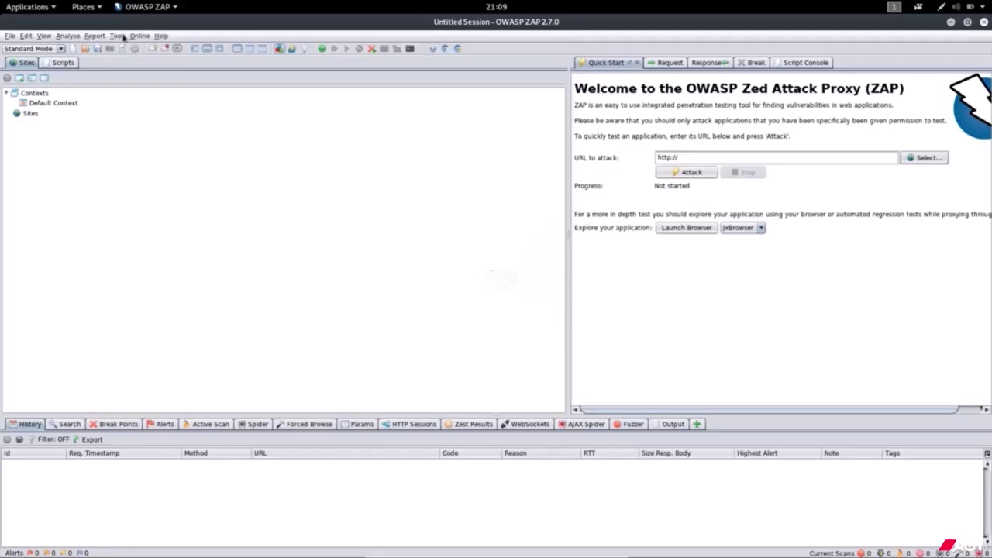
# Show the Technology tab added by the Wappalyzer add-on
pyautogui.click(46, 37)
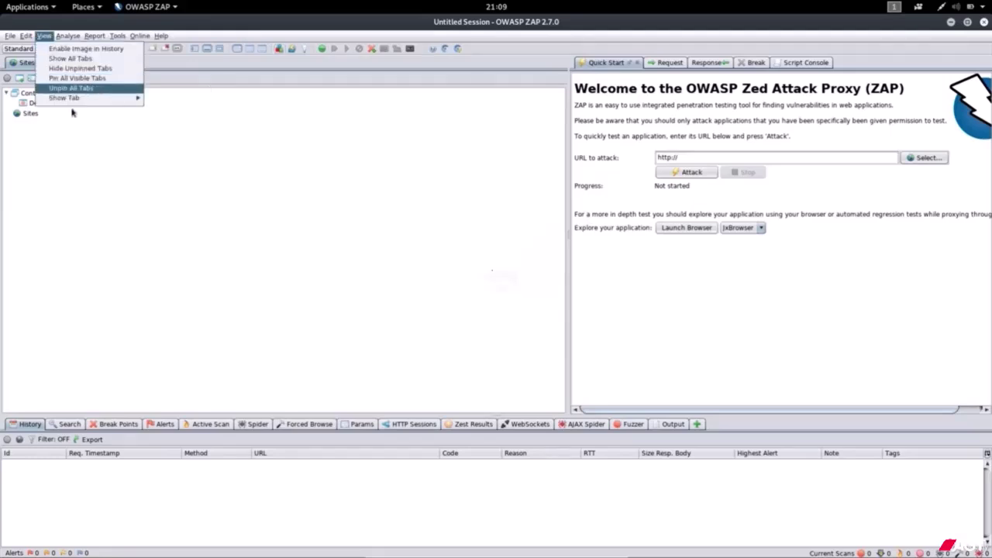
pyautogui.moveTo(60, 99)
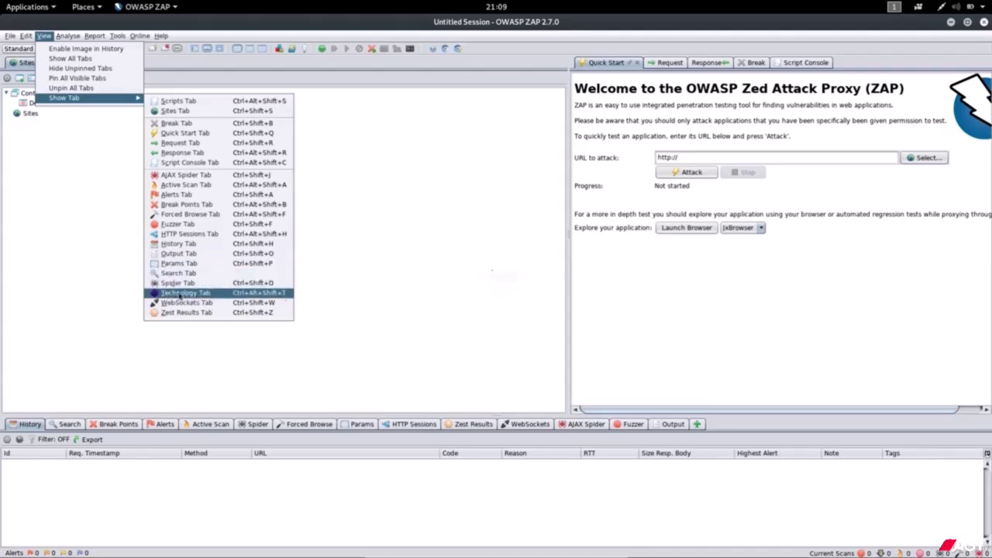
pyautogui.click(183, 294)
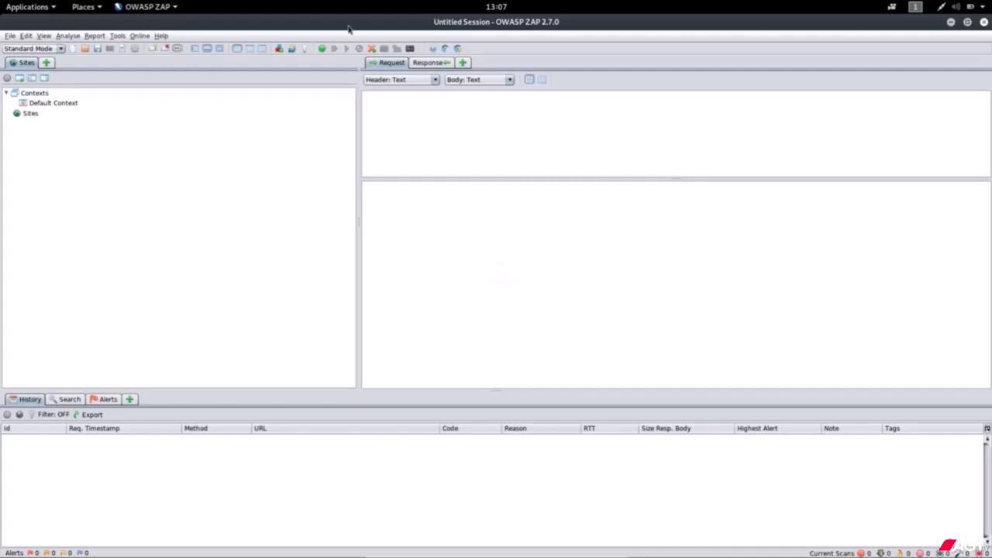
# Switch to Firefox ESR and open the network proxy connection settings in its preferences
pyautogui.click(967, 23)
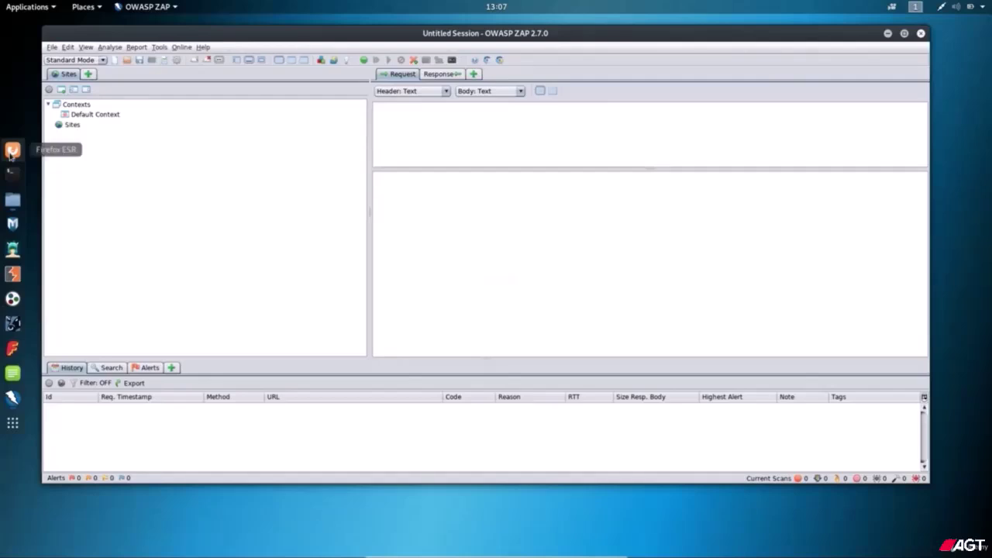
pyautogui.click(11, 153)
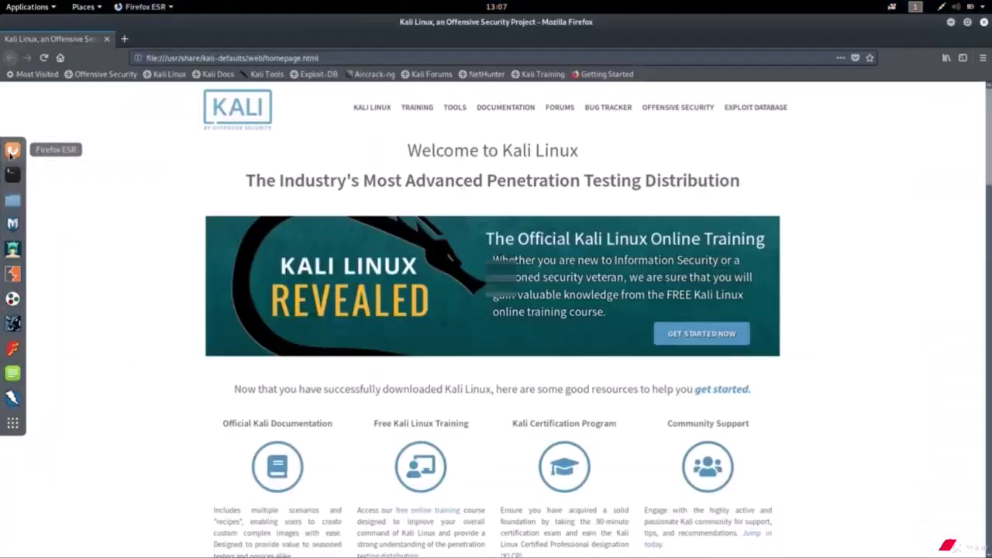
pyautogui.click(982, 59)
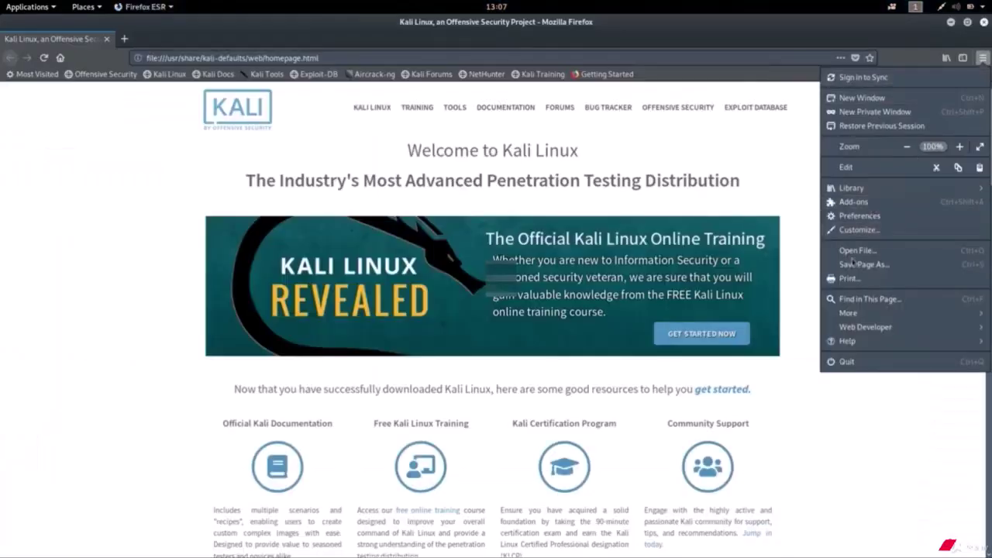
pyautogui.click(850, 217)
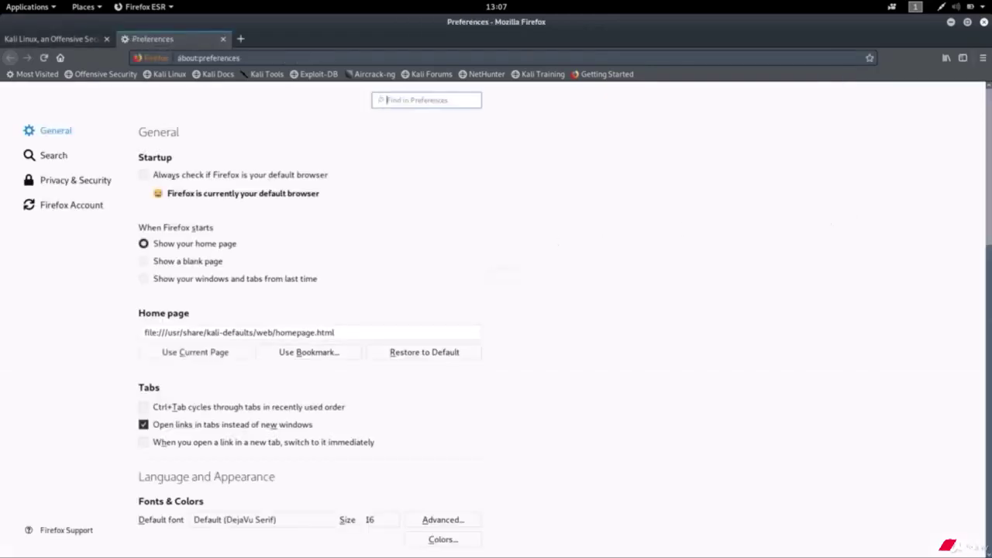
pyautogui.scroll(-12, 507, 276)
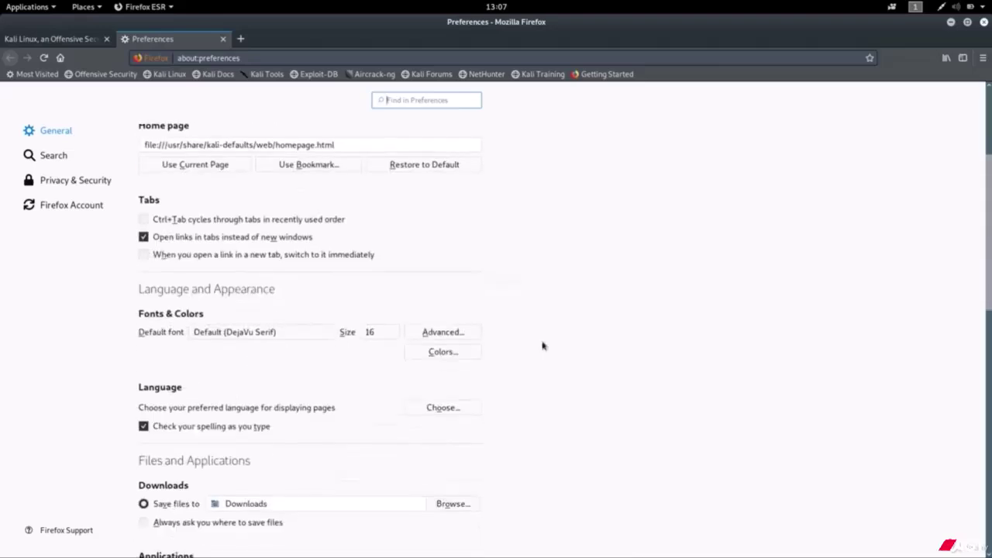
pyautogui.scroll(-9, 542, 346)
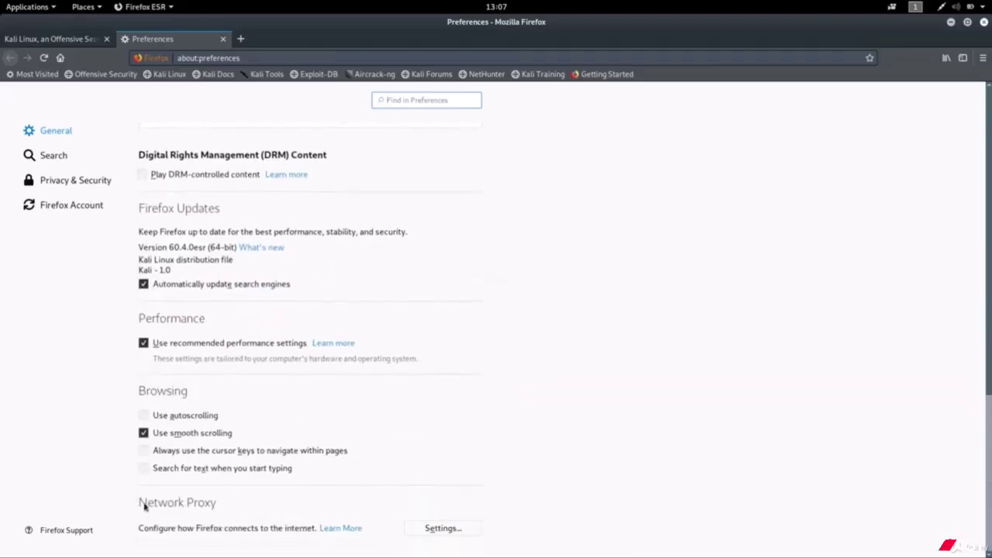
pyautogui.click(442, 528)
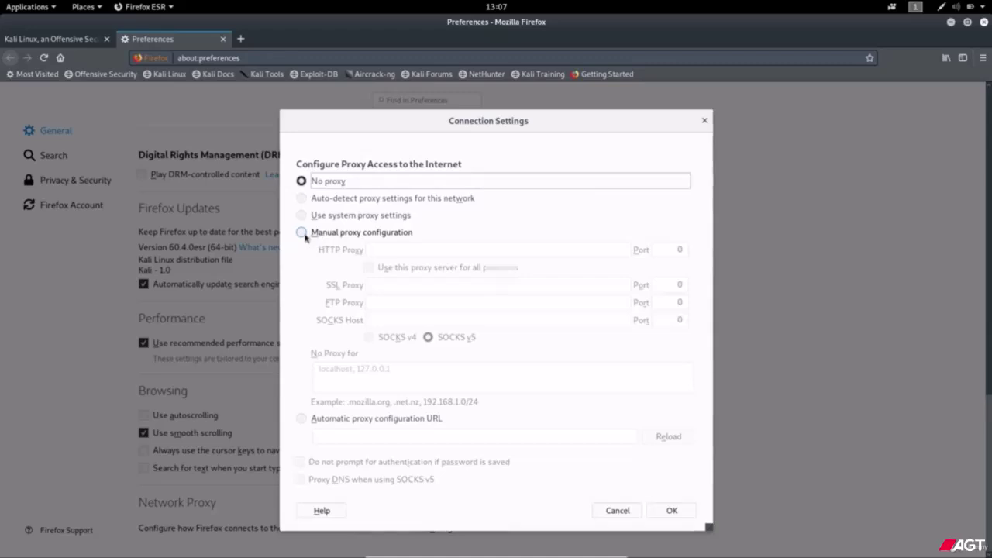
# Configure a manual HTTP proxy at 127.0.0.1 with port 8080 and save the connection settings
pyautogui.click(302, 234)
pyautogui.click(376, 248)
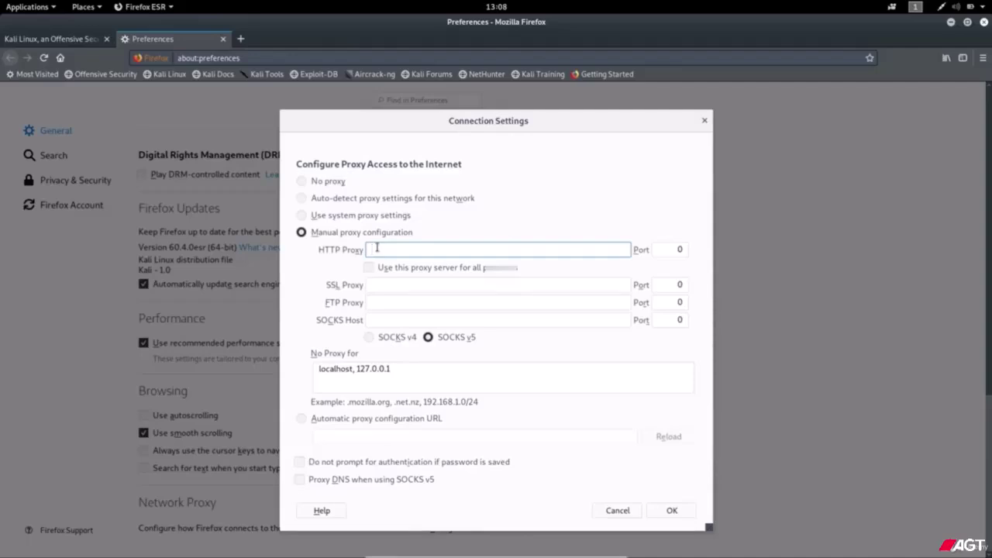
pyautogui.write('127.0.0.1')
pyautogui.click(678, 249)
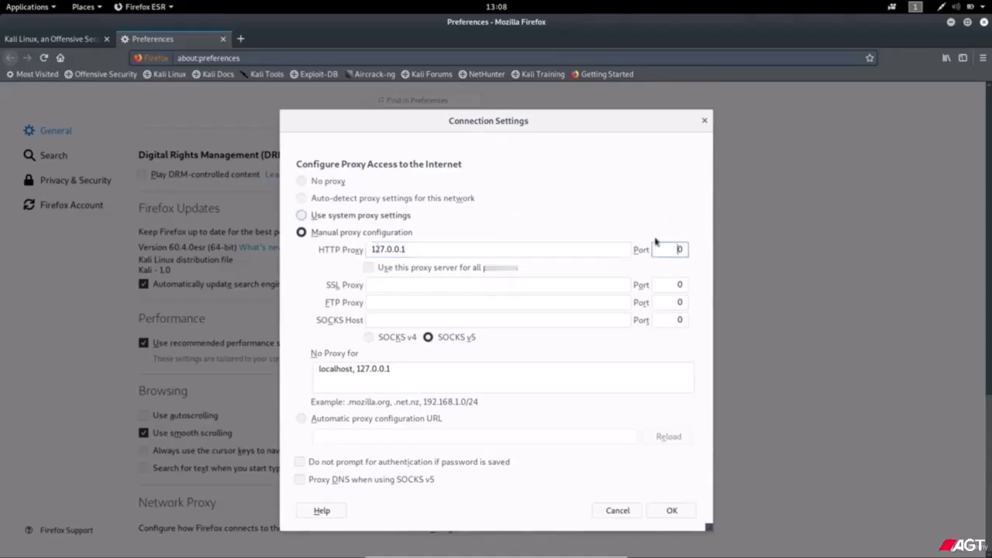
pyautogui.write('8080')
pyautogui.click(672, 510)
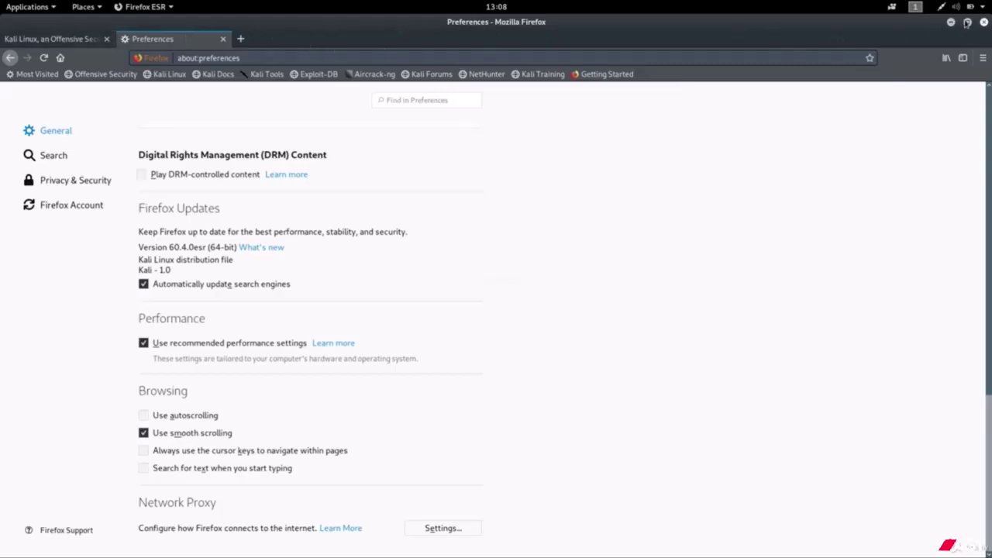
# Load testphp.vulnerable.com in a new Firefox tab and switch to OWASP ZAP to check the captured traffic
pyautogui.click(240, 38)
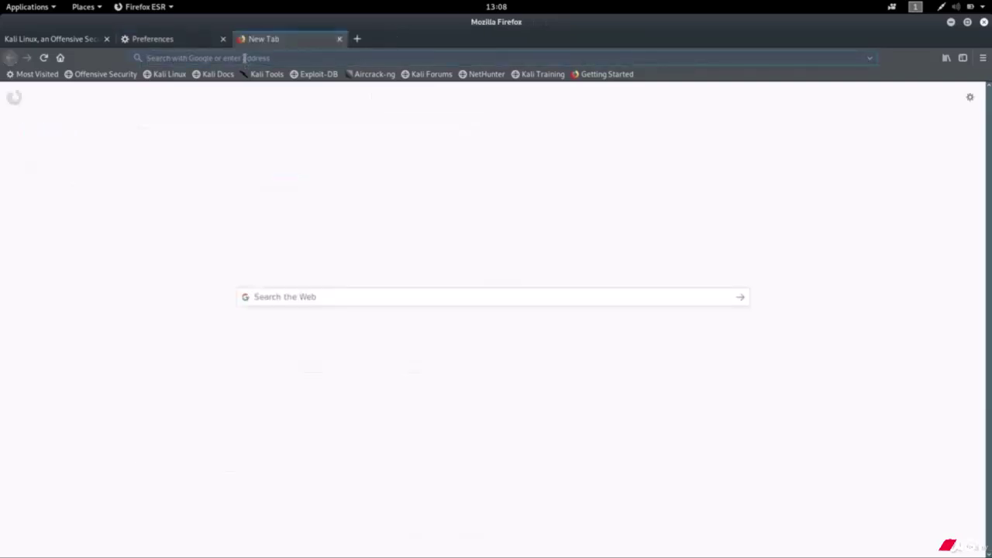
pyautogui.write('testphp.vulnerable.com/')
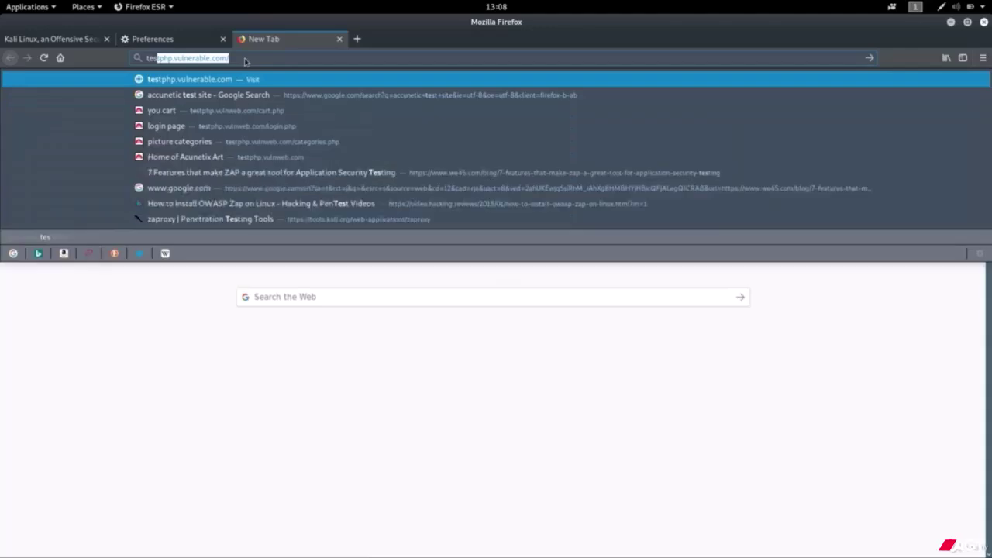
pyautogui.press('Return')
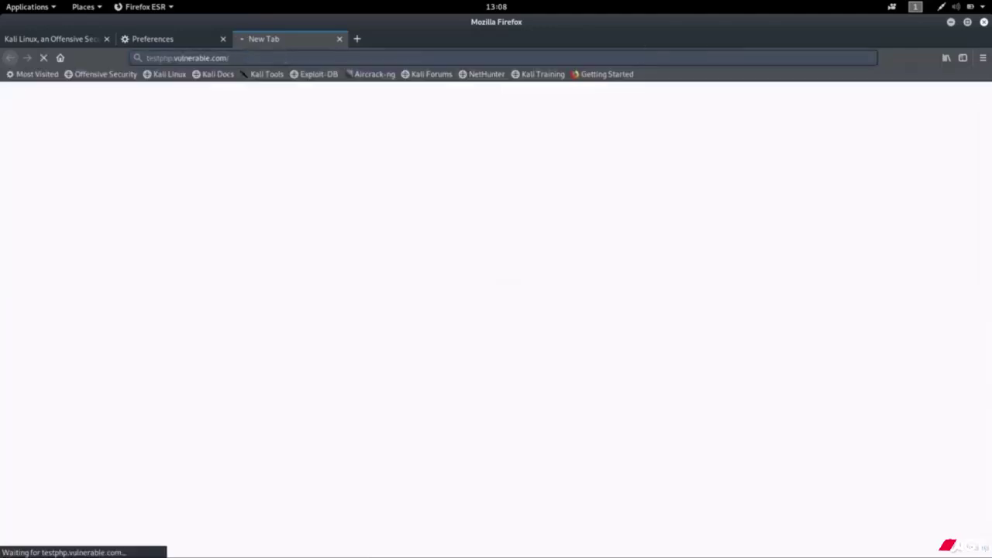
pyautogui.click(950, 23)
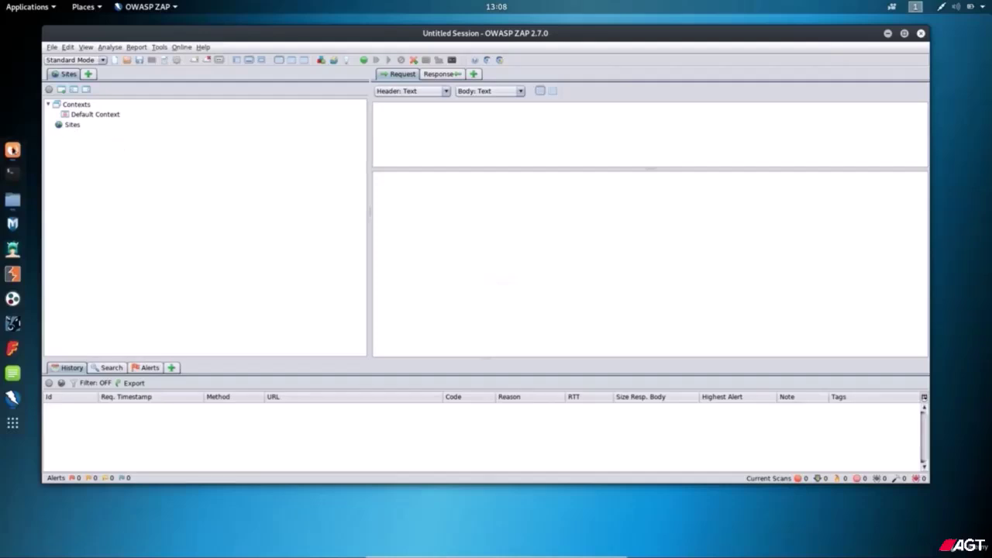
pyautogui.click(12, 150)
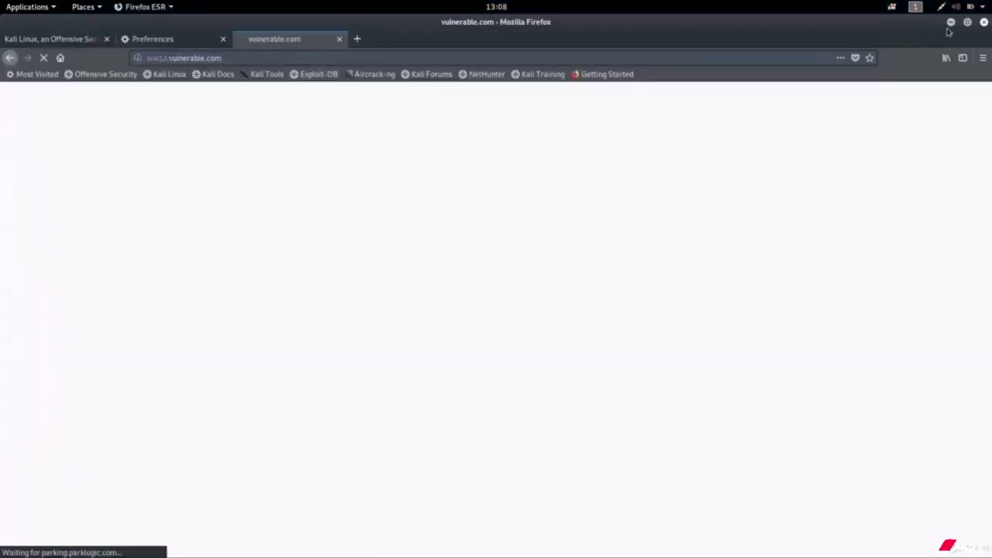
pyautogui.click(951, 23)
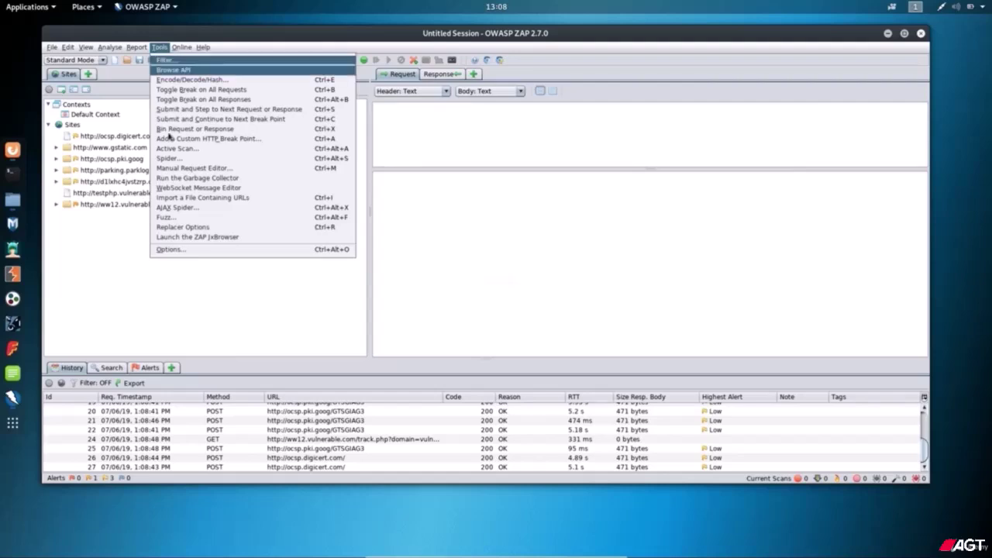
# Open the OWASP ZAP options
pyautogui.click(187, 249)
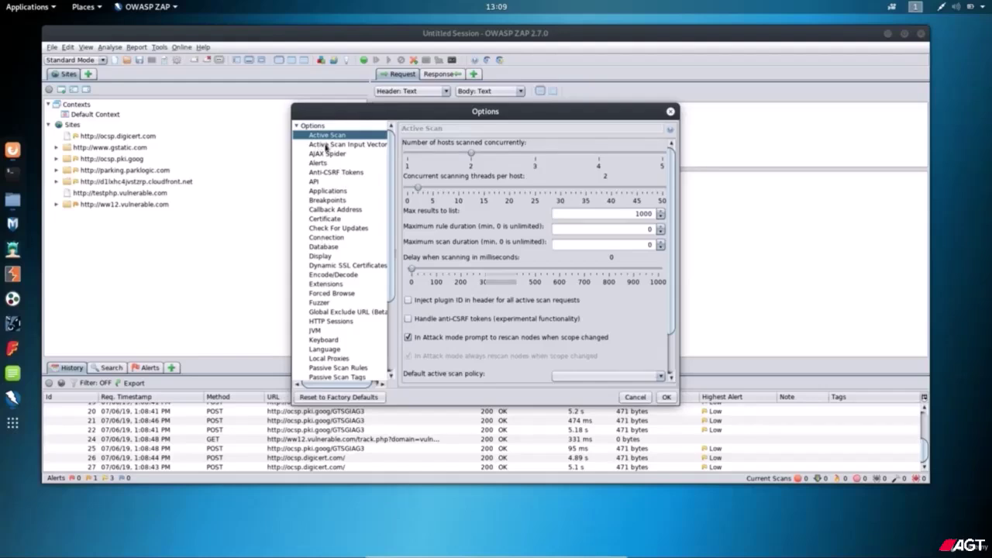
# Add an additional local proxy with the address 192.168.0.109 and port 8080 in the Local Proxies options
pyautogui.scroll(-2, 321, 238)
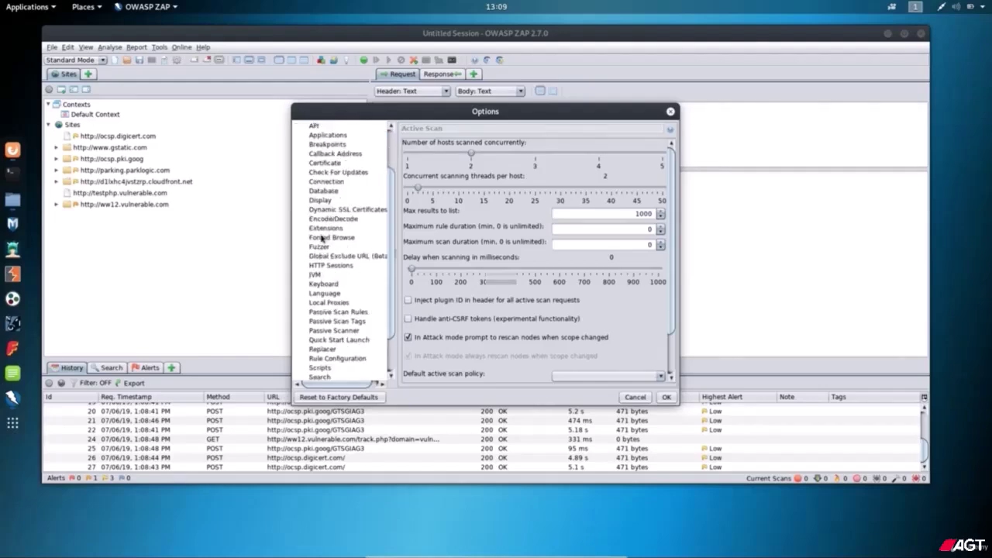
pyautogui.scroll(-1, 321, 238)
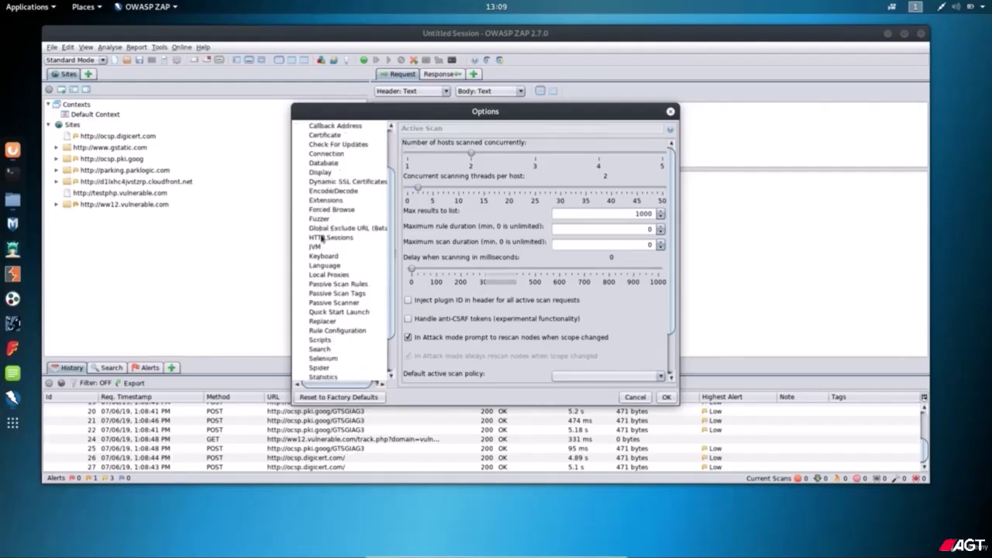
pyautogui.click(331, 277)
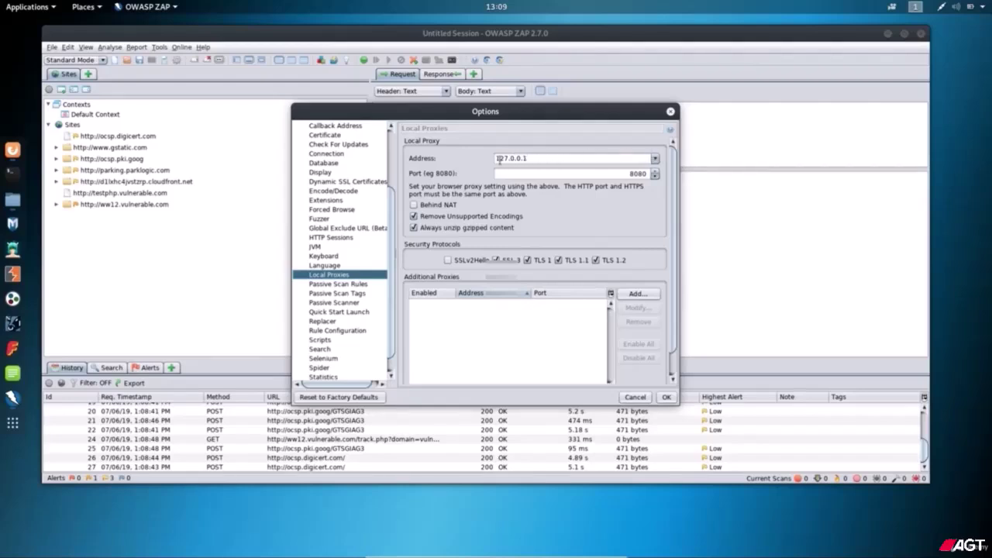
pyautogui.click(634, 295)
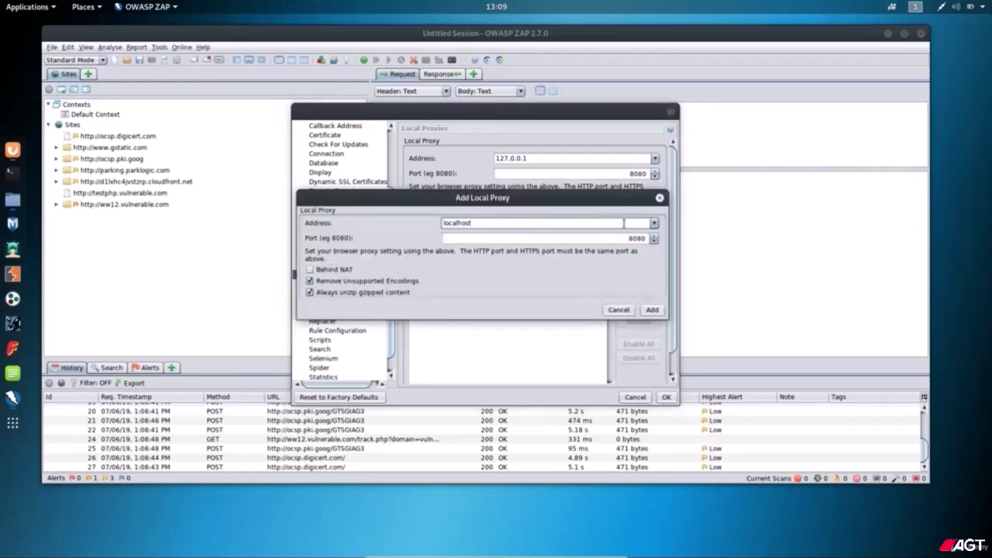
pyautogui.click(654, 223)
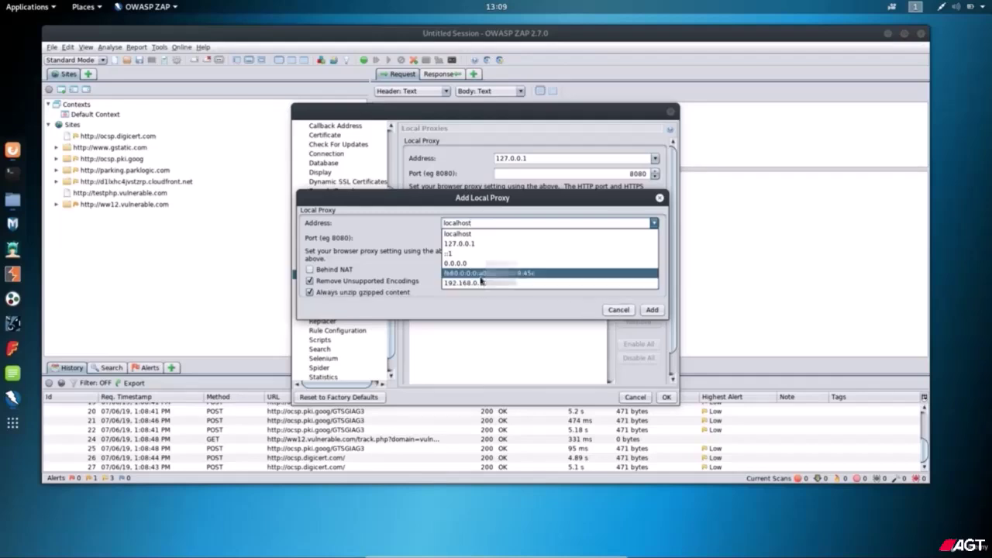
pyautogui.click(609, 282)
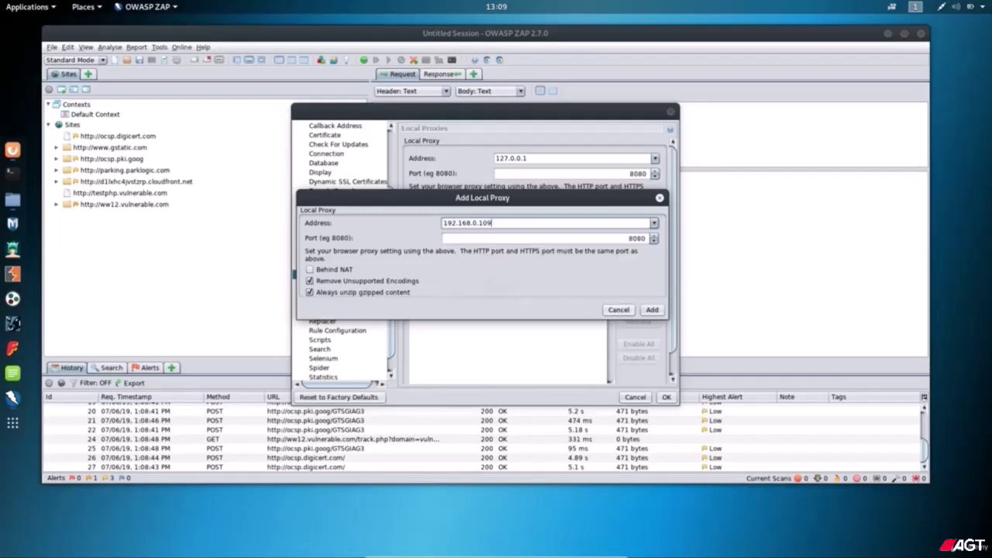
pyautogui.click(652, 309)
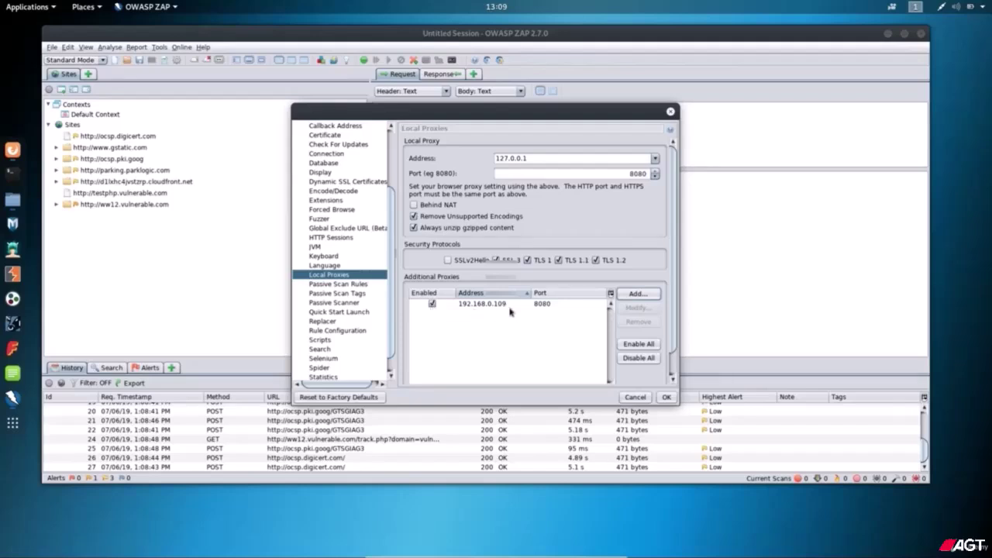
# Toggle the additional proxy off and on, remove it from the list, and accept the options
pyautogui.click(432, 304)
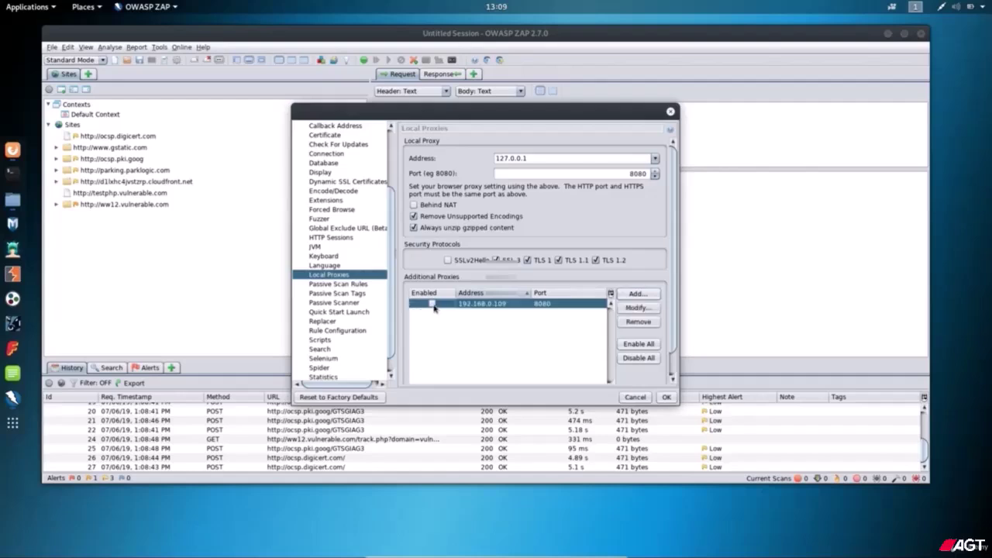
pyautogui.click(432, 304)
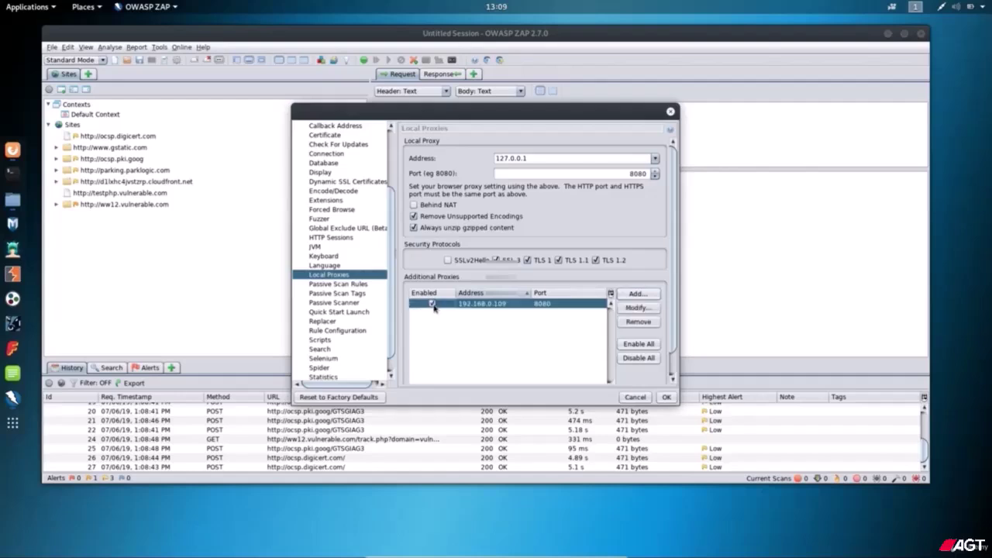
pyautogui.click(636, 322)
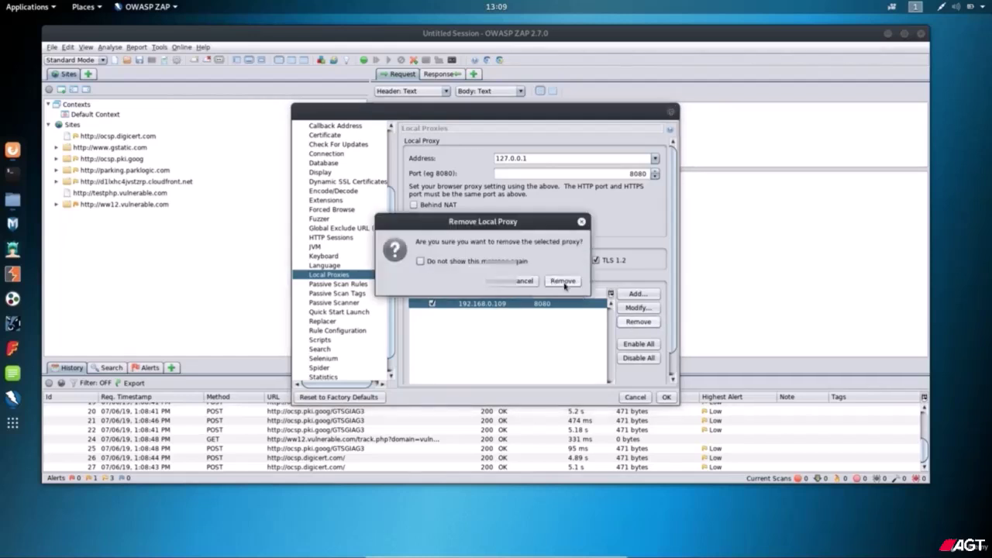
pyautogui.click(564, 282)
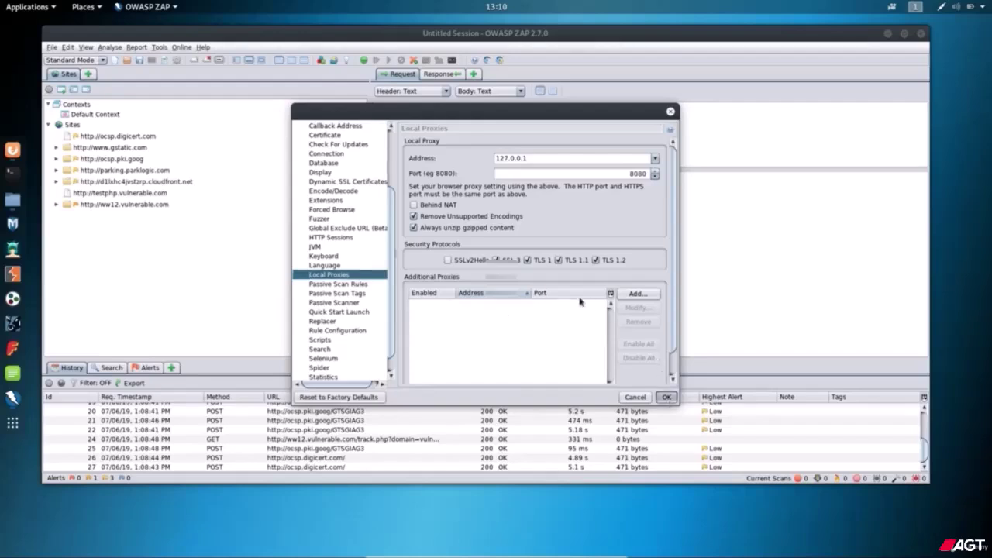
pyautogui.click(666, 397)
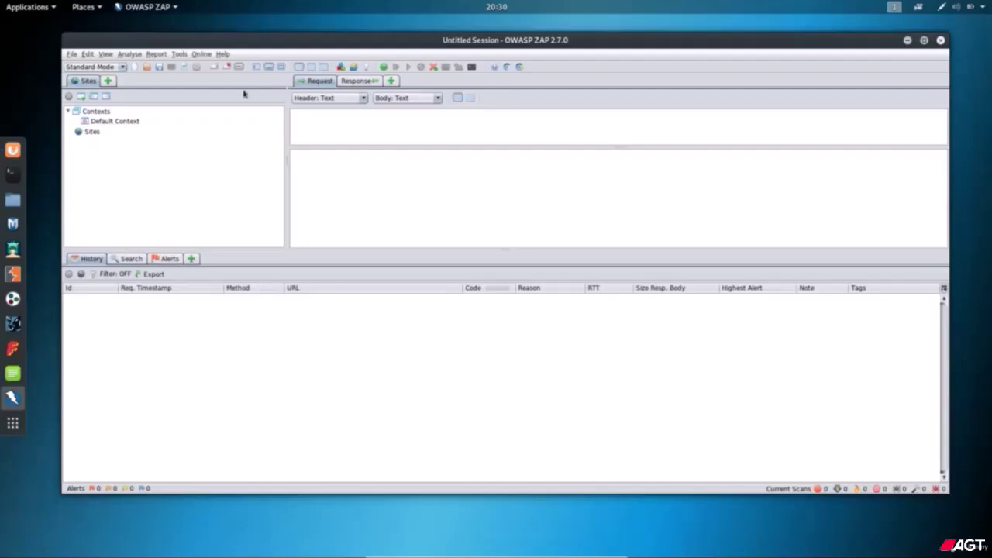
# Generate a new root CA certificate in the Dynamic SSL Certificates options, overwriting the existing one
pyautogui.click(179, 55)
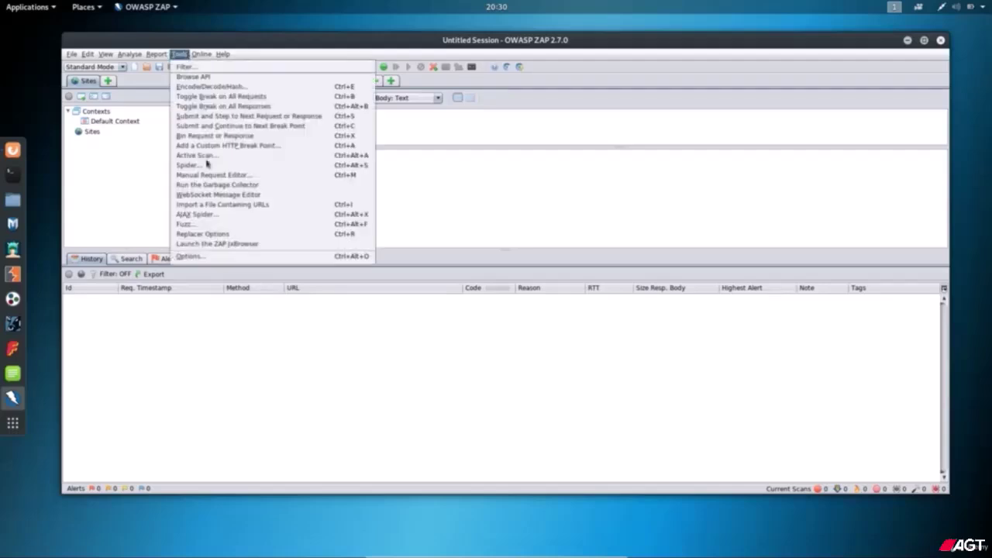
pyautogui.click(190, 257)
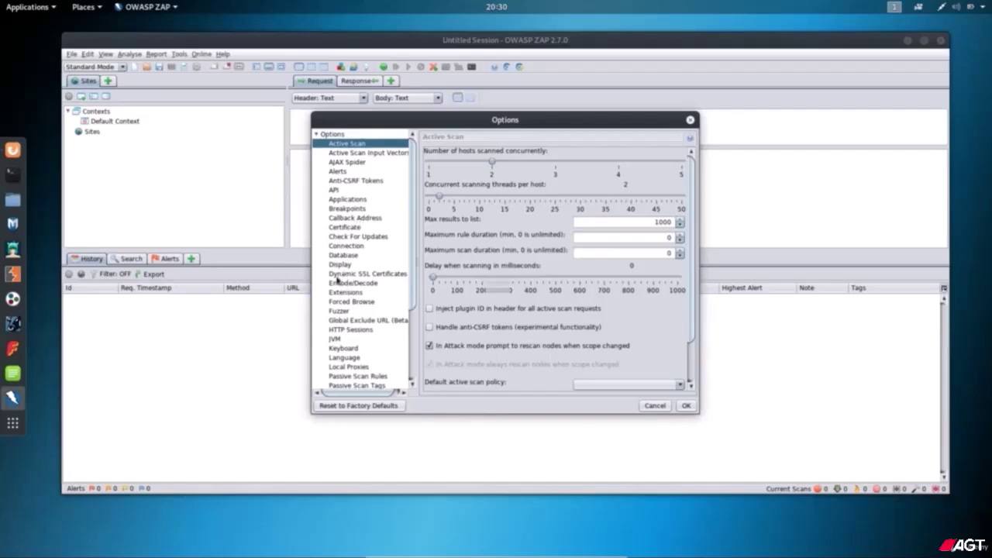
pyautogui.click(365, 276)
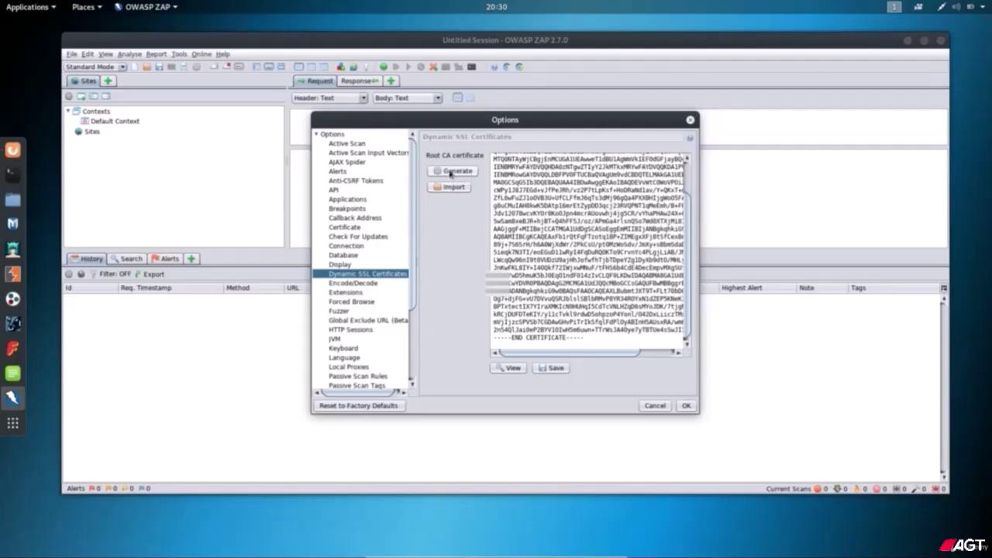
pyautogui.click(453, 171)
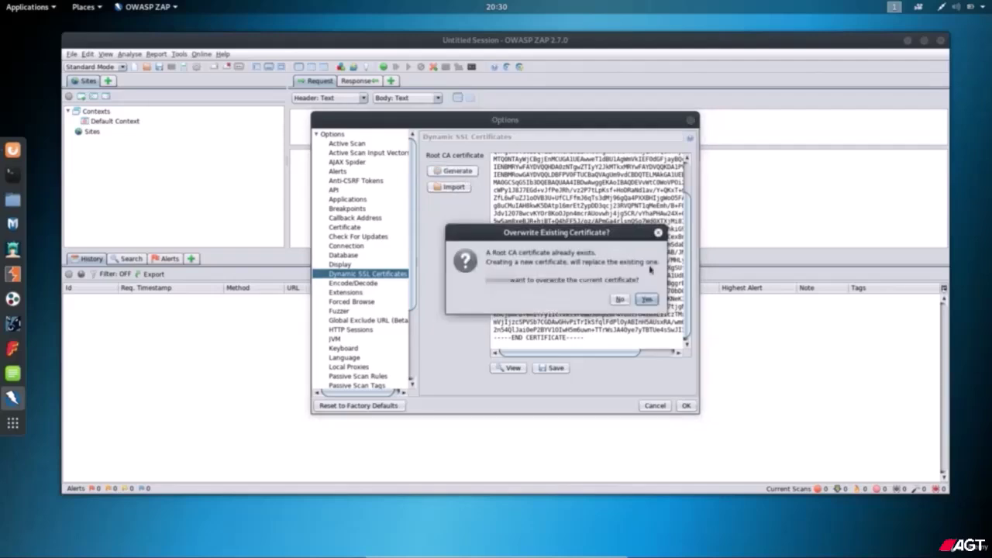
pyautogui.click(647, 300)
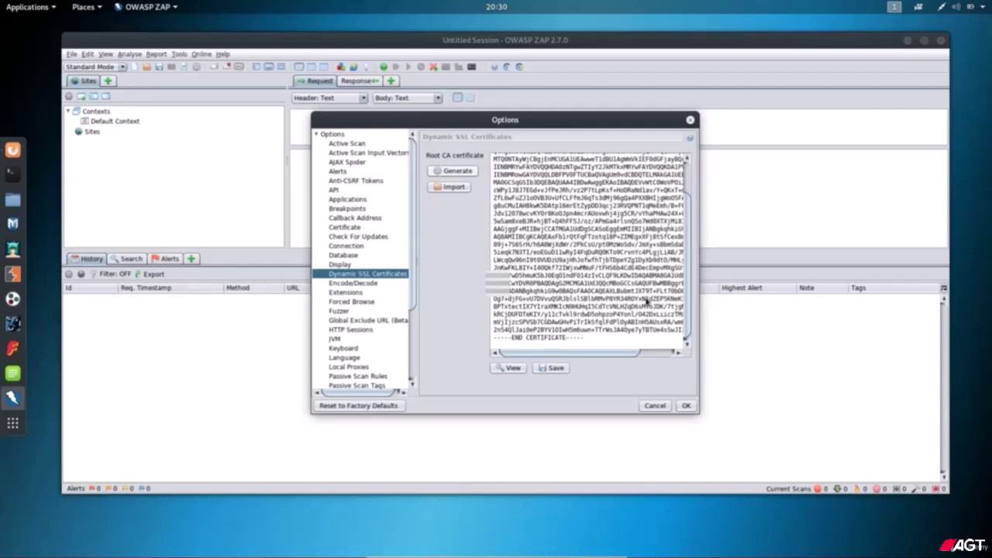
# Save the root CA certificate to the Desktop folder as owasp_zap_root_ca.cer and accept the options
pyautogui.click(555, 369)
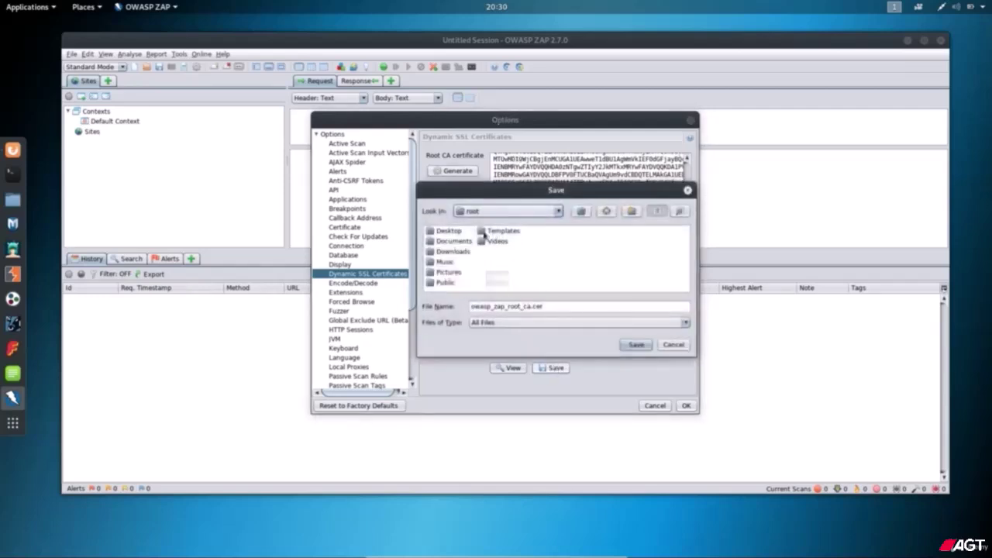
pyautogui.click(457, 234)
pyautogui.click(635, 345)
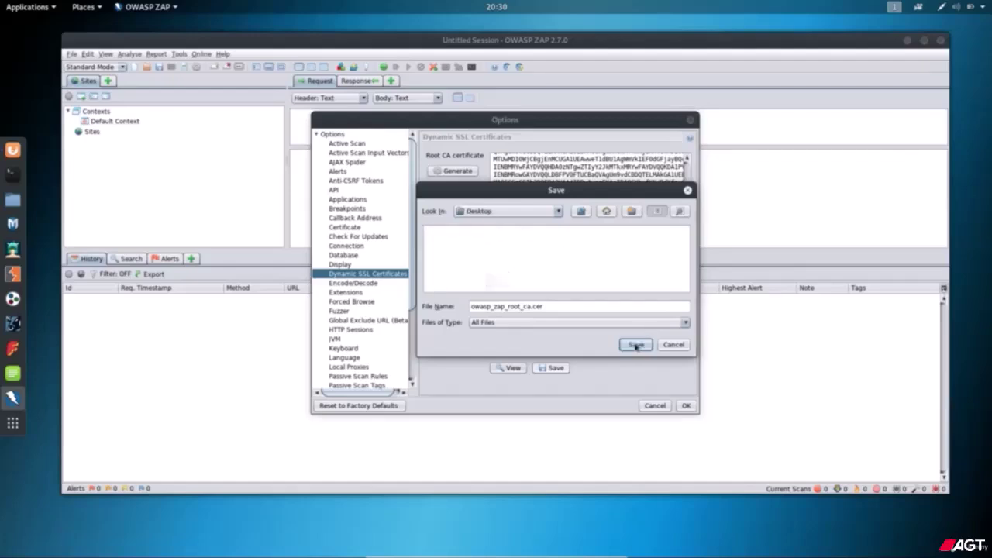
pyautogui.click(635, 345)
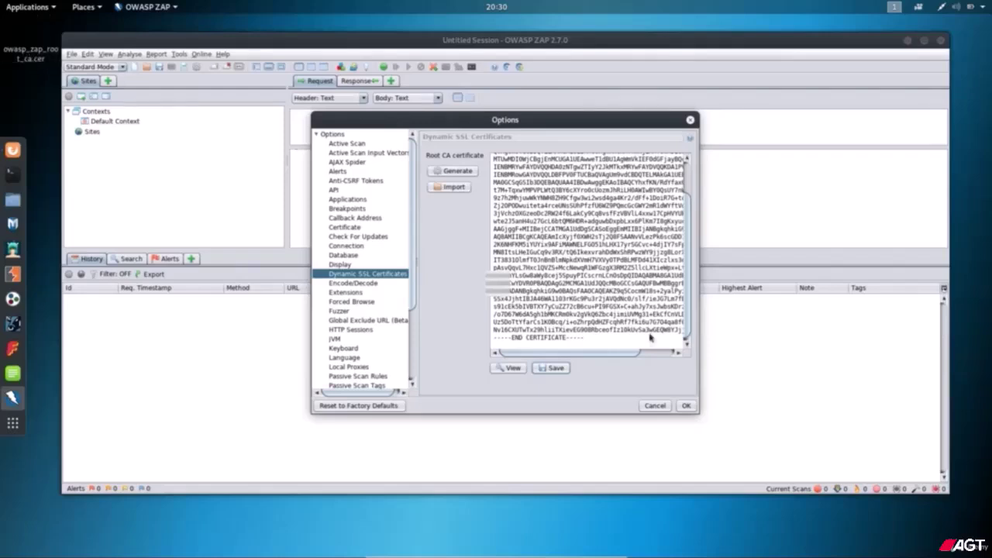
pyautogui.click(685, 406)
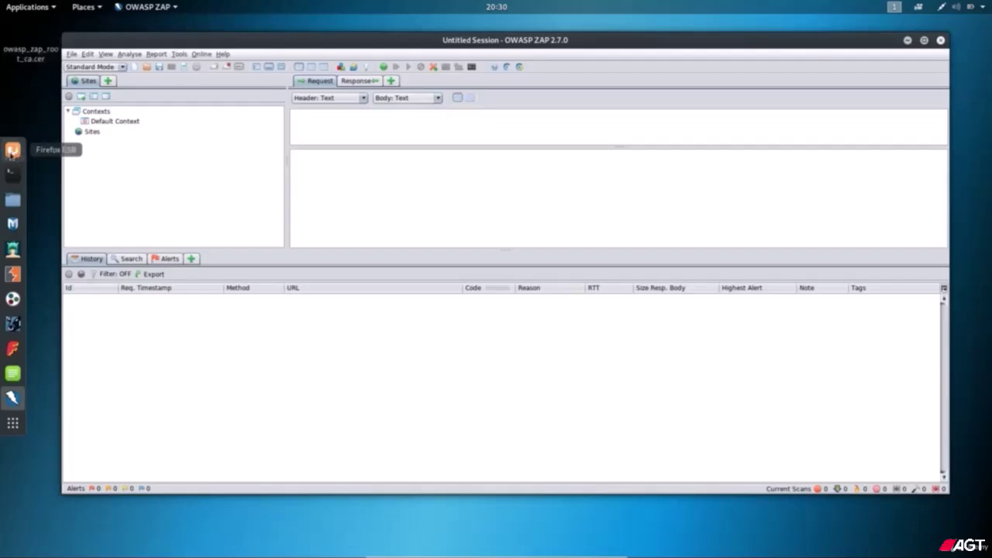
# Switch to Firefox and open the Certificate Manager from the Privacy & Security preferences
pyautogui.click(13, 151)
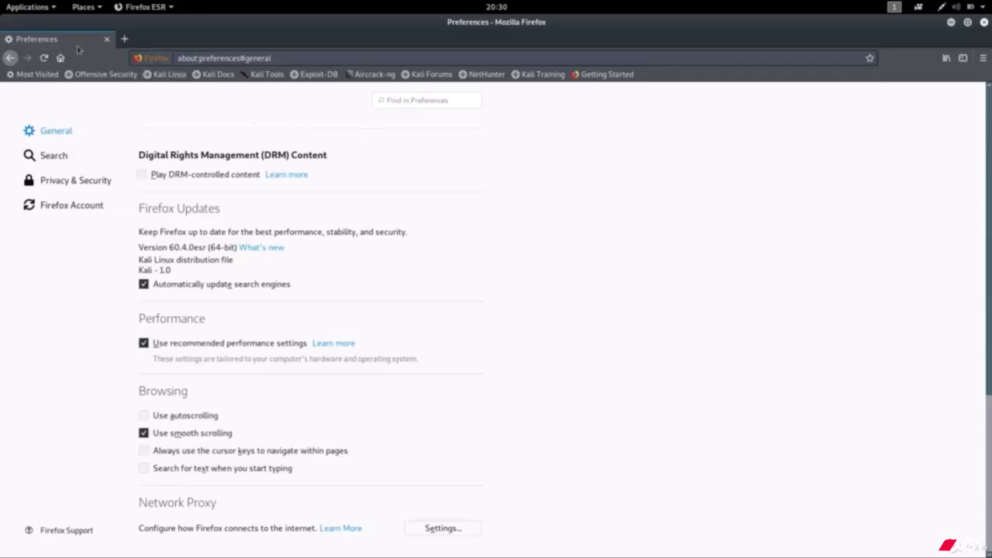
pyautogui.click(982, 59)
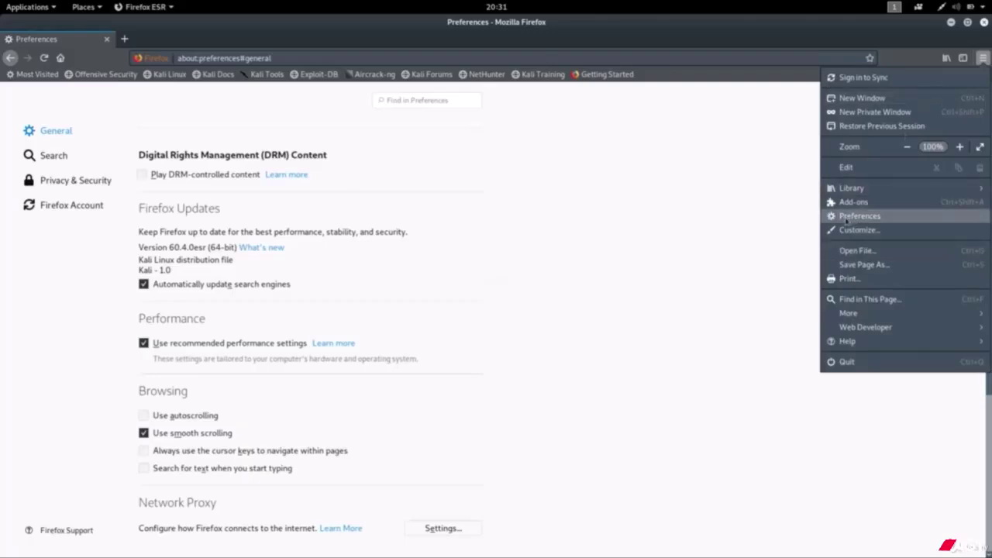
pyautogui.click(595, 193)
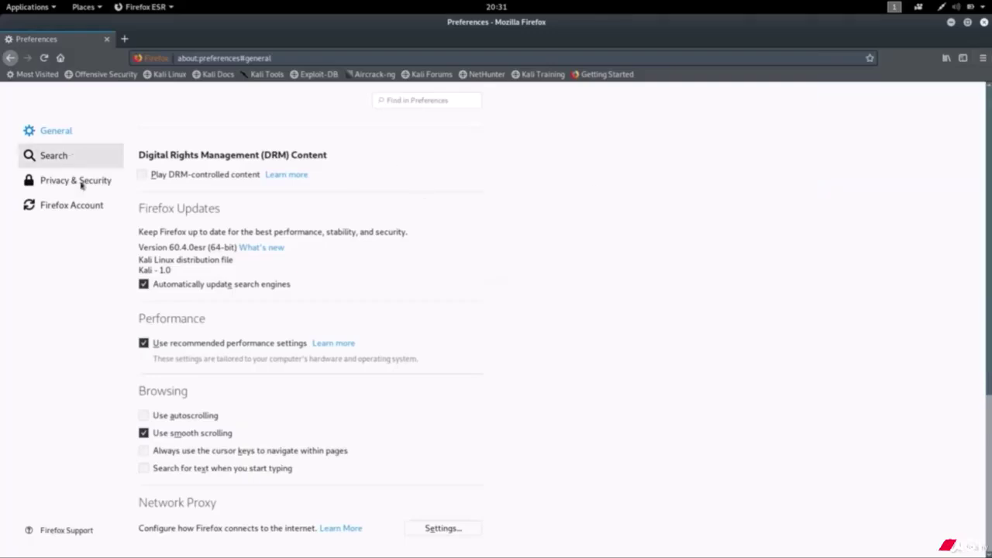
pyautogui.scroll(1, 264, 303)
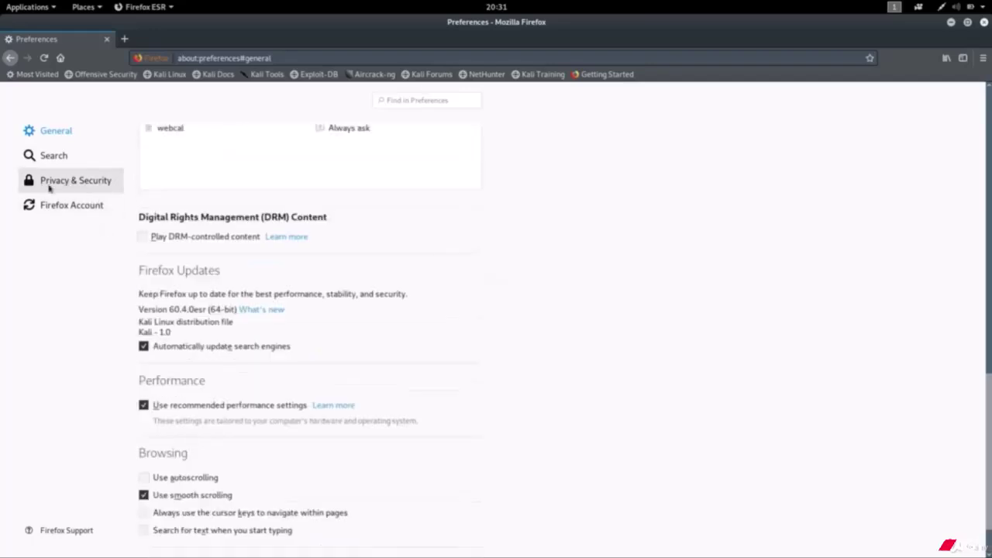
pyautogui.click(78, 186)
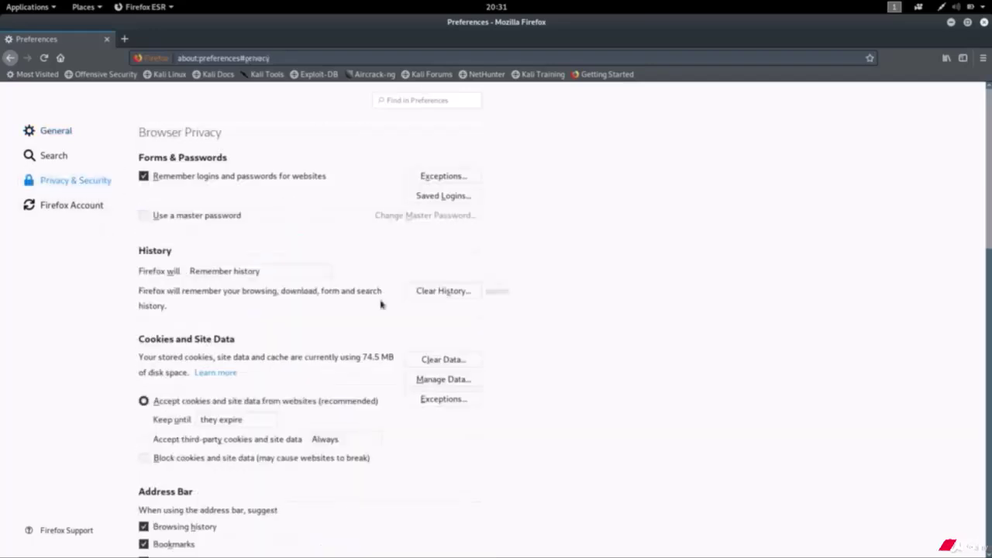
pyautogui.scroll(-10, 352, 310)
pyautogui.scroll(-5, 329, 319)
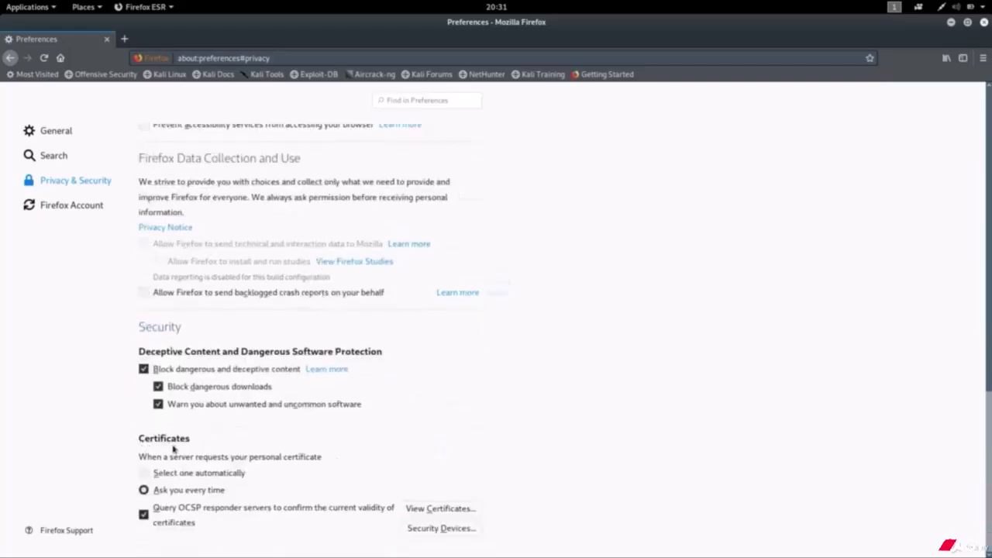
pyautogui.click(440, 509)
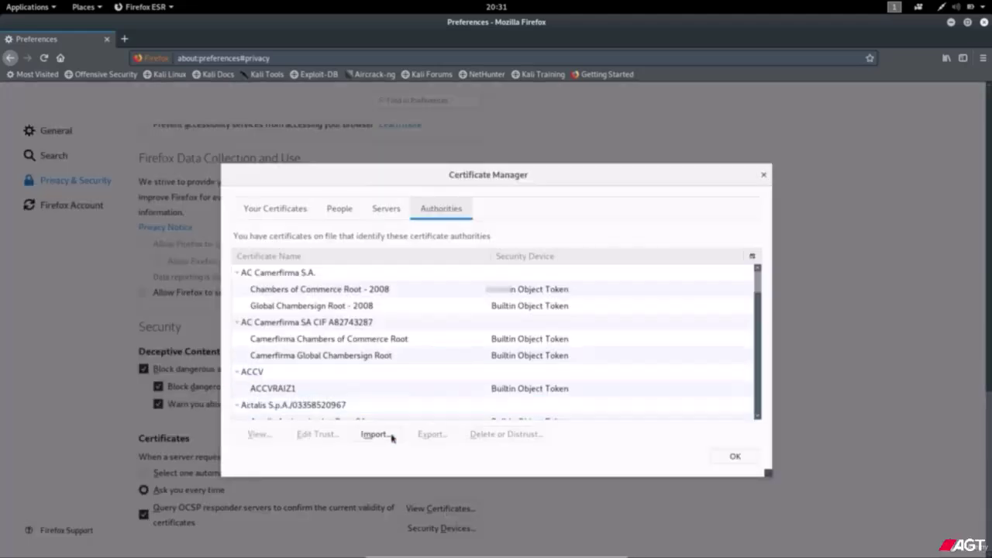
# Import owasp_zap_root_ca.cer from the Desktop as an authority trusted for websites and email users, and locate it in the certificate list
pyautogui.click(379, 437)
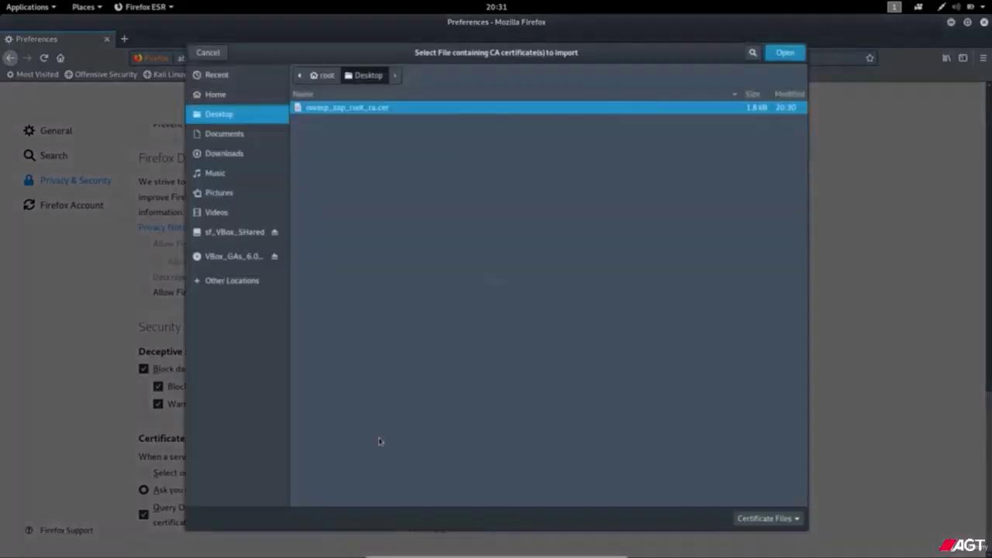
pyautogui.doubleClick(355, 108)
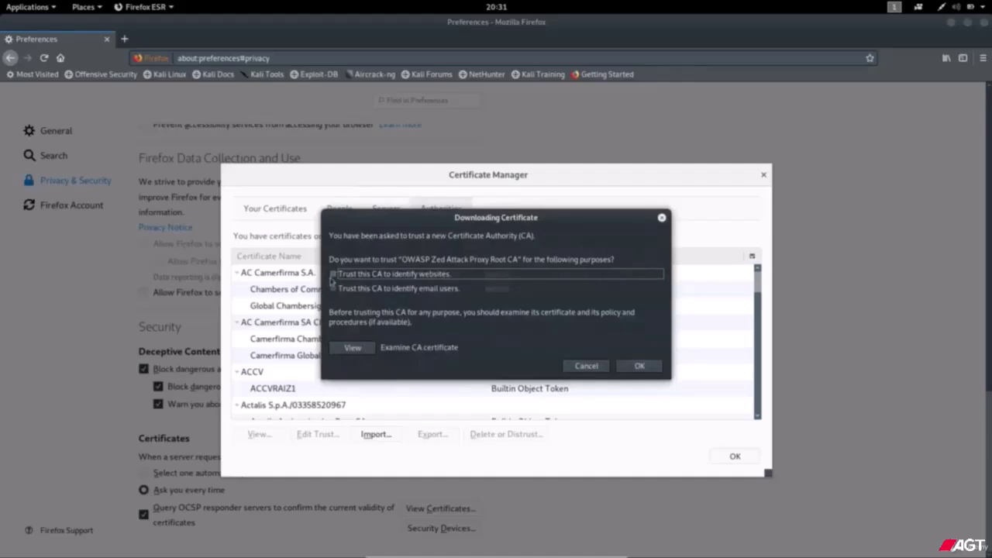
pyautogui.click(333, 276)
pyautogui.click(334, 289)
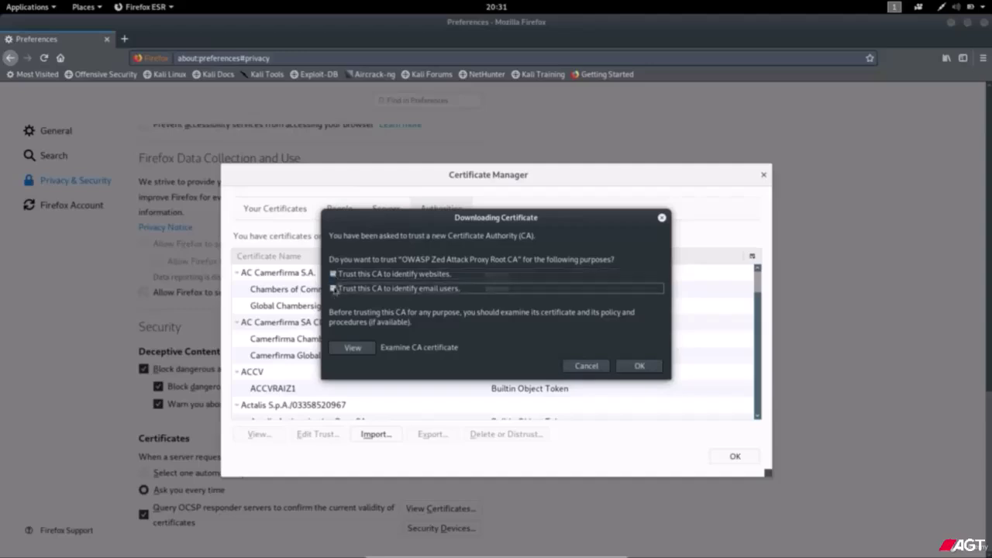
pyautogui.click(638, 366)
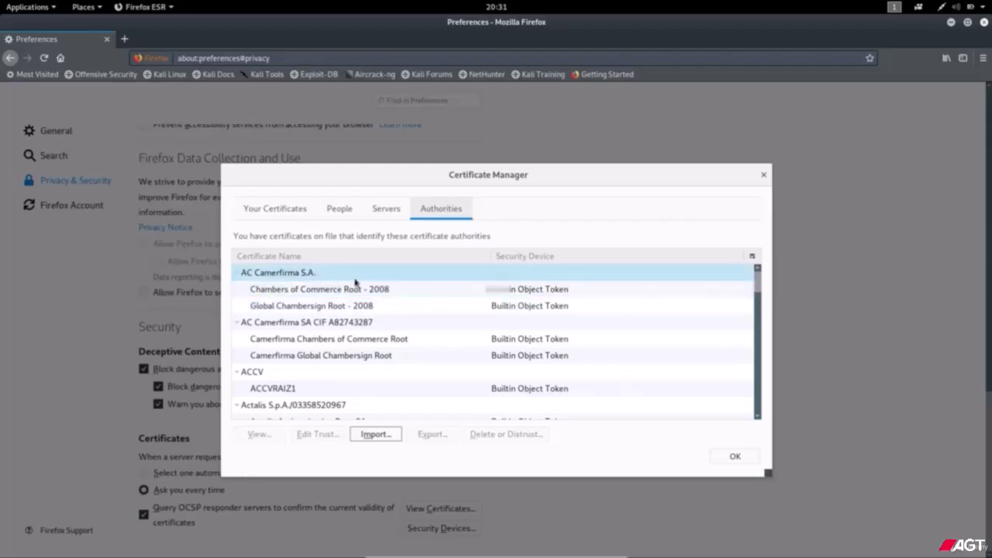
pyautogui.scroll(-15, 342, 335)
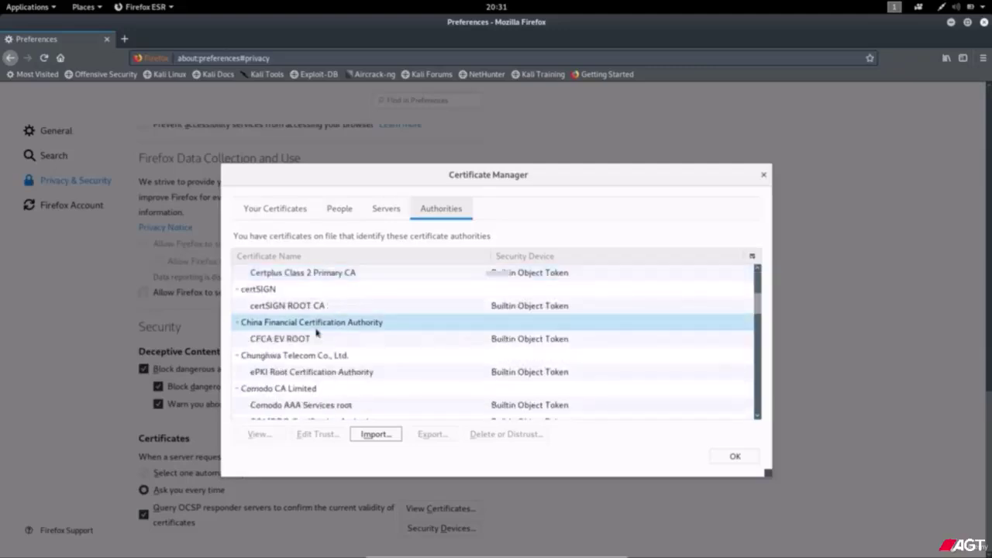
pyautogui.scroll(-15, 316, 332)
pyautogui.scroll(-15, 284, 326)
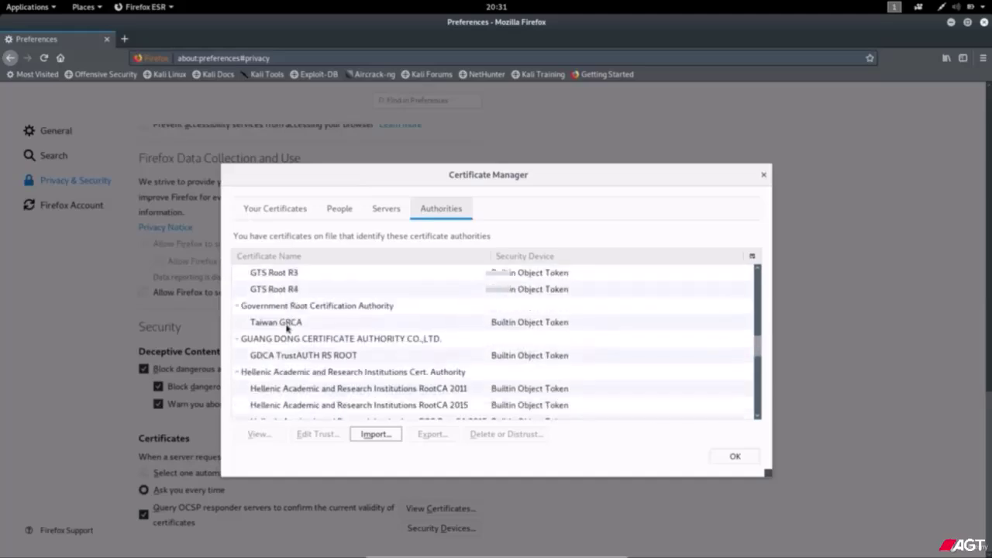
pyautogui.scroll(-15, 286, 328)
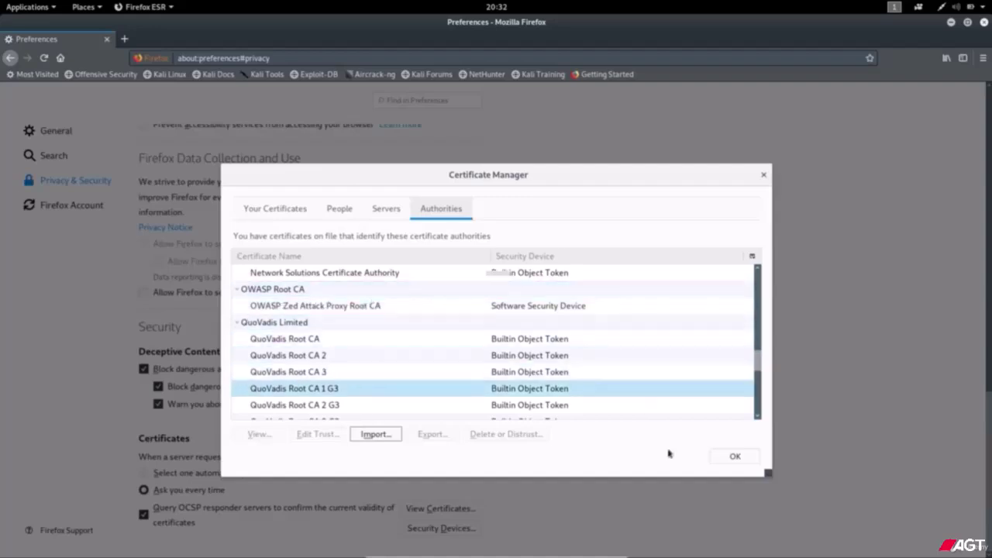
# Close the Certificate Manager and open the network proxy connection settings from the General preferences
pyautogui.click(733, 457)
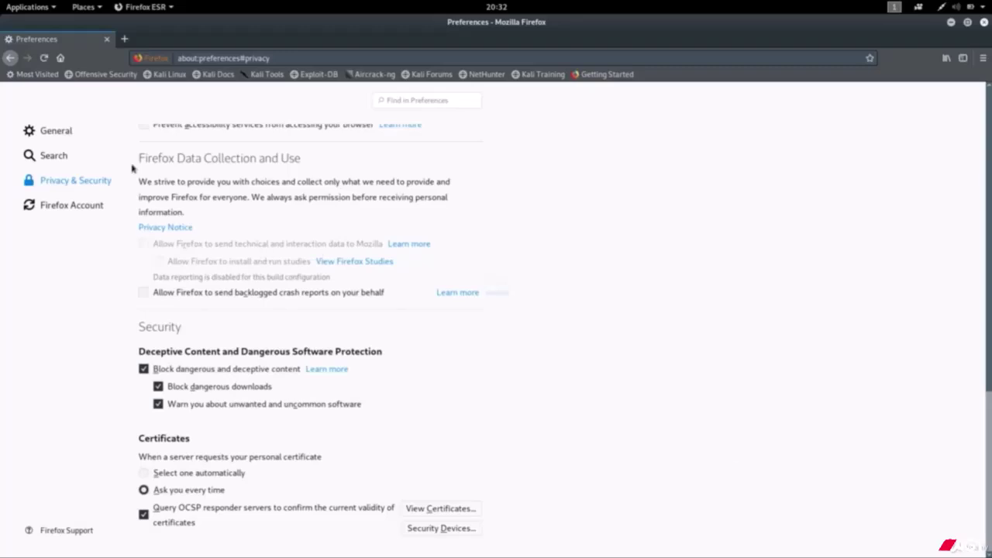
pyautogui.click(57, 139)
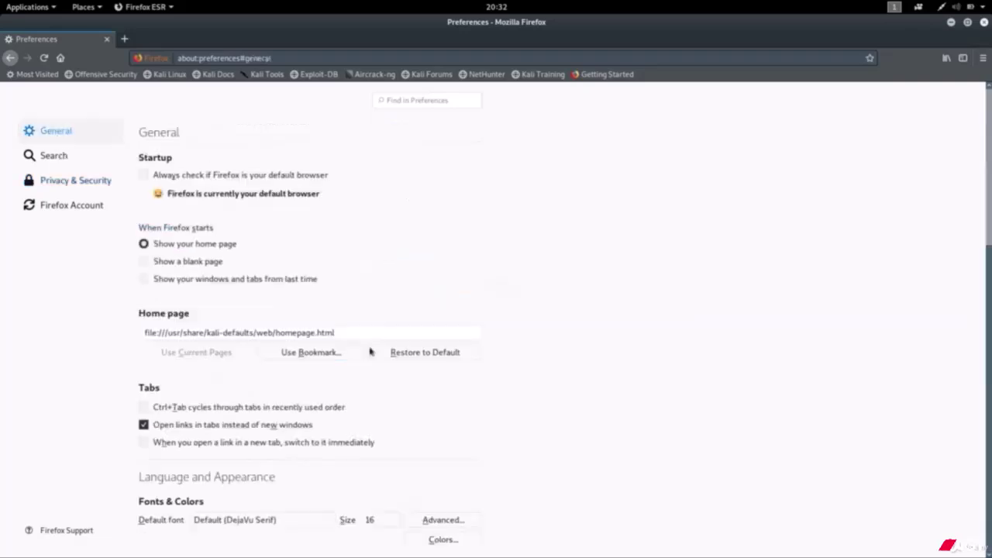
pyautogui.scroll(-5, 411, 345)
pyautogui.scroll(-10, 411, 345)
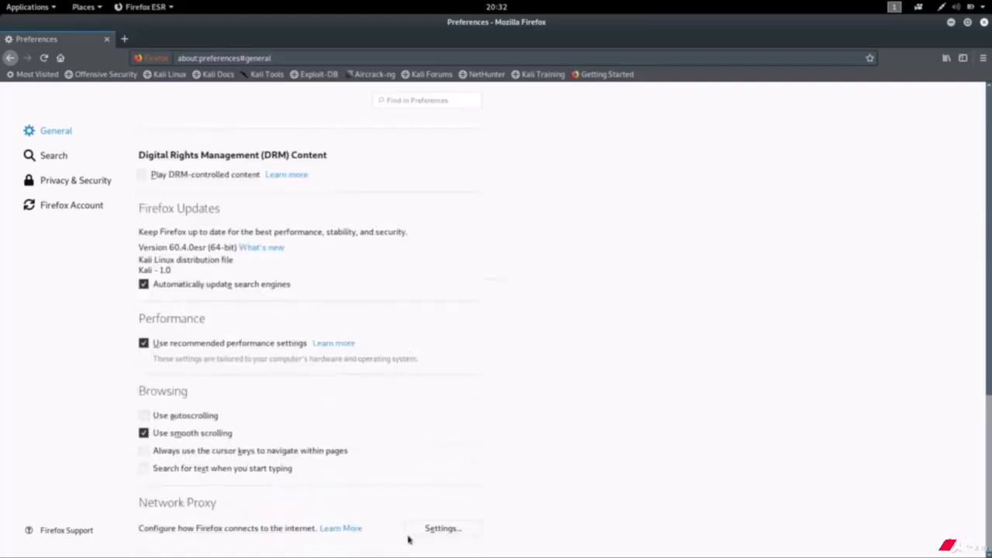
pyautogui.click(440, 530)
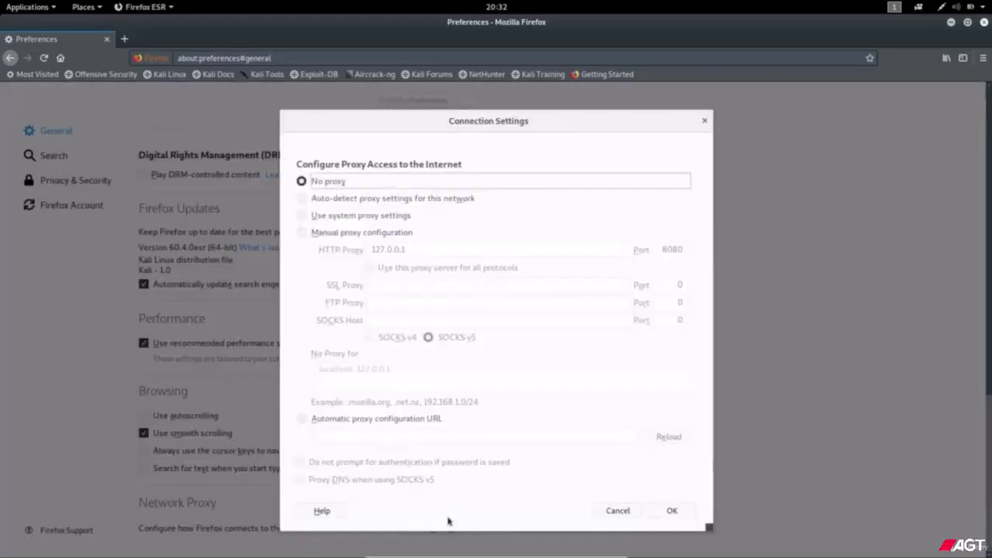
# Enable manual proxy configuration with 127.0.0.1 port 8080 for all protocols, save it, and recheck the saved connection settings
pyautogui.click(302, 234)
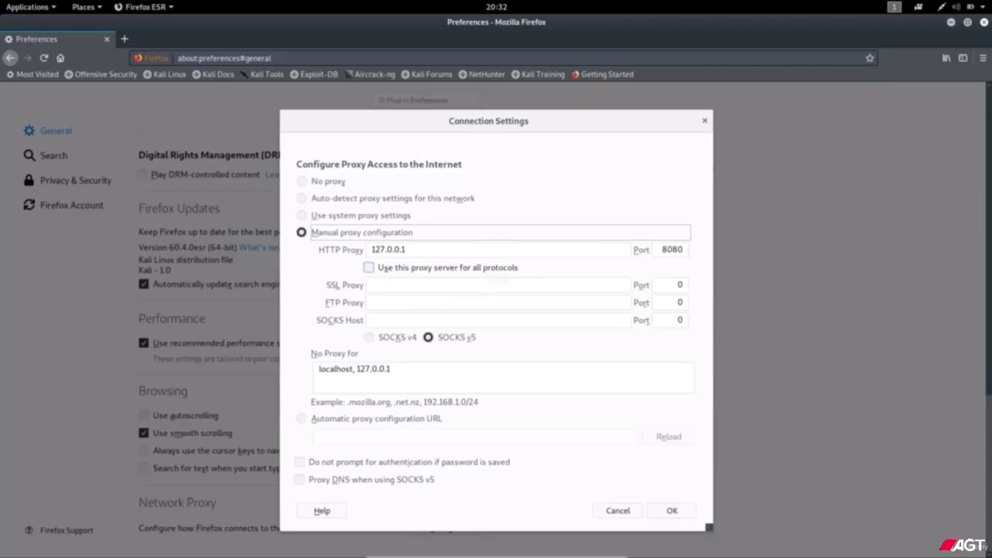
pyautogui.click(369, 268)
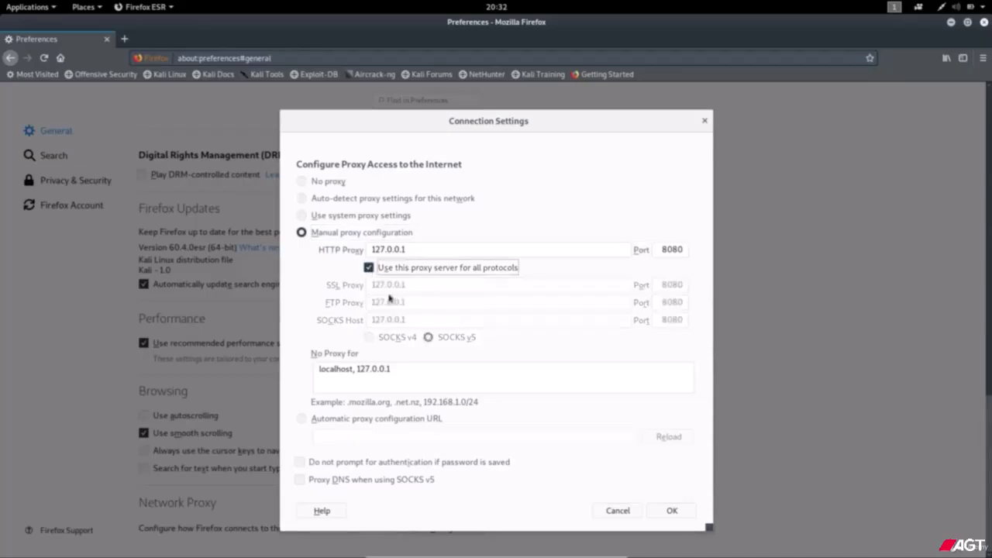
pyautogui.click(671, 511)
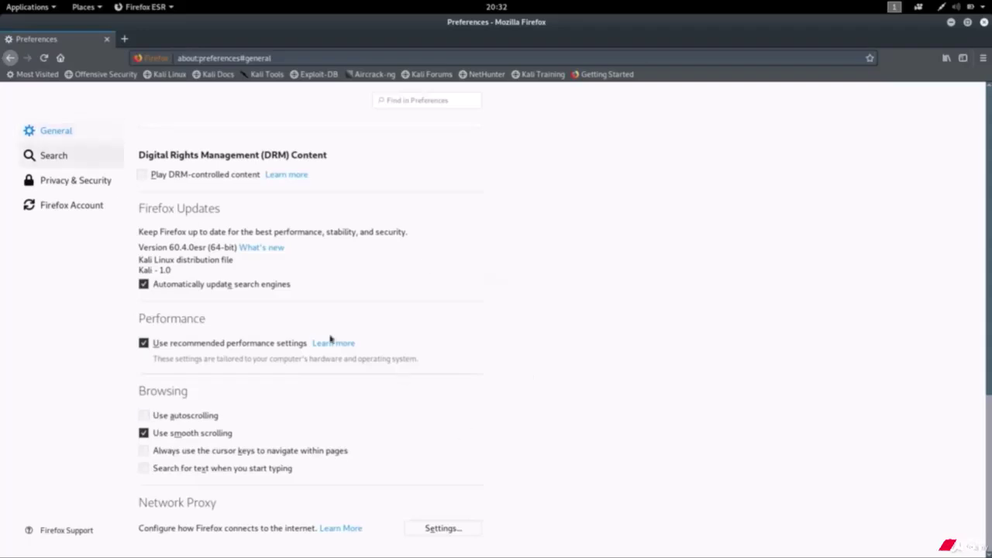
pyautogui.click(447, 530)
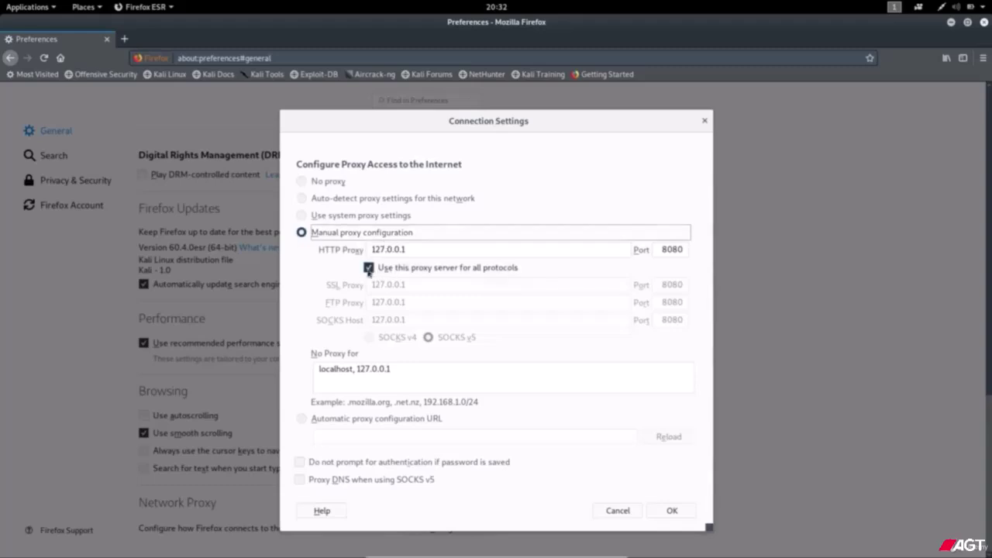
pyautogui.click(682, 511)
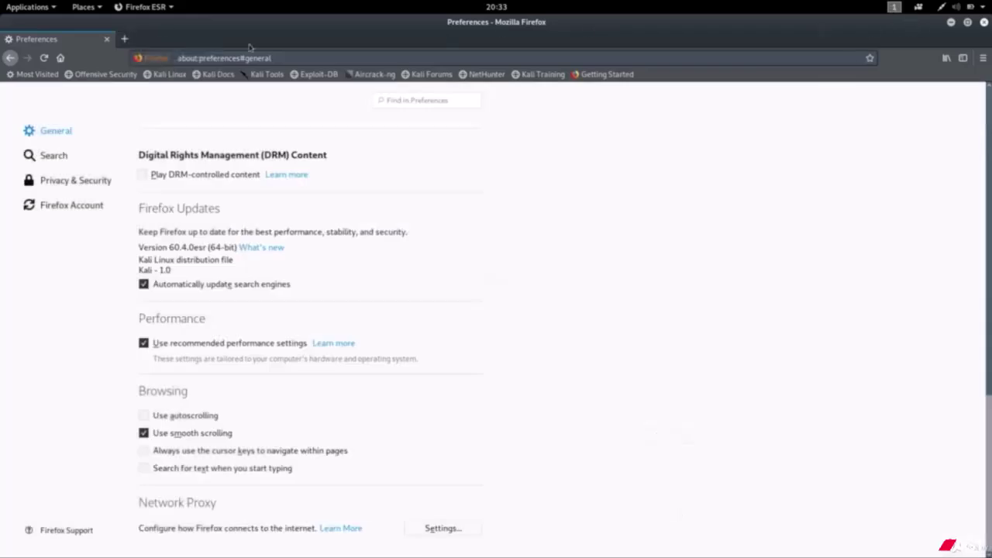
# Switch to OWASP ZAP and try turning the break on all requests and responses on and off
pyautogui.click(950, 23)
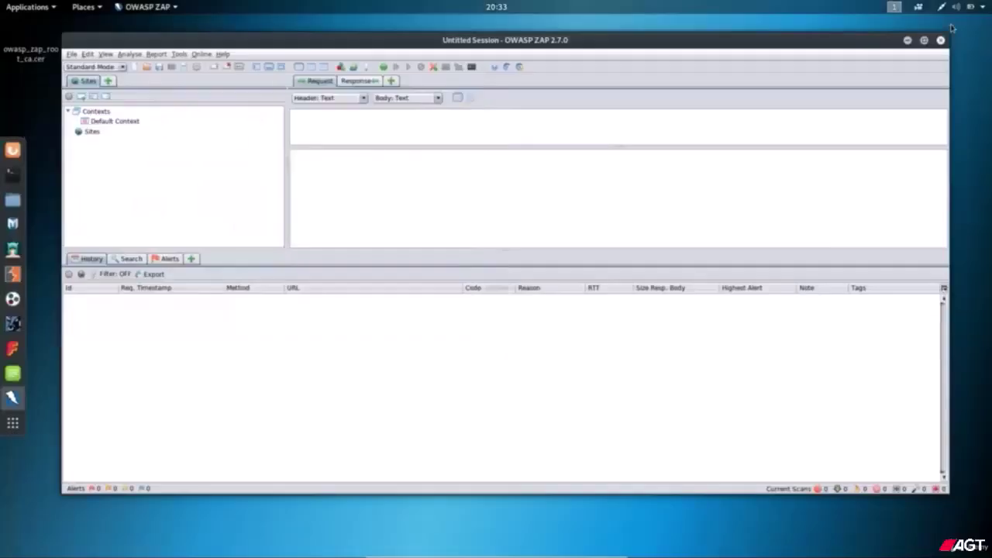
pyautogui.click(383, 67)
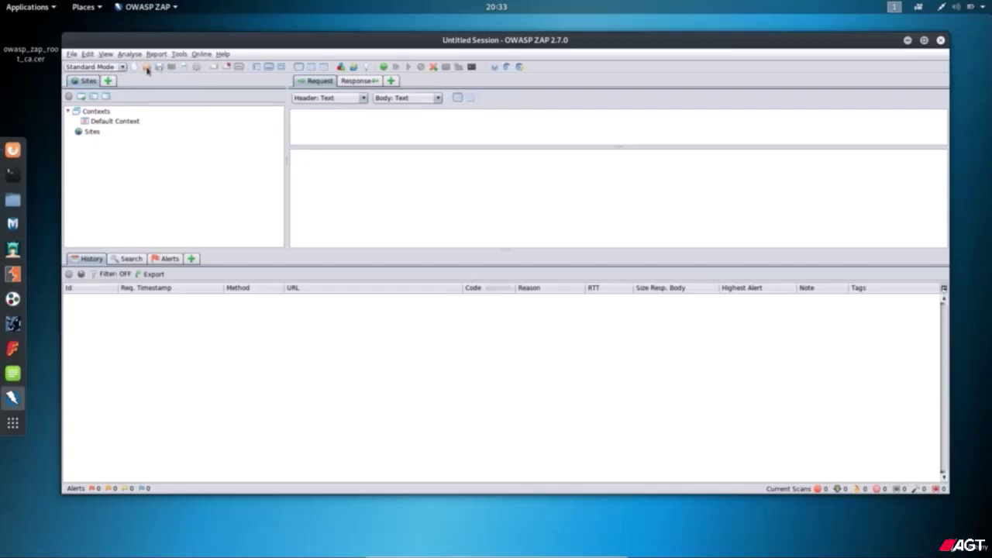
pyautogui.click(383, 67)
pyautogui.click(383, 68)
pyautogui.click(384, 68)
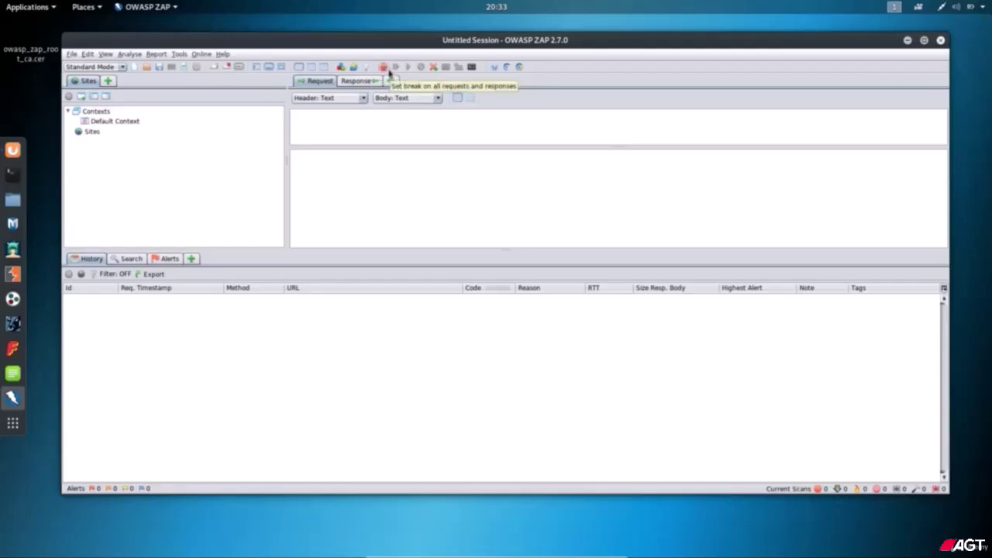
pyautogui.click(384, 69)
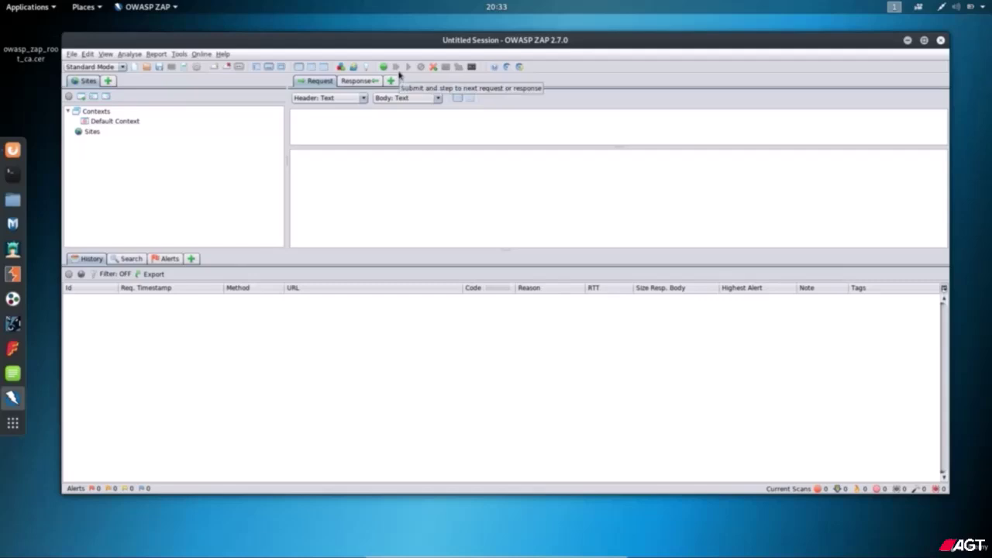
pyautogui.click(382, 69)
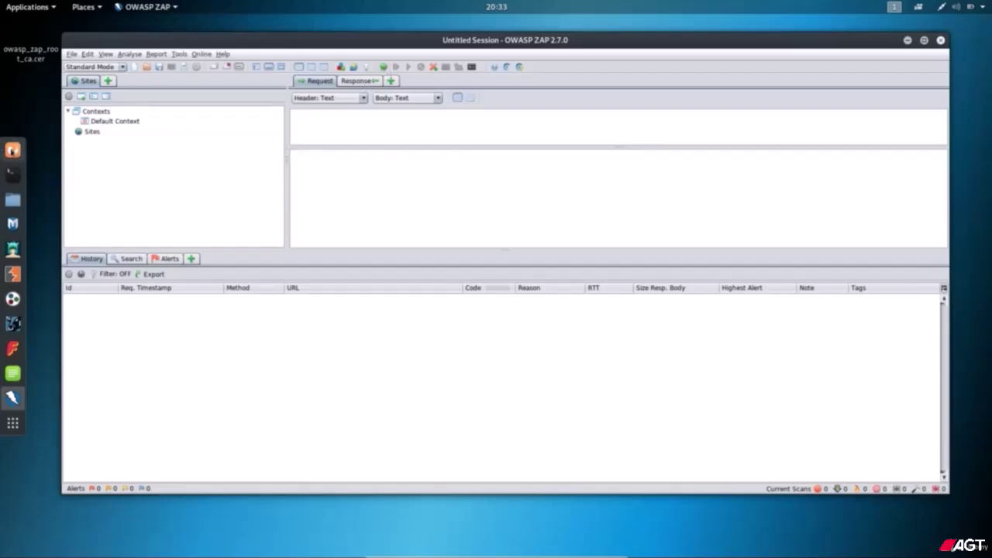
# Switch to Firefox and open testphp.vulnweb.com in a new tab
pyautogui.click(12, 150)
pyautogui.click(124, 39)
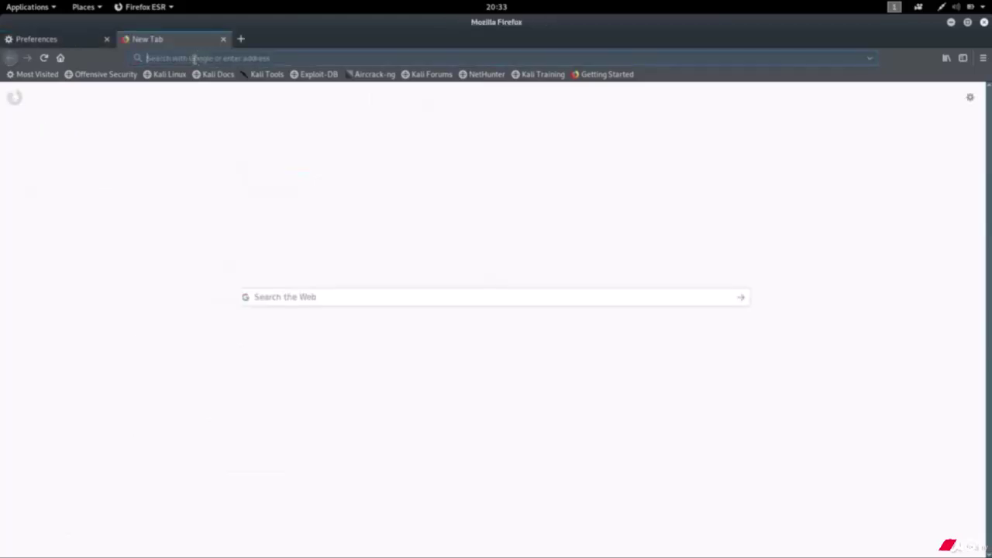
pyautogui.write('testphp.vulnweb.com/')
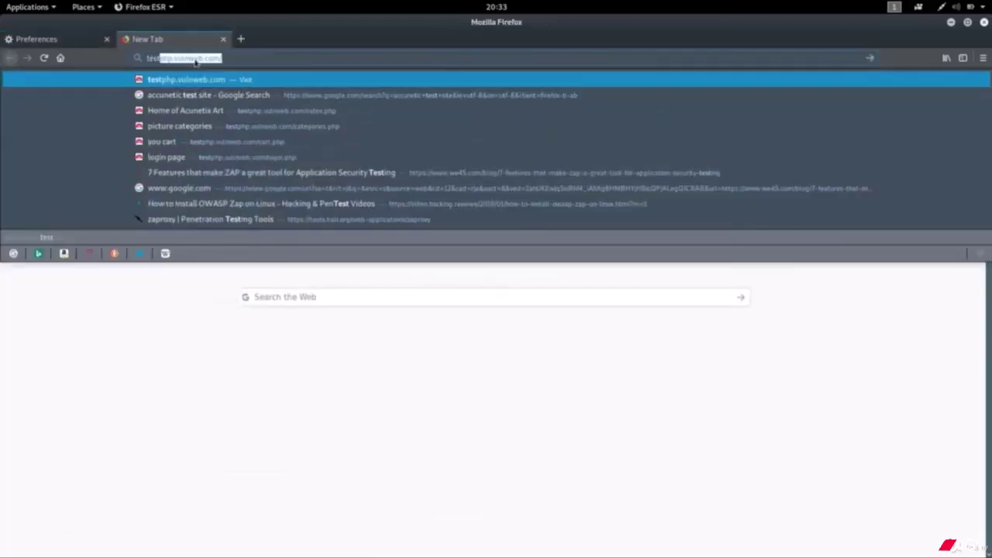
pyautogui.click(193, 81)
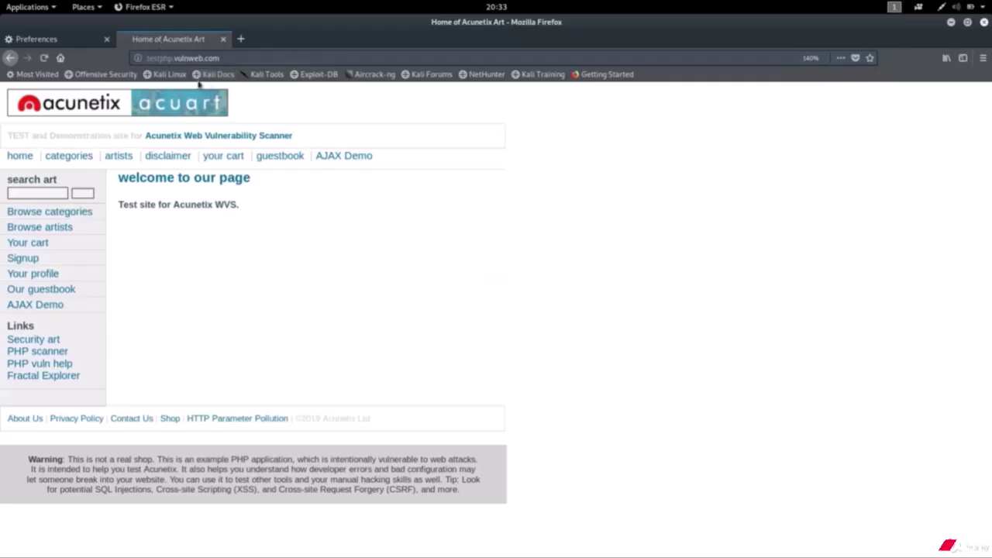
pyautogui.click(951, 24)
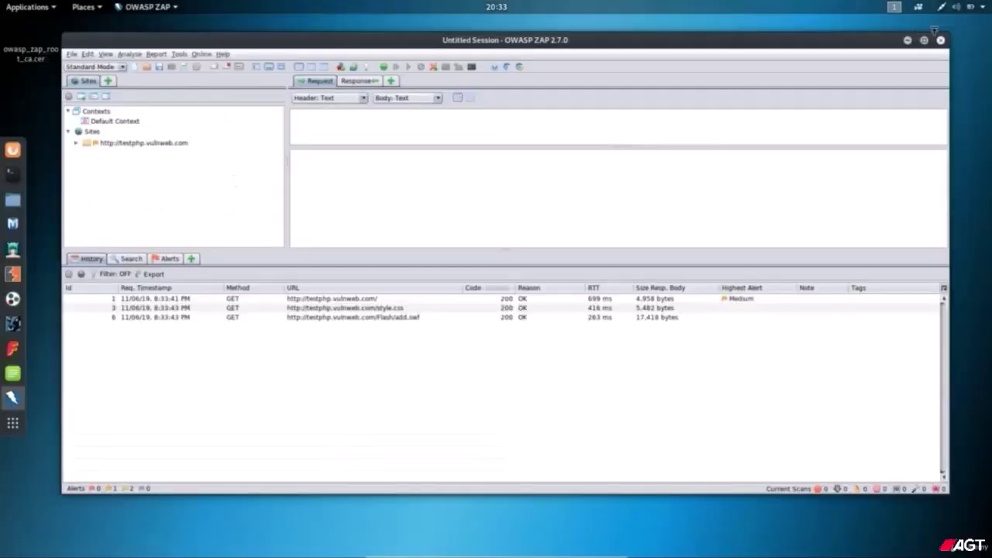
pyautogui.doubleClick(93, 143)
pyautogui.click(79, 145)
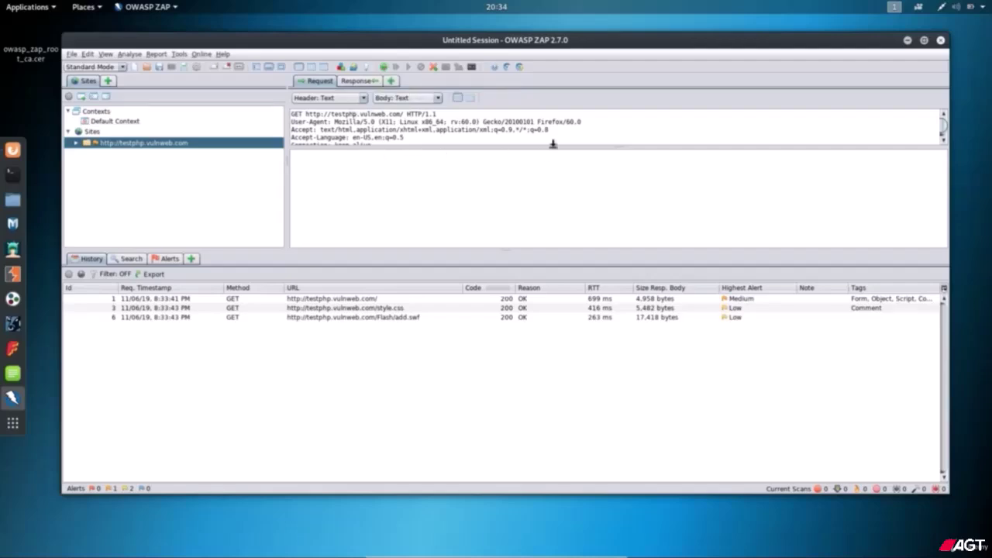
pyautogui.moveTo(553, 144); pyautogui.dragTo(554, 161)
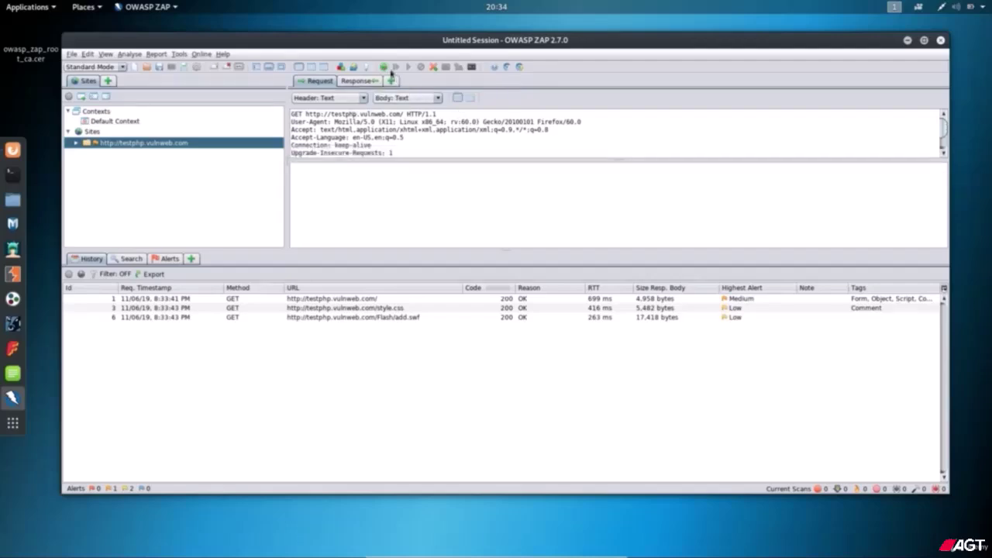
# Set a break on all requests and responses
pyautogui.click(384, 69)
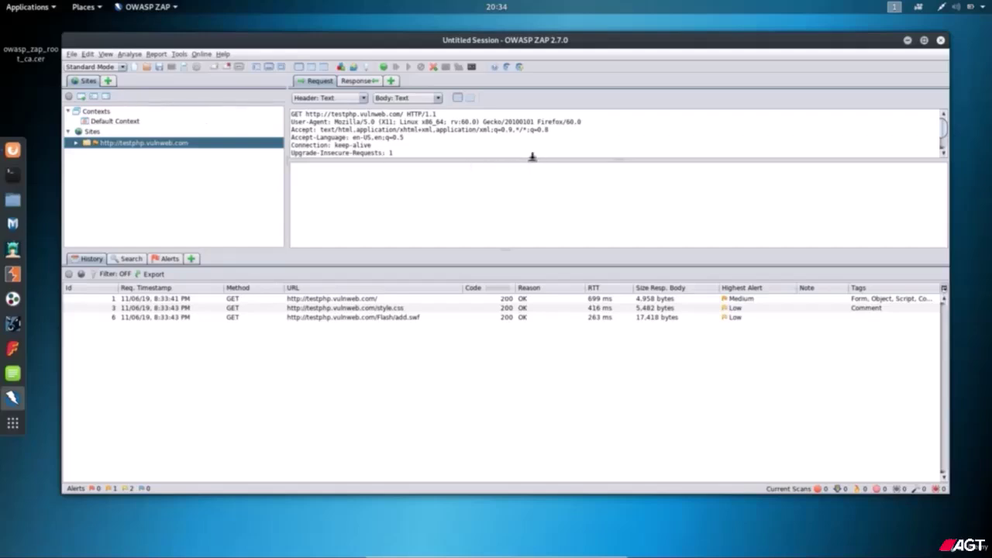
pyautogui.click(383, 69)
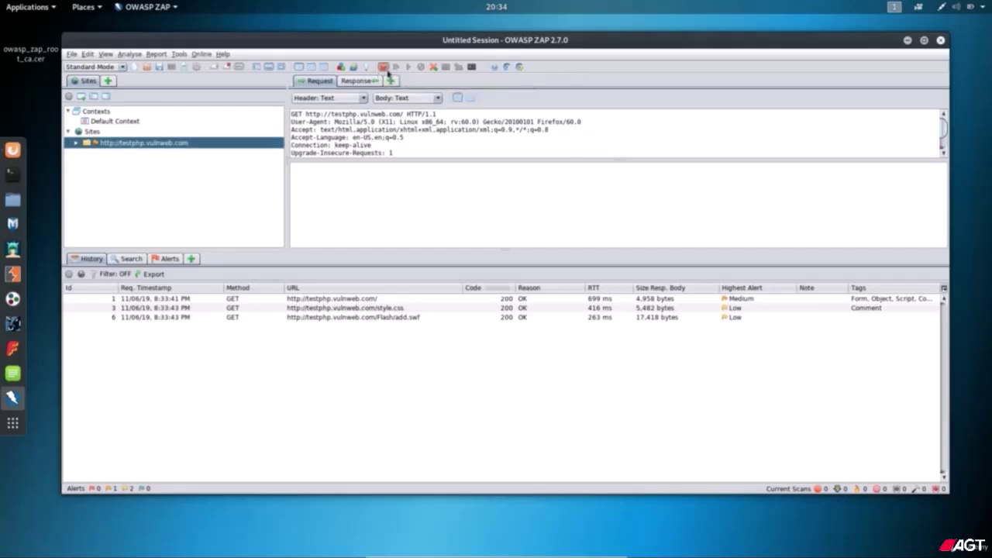
pyautogui.click(384, 69)
# Switch to Firefox and submit an art search for "hello" on the Acunetix test site
pyautogui.click(13, 149)
pyautogui.click(13, 150)
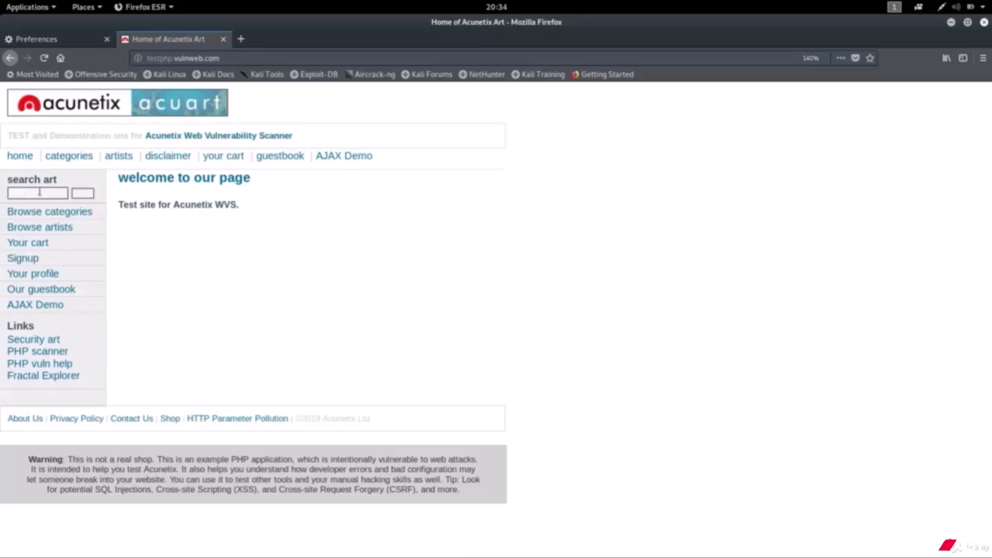
pyautogui.click(39, 191)
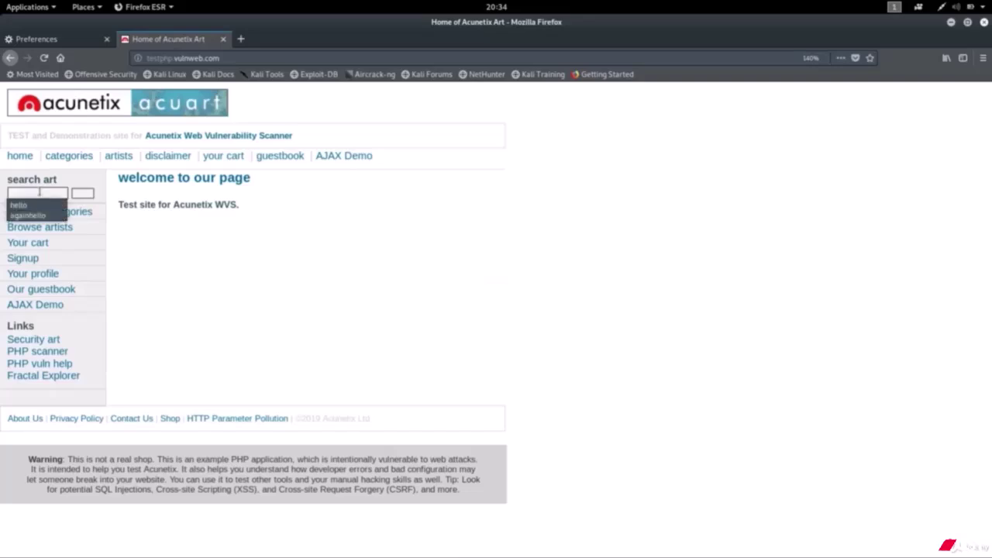
pyautogui.click(38, 191)
pyautogui.click(39, 191)
pyautogui.press('Down')
pyautogui.click(31, 194)
pyautogui.moveTo(31, 193); pyautogui.dragTo(7, 196)
pyautogui.click(86, 196)
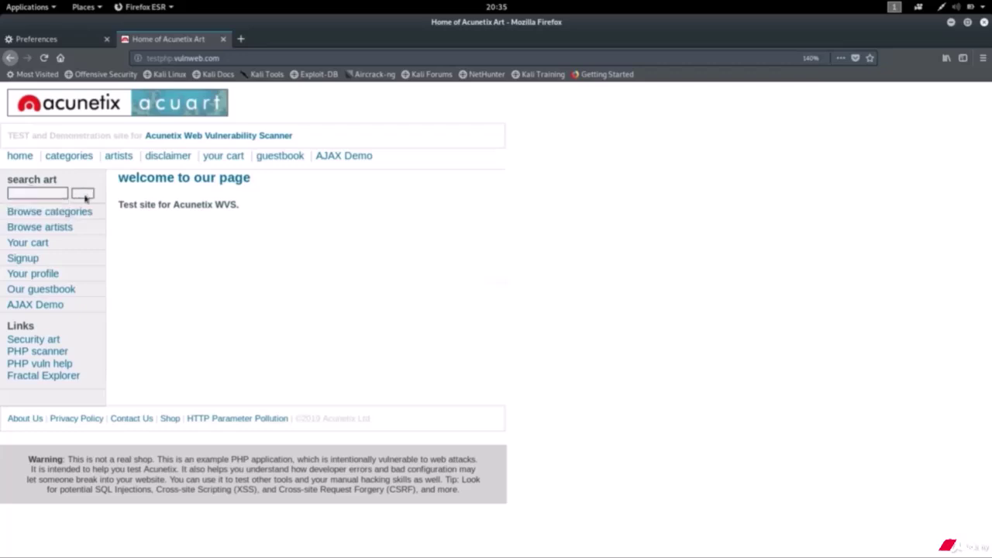
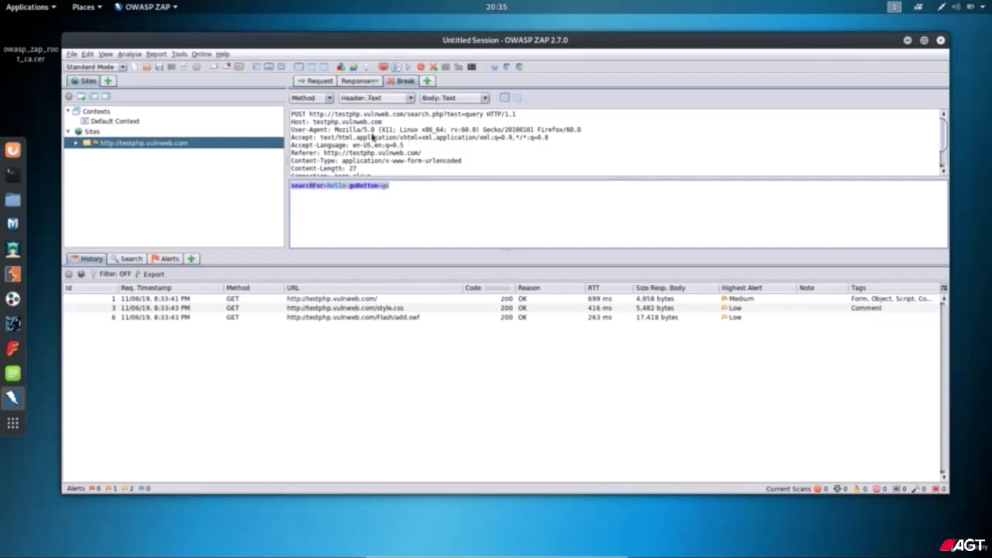
# Examine the intercepted search request in OWASP ZAP, including its POST method and body parameters, in split and combined display
pyautogui.click(388, 188)
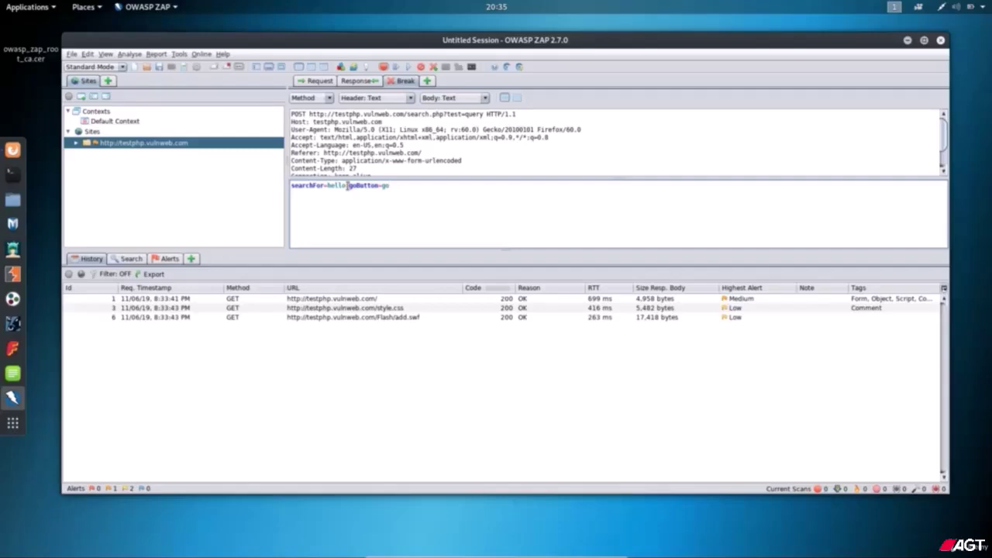
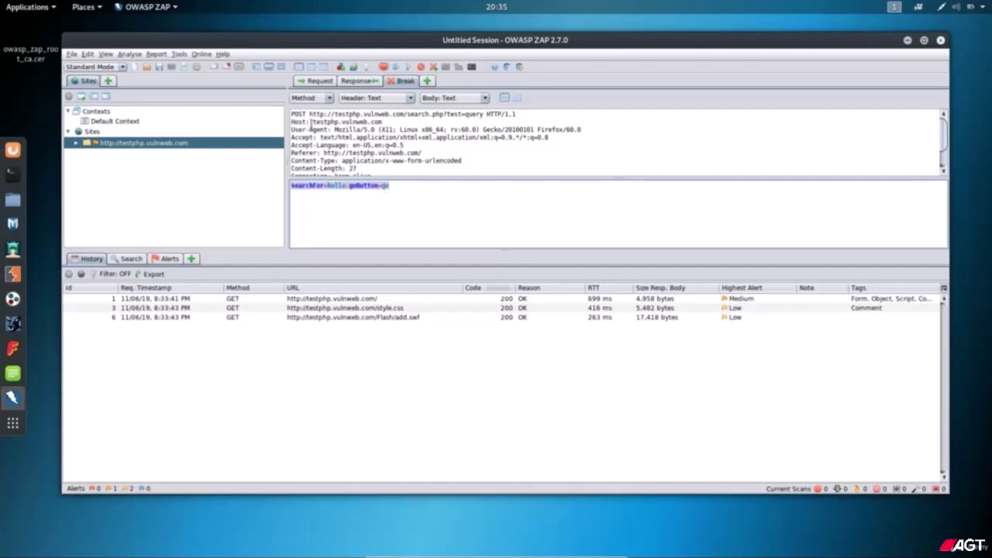
pyautogui.moveTo(308, 114); pyautogui.dragTo(290, 115)
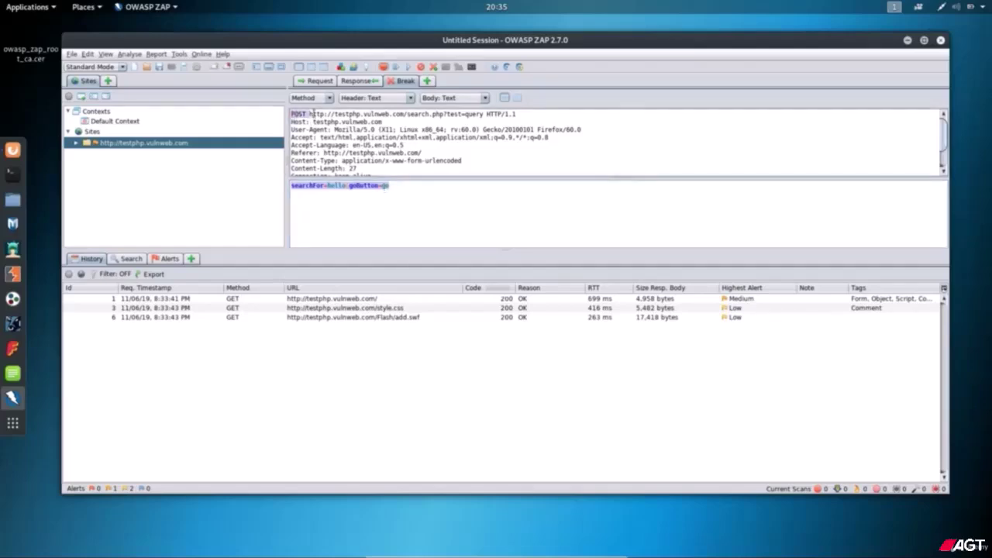
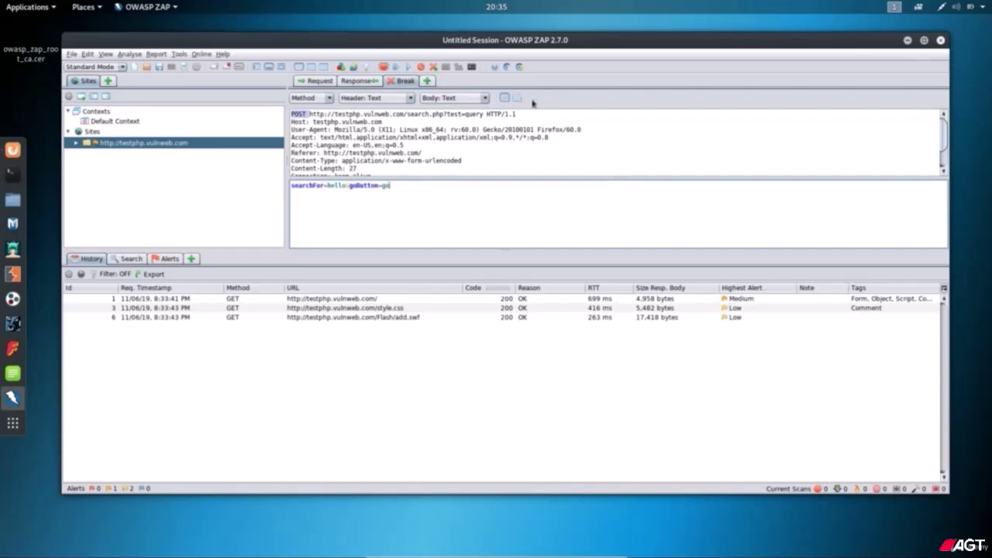
pyautogui.click(374, 201)
pyautogui.click(518, 99)
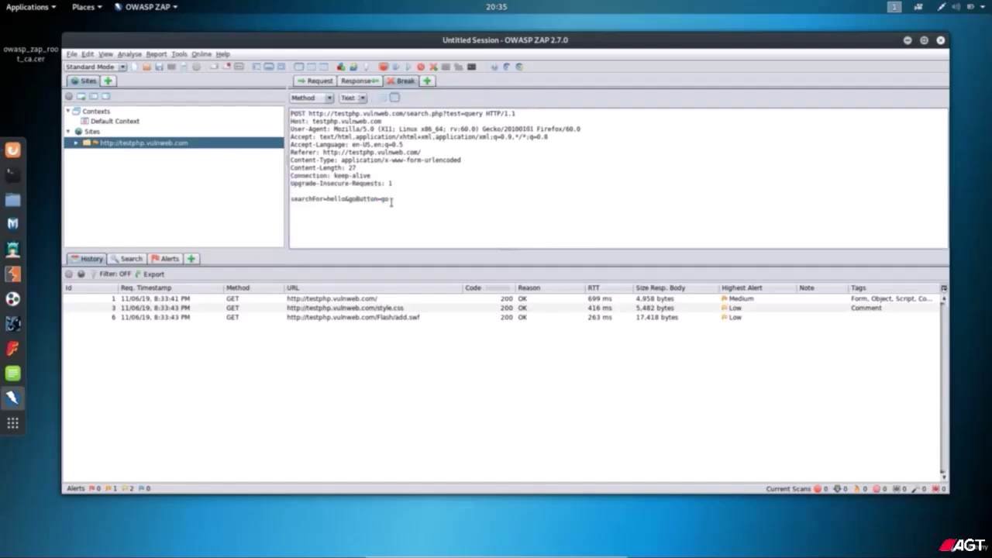
pyautogui.moveTo(375, 195); pyautogui.dragTo(396, 108)
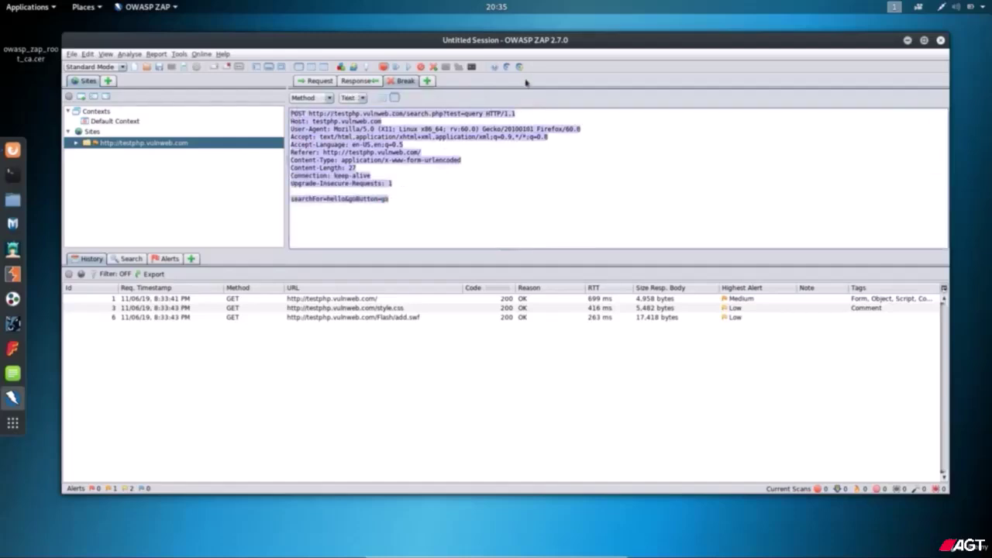
# Return to the split header and body display and change the intercepted request's searchFor value to hello12345
pyautogui.click(379, 99)
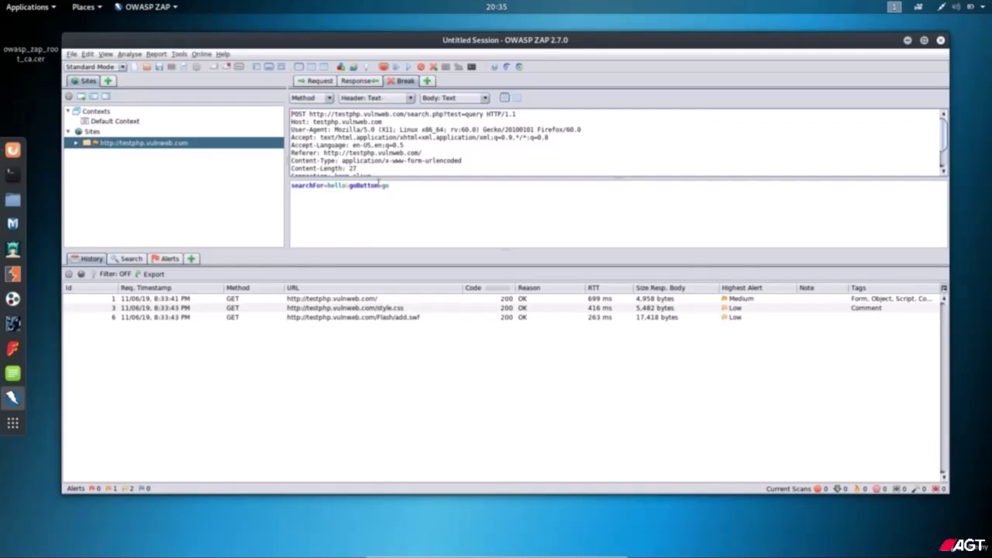
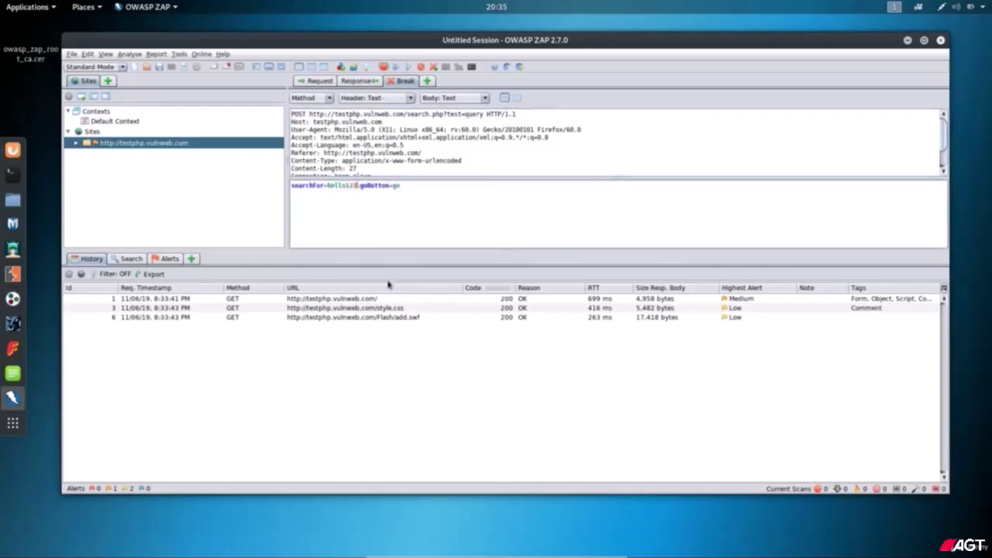
pyautogui.write('45')
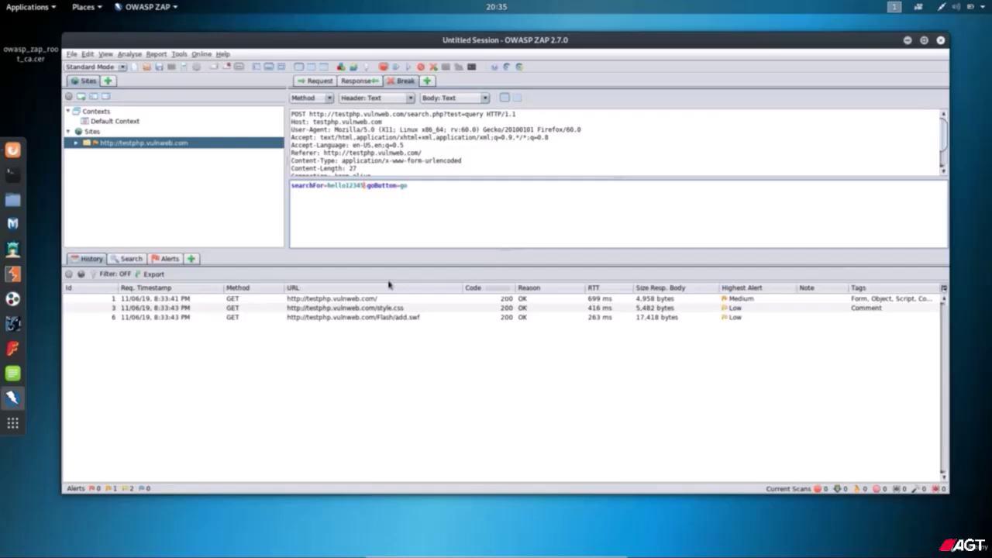
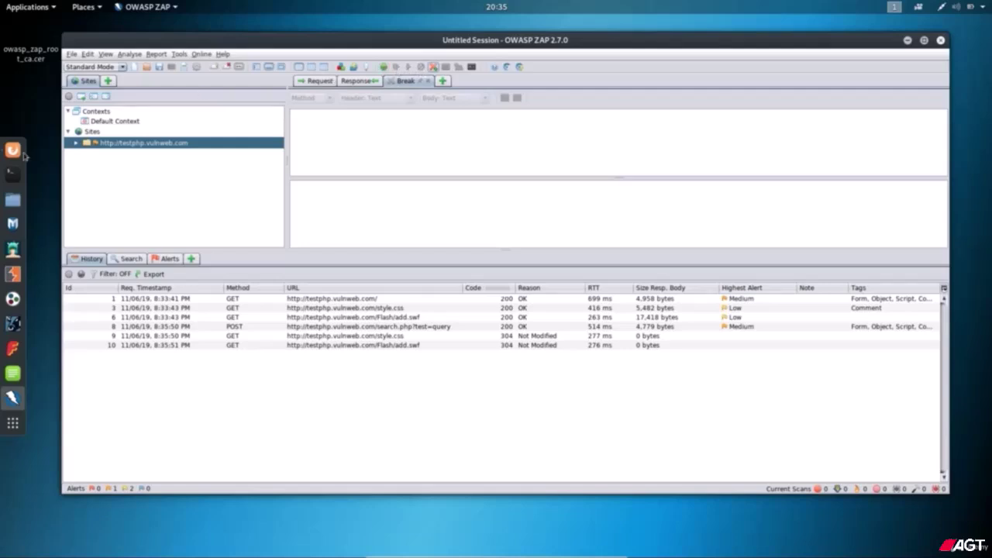
# Switch to Firefox and check the search term displayed on the Acunetix results page
pyautogui.click(13, 151)
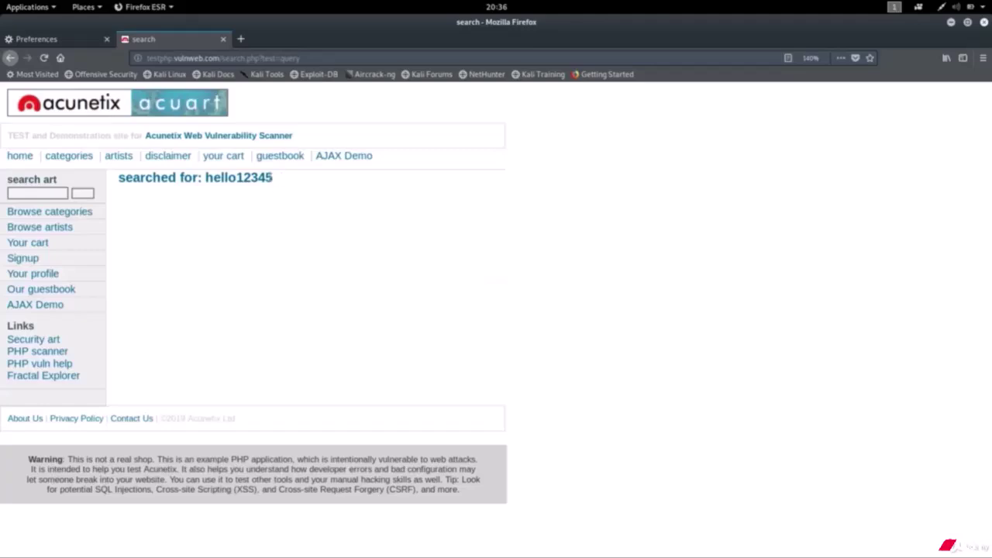
pyautogui.moveTo(207, 180); pyautogui.dragTo(287, 182)
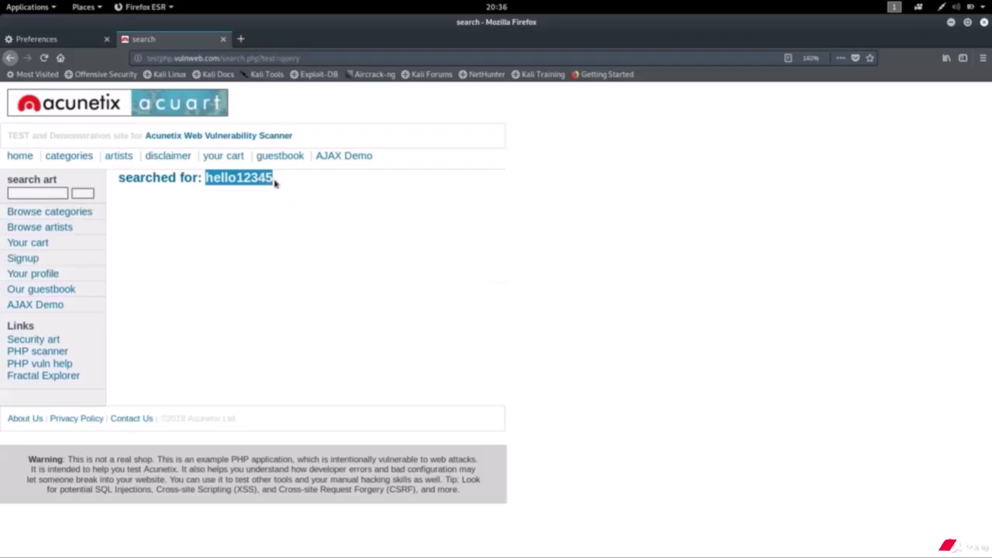
pyautogui.click(223, 200)
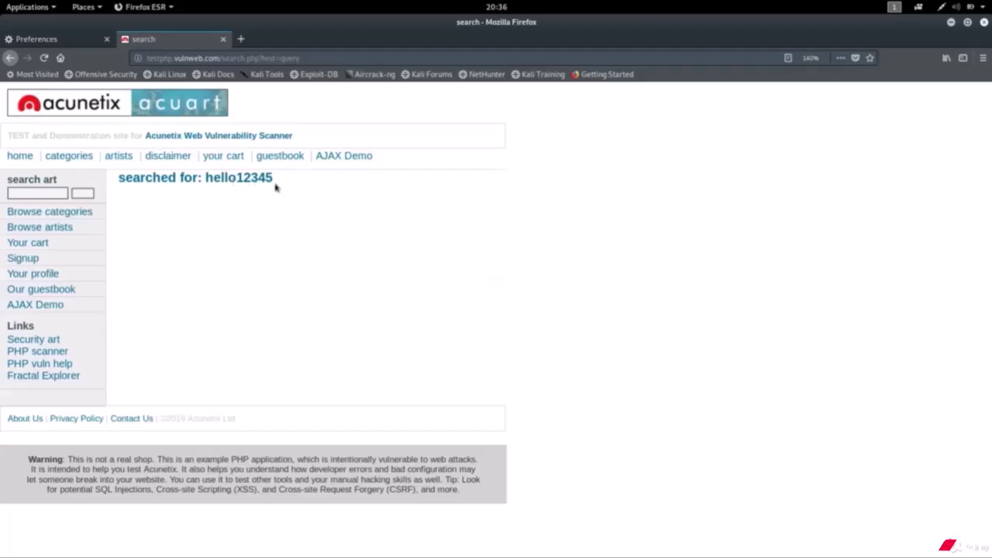
# Remove the search path from the address and load the testphp.vulnweb.com home page
pyautogui.moveTo(222, 59); pyautogui.dragTo(319, 57)
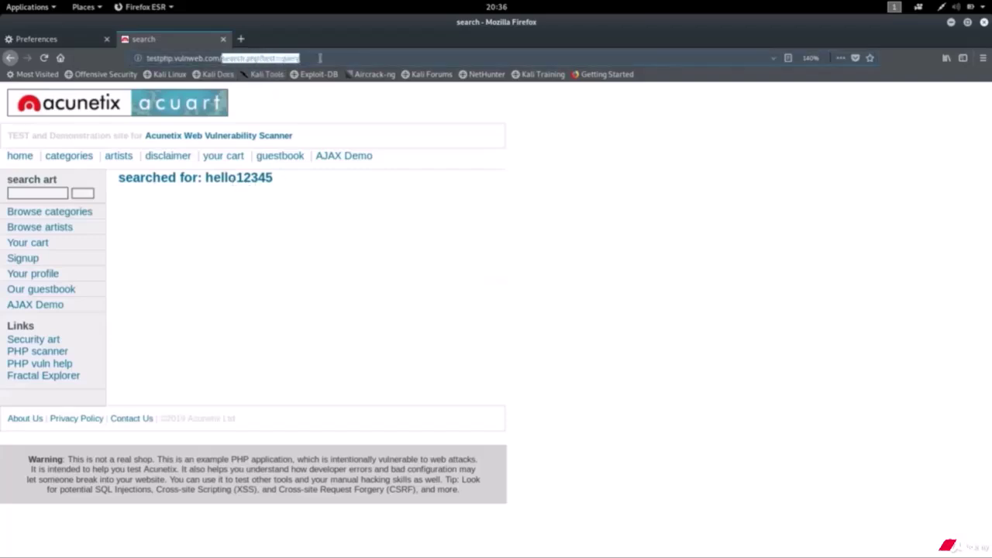
pyautogui.press('BackSpace')
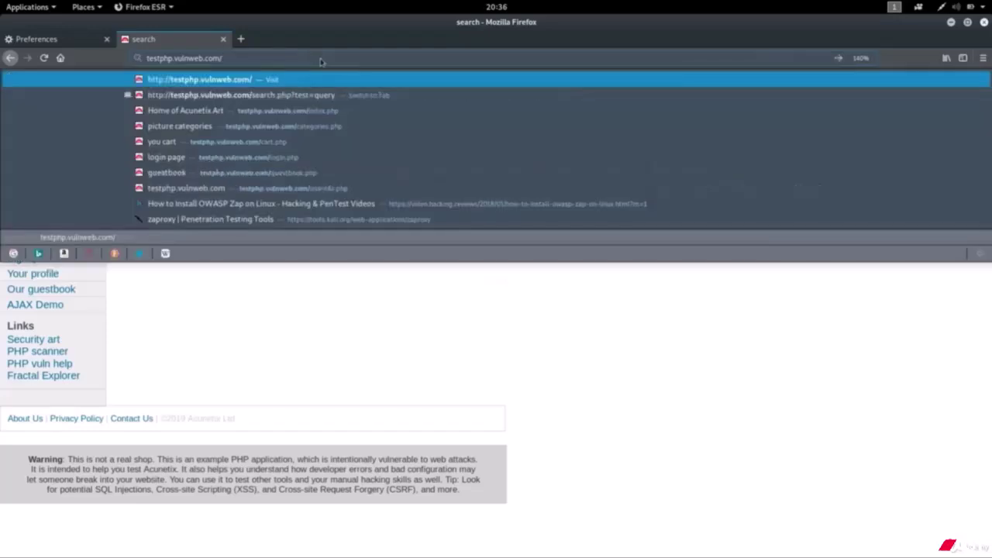
pyautogui.press('Return')
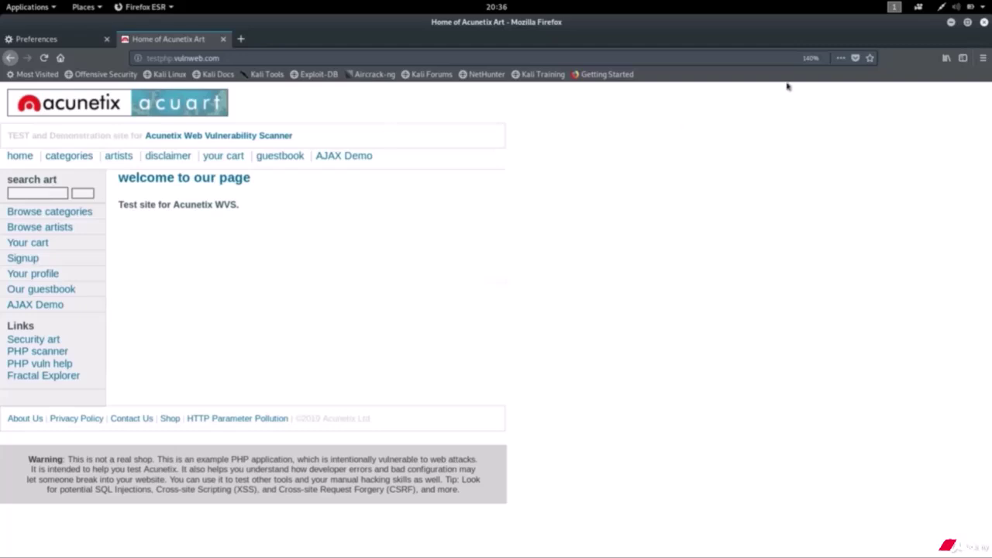
# Return to OWASP ZAP and set the break on all requests and responses again
pyautogui.click(953, 23)
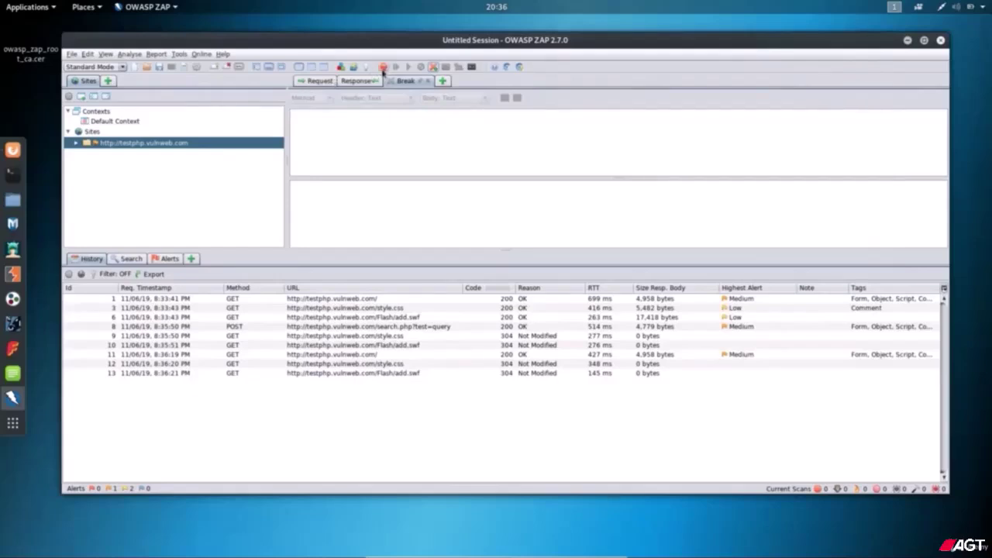
pyautogui.click(383, 68)
pyautogui.click(384, 68)
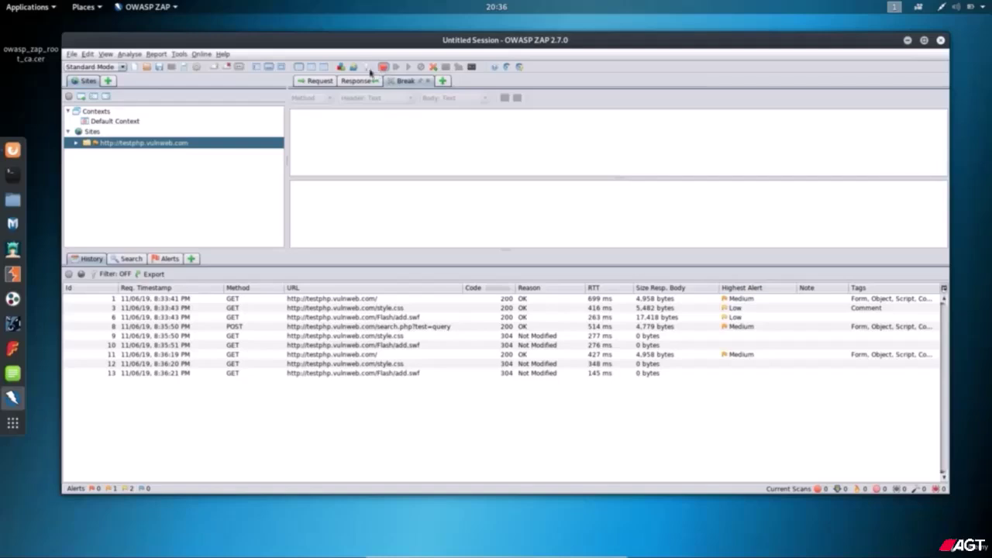
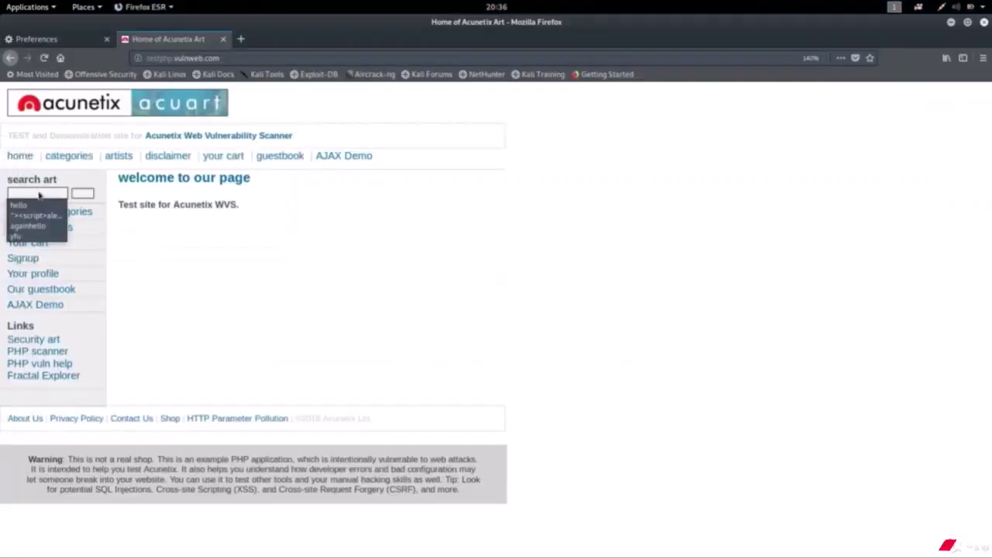
# Release the intercepted Safe Browsing request in OWASP ZAP and re-enable the break on all requests and responses
pyautogui.hotkey('alt', 'Tab')
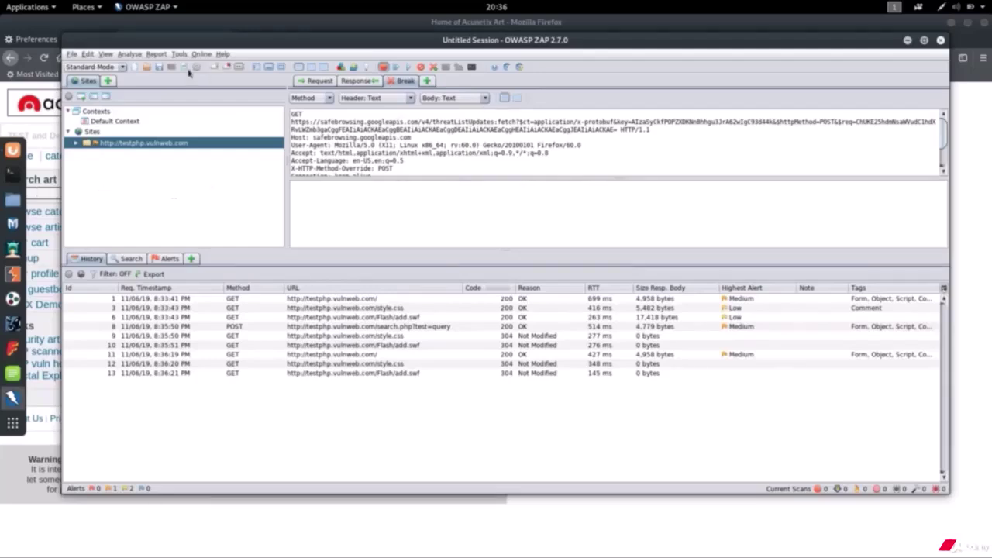
pyautogui.click(407, 68)
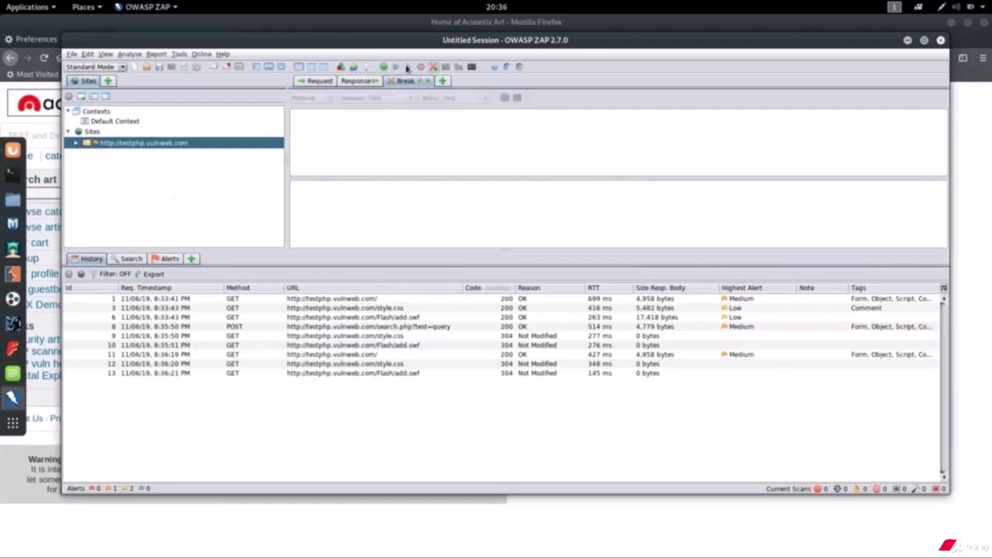
pyautogui.click(382, 66)
# Switch to Firefox and submit an art search for "adasd" on the Acunetix test site
pyautogui.click(907, 40)
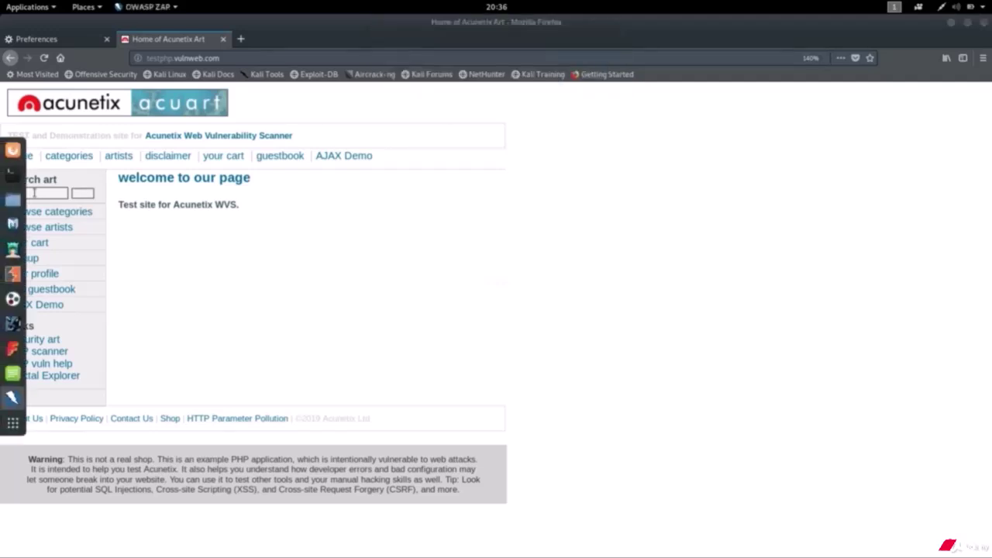
pyautogui.doubleClick(33, 193)
pyautogui.press('BackSpace')
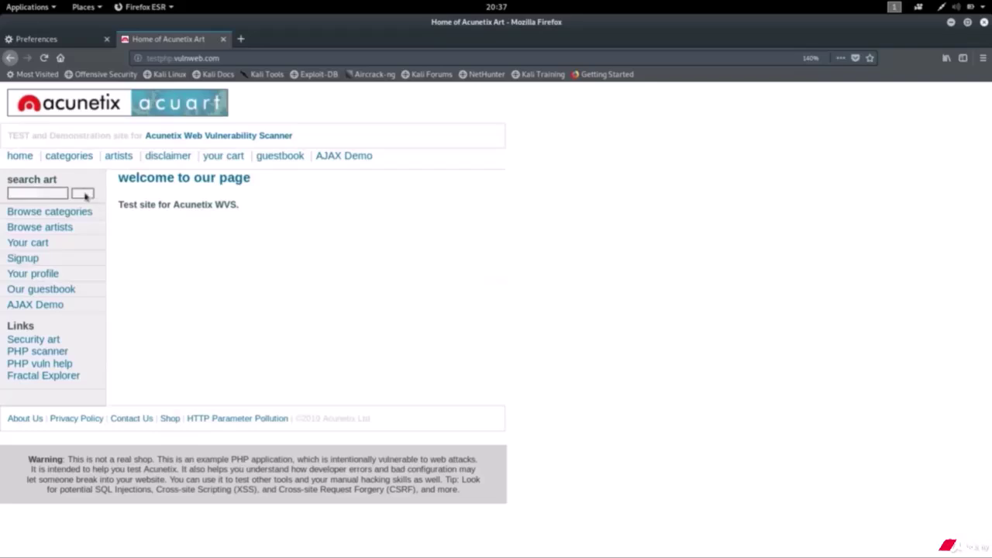
pyautogui.click(84, 193)
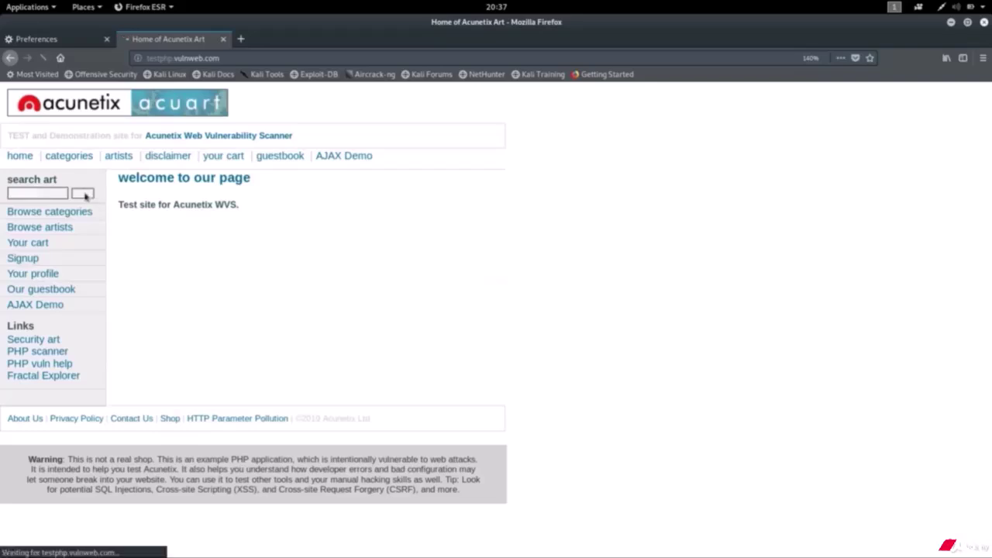
# Return to OWASP ZAP and step through the Safe Browsing response, the search.php POST request and its response
pyautogui.click(951, 22)
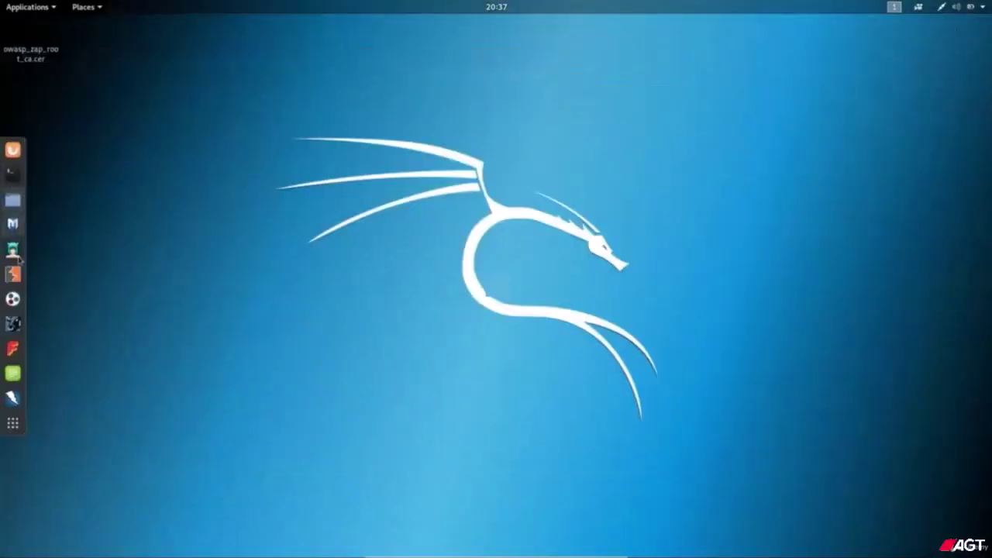
pyautogui.click(12, 398)
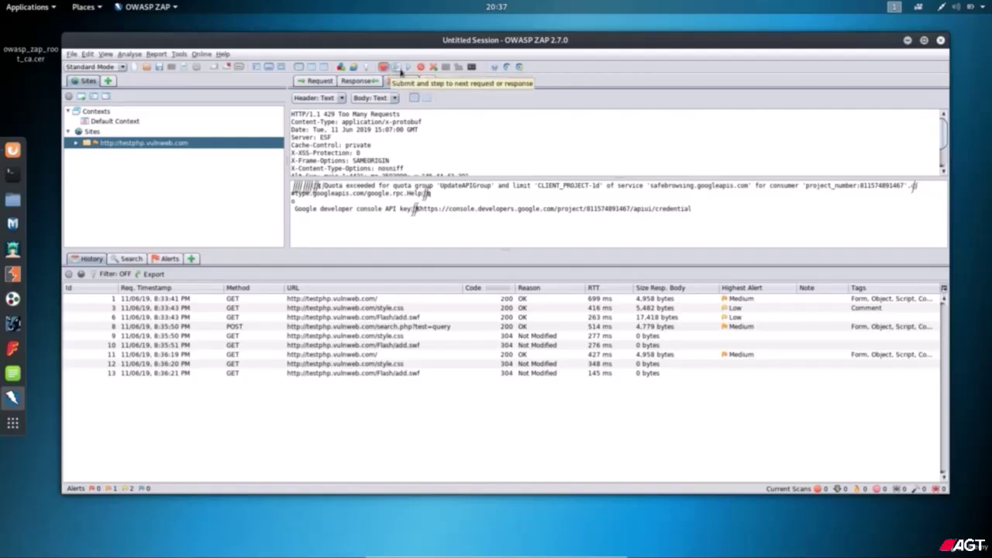
pyautogui.click(396, 68)
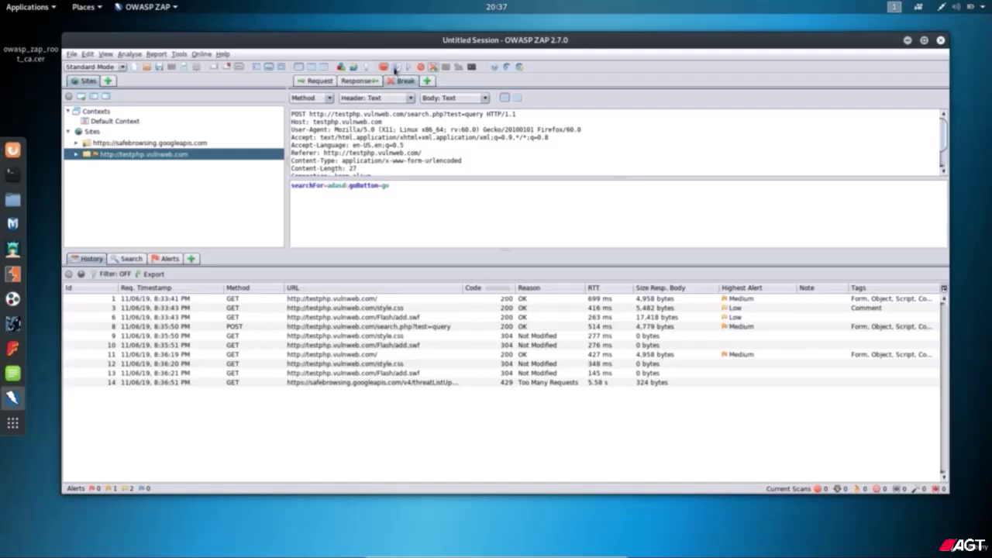
pyautogui.click(395, 68)
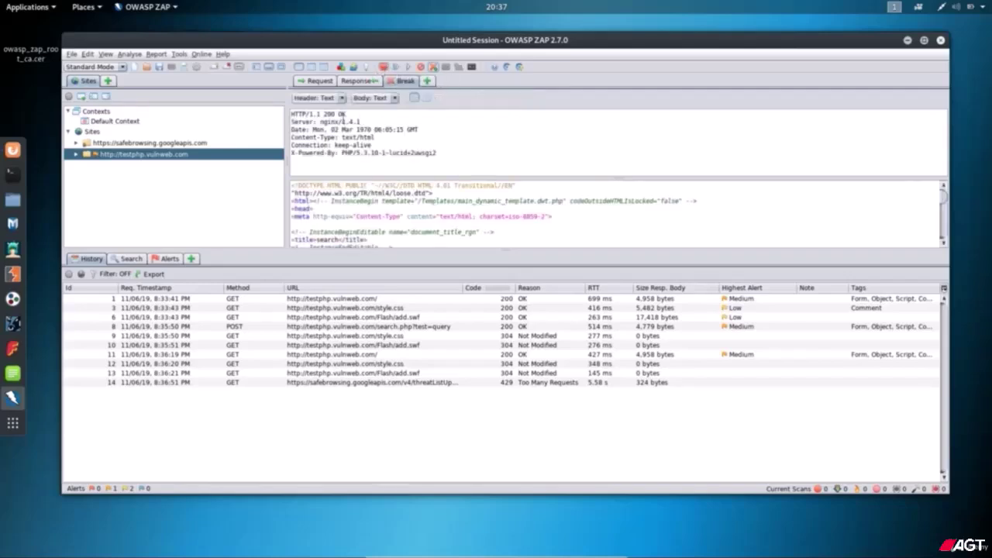
pyautogui.click(396, 67)
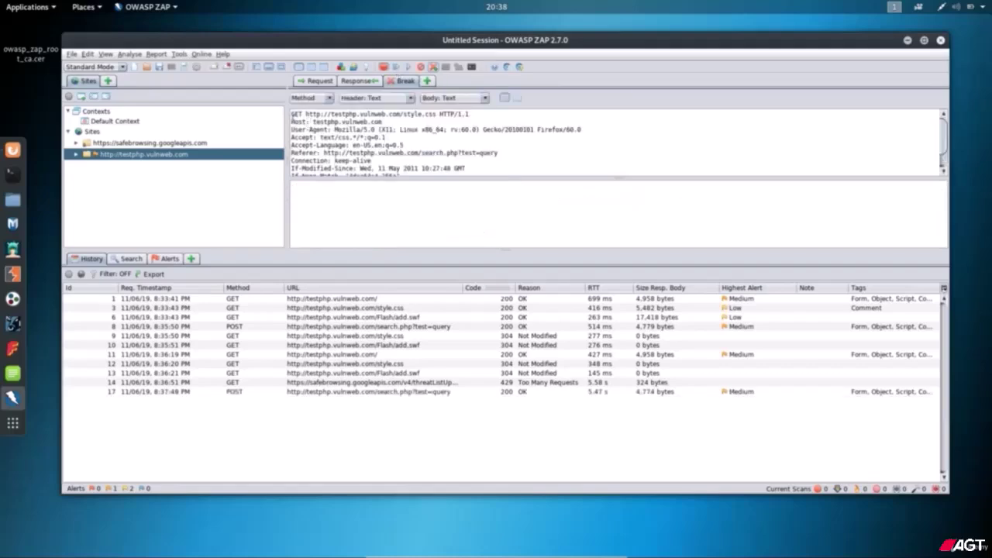
# Step through the intercepted style.css request and response, and continue from the following request to the next break point
pyautogui.hotkey('ctrl', 'a')
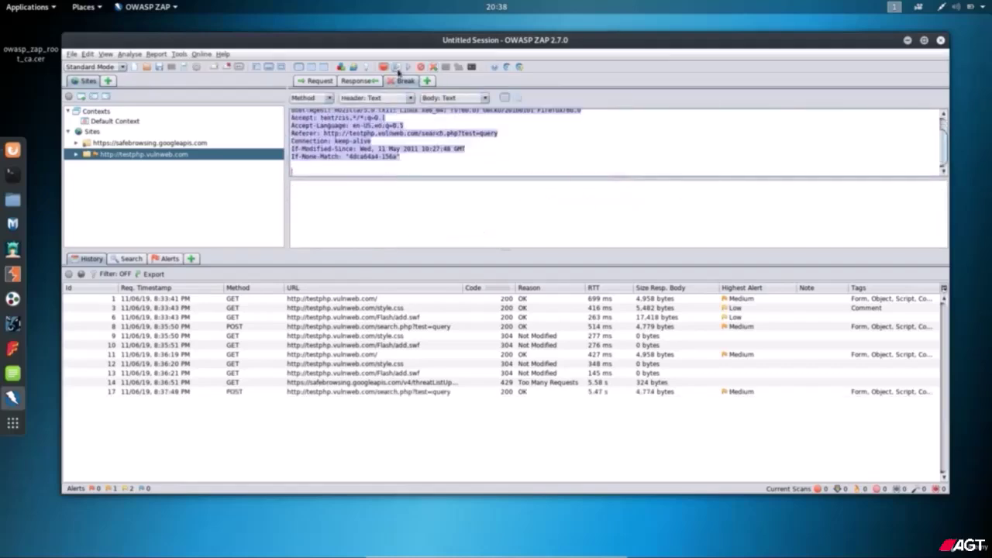
pyautogui.click(397, 69)
pyautogui.moveTo(368, 155); pyautogui.dragTo(293, 114)
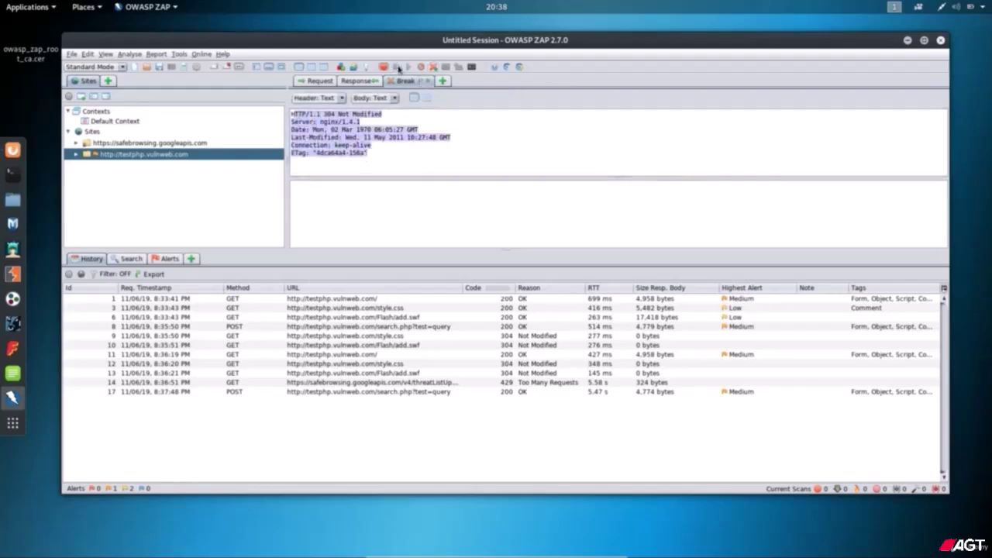
pyautogui.click(397, 68)
pyautogui.moveTo(292, 114); pyautogui.dragTo(463, 178)
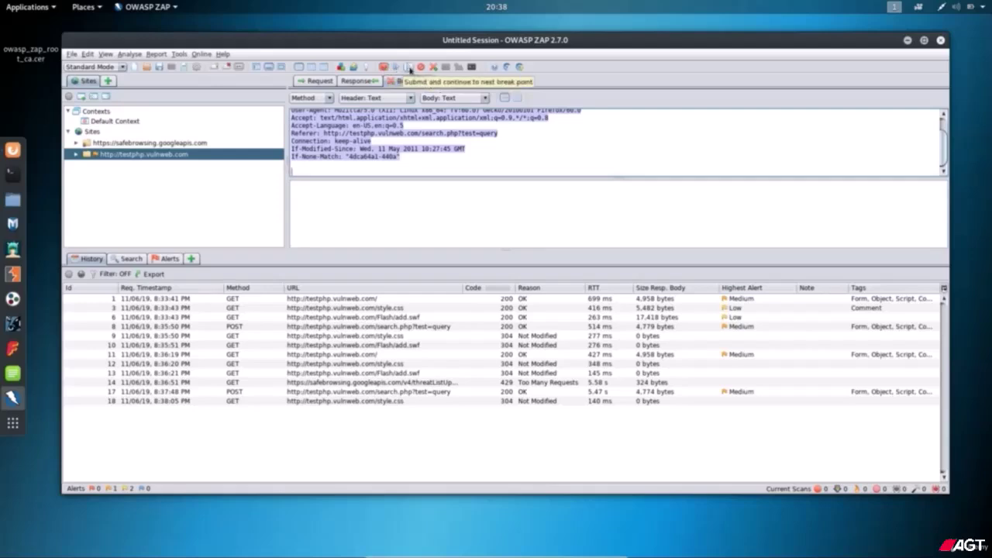
pyautogui.click(408, 68)
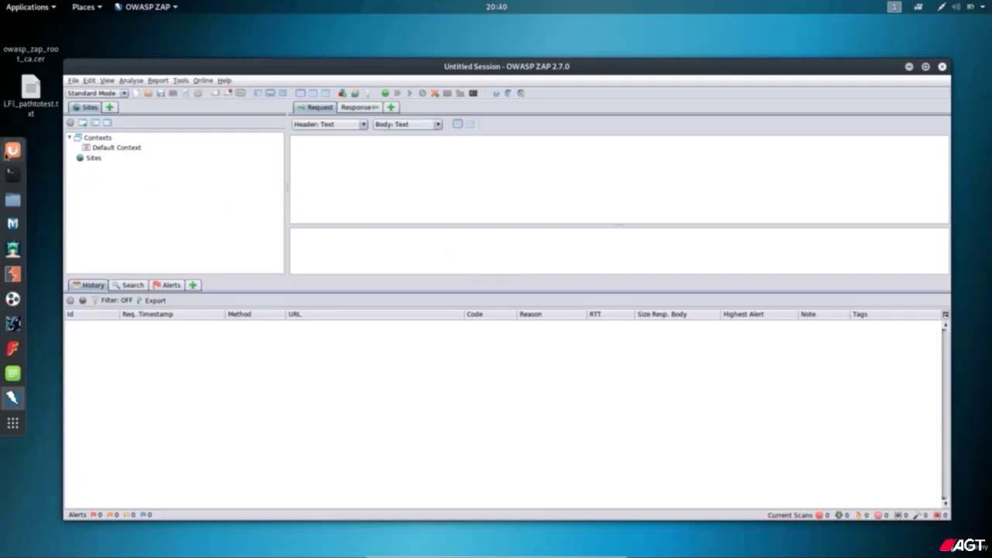
# Switch to Firefox and visit the DVWA Home and File Inclusion pages so their traffic passes through the proxy
pyautogui.click(11, 150)
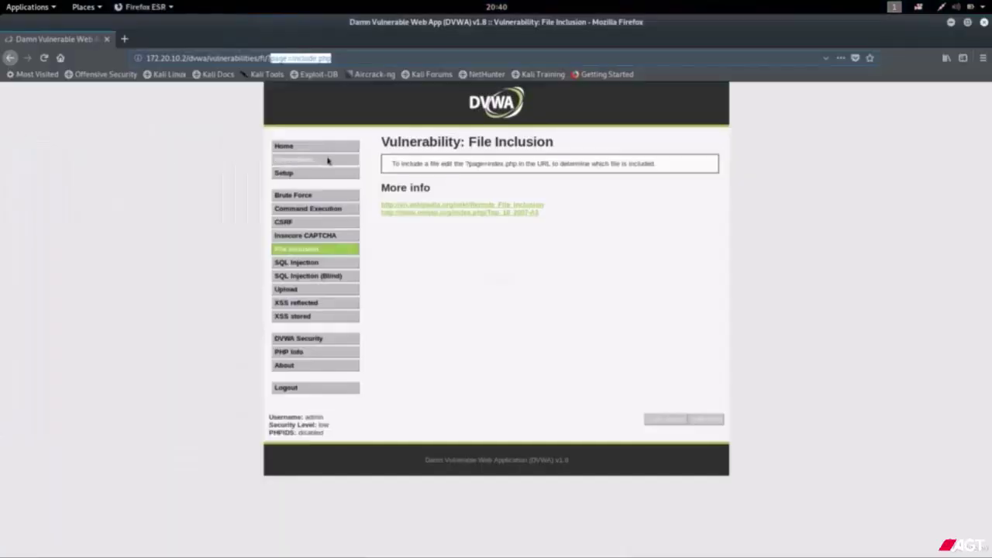
pyautogui.click(284, 148)
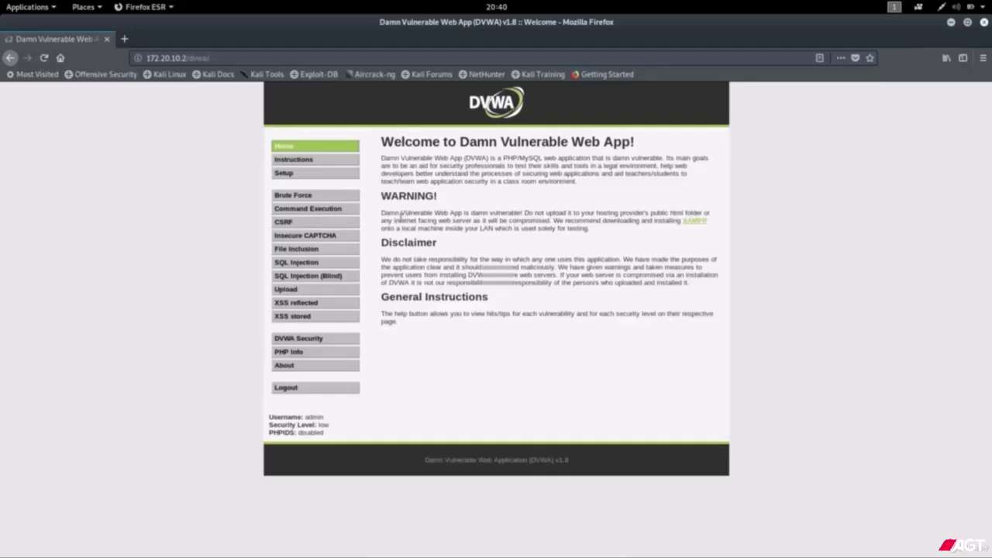
pyautogui.click(305, 251)
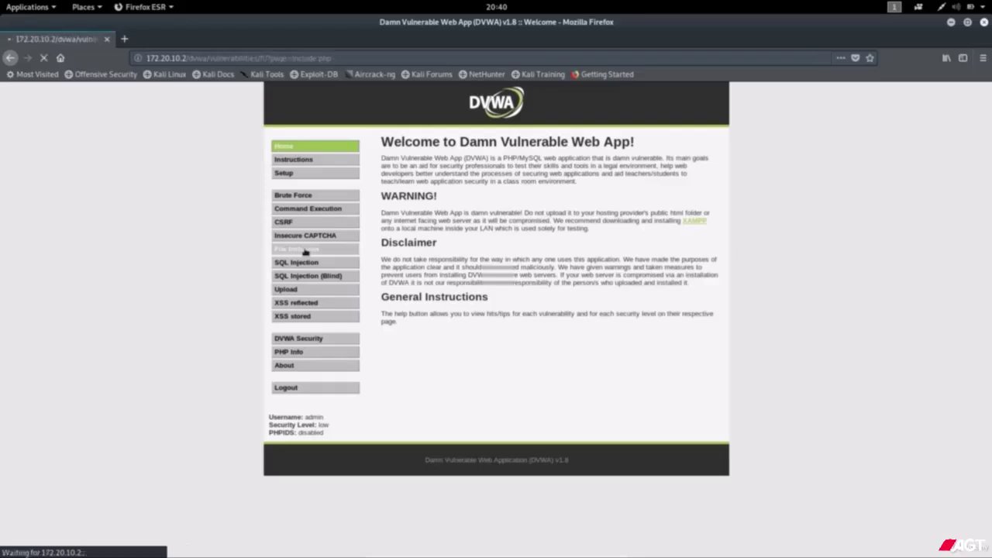
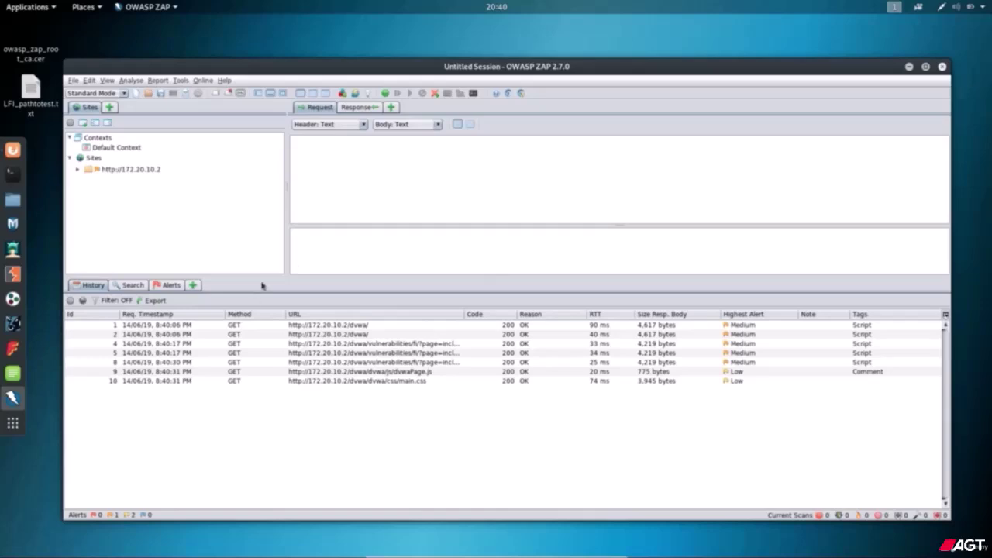
pyautogui.click(78, 171)
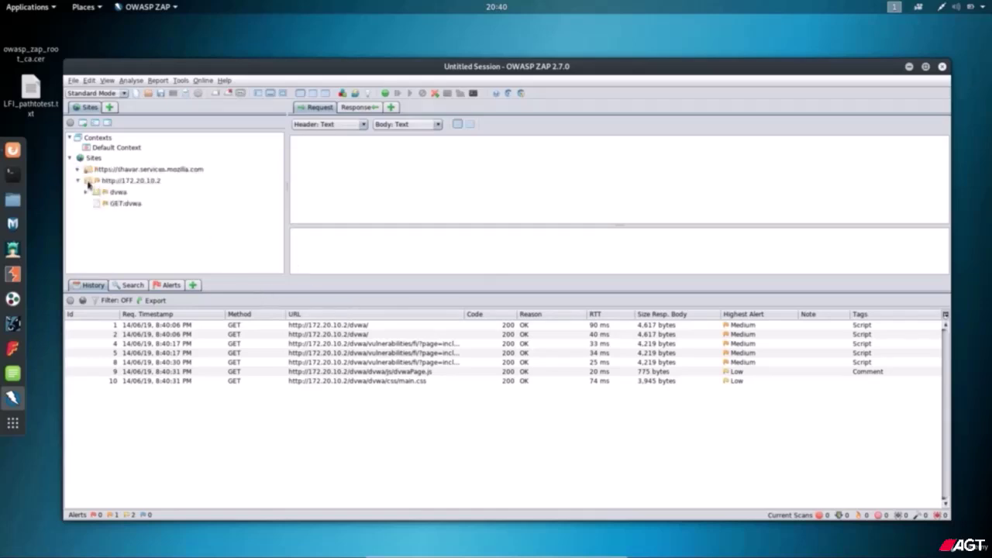
pyautogui.doubleClick(88, 181)
pyautogui.doubleClick(88, 182)
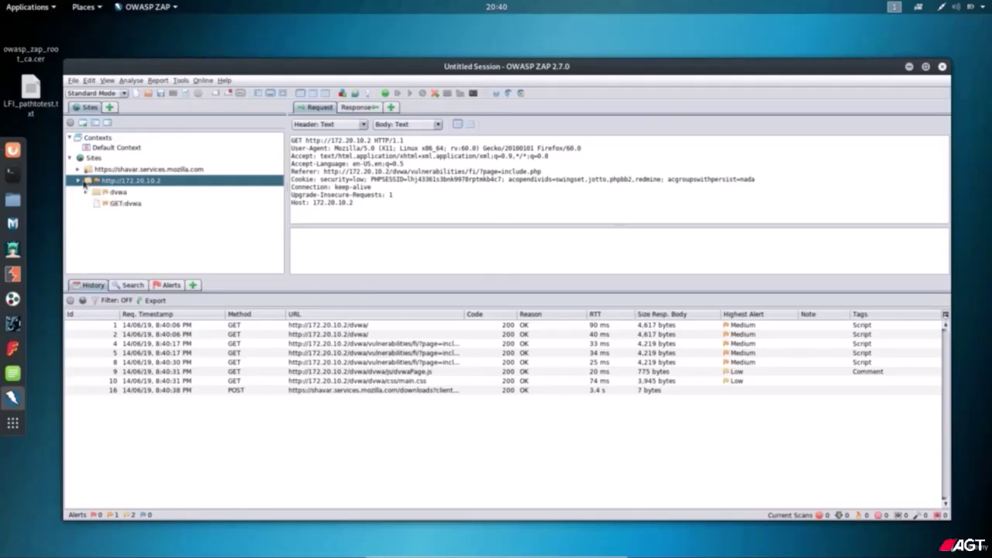
pyautogui.click(86, 193)
pyautogui.click(95, 217)
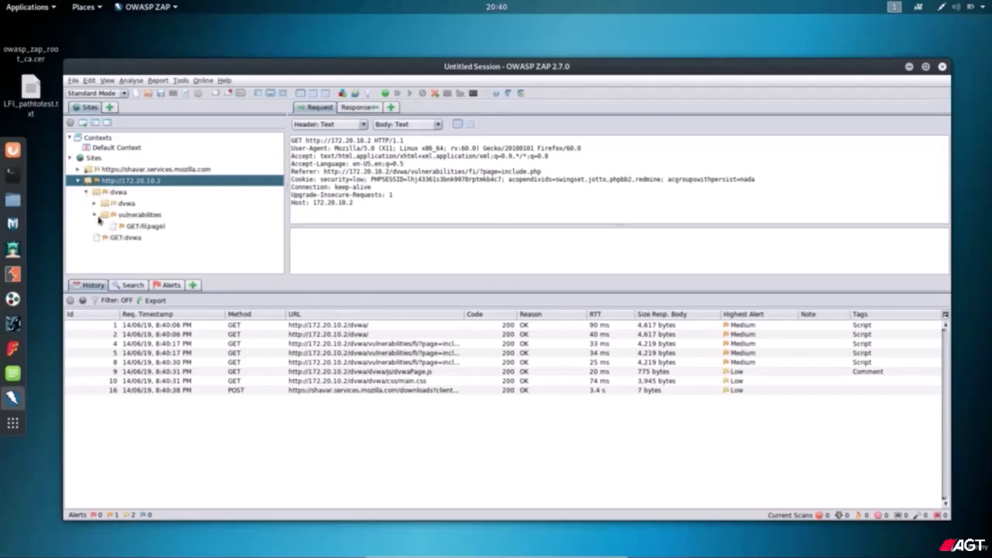
pyautogui.click(144, 230)
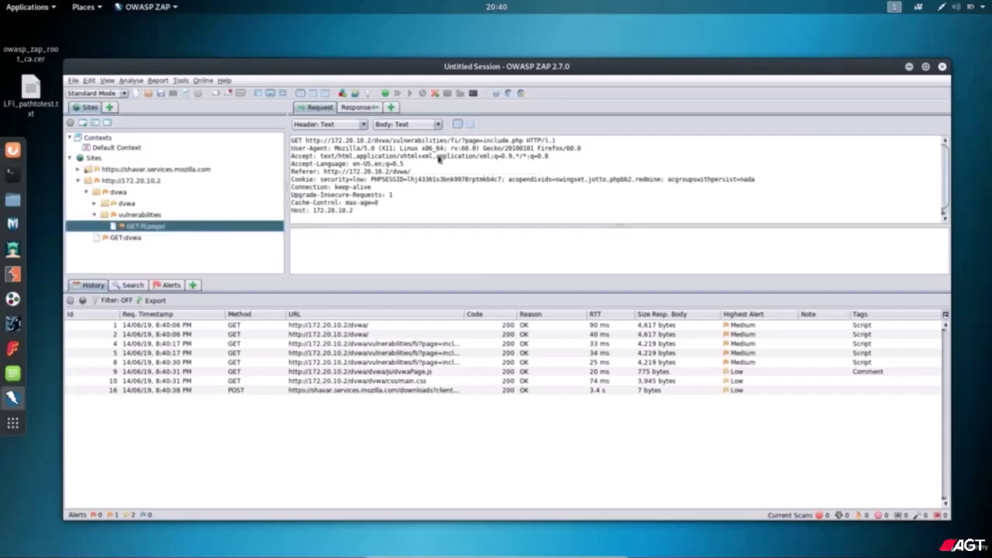
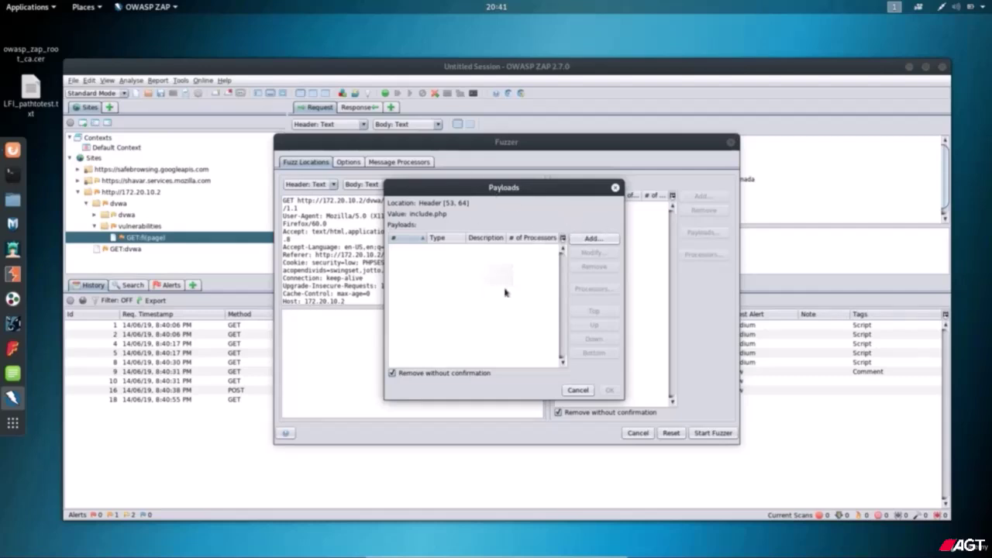
# Add a File payload for the include.php location using Desktop/LFI_pathtotest.txt and enable the limit on the number of payloads
pyautogui.click(584, 241)
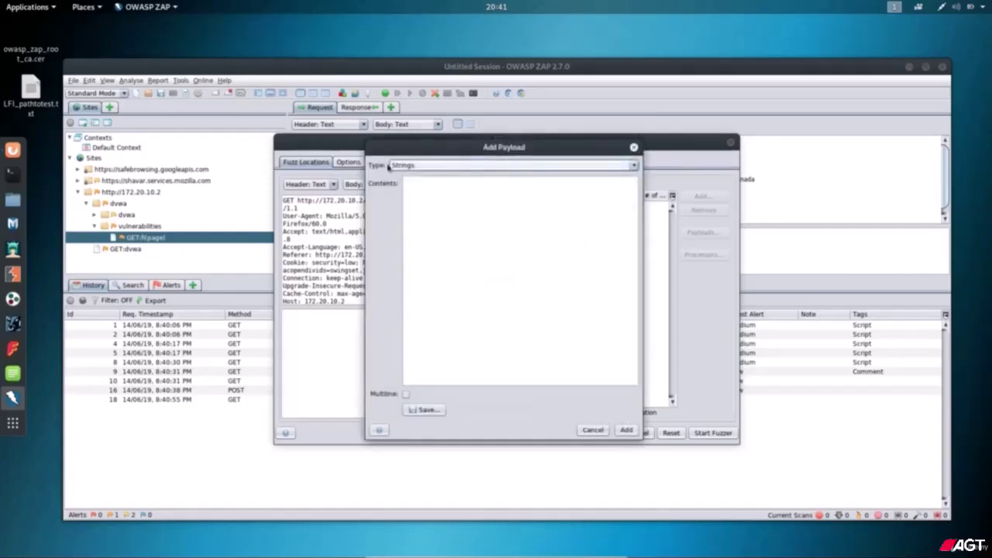
pyautogui.click(425, 167)
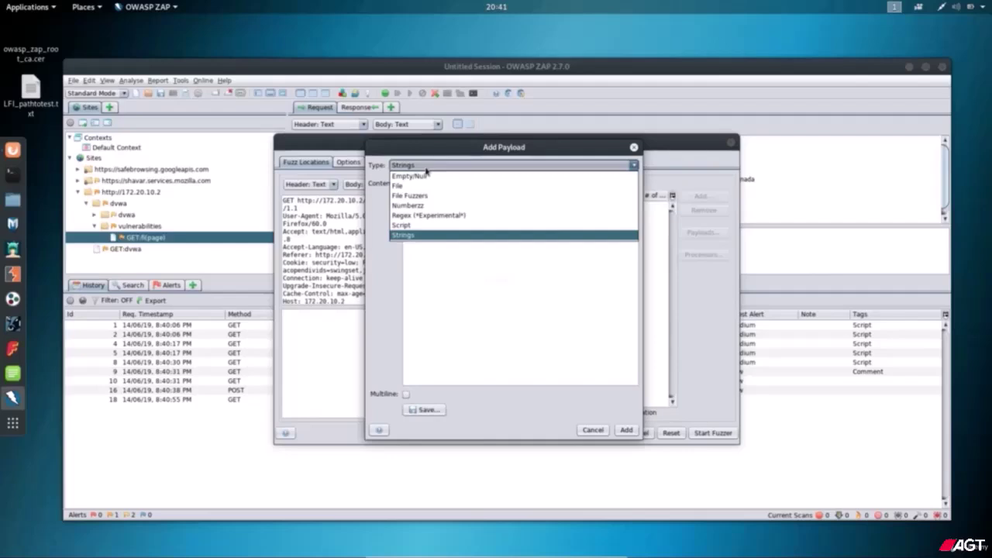
pyautogui.click(402, 189)
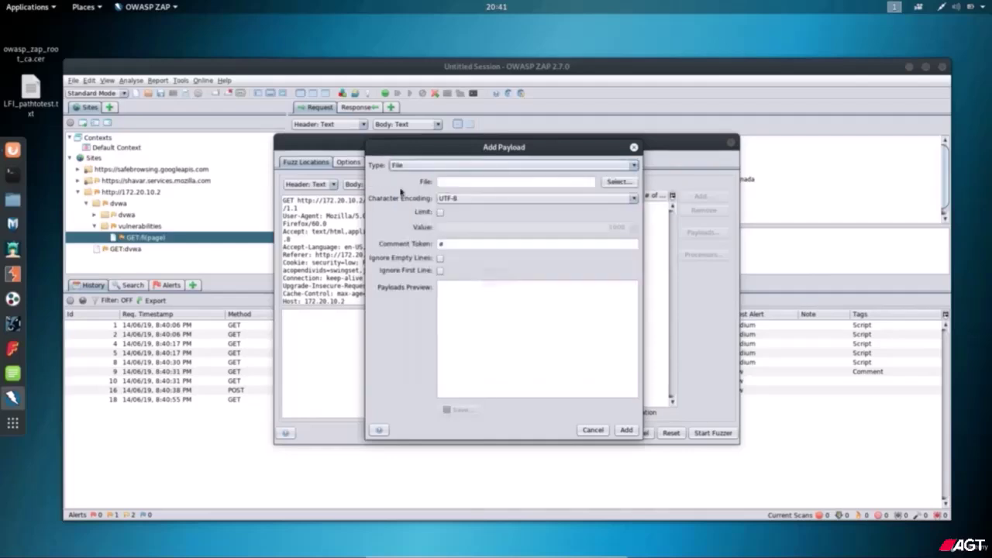
pyautogui.click(613, 184)
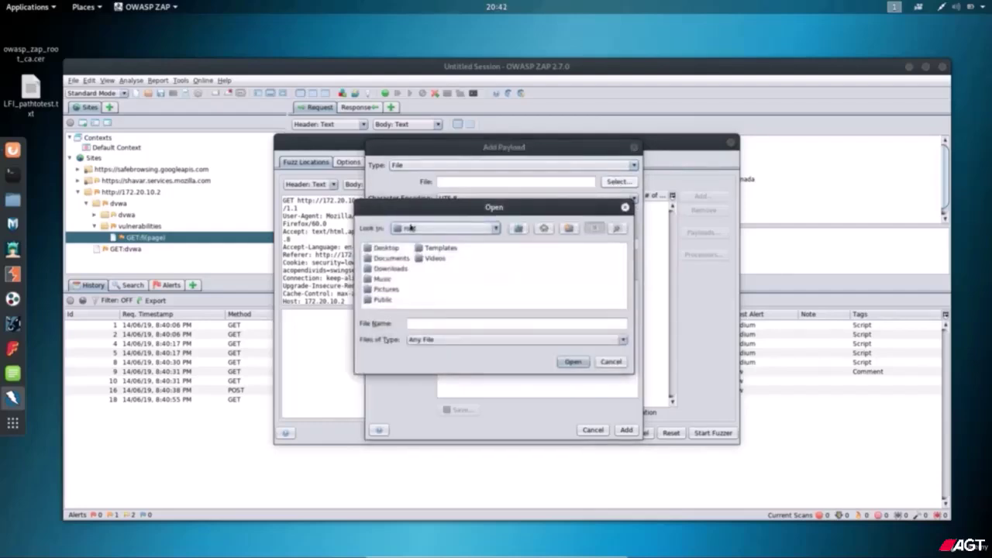
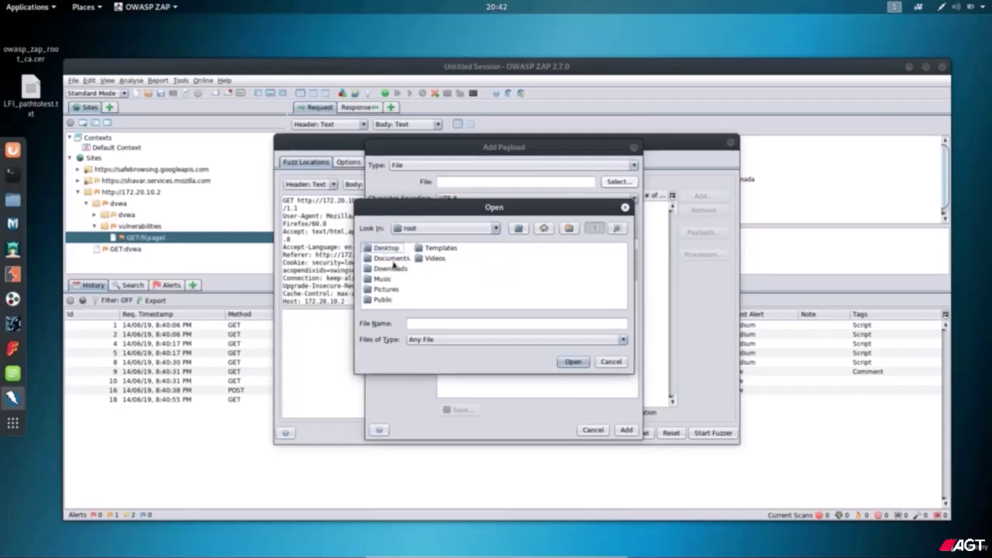
pyautogui.doubleClick(388, 248)
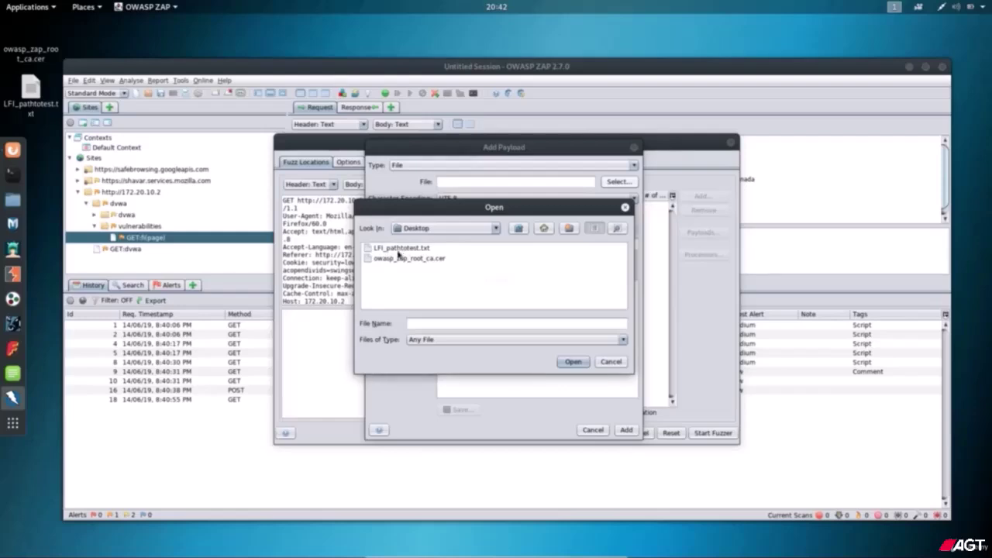
pyautogui.doubleClick(402, 248)
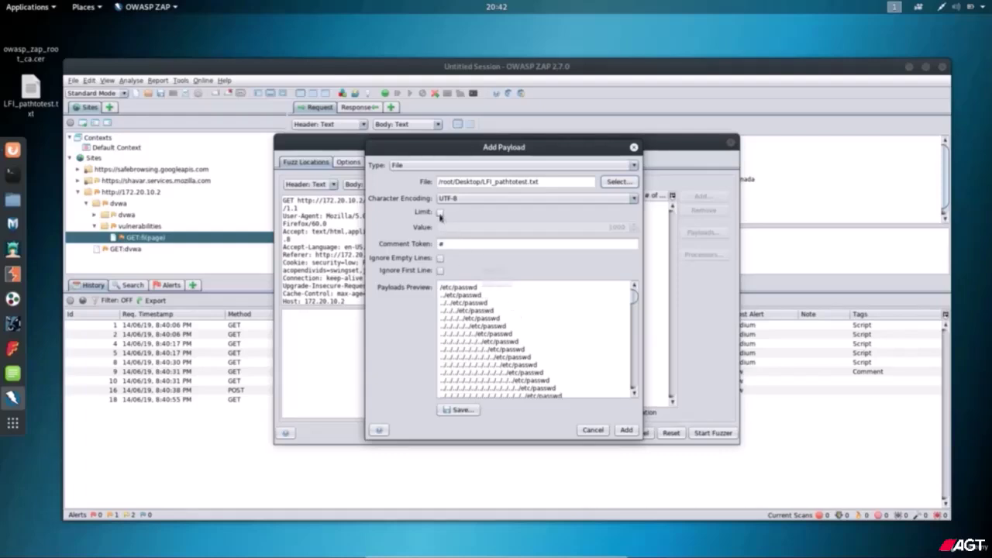
pyautogui.click(439, 212)
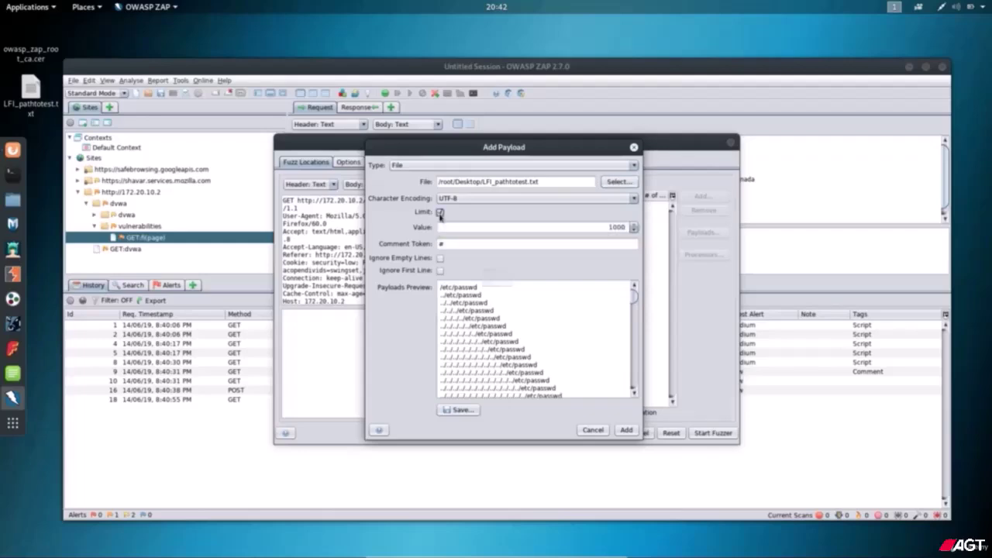
pyautogui.click(608, 227)
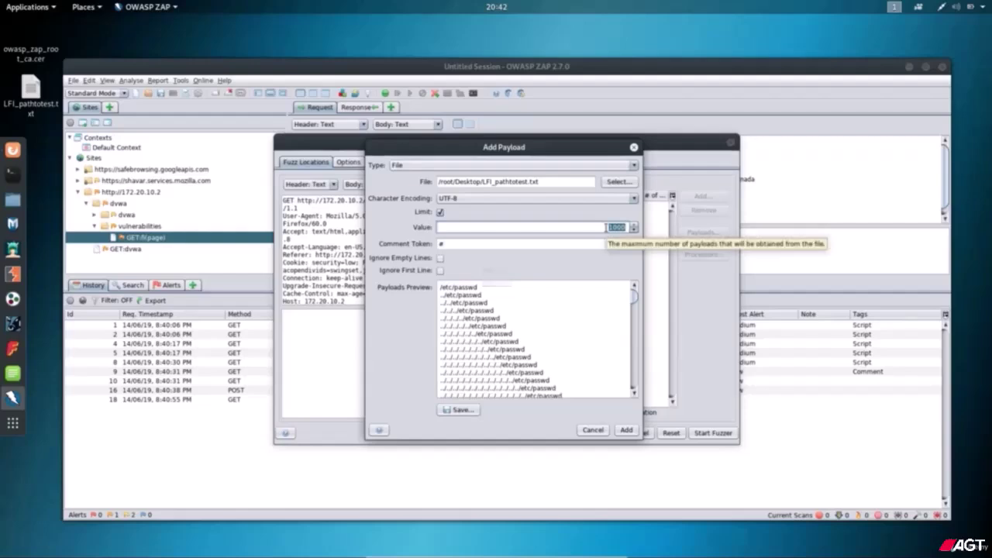
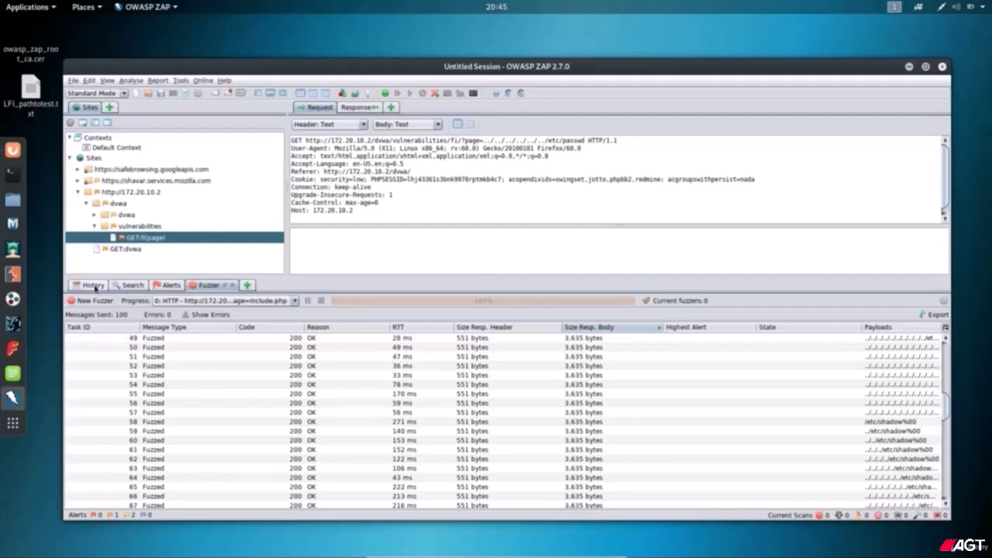
# Return to the request history and review the options for the shavar.services.mozilla.com POST request
pyautogui.click(93, 285)
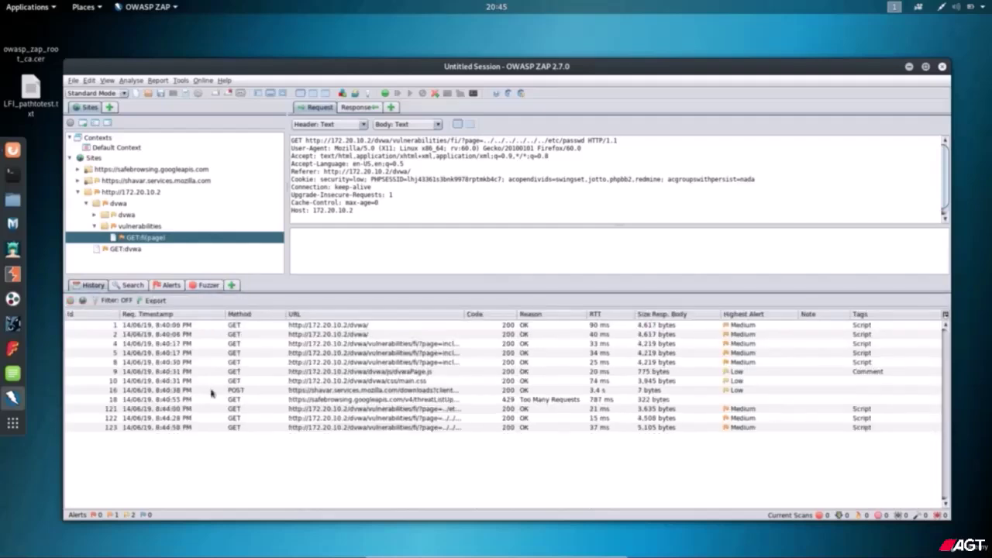
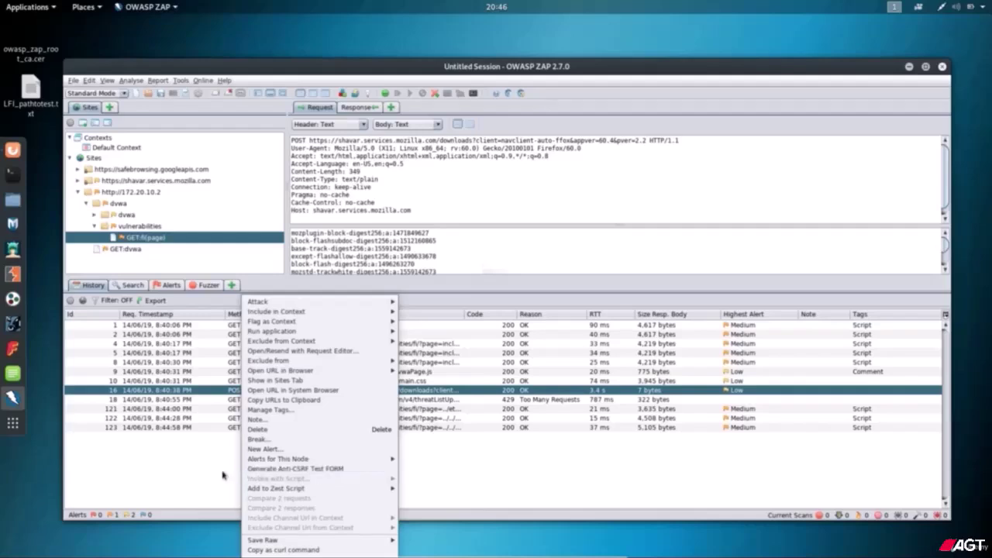
pyautogui.click(192, 467)
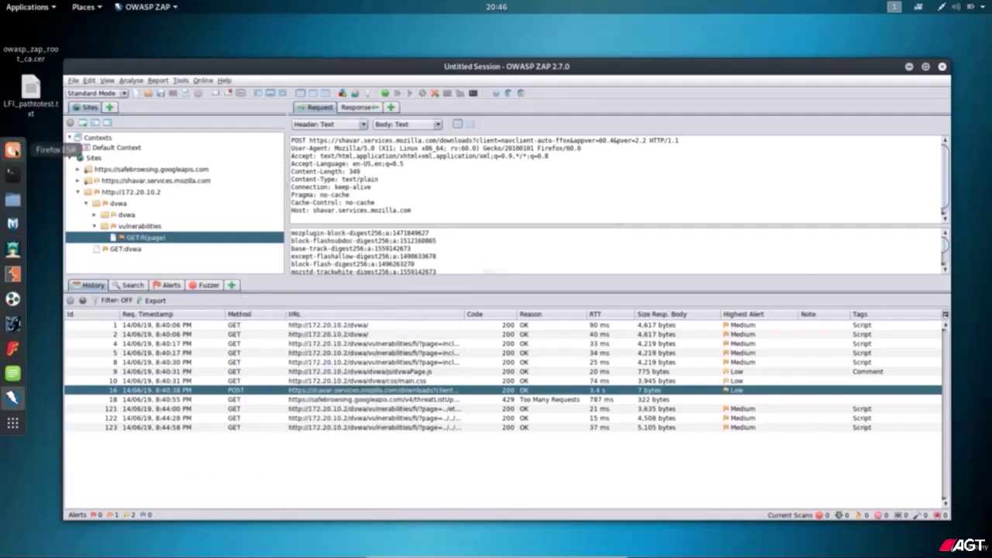
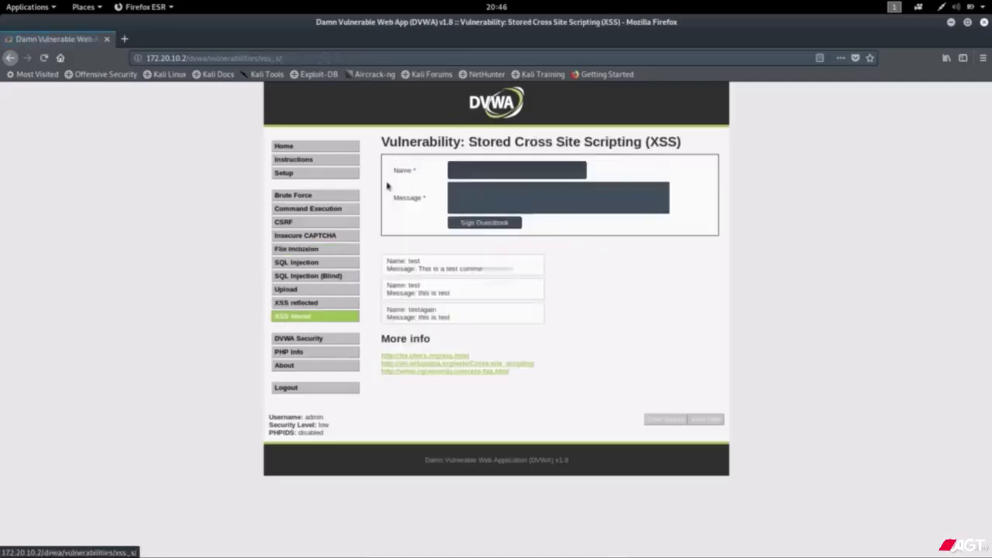
# On DVWA's XSS stored page, sign the guestbook with the name hello!!! and the message test for CSRF POC
pyautogui.click(469, 172)
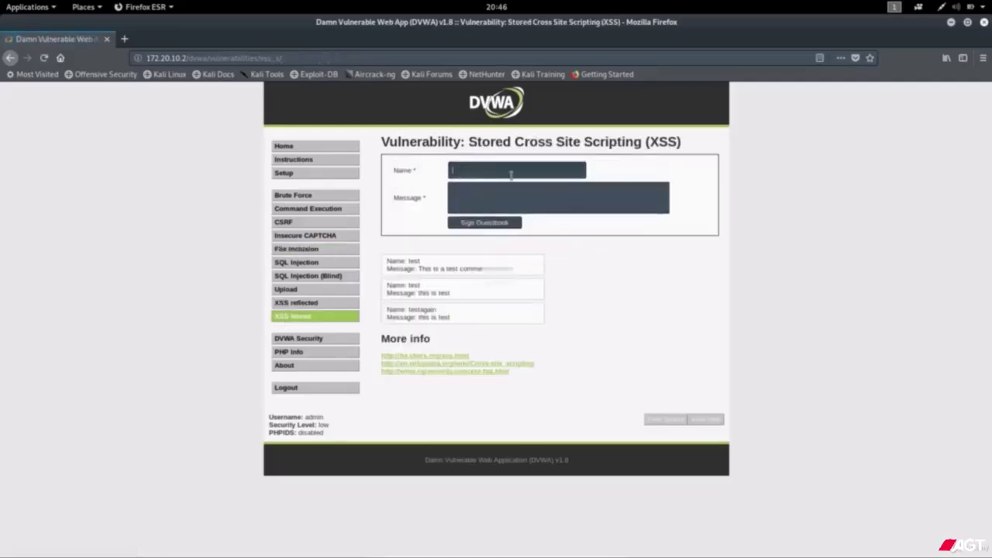
pyautogui.click(468, 174)
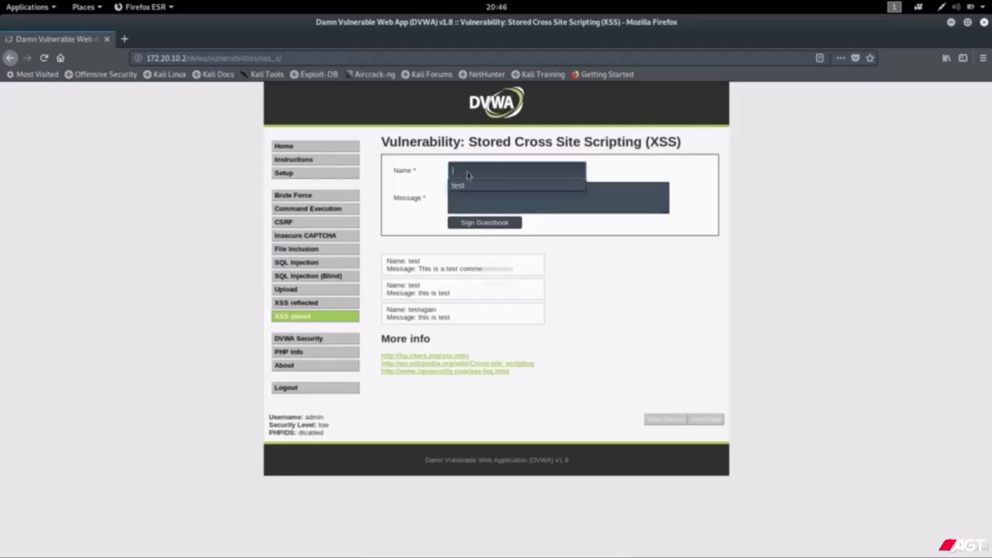
pyautogui.write('hell')
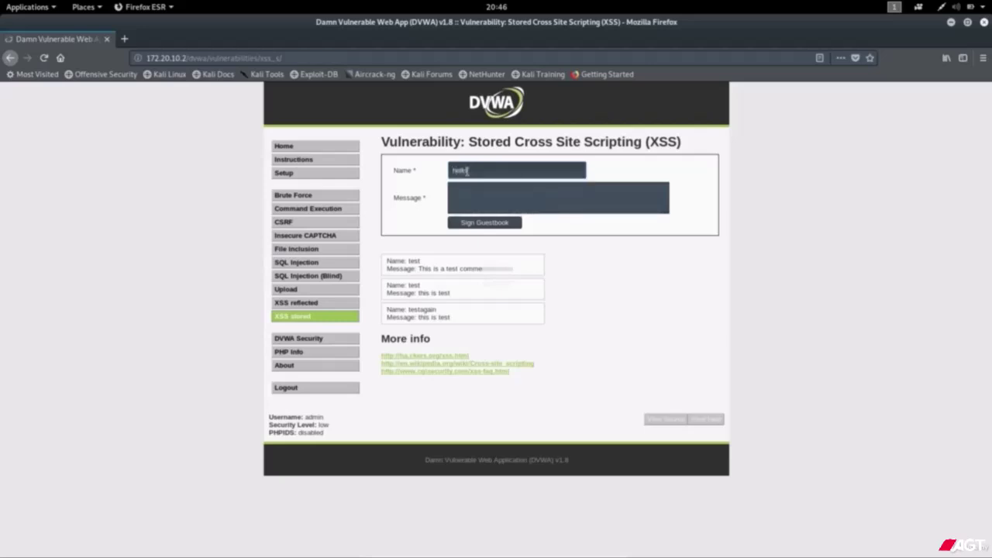
pyautogui.write('o!!!')
pyautogui.click(467, 201)
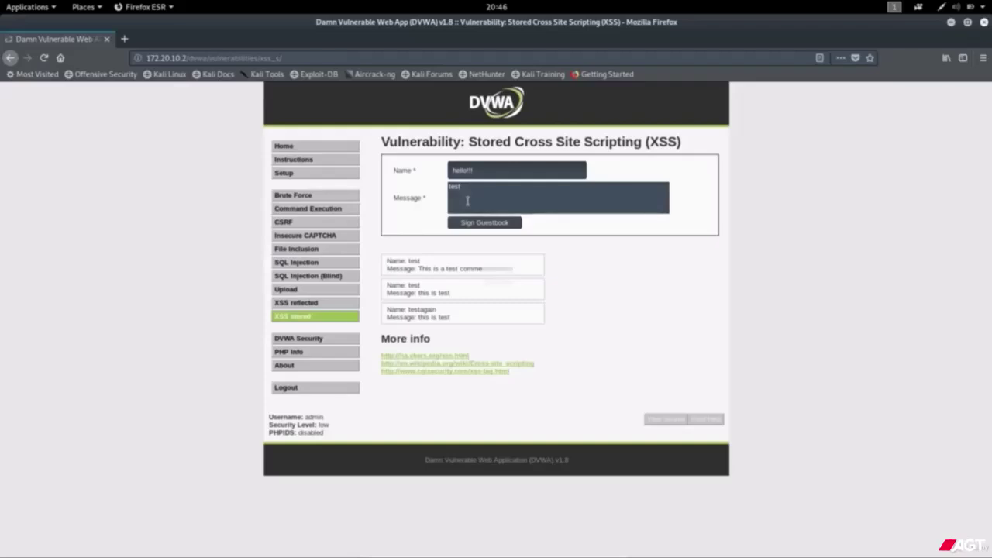
pyautogui.write('test for')
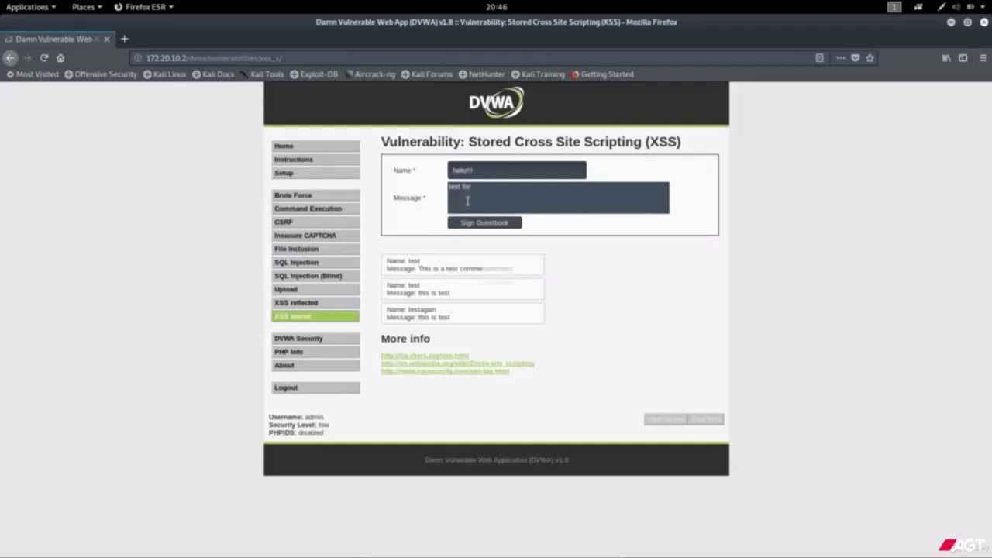
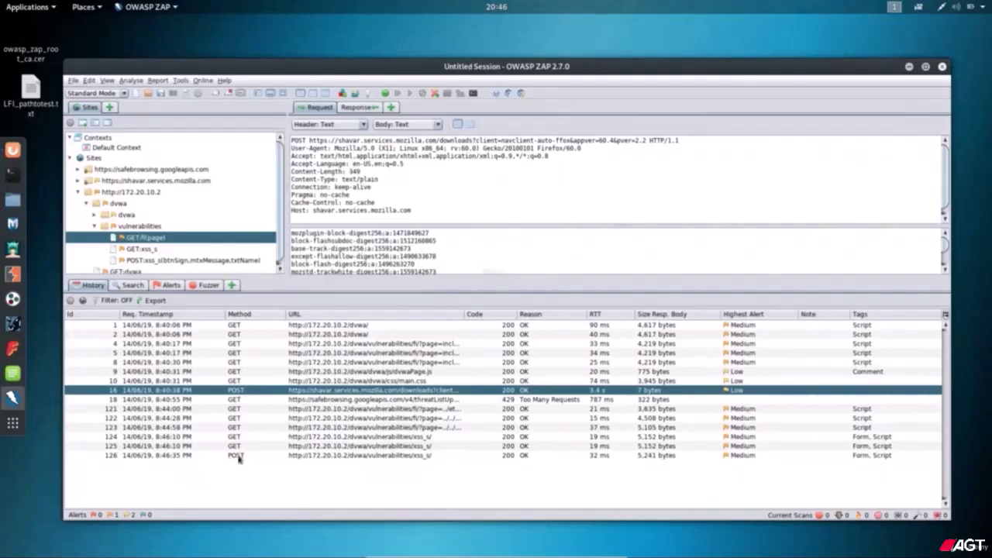
# In OWASP ZAP's history, select the POST request to dvwa/vulnerabilities/xss_s/ and generate its Anti-CSRF test form
pyautogui.click(240, 457)
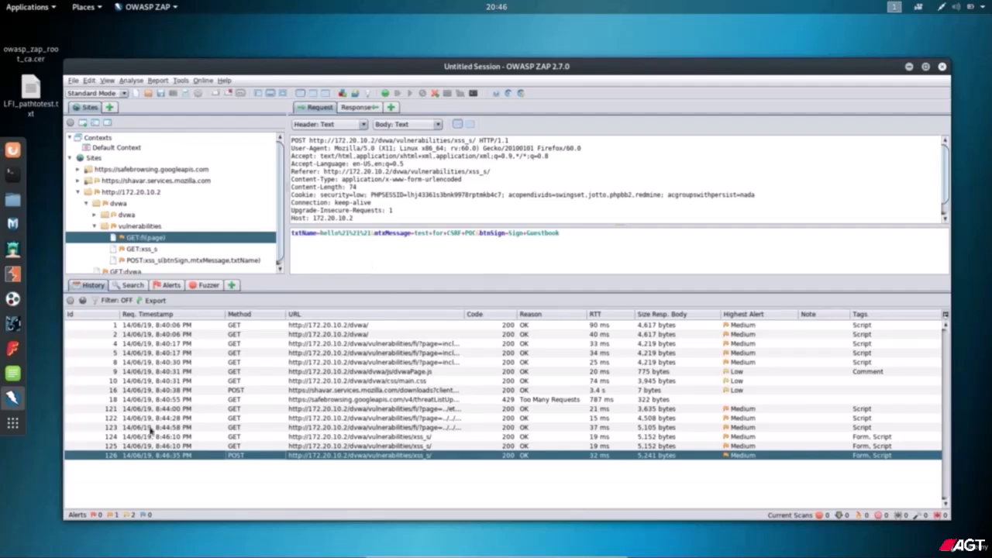
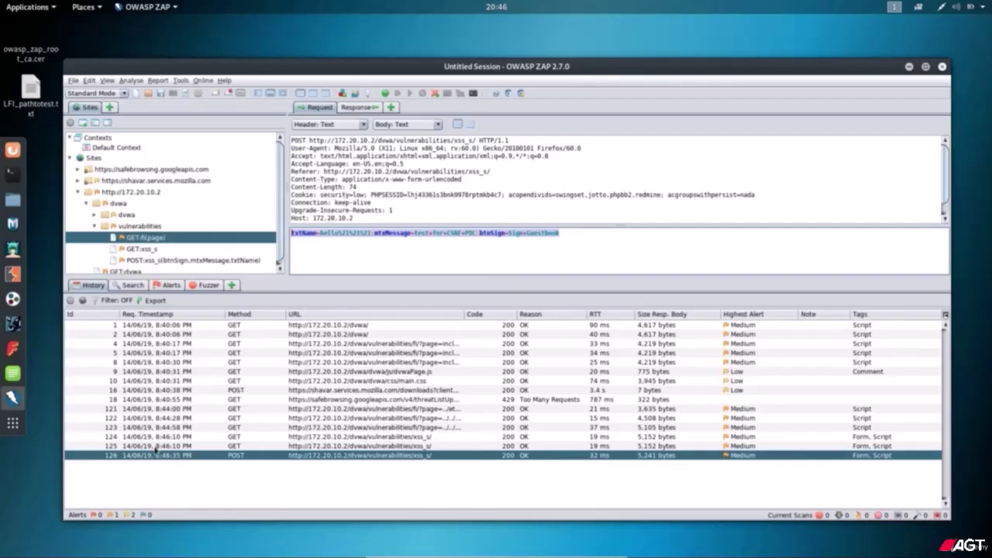
pyautogui.rightClick(143, 458)
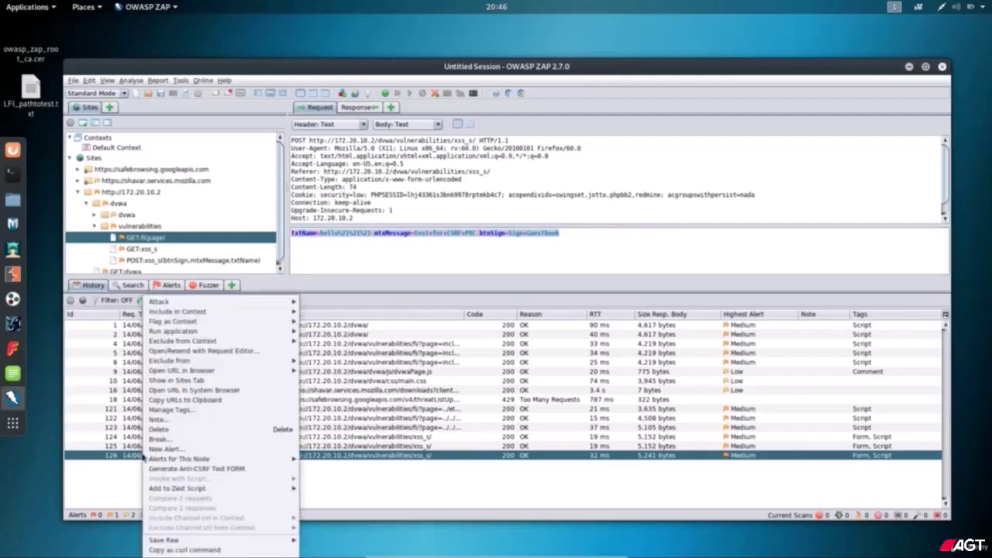
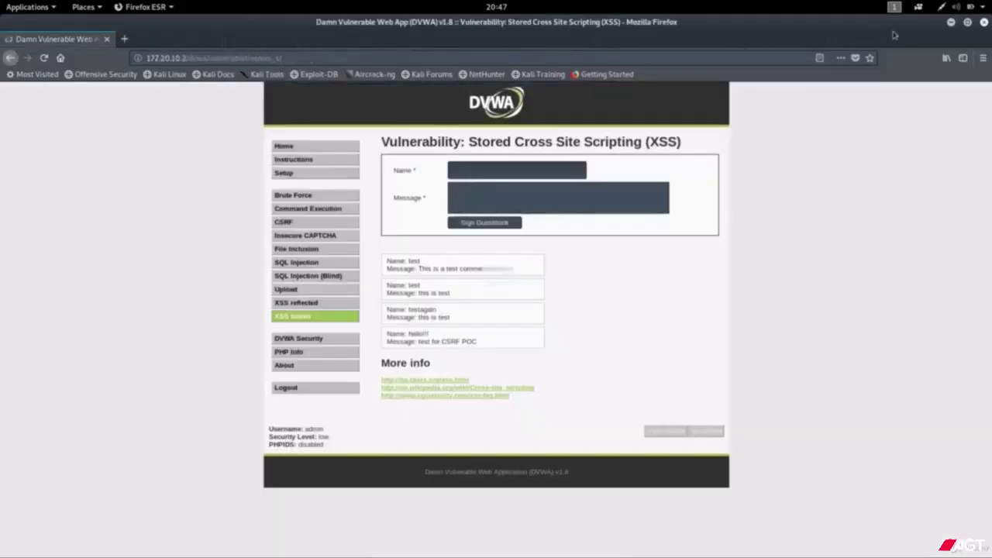
# Switch to Leafpad and save the form's HTML, with txtName set to Hey HEy, on the Desktop as csrf.html
pyautogui.click(951, 21)
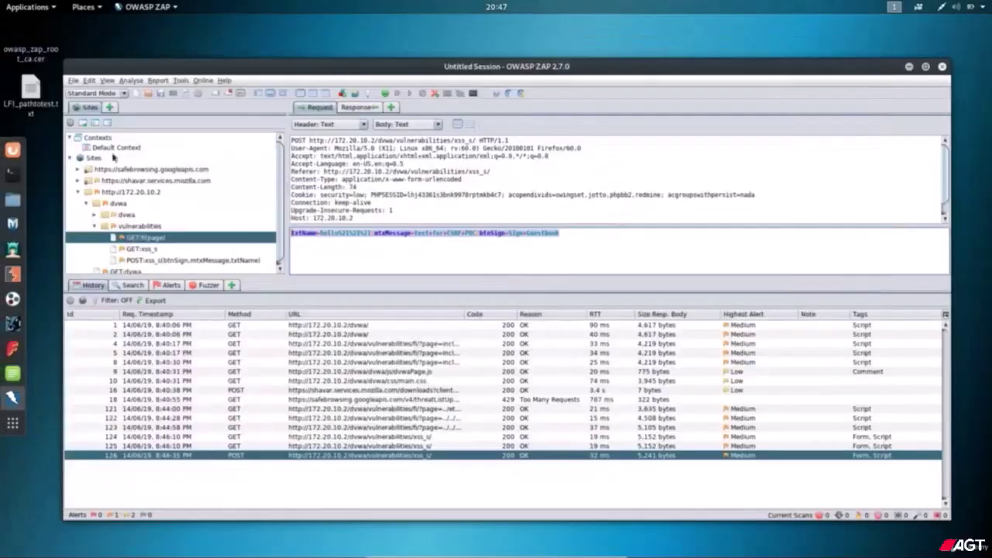
pyautogui.click(12, 373)
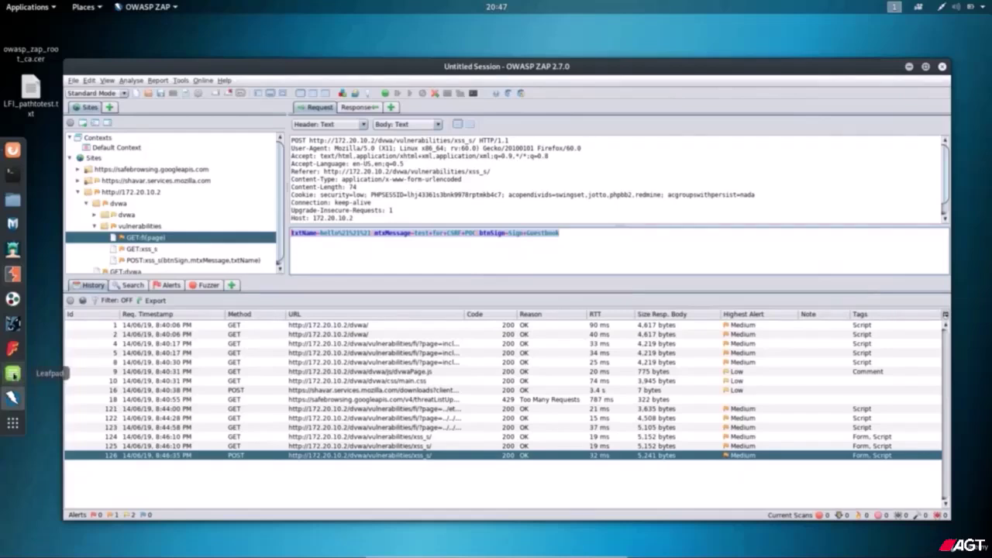
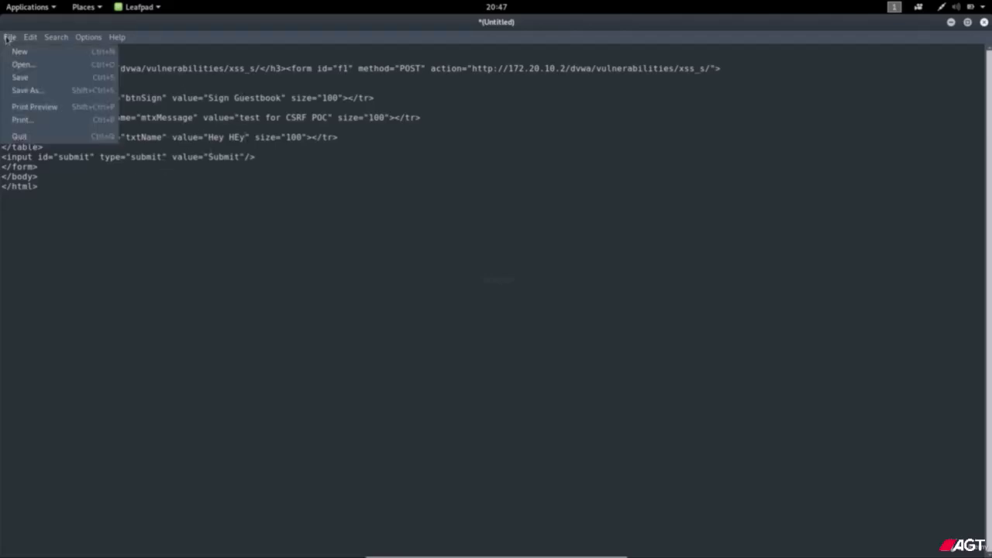
pyautogui.click(33, 78)
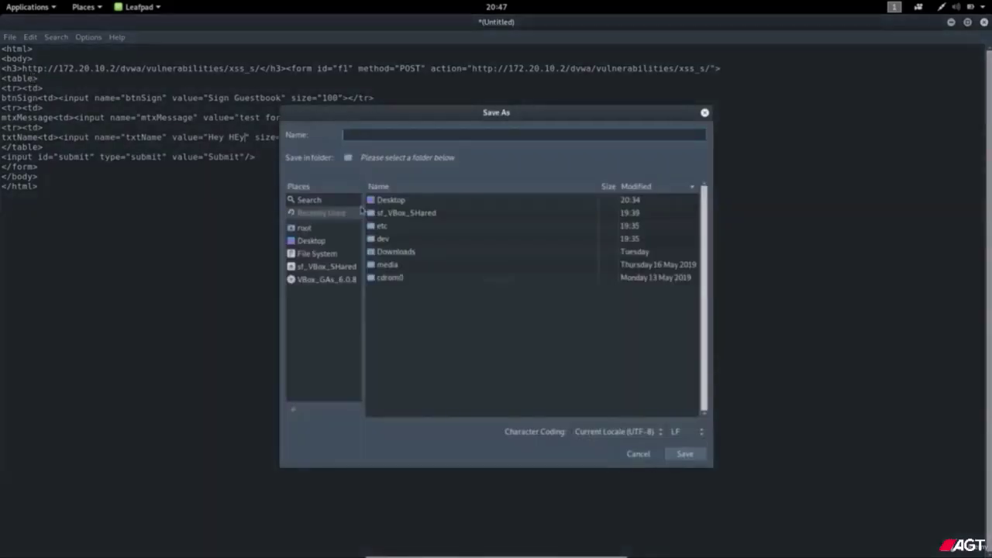
pyautogui.click(409, 203)
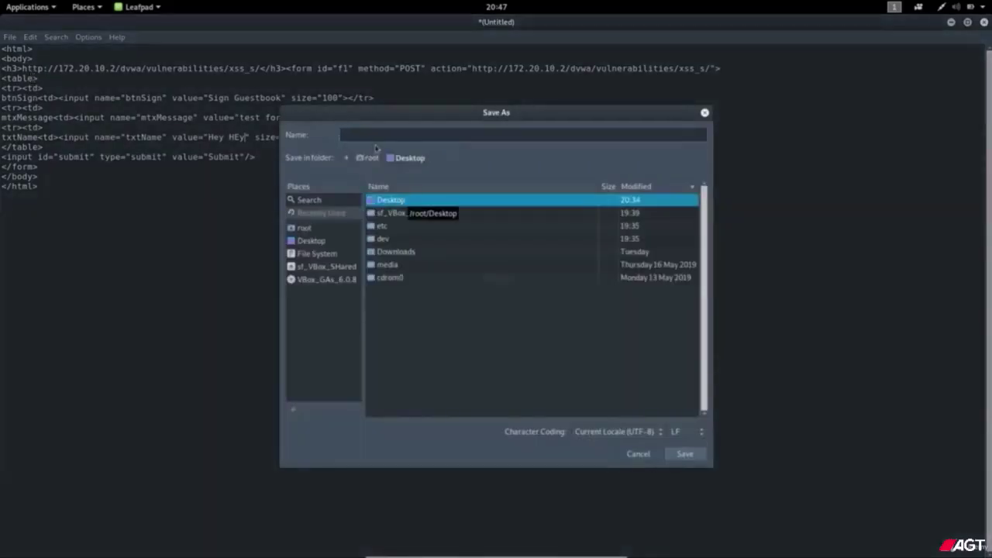
pyautogui.click(371, 134)
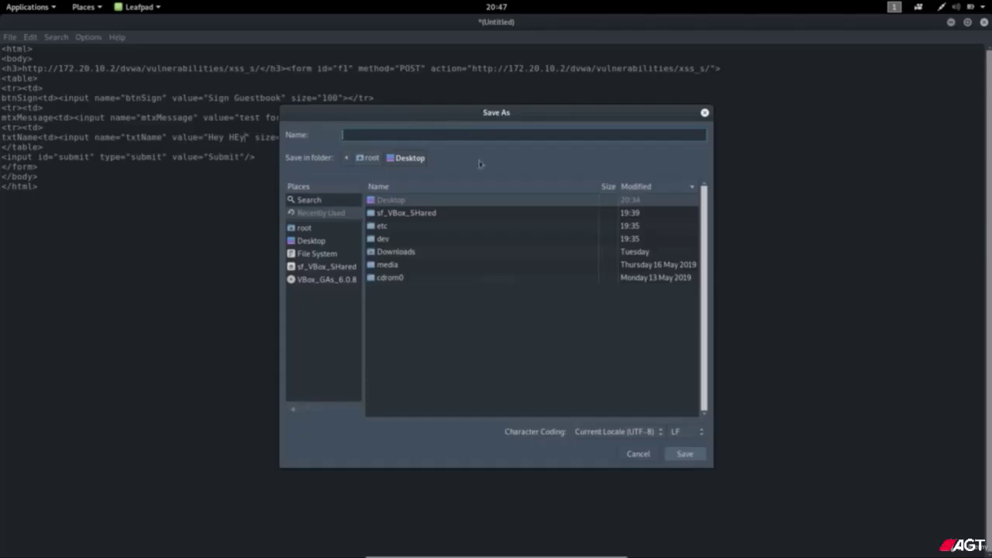
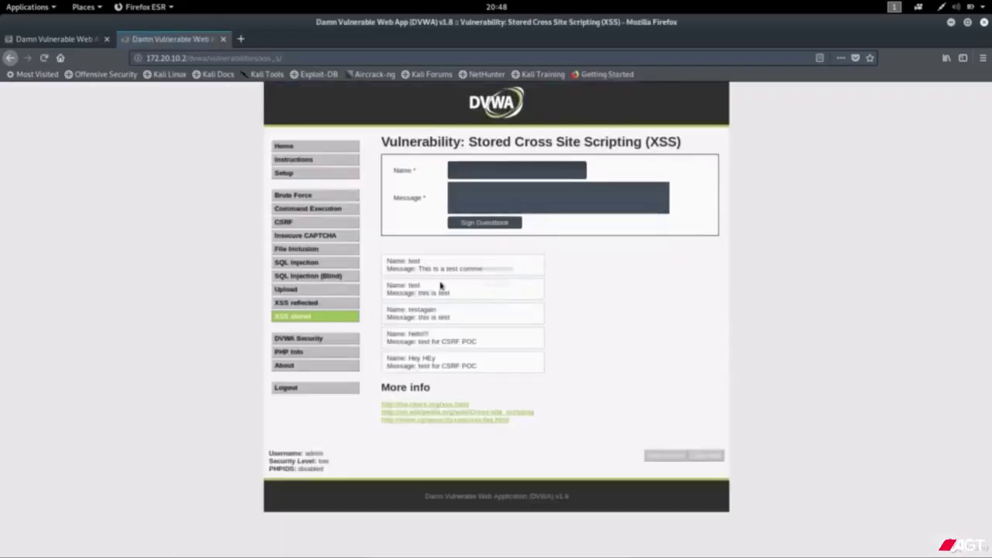
# Examine the name and message of the last guestbook entry on DVWA's XSS stored page
pyautogui.moveTo(440, 358); pyautogui.dragTo(387, 358)
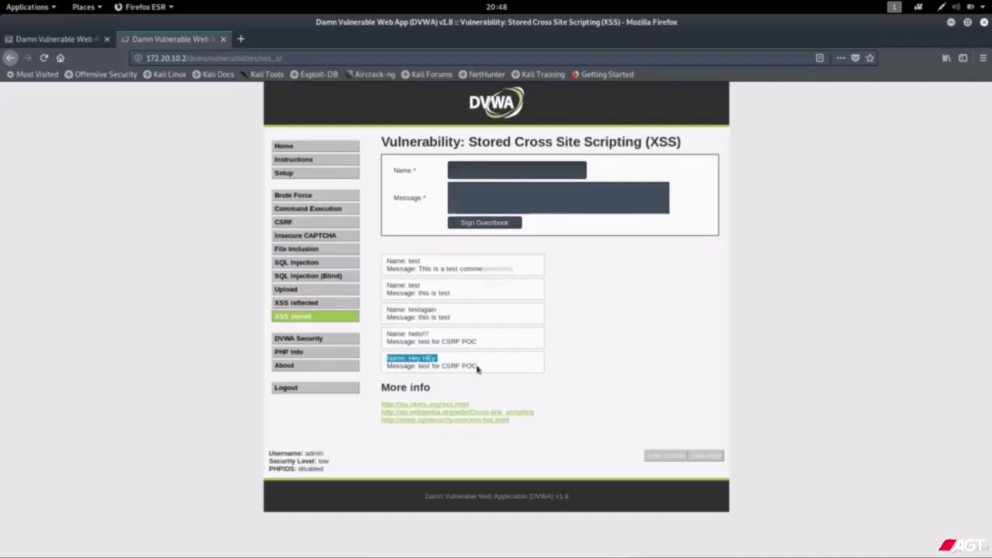
pyautogui.moveTo(476, 367); pyautogui.dragTo(408, 359)
pyautogui.click(425, 366)
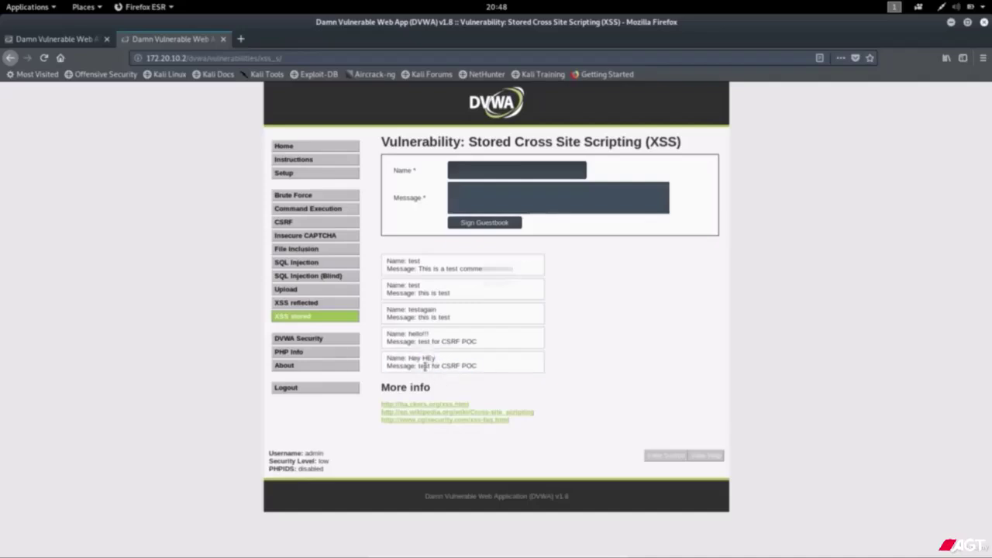
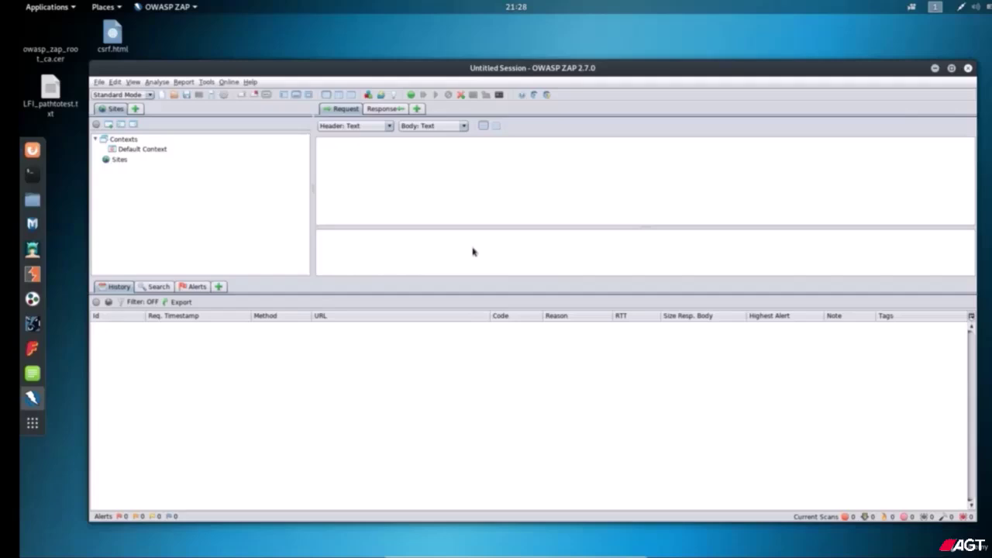
# Switch to Firefox to reload testphp.vulnweb.com, and check the captured site's entries in OWASP ZAP's site tree
pyautogui.click(32, 151)
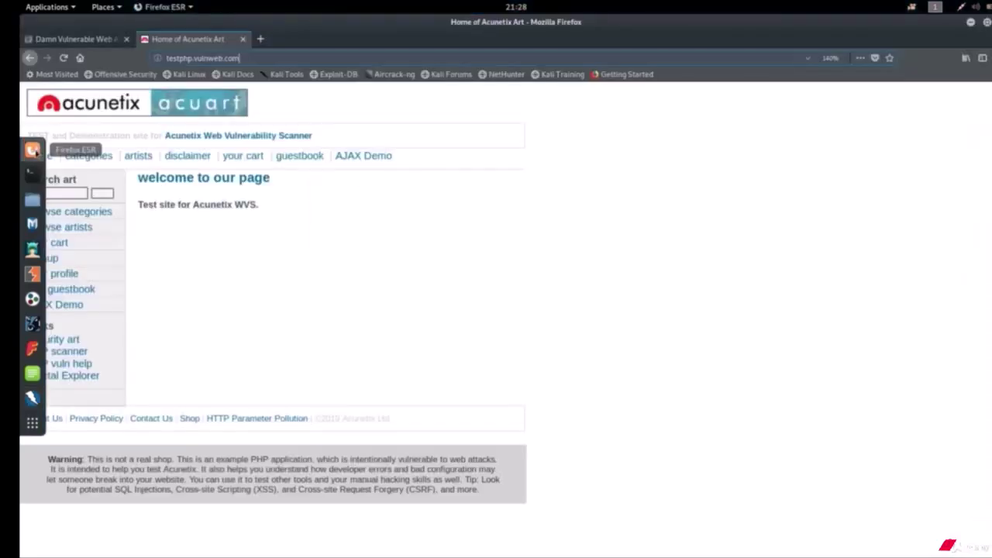
pyautogui.moveTo(243, 59); pyautogui.dragTo(163, 57)
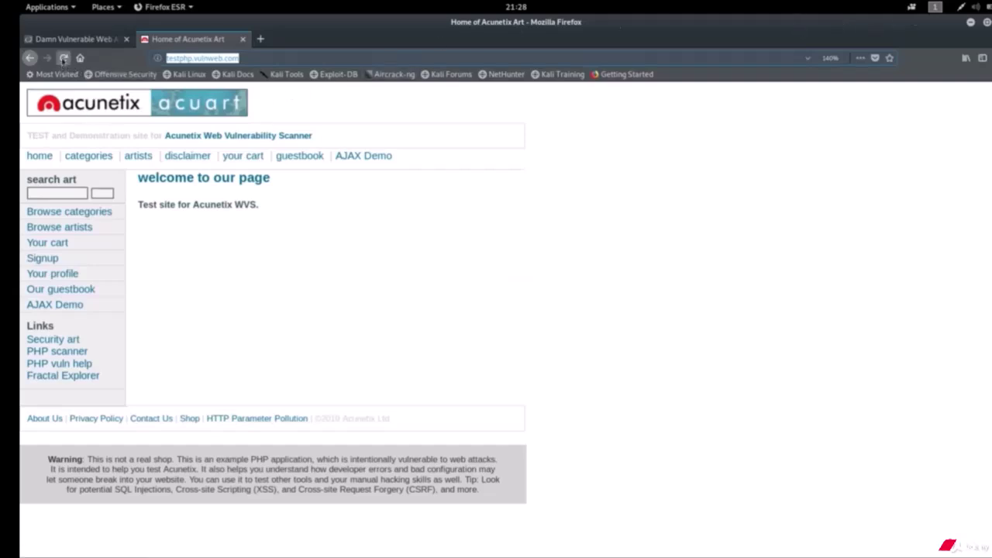
pyautogui.click(63, 58)
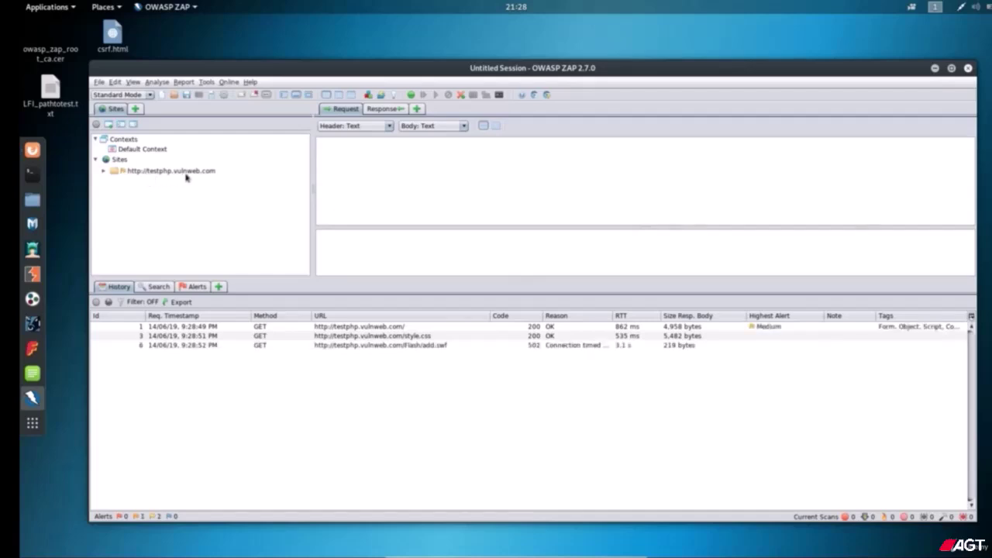
pyautogui.doubleClick(134, 172)
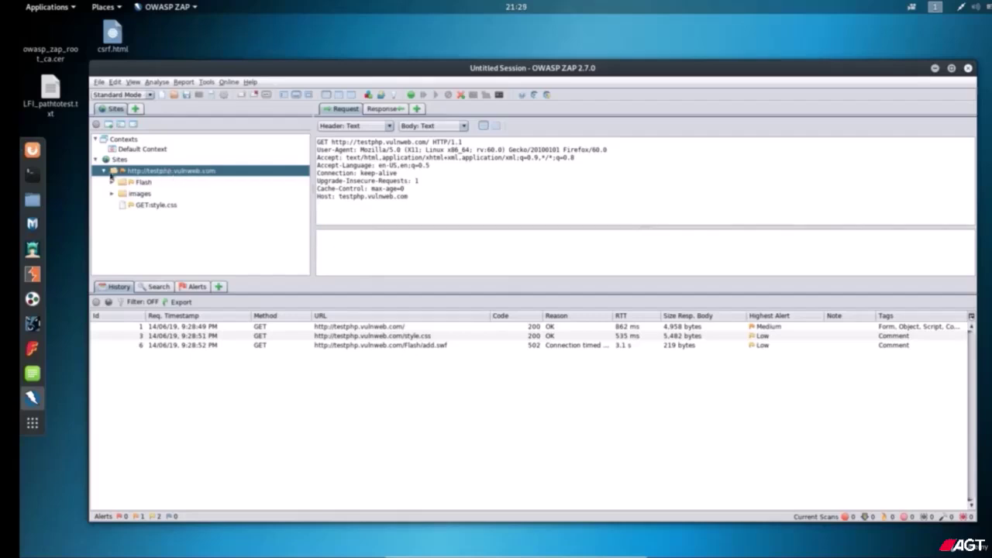
pyautogui.click(105, 173)
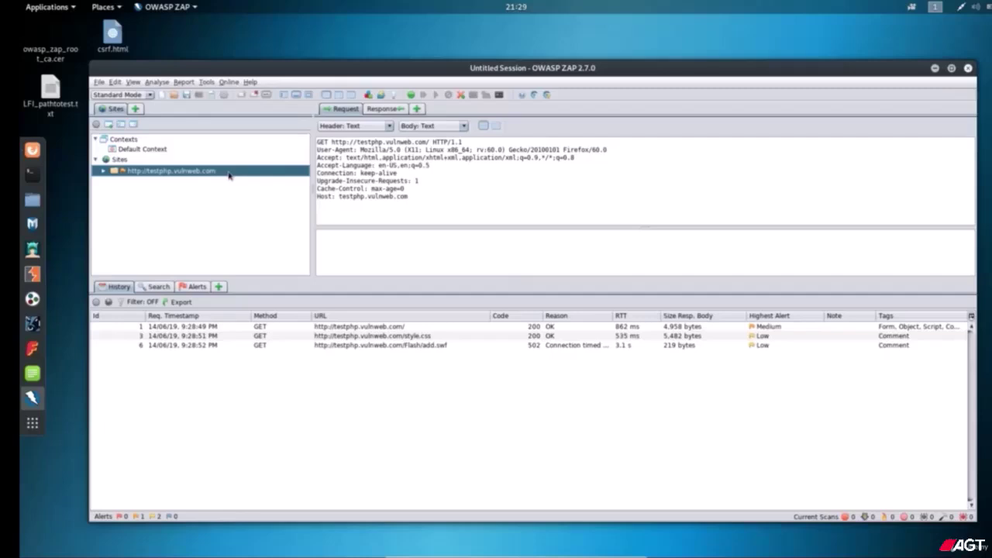
pyautogui.rightClick(184, 173)
pyautogui.moveTo(199, 179)
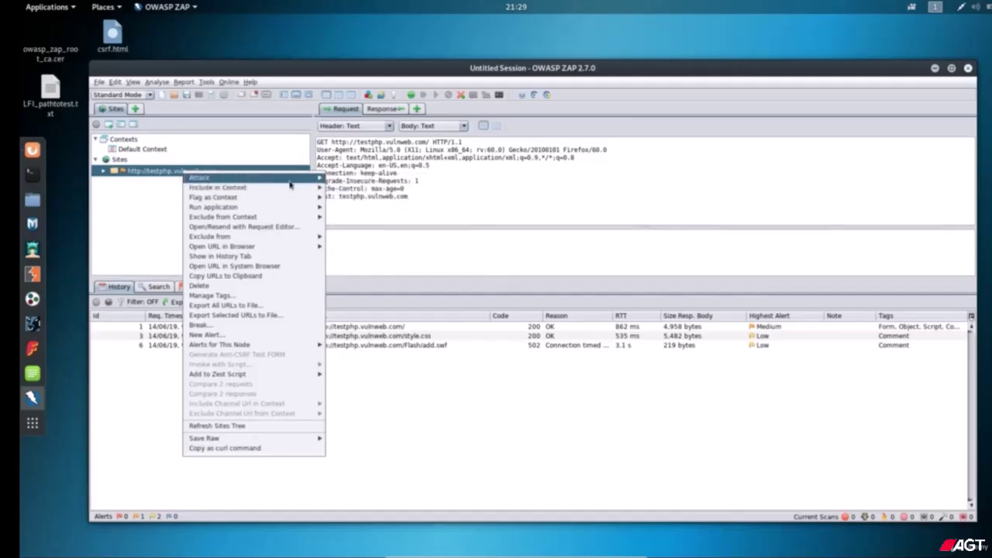
pyautogui.moveTo(291, 179)
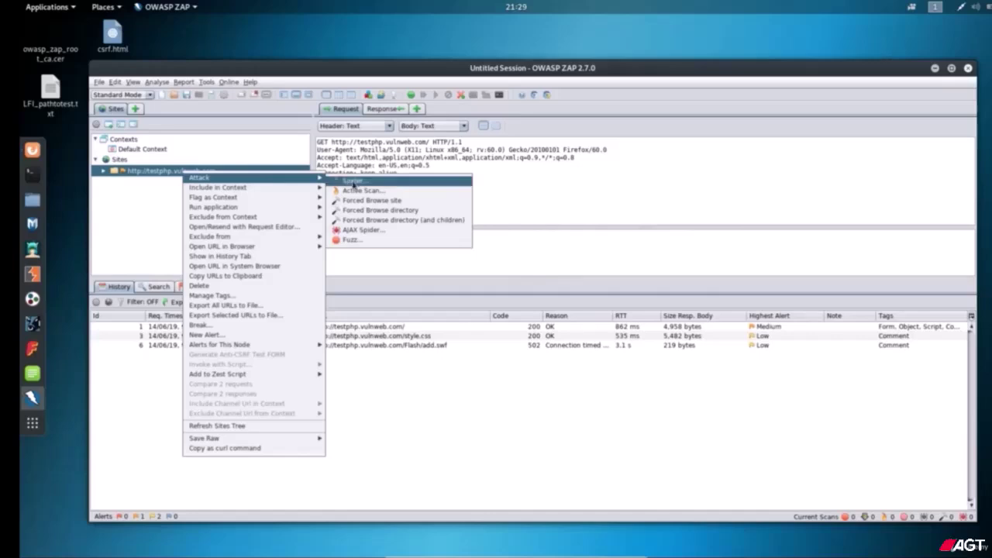
pyautogui.click(354, 181)
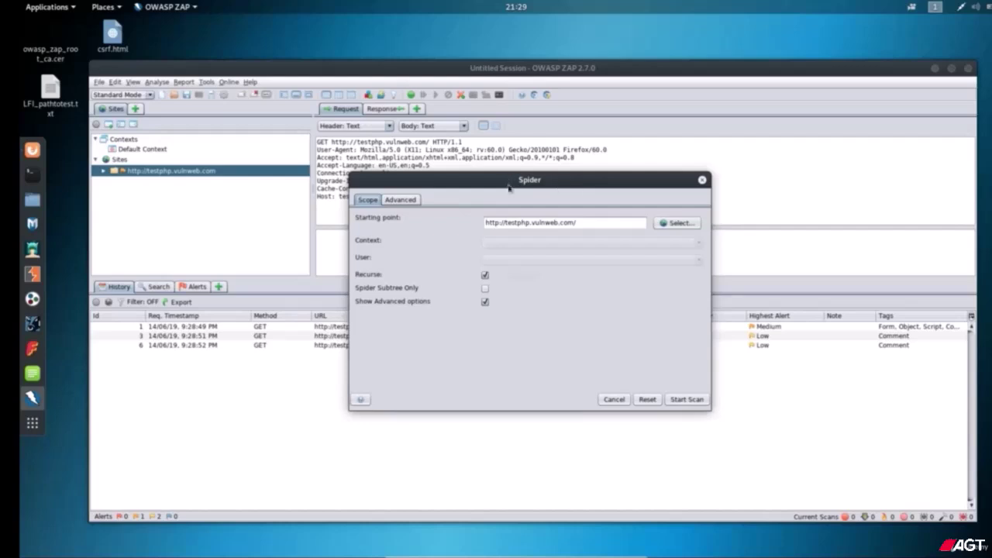
pyautogui.click(407, 202)
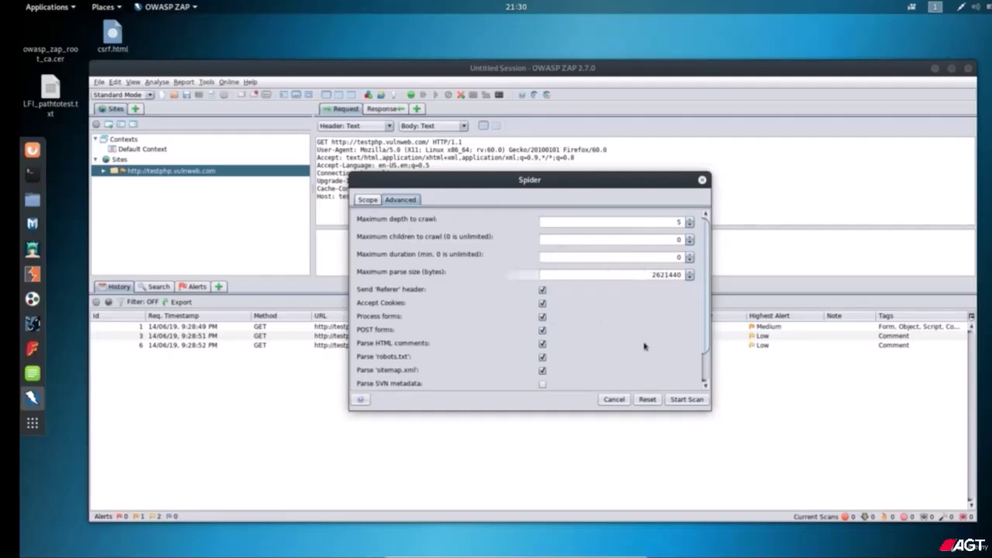
pyautogui.click(686, 400)
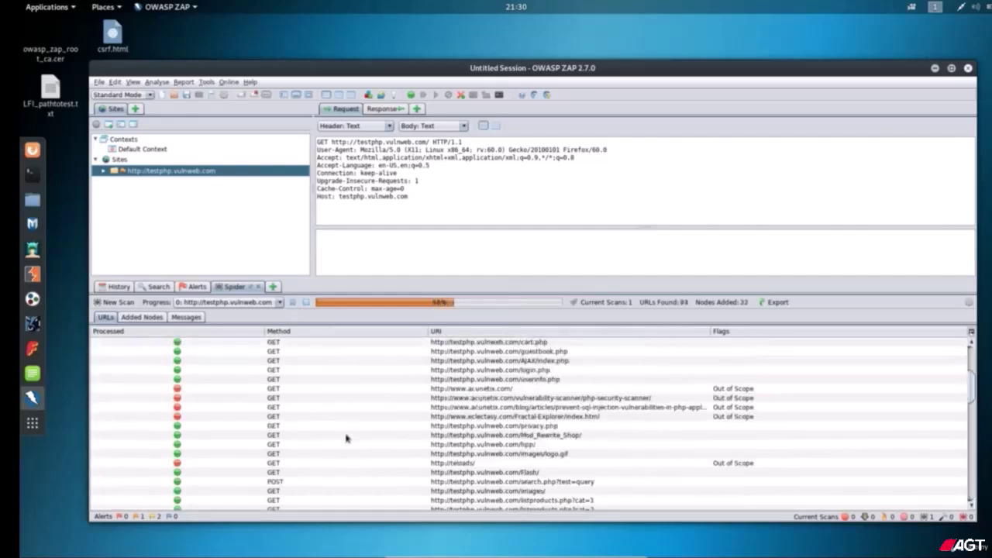
pyautogui.scroll(5, 347, 438)
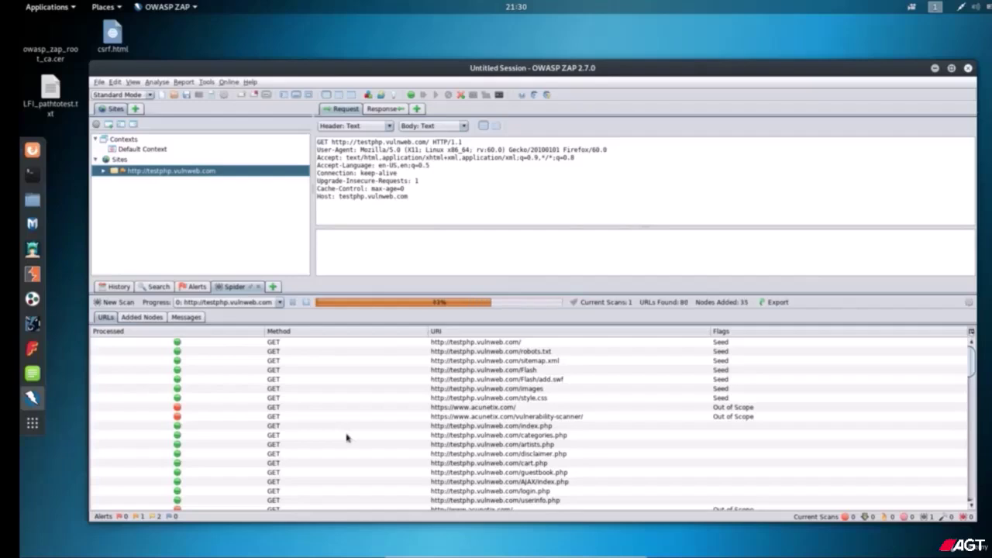
pyautogui.scroll(-5, 358, 413)
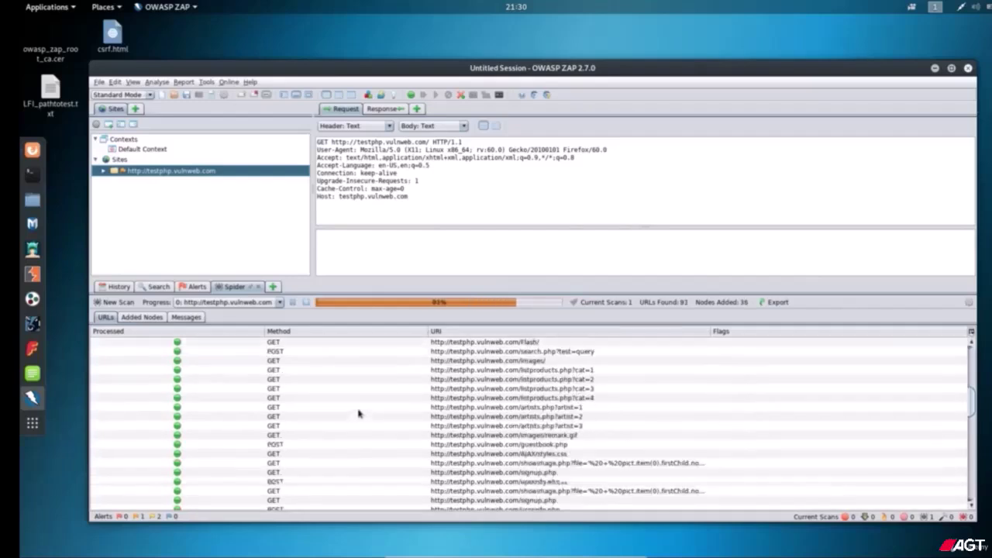
pyautogui.scroll(-10, 358, 413)
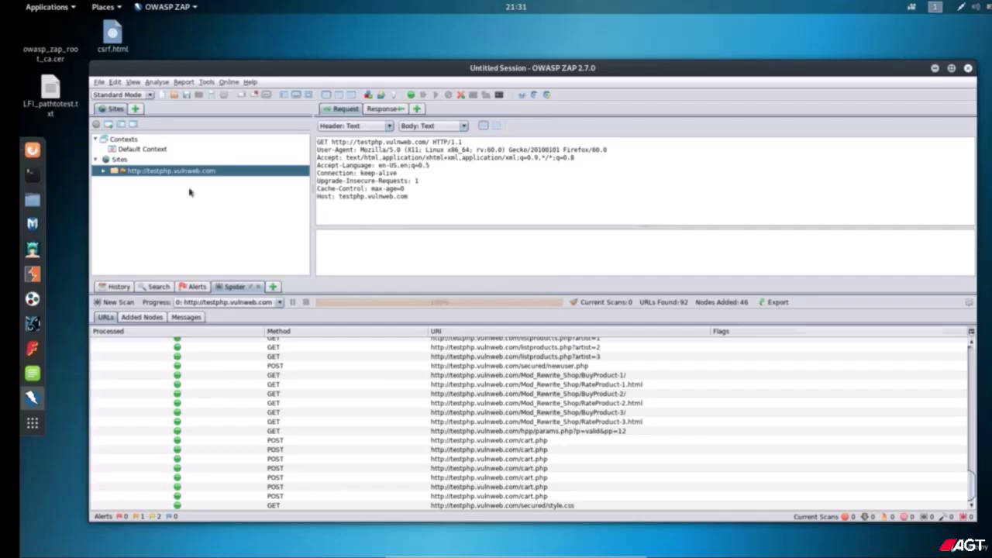
# Show all of ZAP's hidden tabs and list the parameters collected for testphp.vulnweb.com:80
pyautogui.click(134, 83)
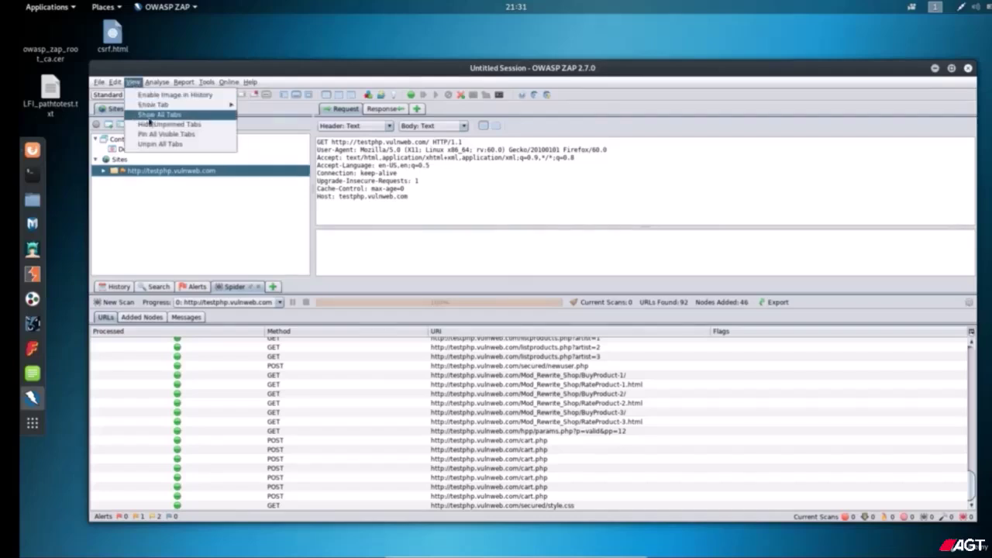
pyautogui.click(172, 115)
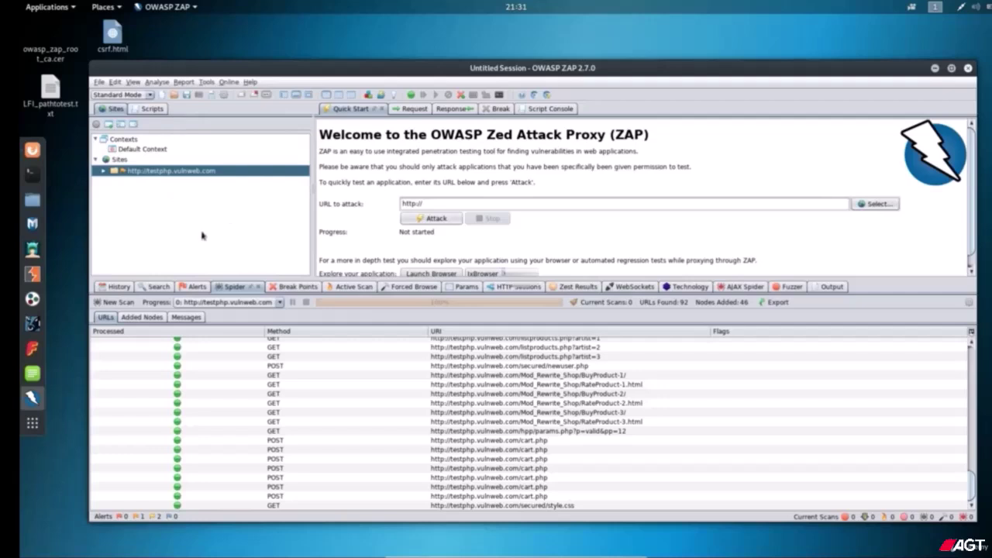
pyautogui.click(460, 288)
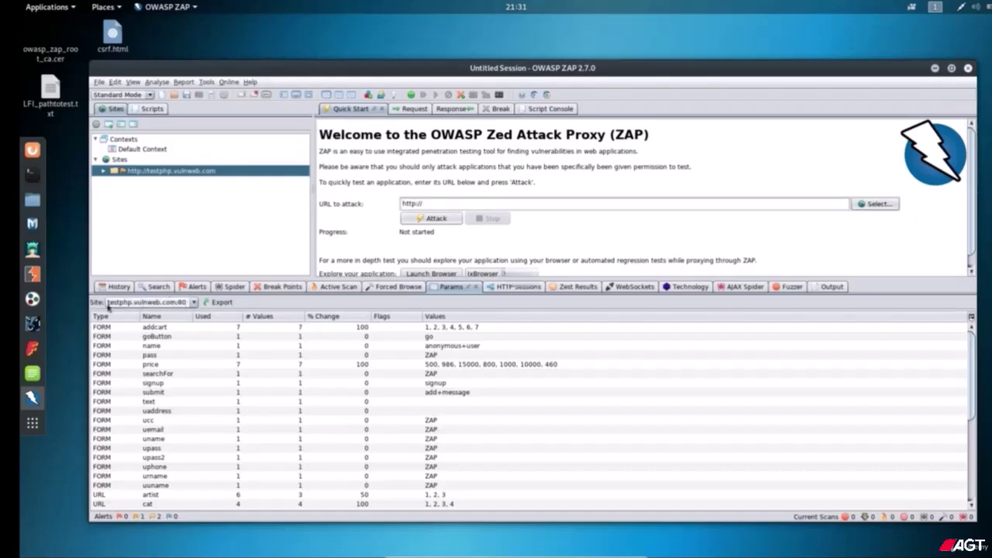
pyautogui.click(193, 302)
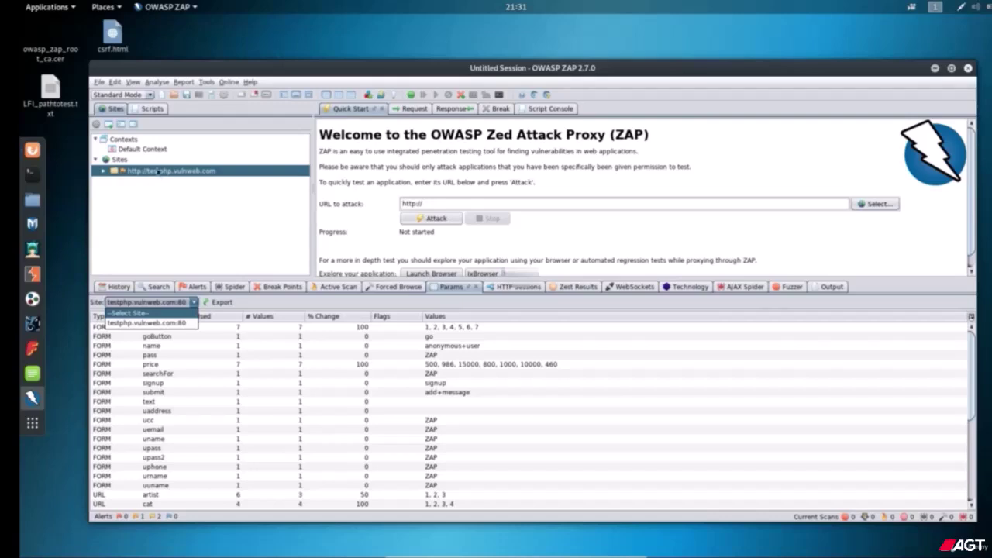
pyautogui.click(145, 323)
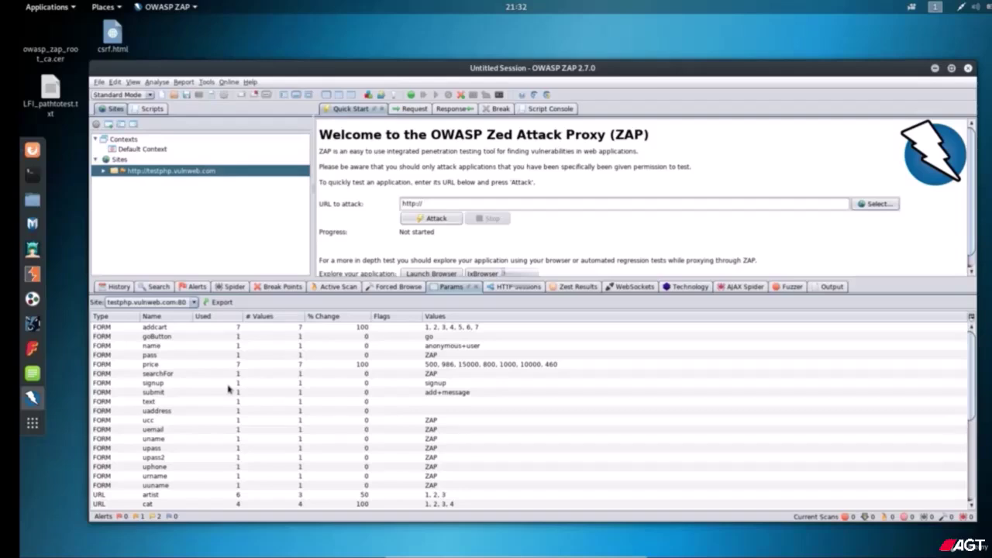
# Sort the parameter list by type in descending order, with the URL parameters first
pyautogui.click(108, 330)
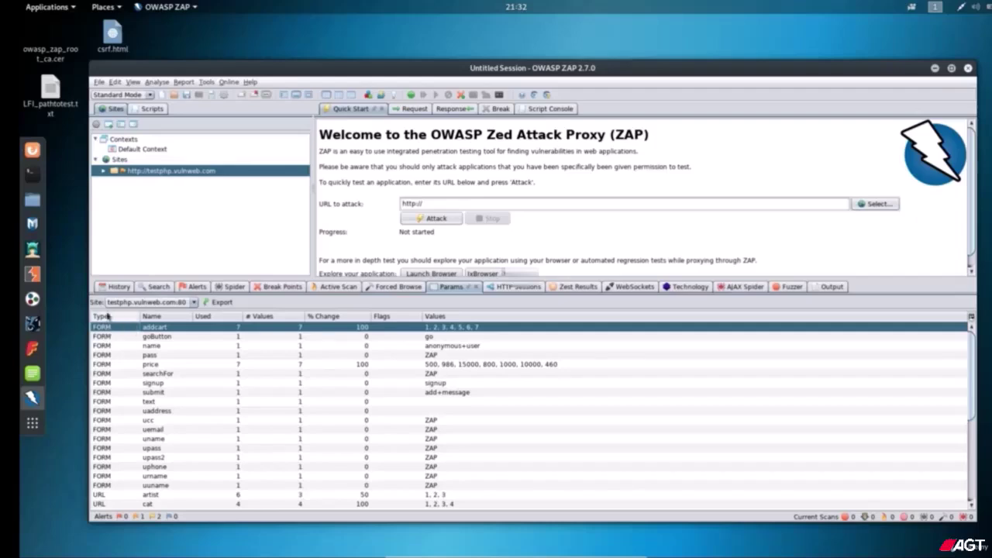
pyautogui.click(107, 316)
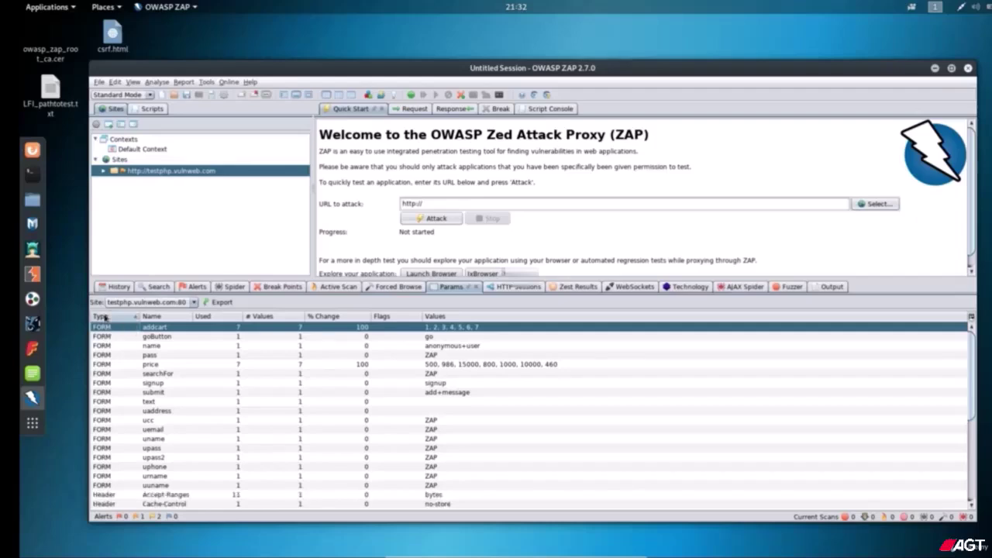
pyautogui.click(106, 317)
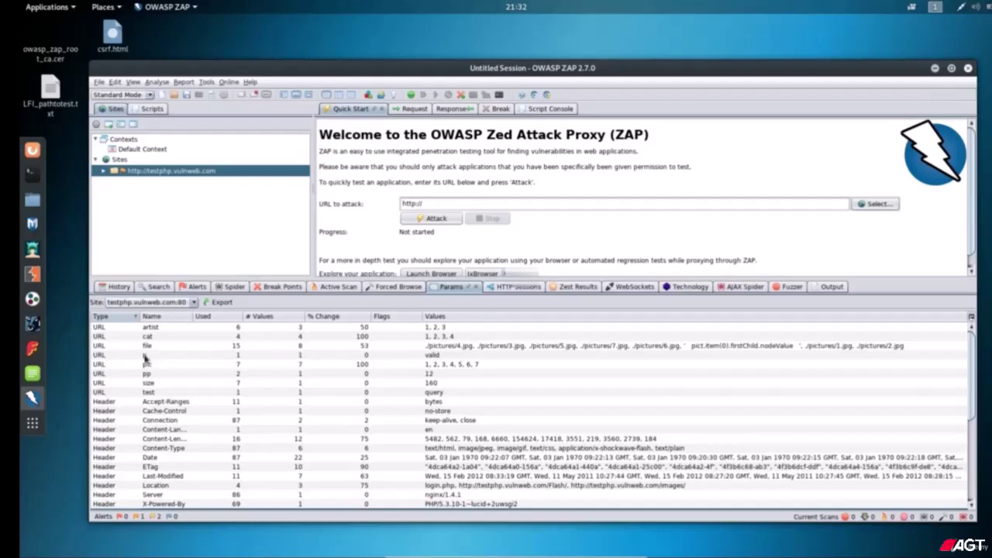
# Search the captured requests for the URL parameter p
pyautogui.click(145, 356)
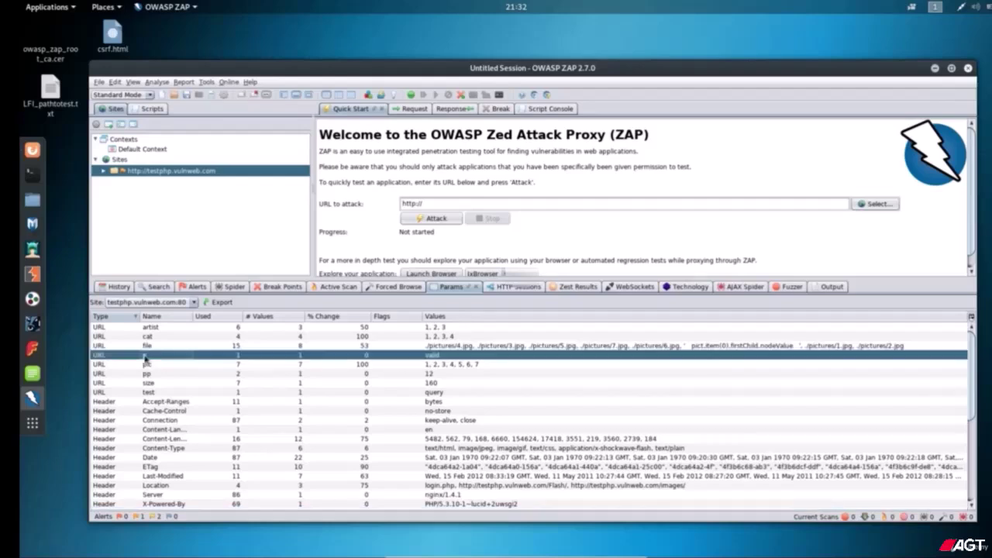
pyautogui.rightClick(167, 358)
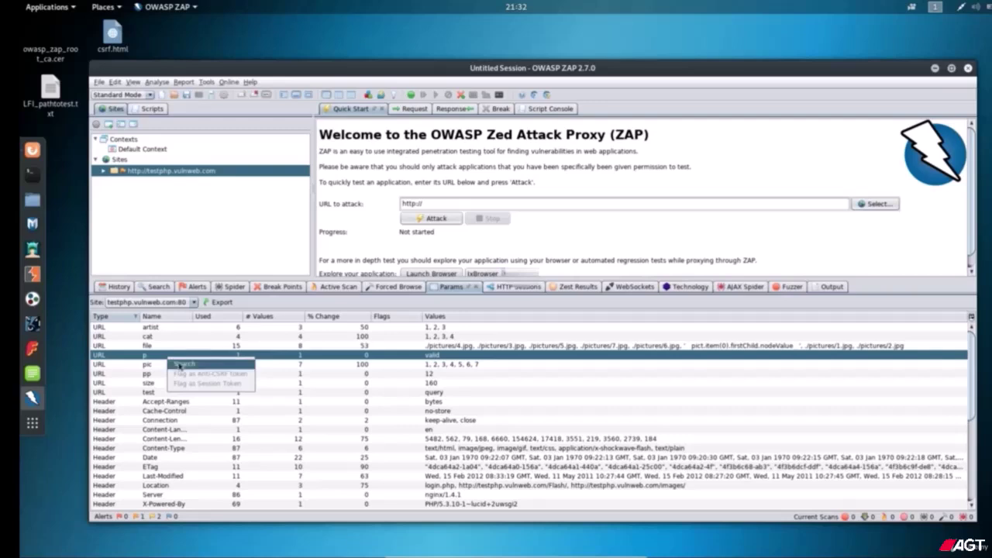
pyautogui.click(184, 363)
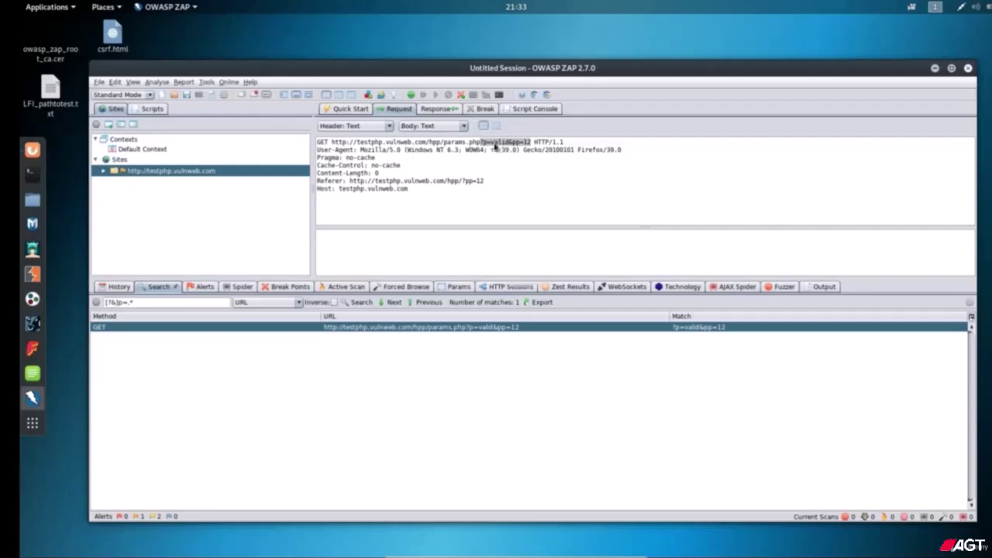
# Open the hpp/params.php request for resending, and send it with the p parameter set to batman
pyautogui.rightClick(425, 188)
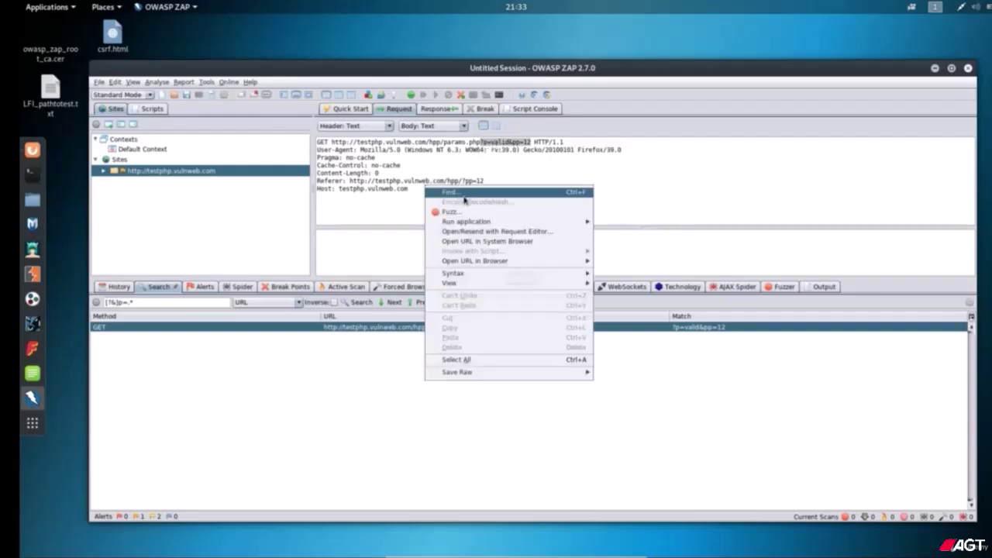
pyautogui.click(504, 230)
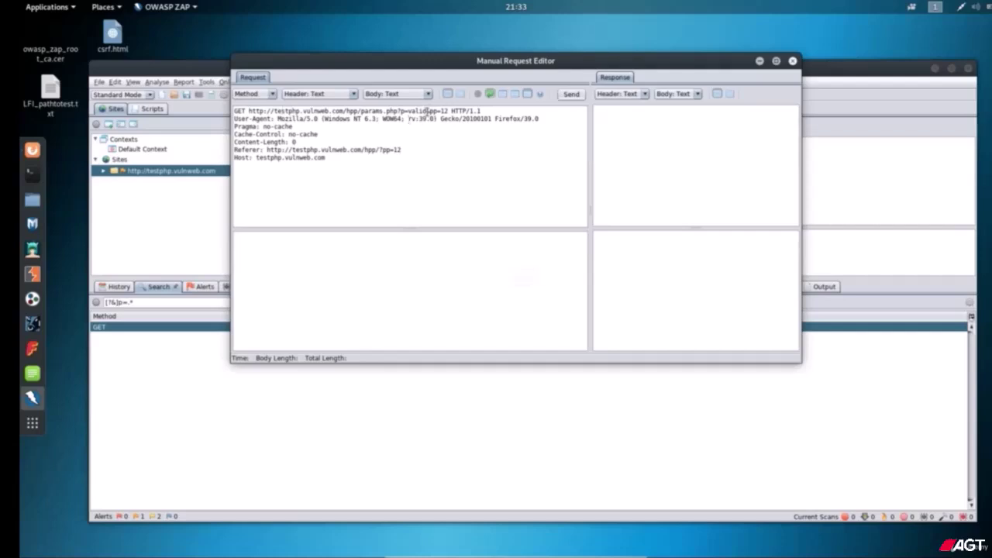
pyautogui.click(427, 113)
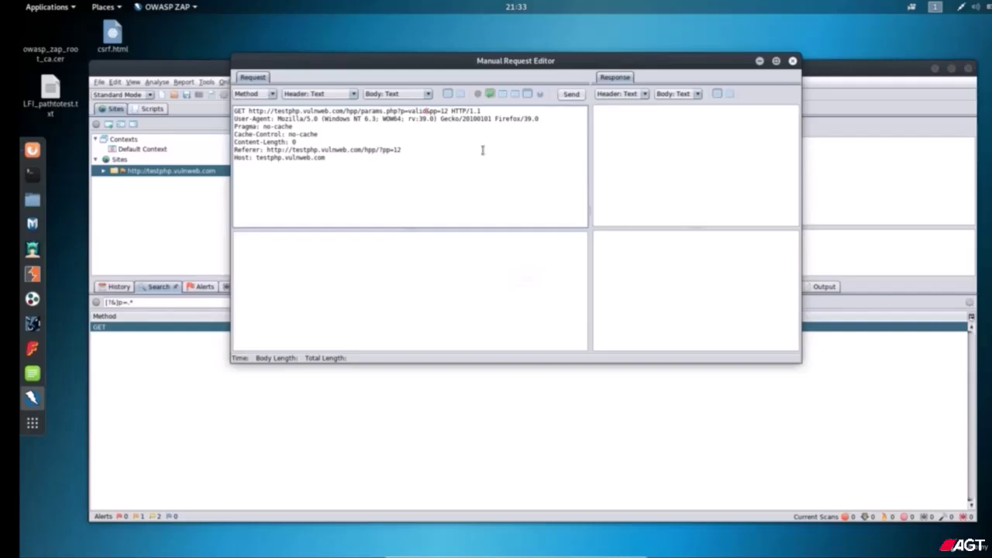
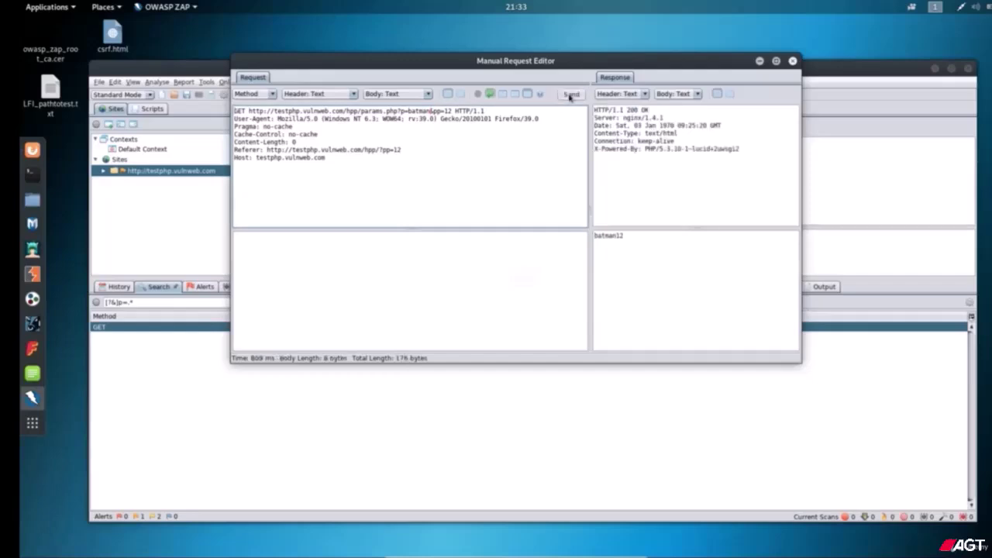
# Examine the response body and find the text batman in it
pyautogui.doubleClick(614, 242)
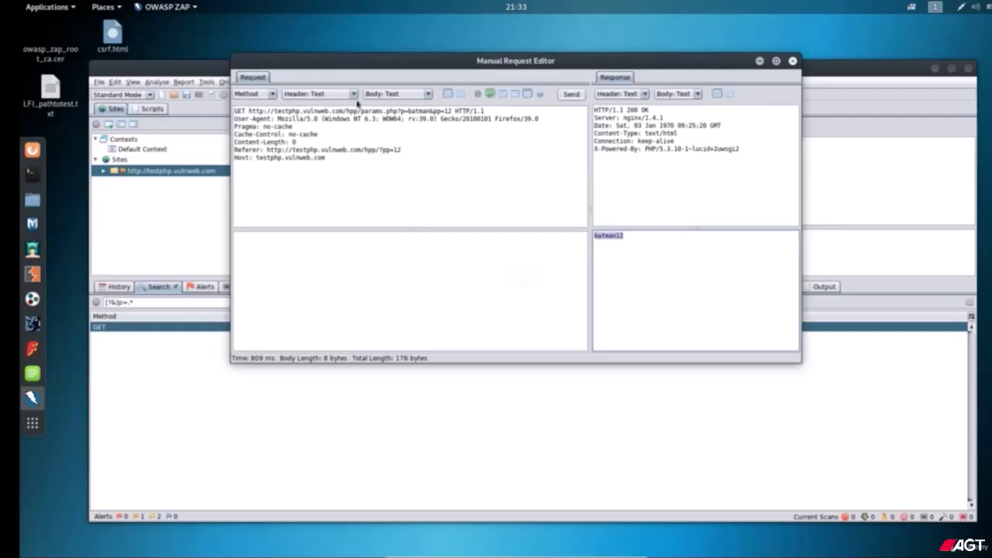
pyautogui.click(636, 243)
pyautogui.moveTo(597, 238)
pyautogui.mouseDown()
pyautogui.moveTo(623, 240)
pyautogui.moveTo(614, 247)
pyautogui.mouseUp()
pyautogui.rightClick(672, 247)
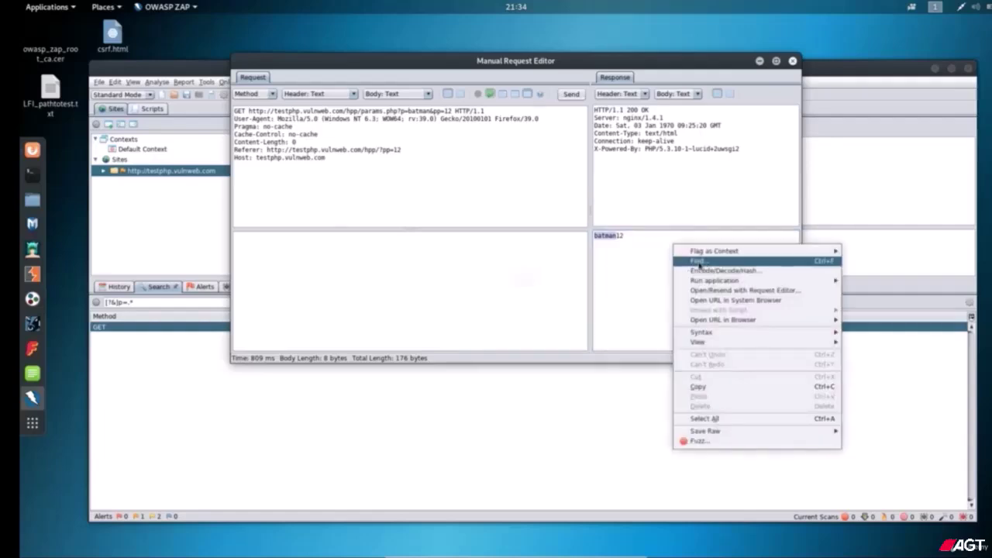
pyautogui.click(700, 265)
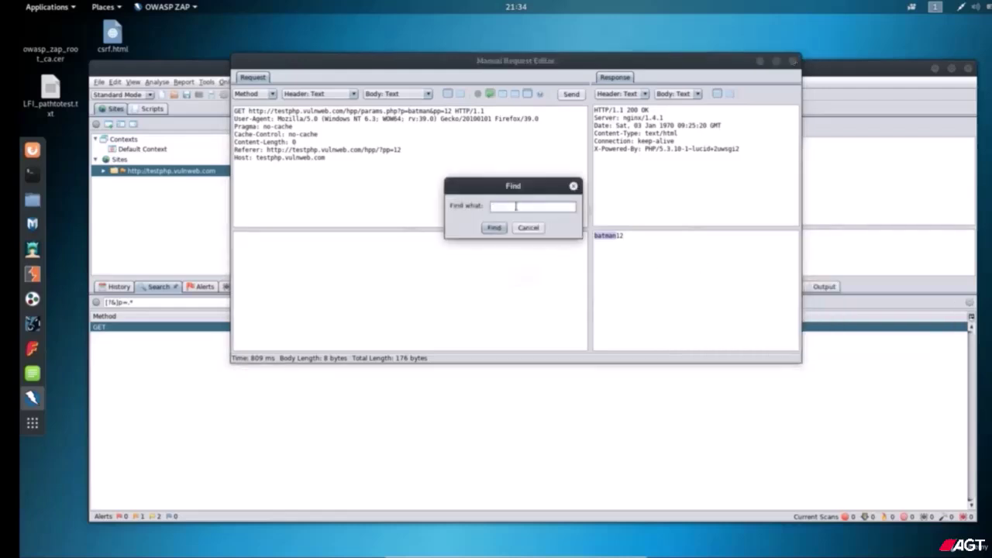
pyautogui.write('batman')
pyautogui.click(618, 238)
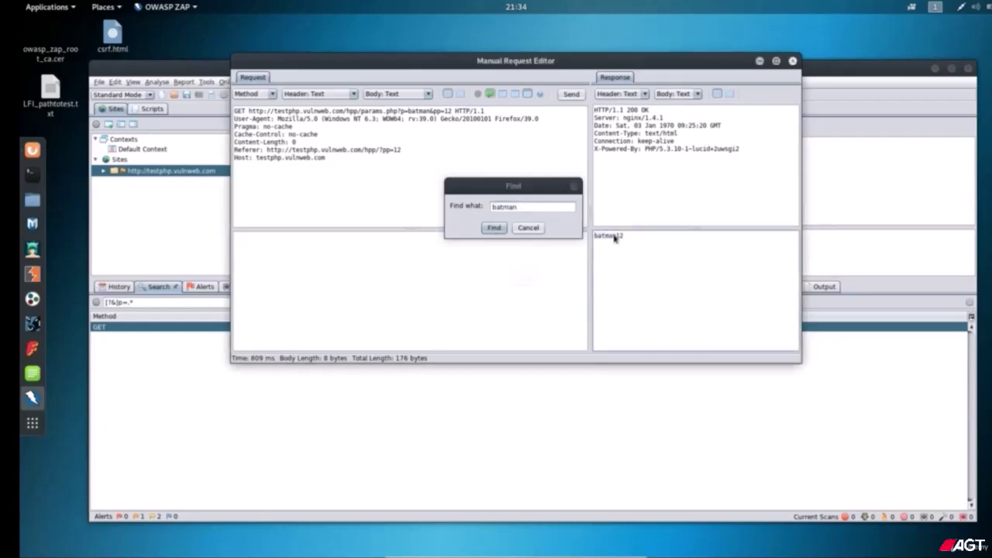
pyautogui.click(498, 230)
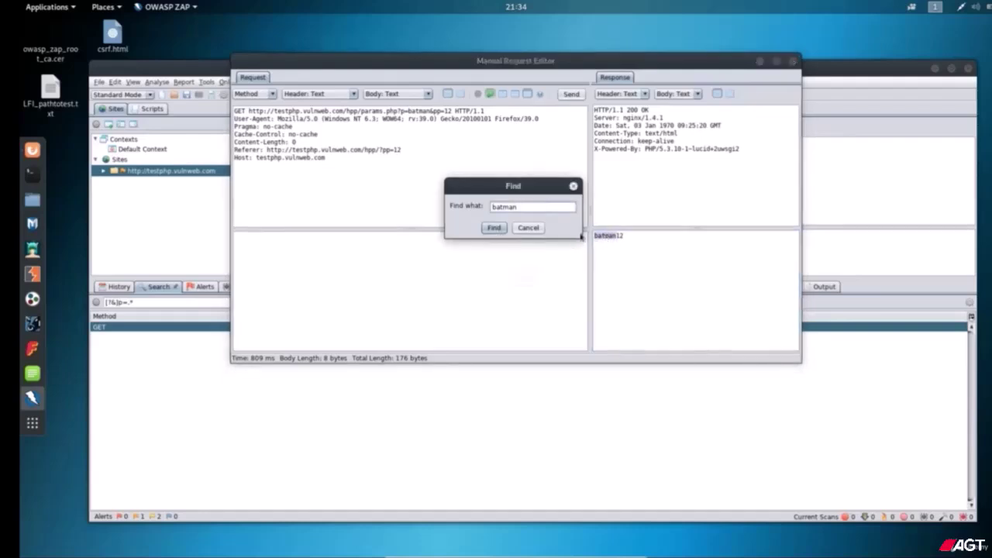
pyautogui.click(529, 227)
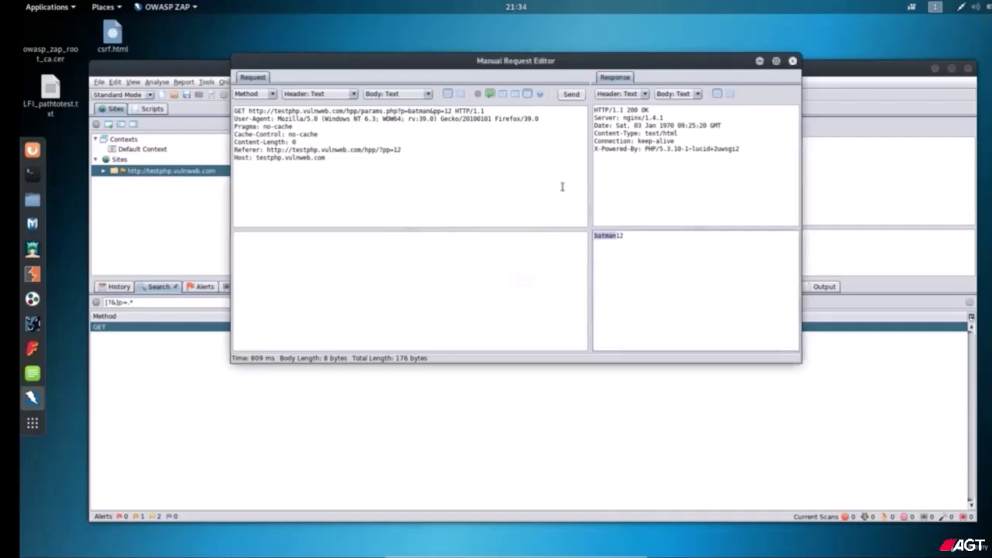
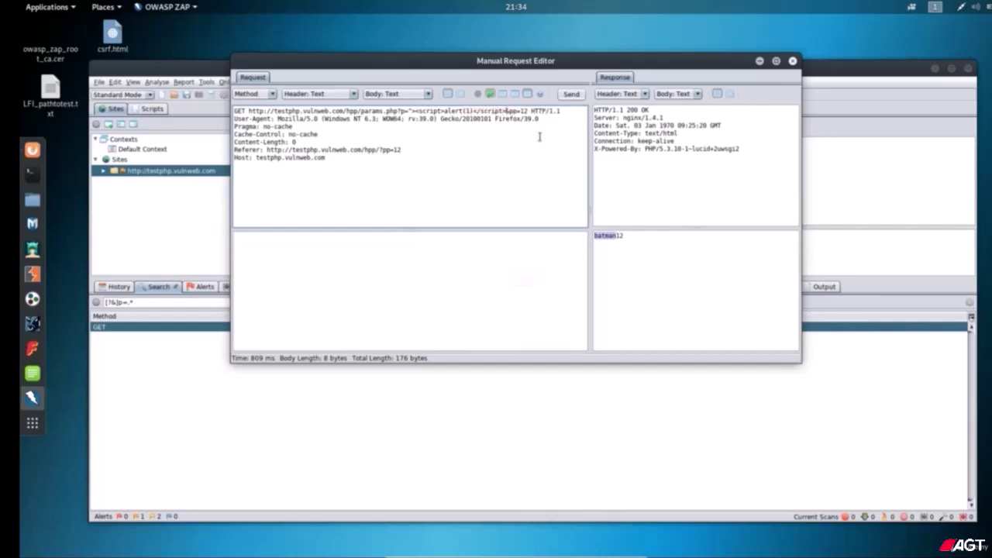
# Resend the hpp/params.php request with the p parameter set to "><script>alert(1)</script>
pyautogui.click(572, 94)
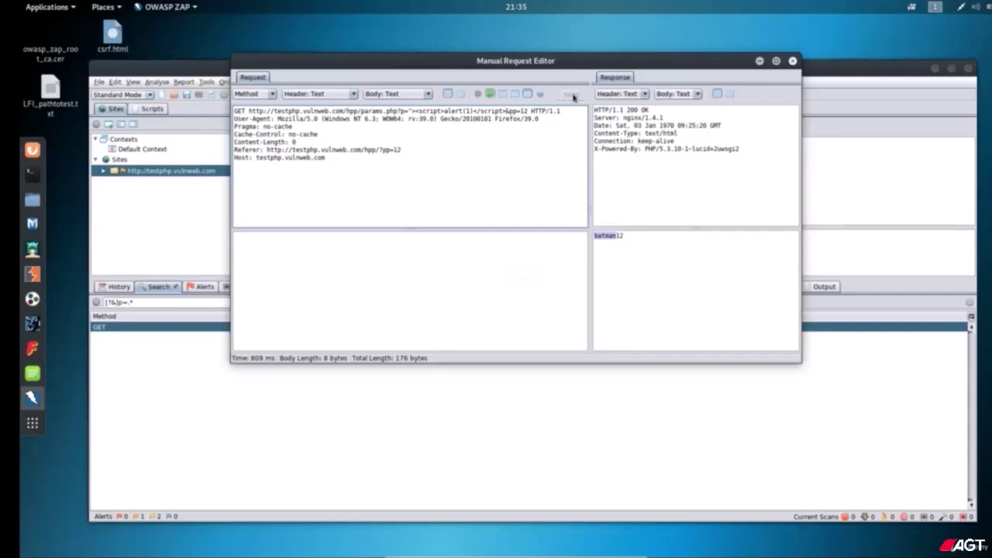
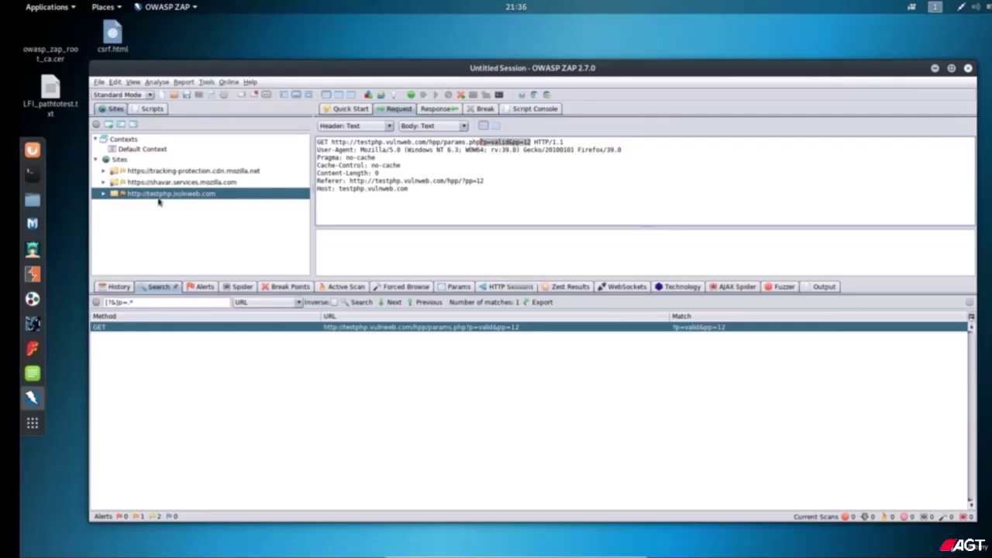
# Review the collected parameters for tracking-protection.cdn.mozilla.net:443, and switch the parameter list to testphp.vulnweb.com:80
pyautogui.click(457, 288)
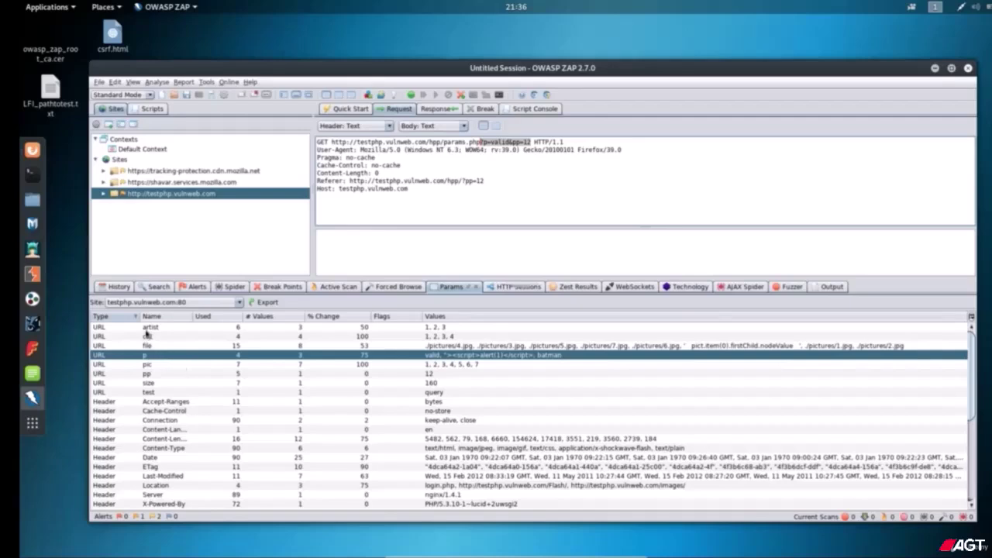
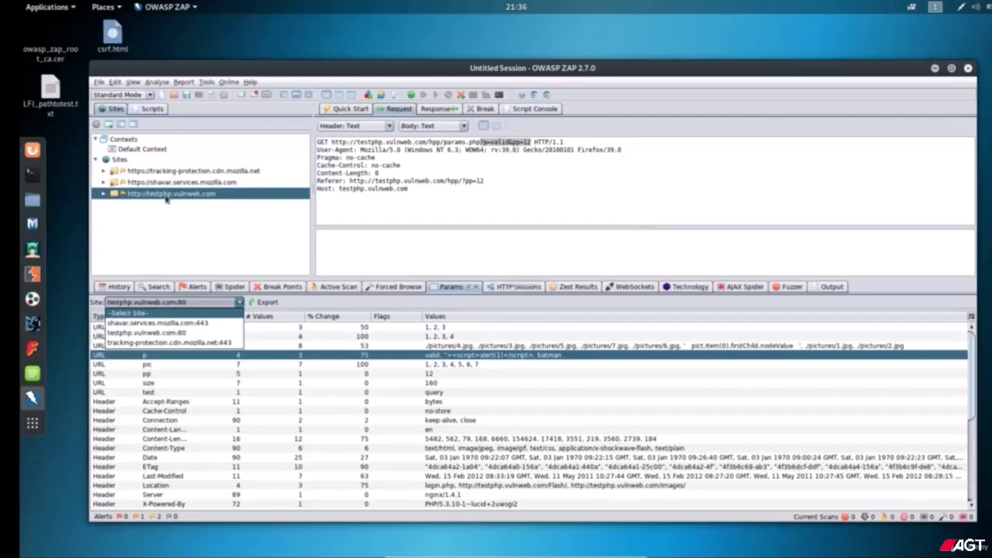
pyautogui.click(163, 340)
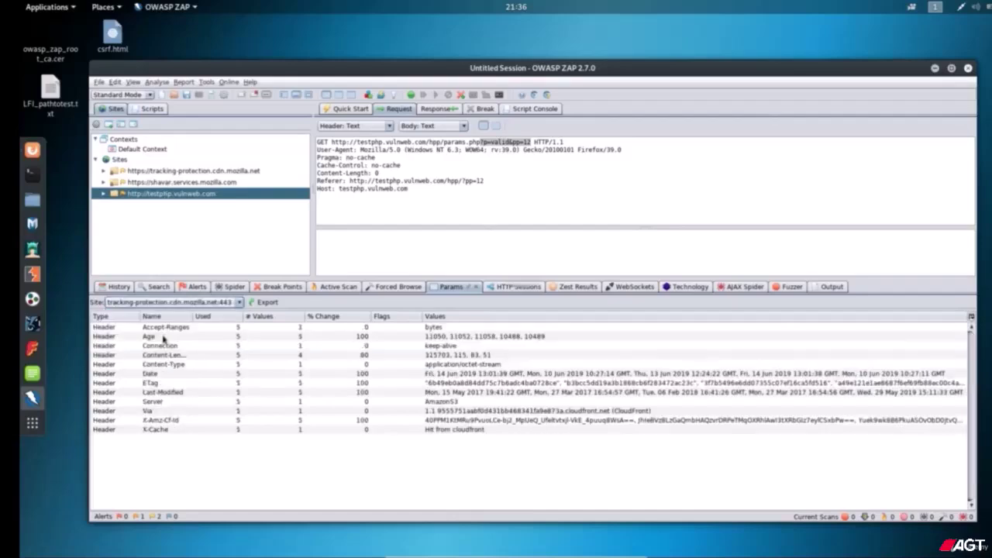
pyautogui.click(190, 305)
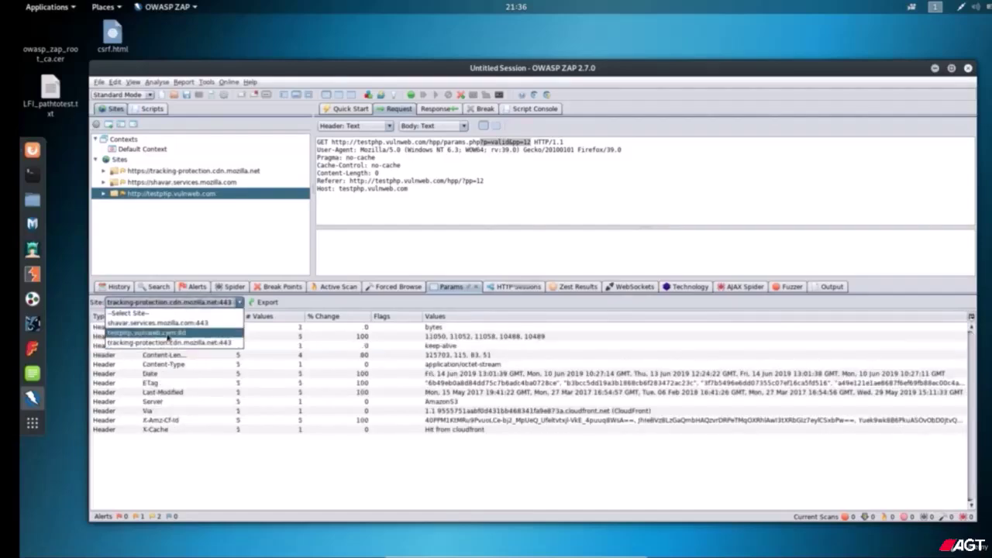
pyautogui.click(168, 334)
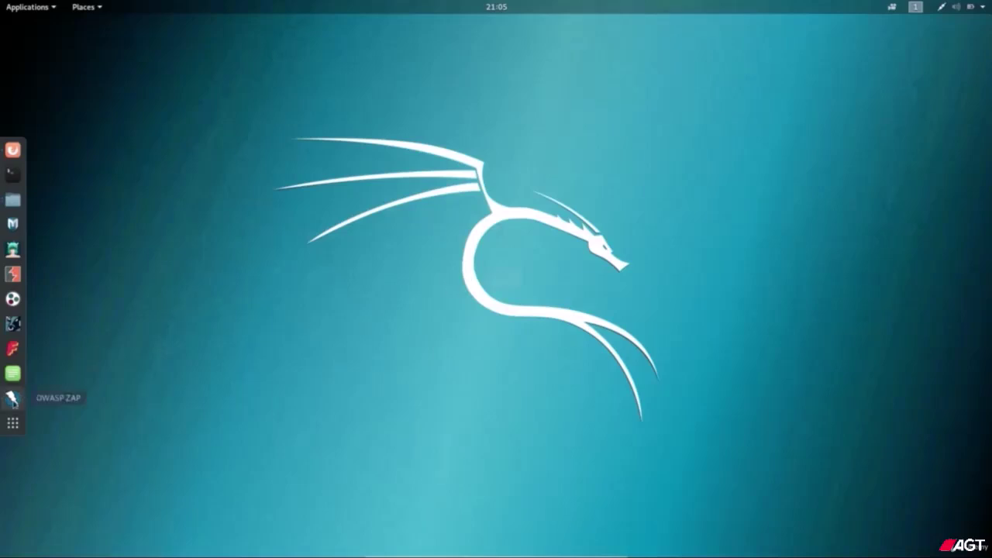
# Launch OWASP ZAP, open the browser preconfigured to proxy through it, and maximize the browser window
pyautogui.click(12, 398)
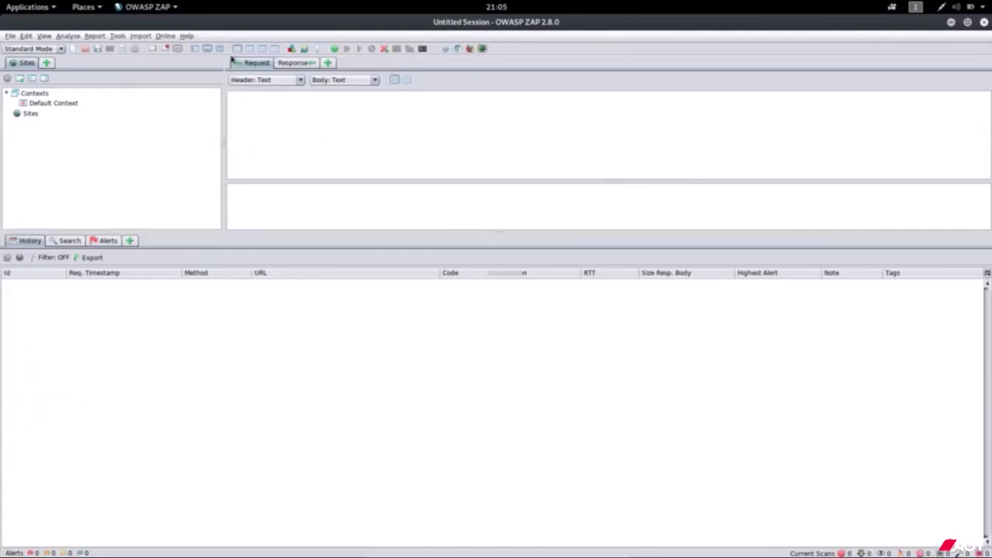
pyautogui.click(334, 48)
pyautogui.click(334, 49)
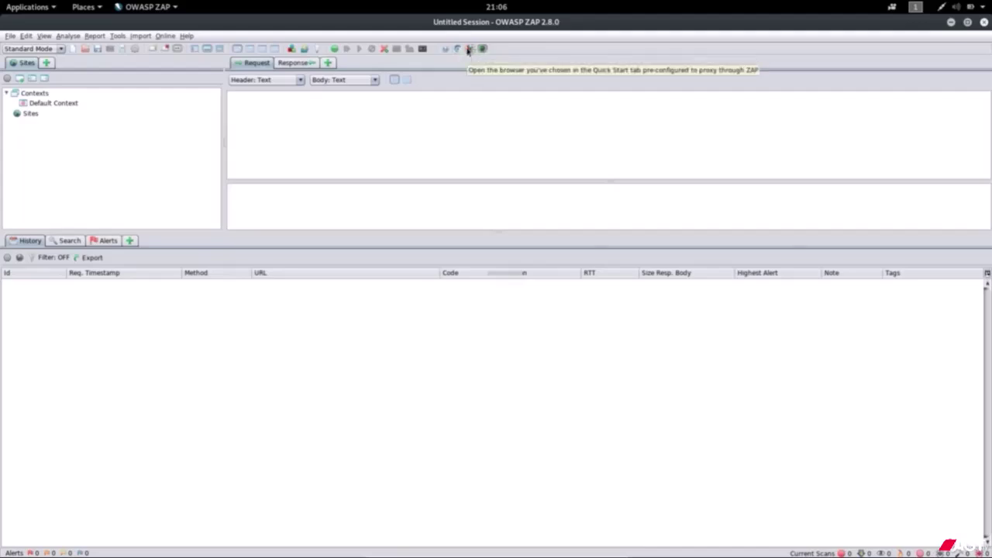
pyautogui.click(468, 50)
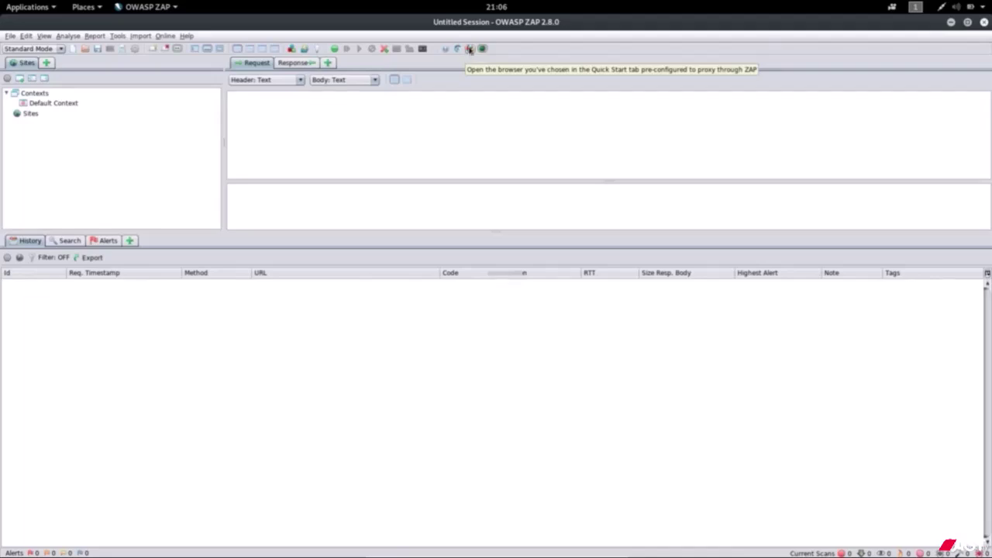
pyautogui.click(469, 50)
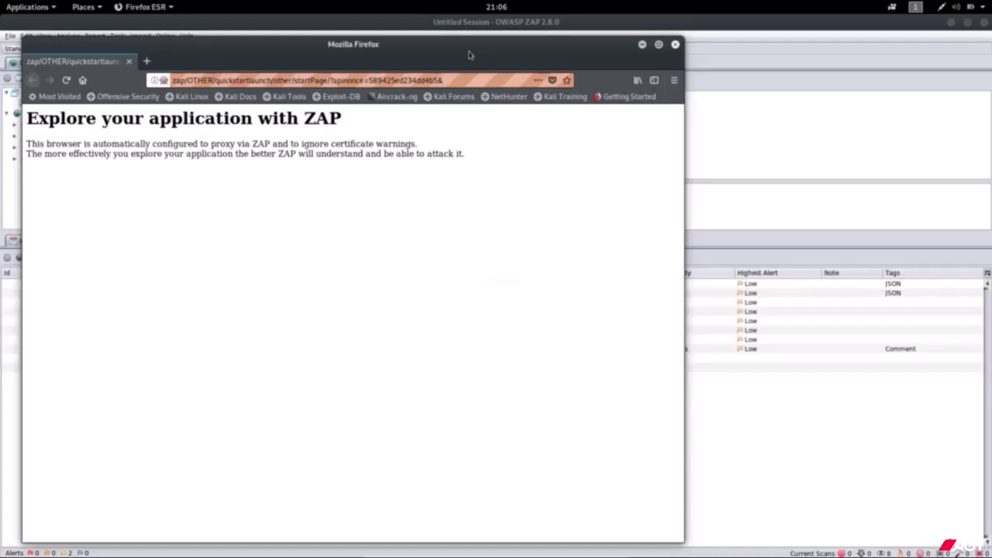
pyautogui.doubleClick(469, 54)
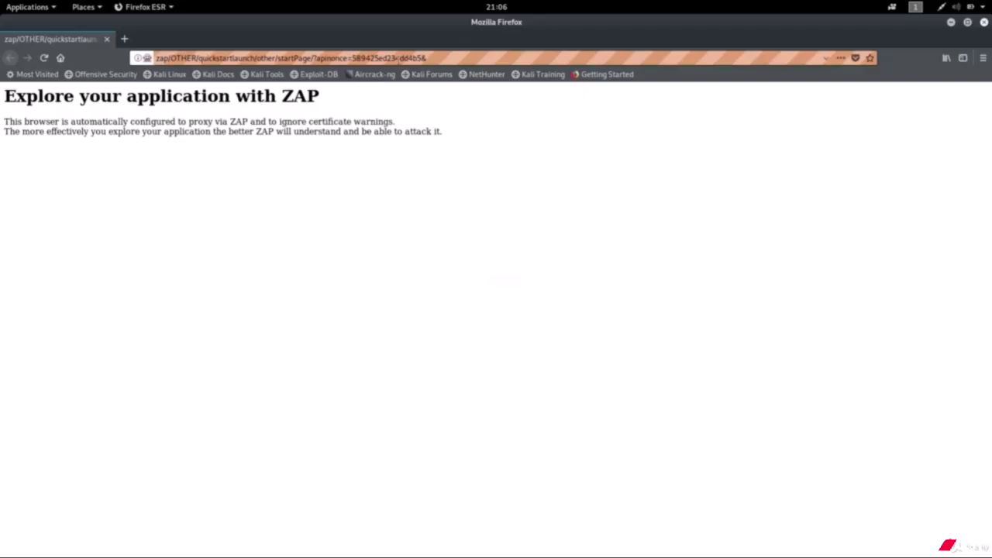
# Load test.vulnweb.com in a new browser tab and continue past the HUD welcome screen to the target
pyautogui.click(124, 38)
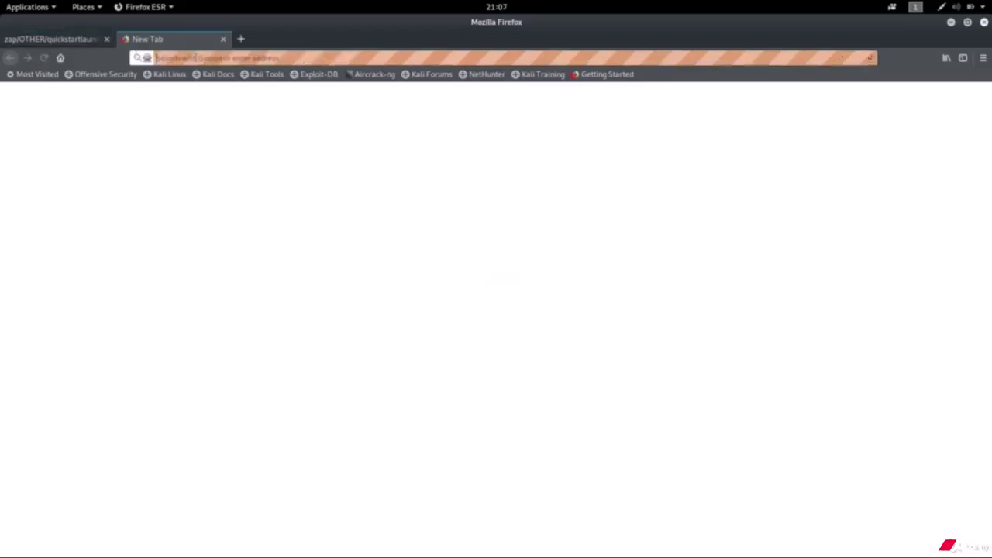
pyautogui.write('test.')
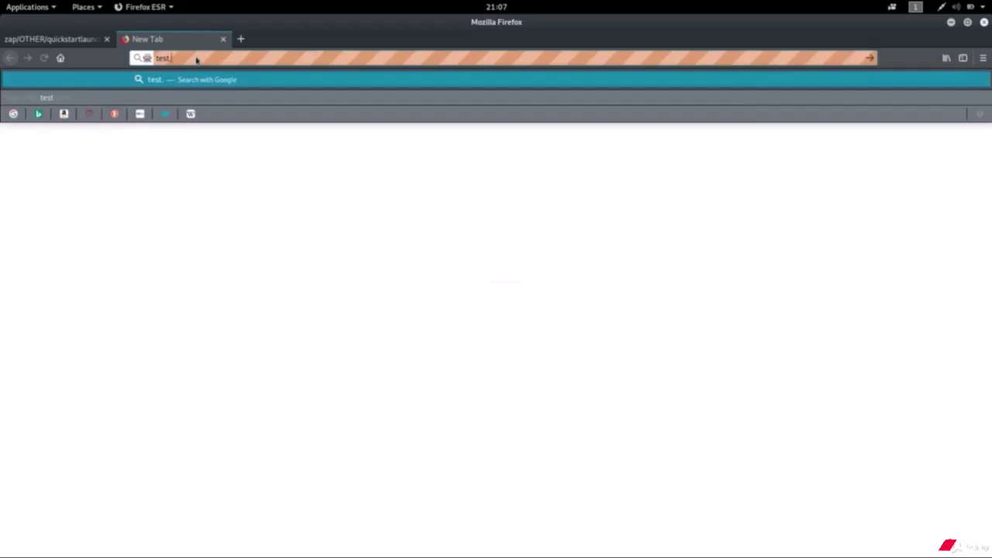
pyautogui.write('vuln')
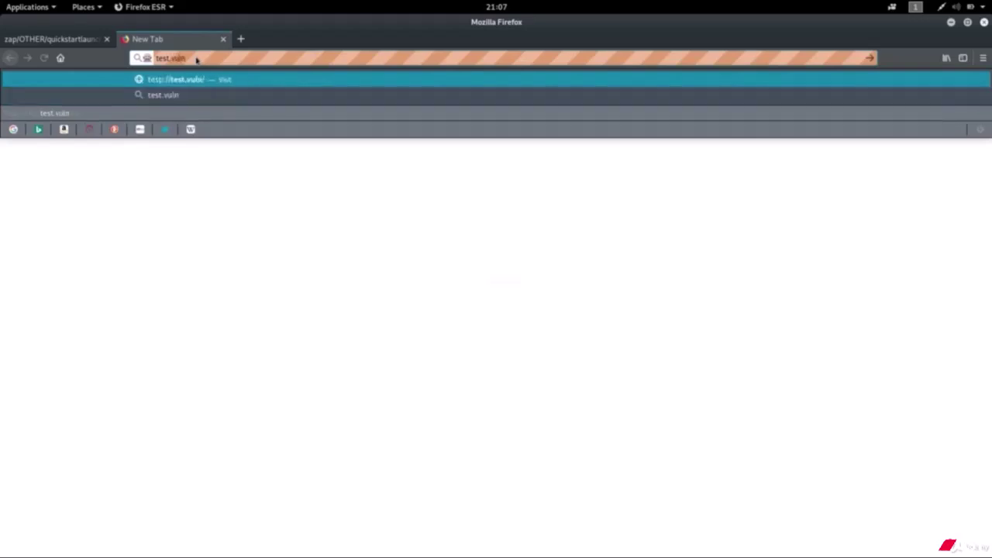
pyautogui.write('web.com')
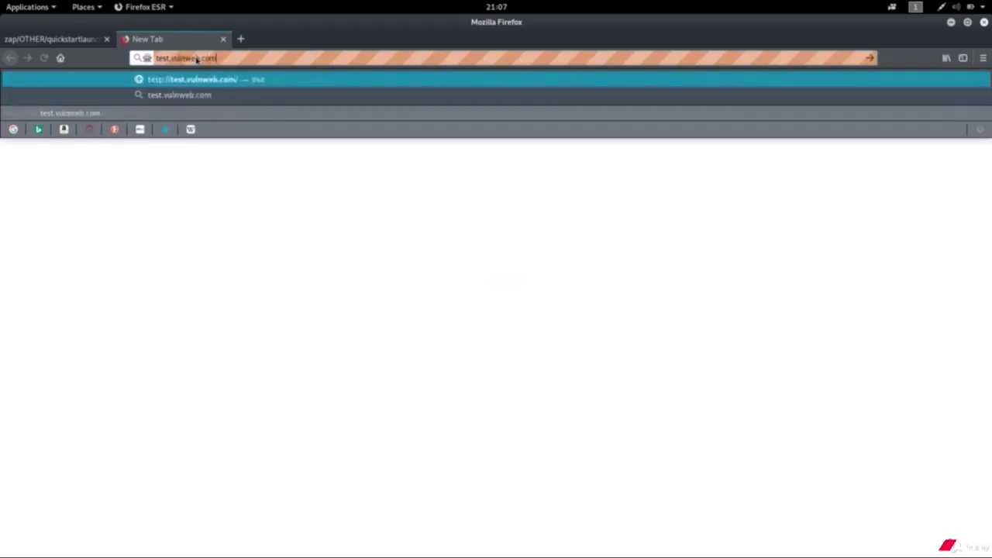
pyautogui.moveTo(222, 59); pyautogui.dragTo(169, 59)
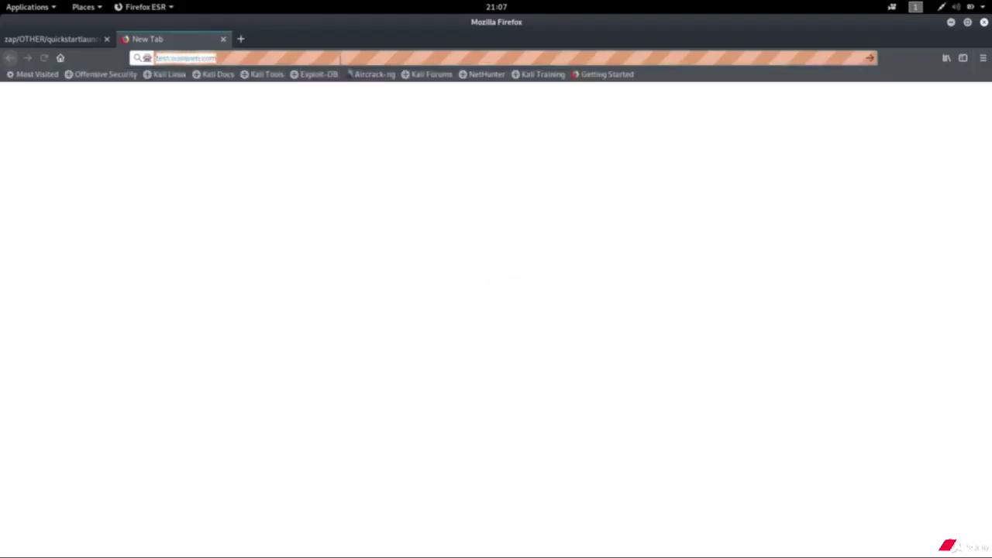
pyautogui.click(339, 57)
pyautogui.press('Return')
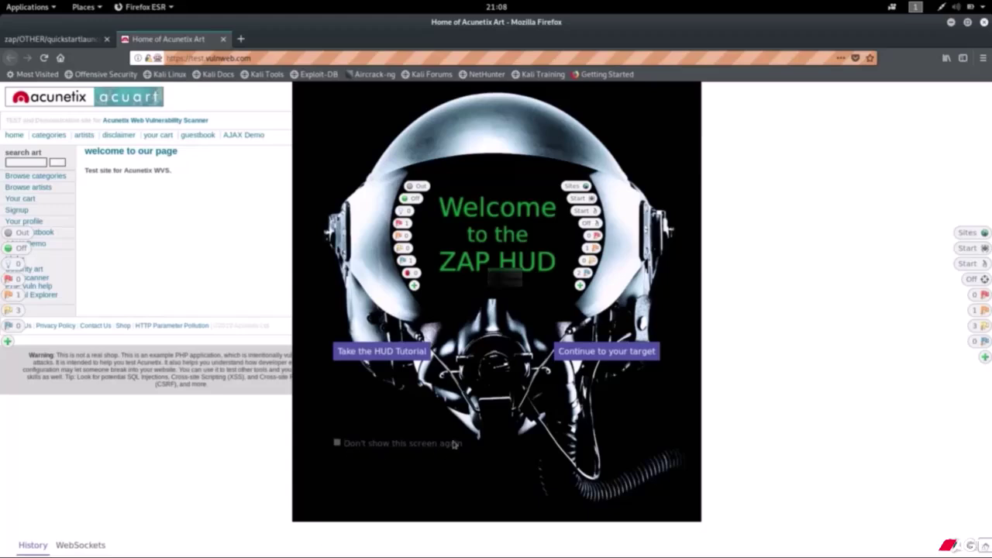
pyautogui.click(592, 353)
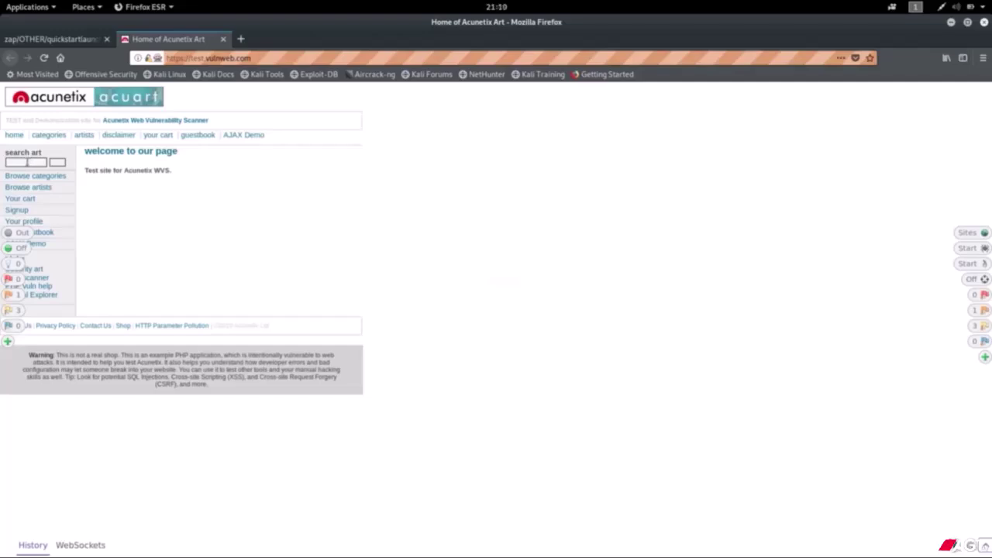
# Search the art site for hello, and return to its home page
pyautogui.press('Return')
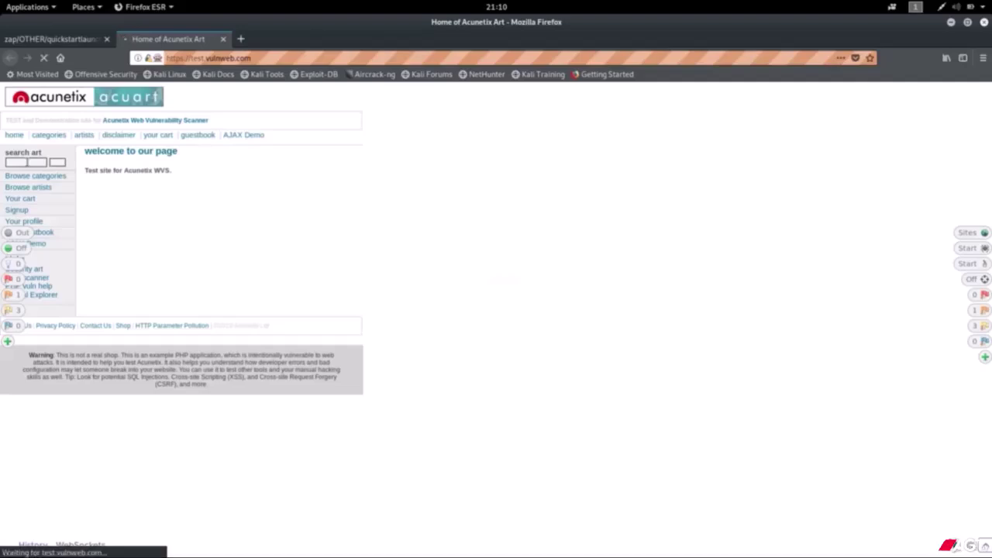
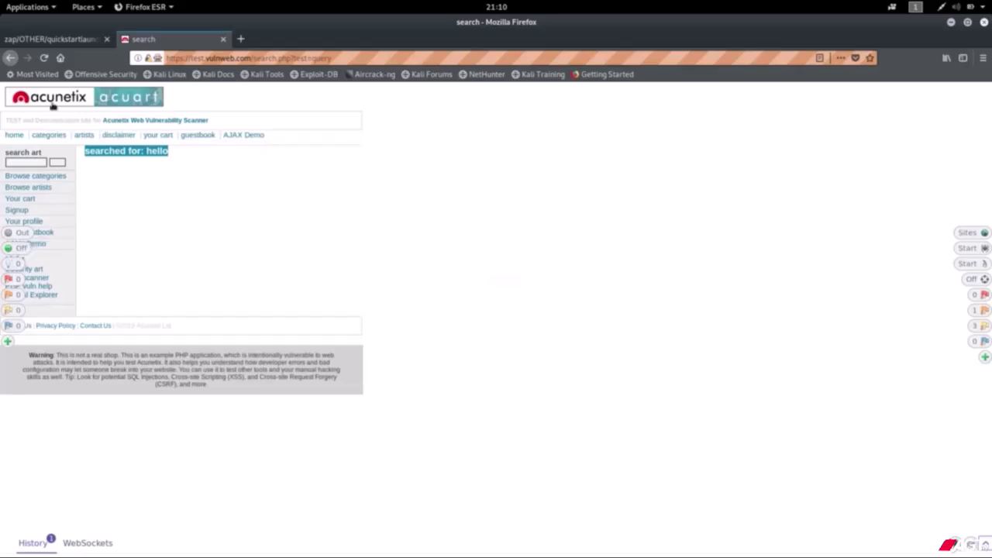
pyautogui.click(7, 60)
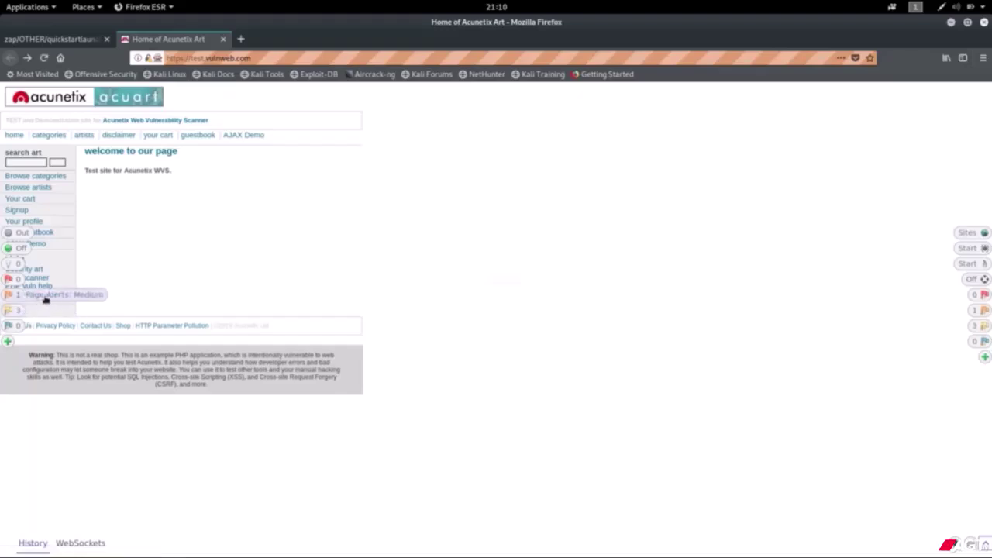
# Examine the HUD's medium page alerts, expanding X-Frame-Options Header Not Set to see the affected URL
pyautogui.click(45, 297)
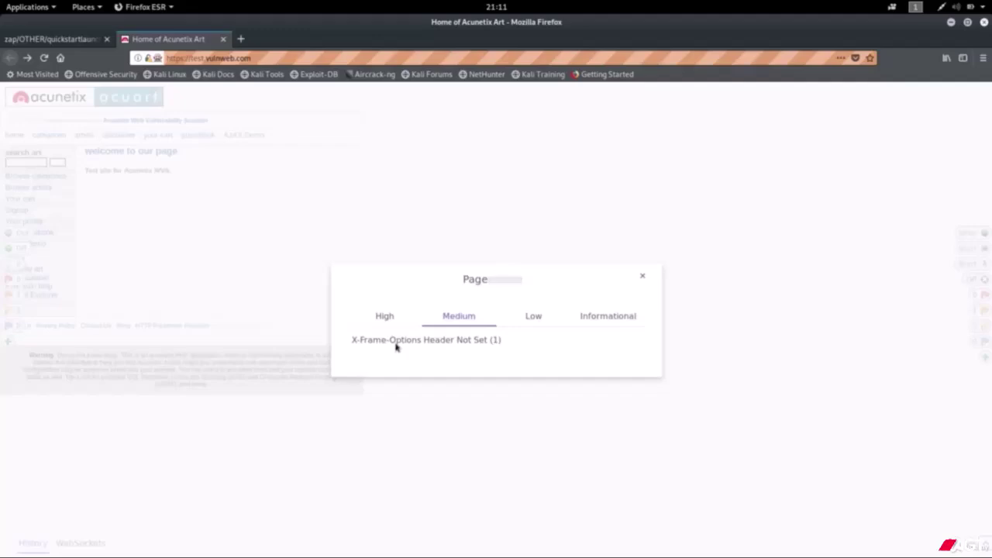
pyautogui.click(395, 345)
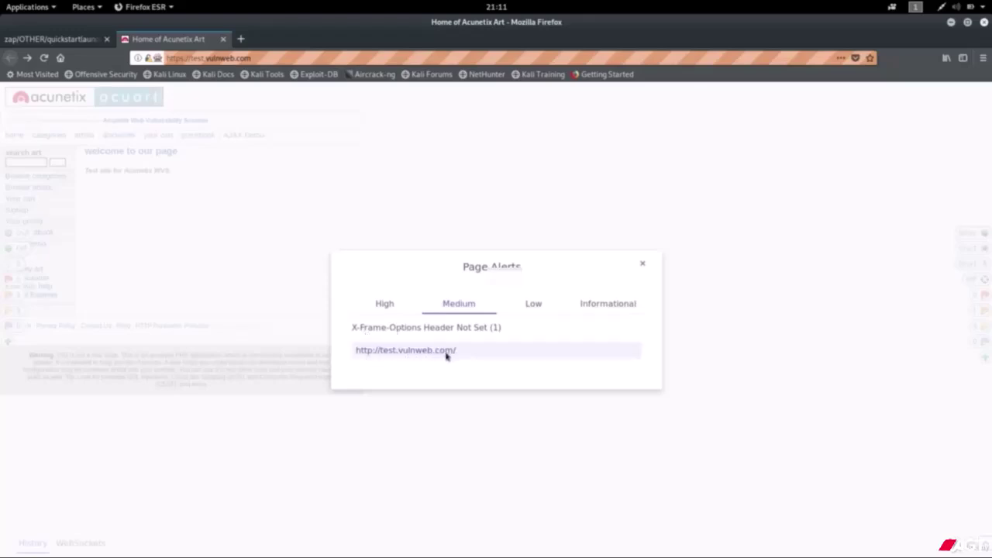
pyautogui.click(643, 264)
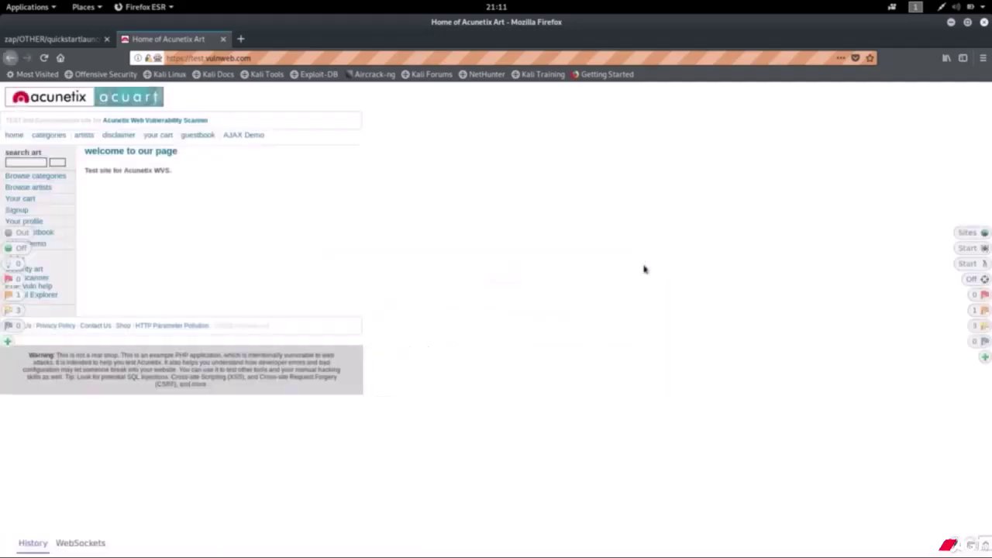
# Load google.com in a new browser tab
pyautogui.click(241, 39)
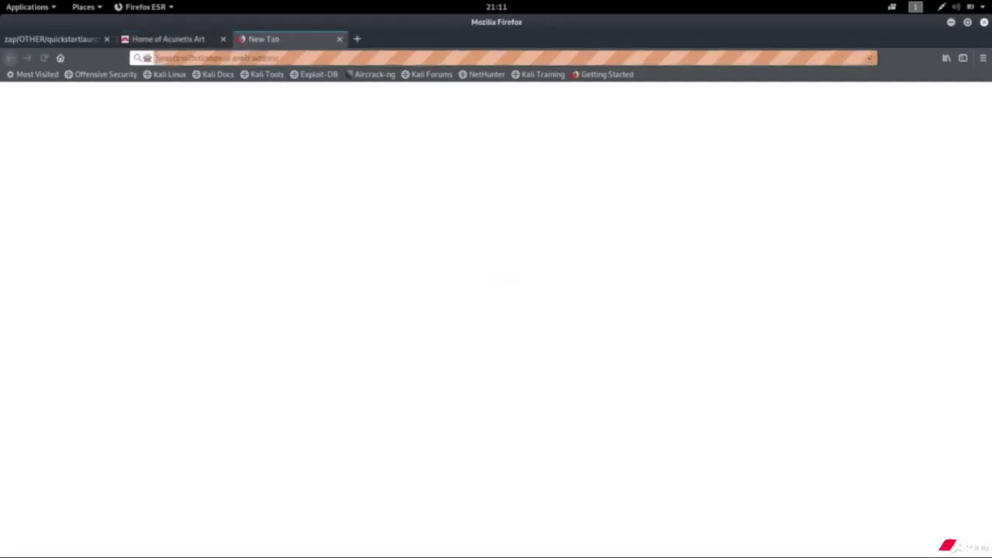
pyautogui.write('google.com')
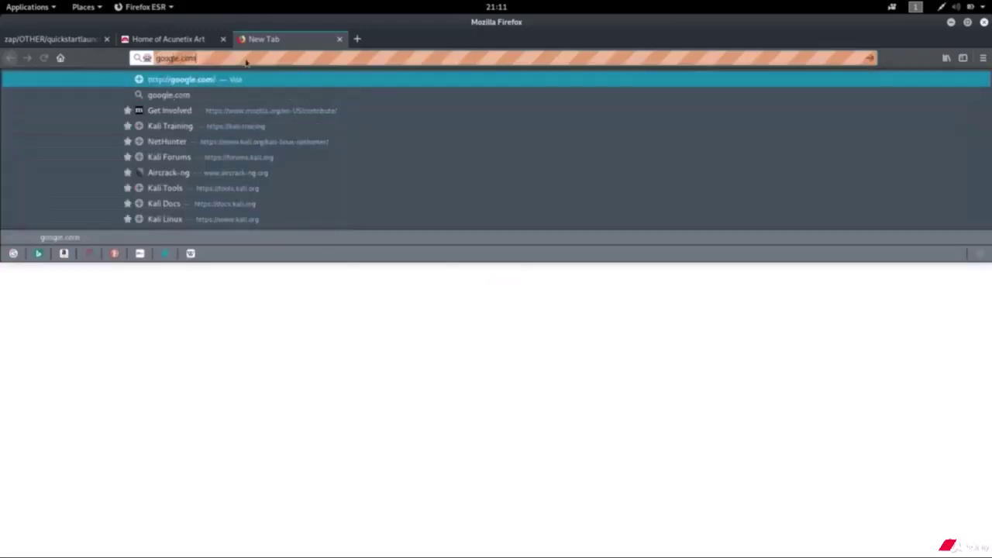
pyautogui.press('Return')
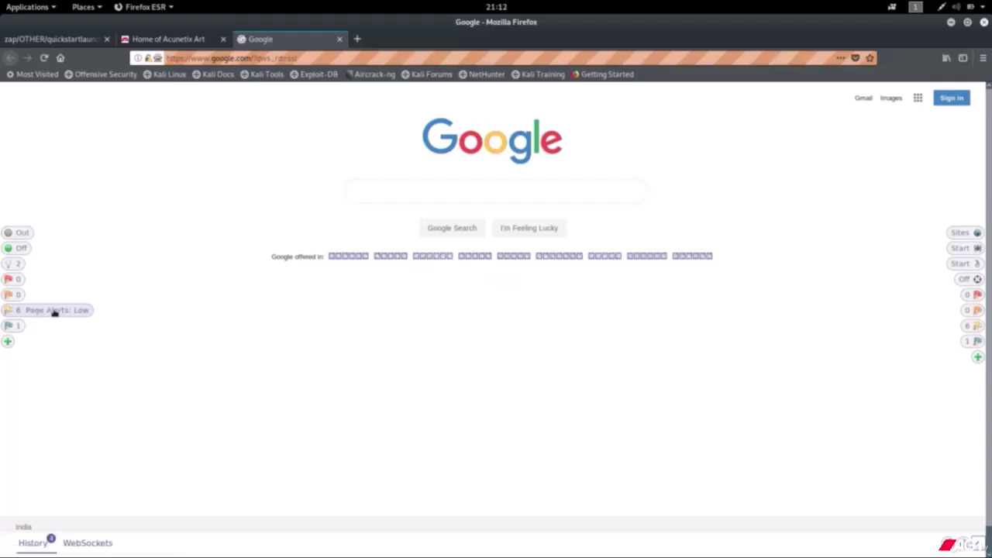
# Examine the HUD's low page alerts for Google, expanding Absence of Anti-CSRF Tokens to see the affected URL
pyautogui.click(53, 313)
pyautogui.click(383, 290)
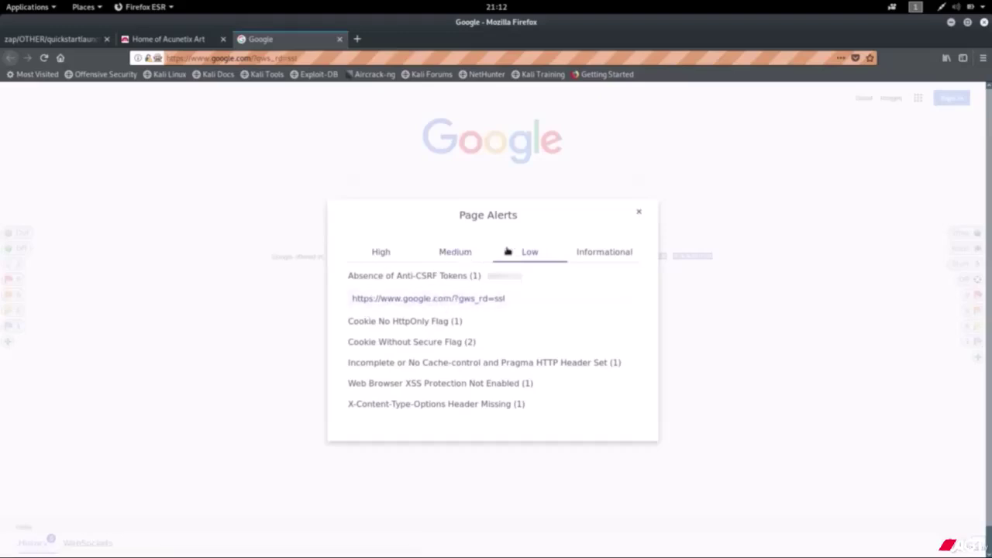
pyautogui.click(861, 211)
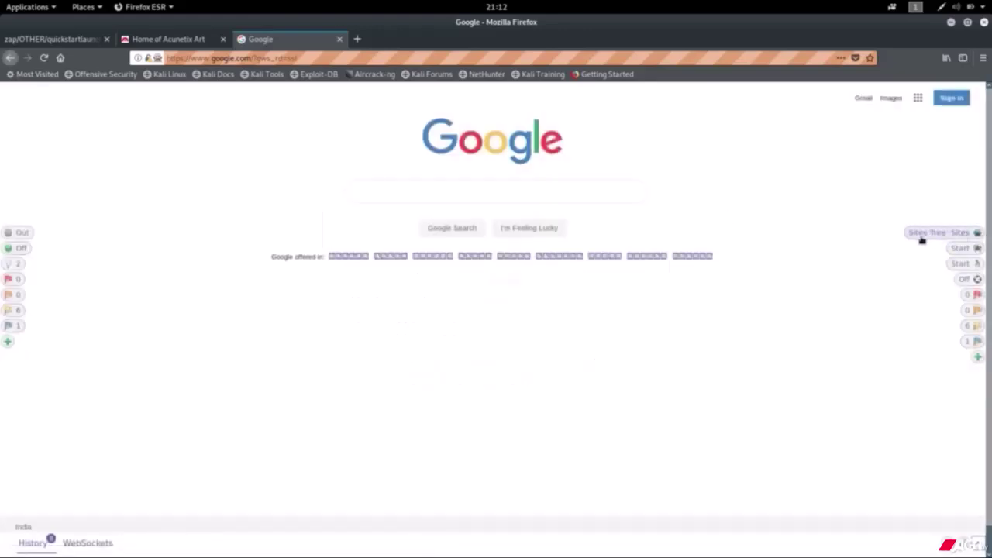
# Expand Sites in the HUD's sites tree to review the recorded sites, and close the tree
pyautogui.click(961, 235)
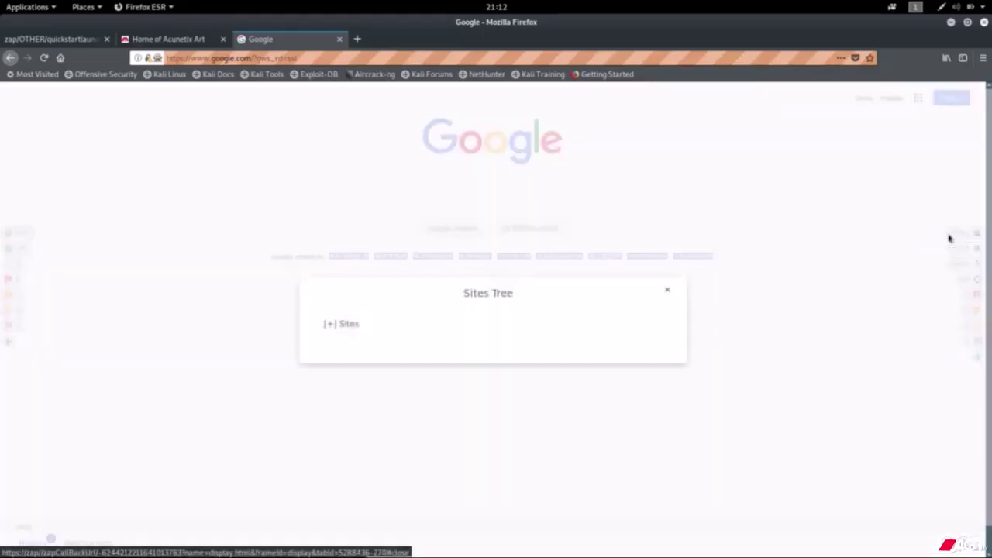
pyautogui.click(330, 324)
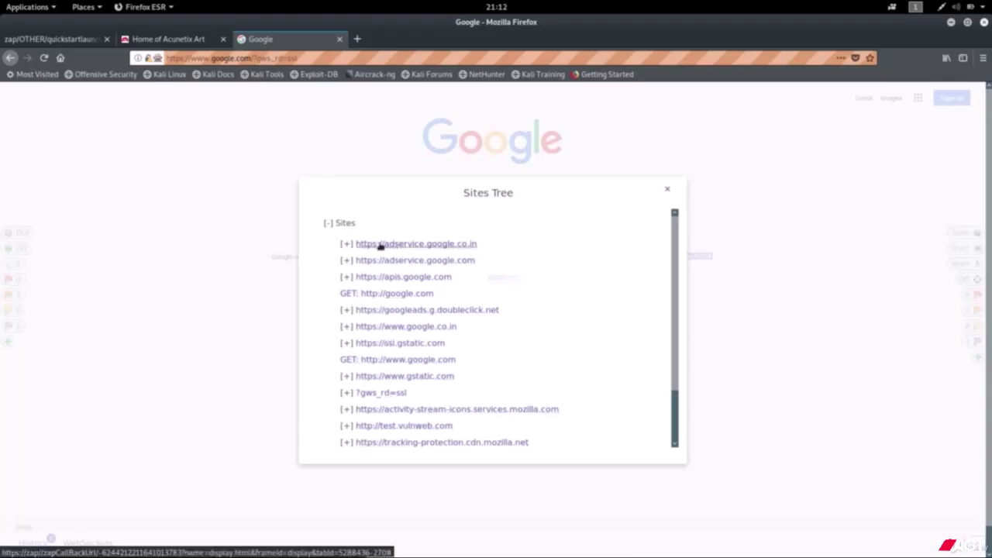
pyautogui.click(664, 189)
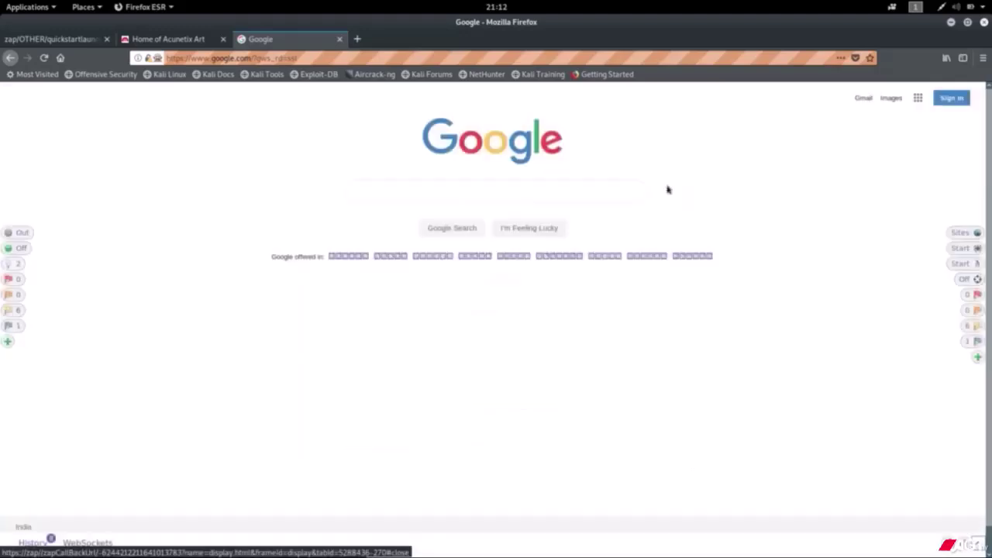
# Return to the Acunetix Art page and add the test.vulnweb.com domain to the HUD's scope
pyautogui.click(178, 40)
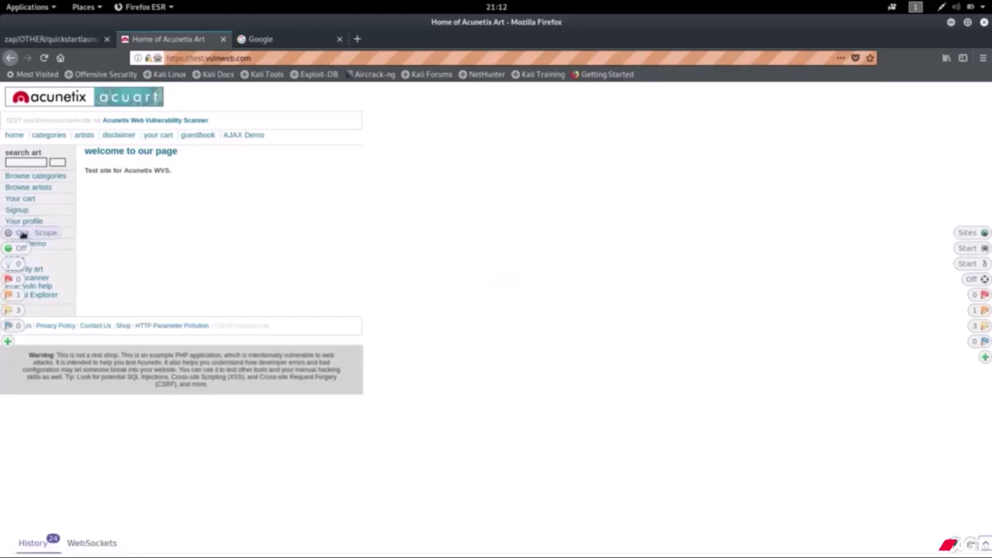
pyautogui.click(31, 237)
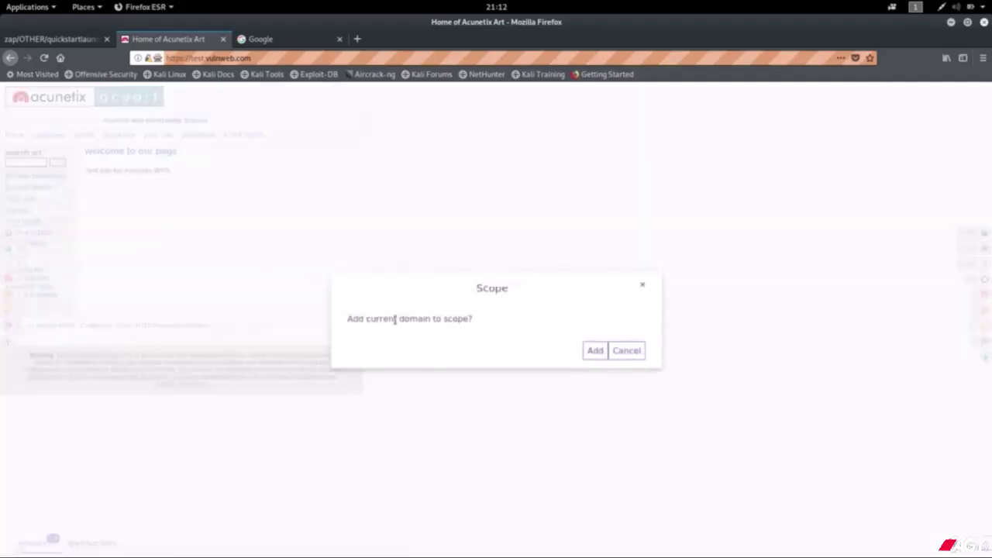
pyautogui.click(595, 350)
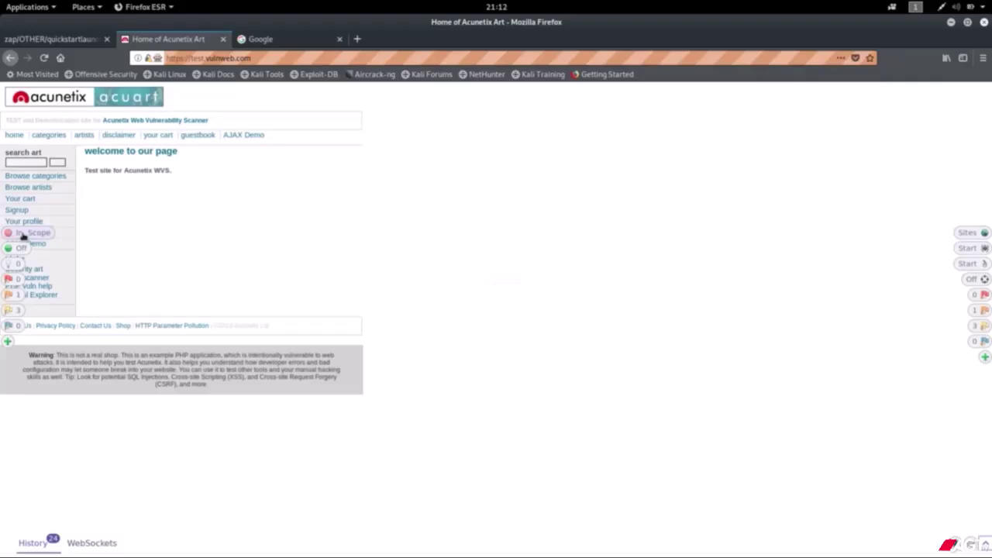
pyautogui.click(157, 59)
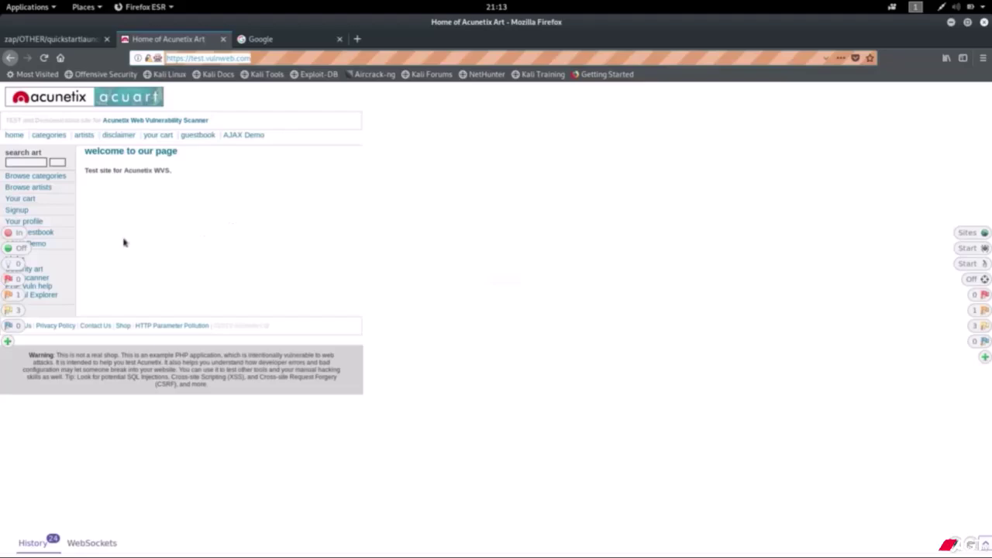
# Turn on the HUD's Break mode and submit an art search for "test" to intercept its request
pyautogui.click(21, 254)
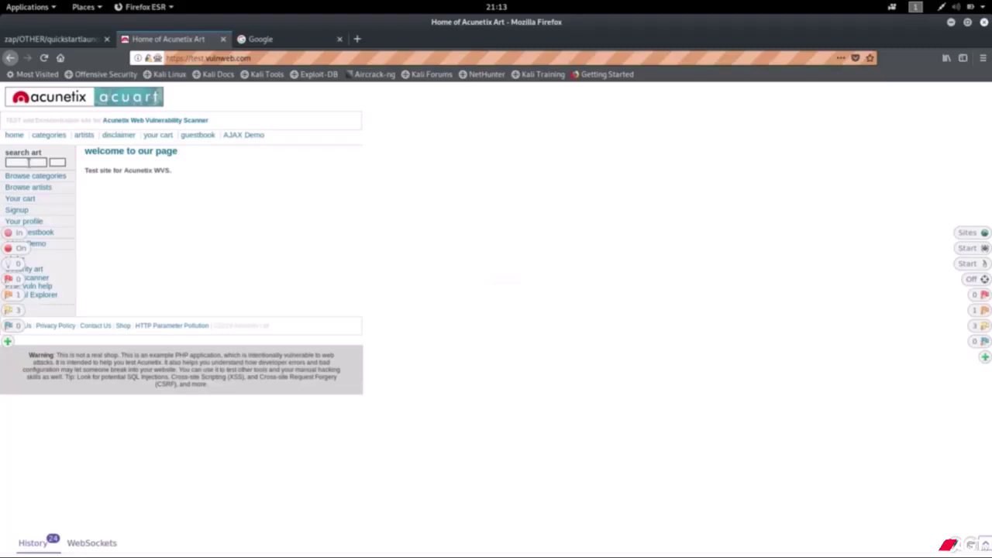
pyautogui.moveTo(29, 163); pyautogui.dragTo(3, 162)
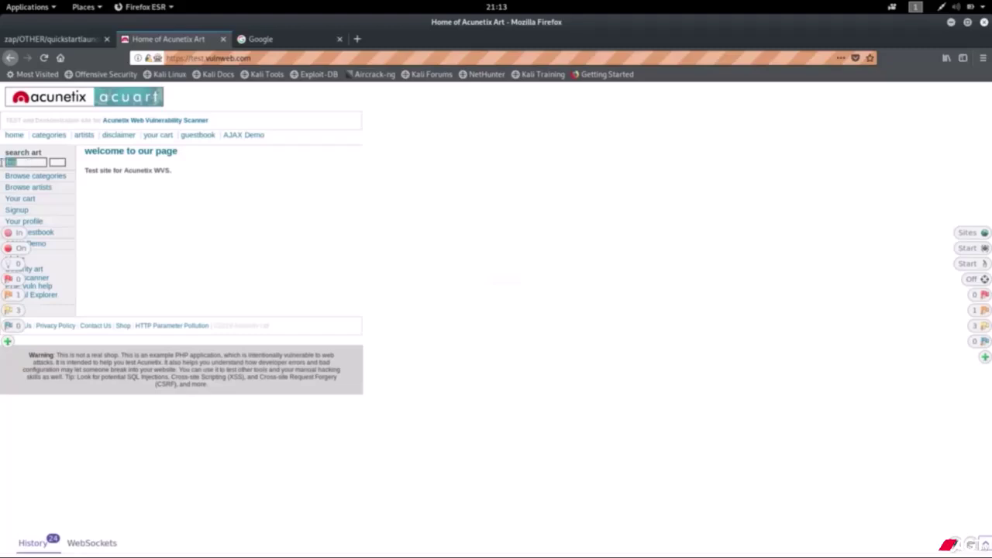
pyautogui.click(59, 164)
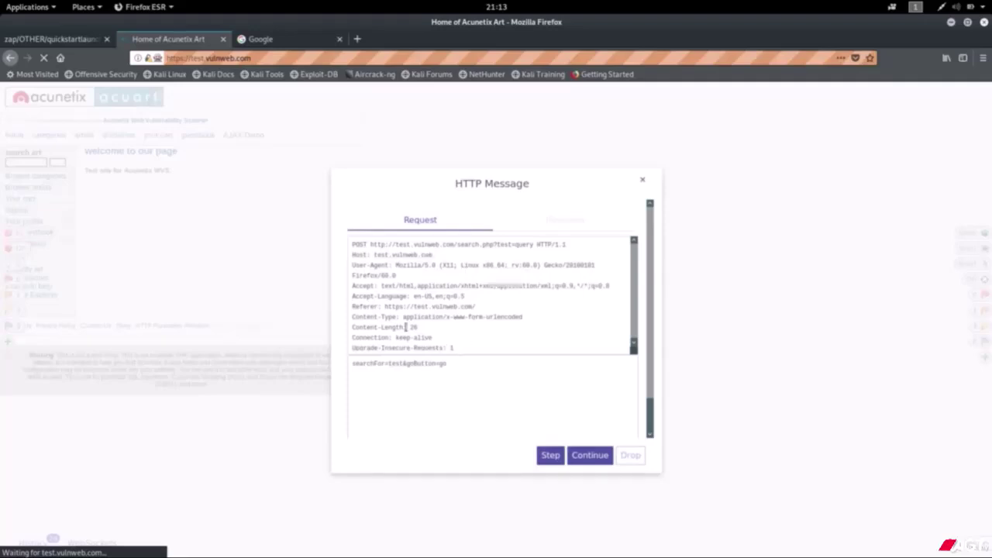
# Examine the intercepted search request, step through it and its response, and turn Break mode off
pyautogui.moveTo(455, 349); pyautogui.dragTo(350, 241)
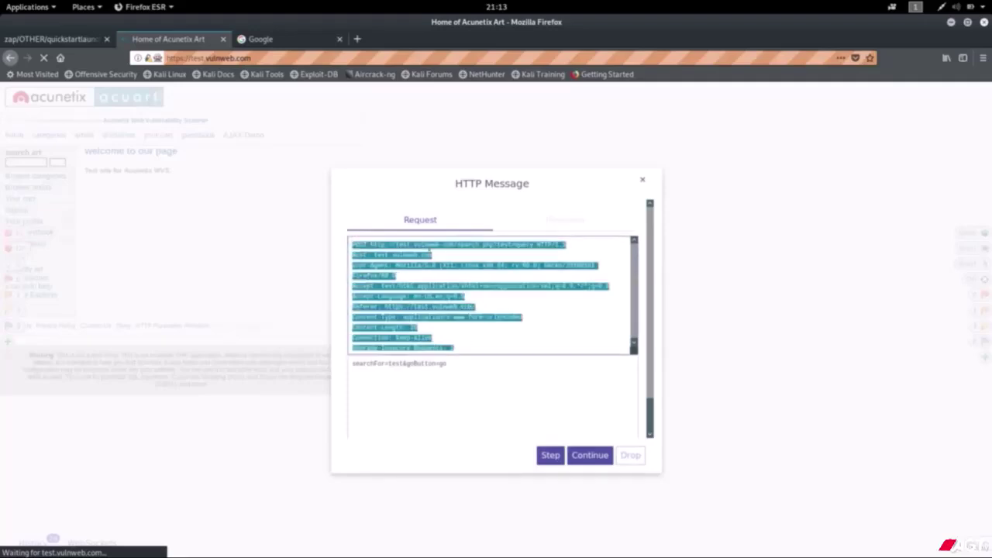
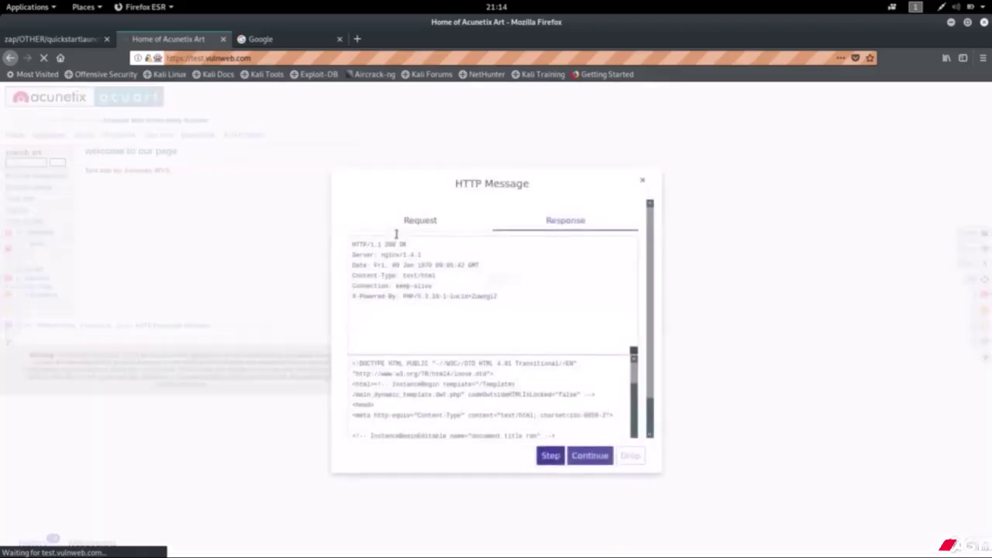
pyautogui.click(548, 455)
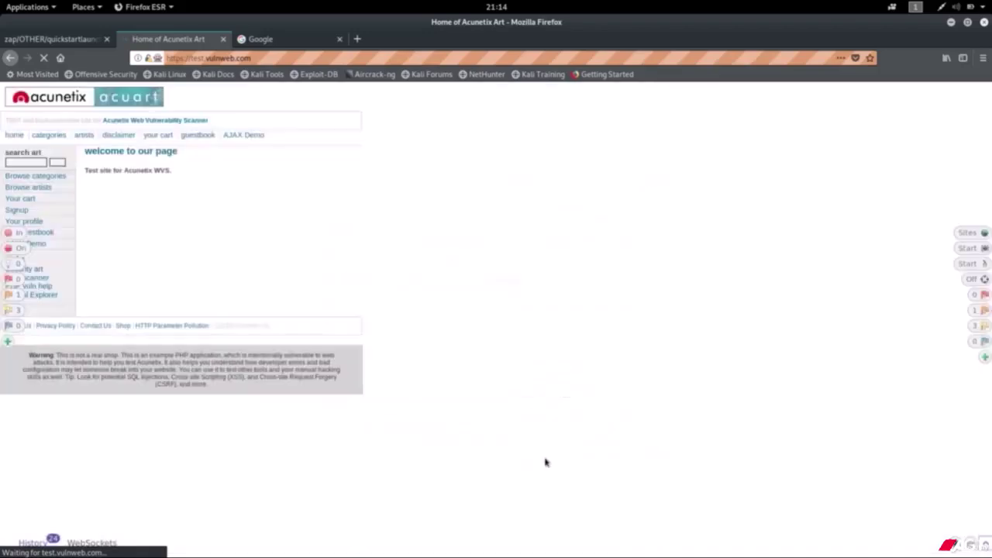
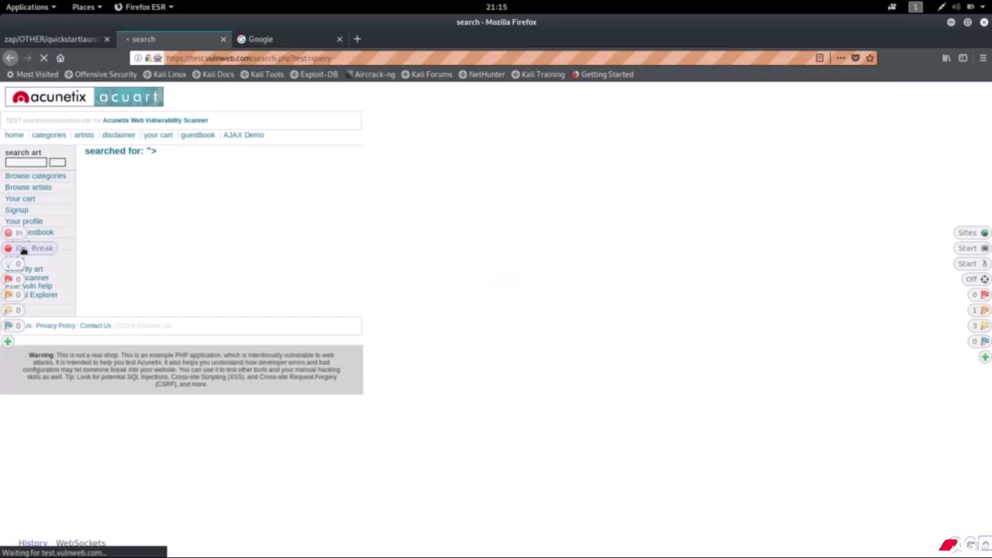
pyautogui.click(31, 248)
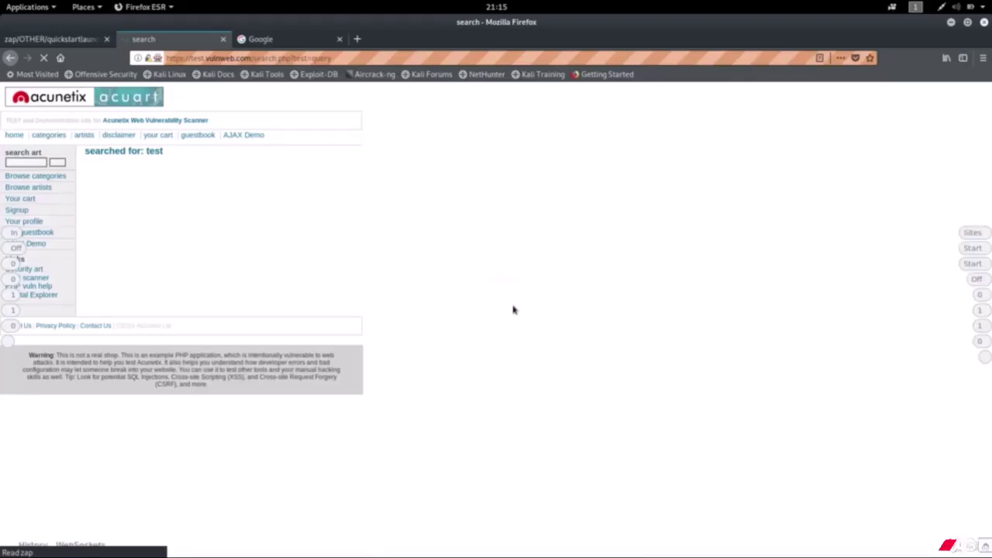
# Turn Break mode on again, submit another art search for "test", and let the intercepted request continue
pyautogui.click(17, 248)
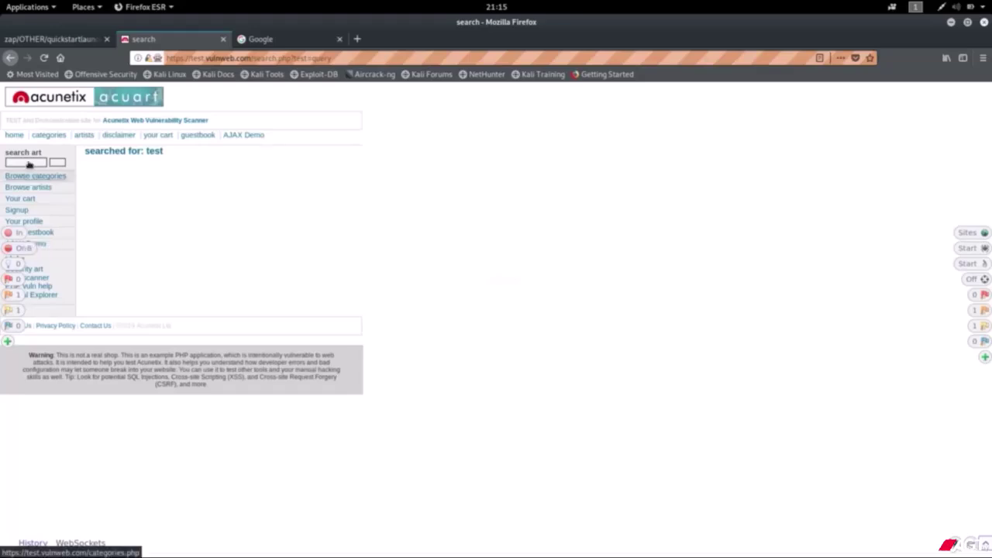
pyautogui.click(28, 162)
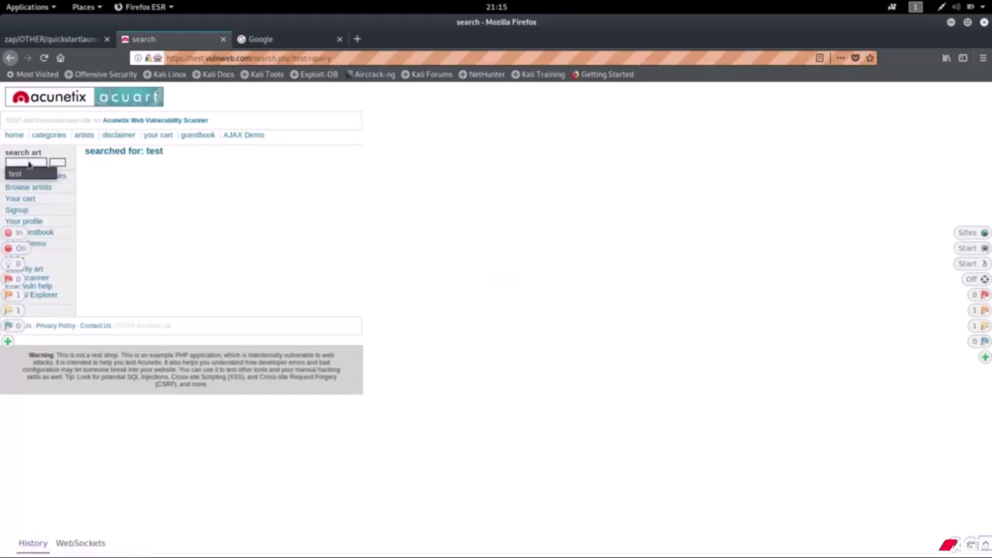
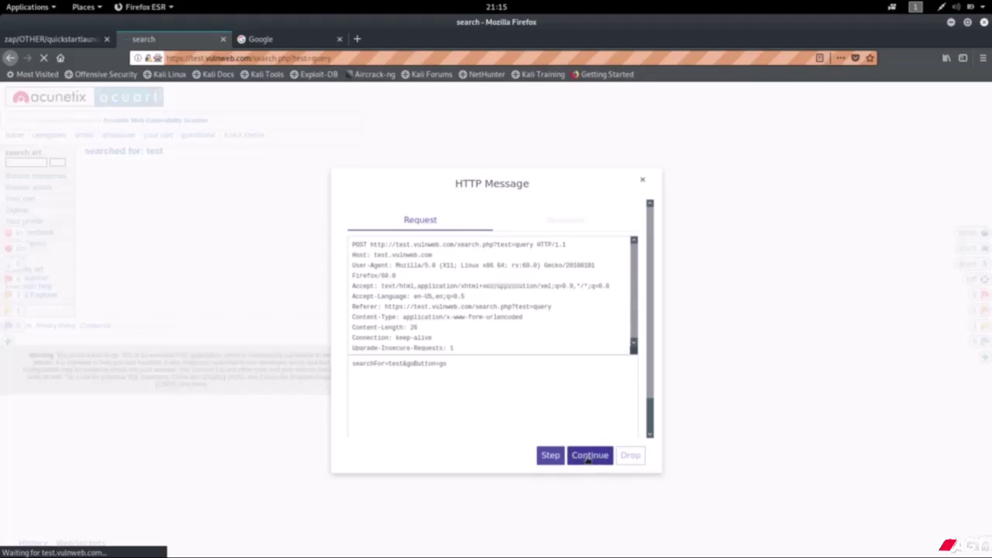
pyautogui.click(588, 457)
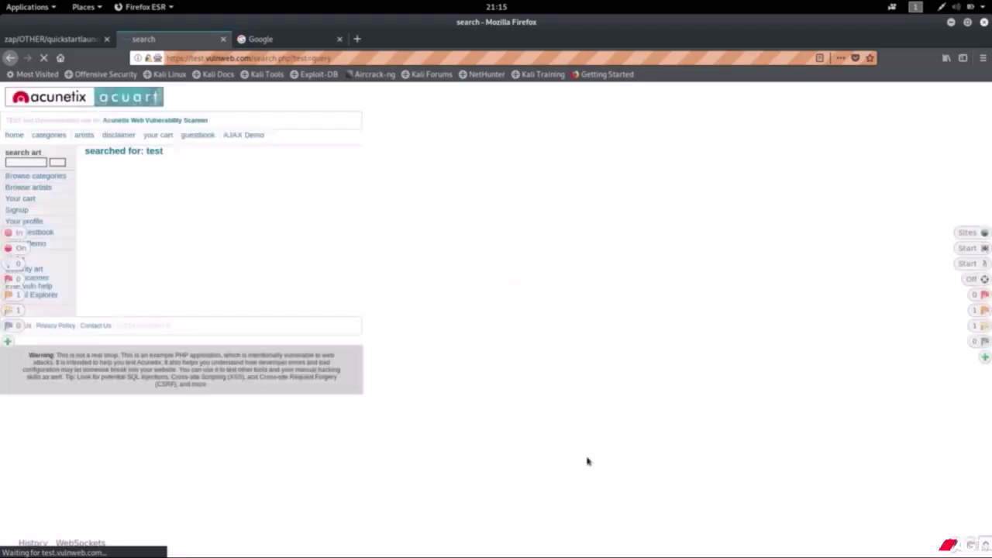